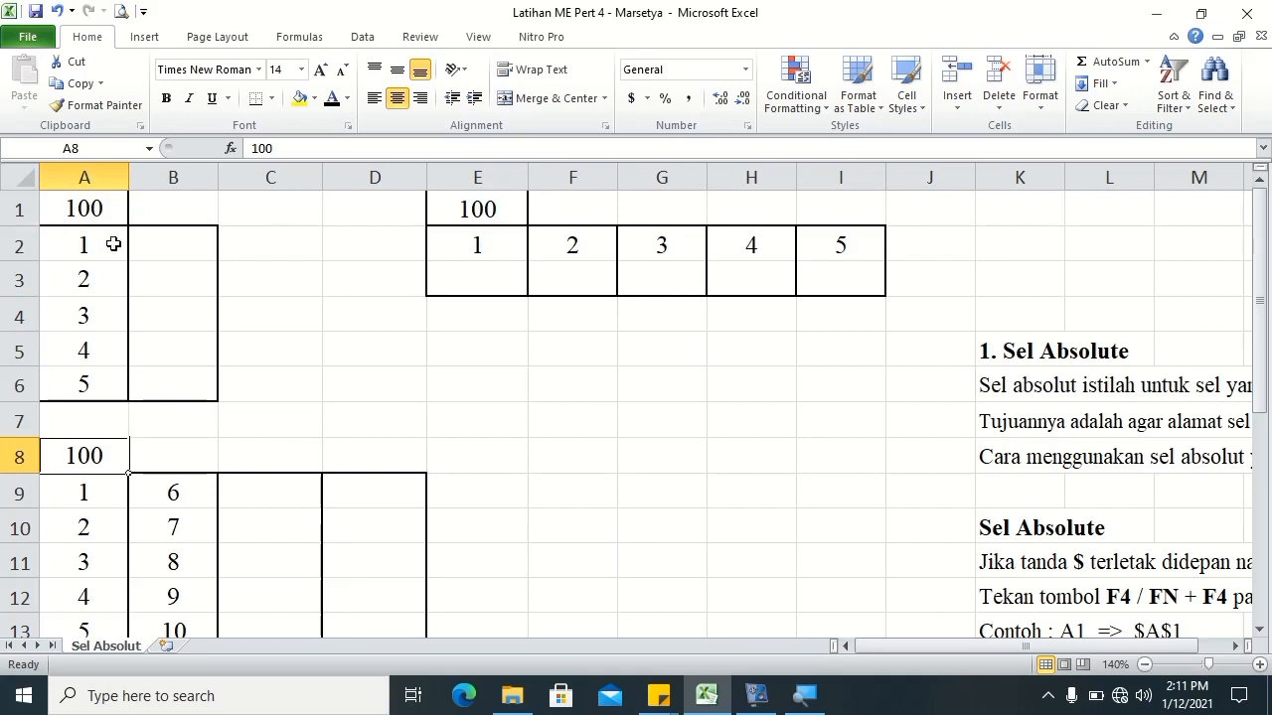
# - Examine the notes beside the tables that explain the absolute cell and its purpose
pyautogui.click(1236, 646)
pyautogui.click(1236, 646)
pyautogui.click(1236, 646)
pyautogui.click(1236, 646)
pyautogui.click(1236, 646)
pyautogui.click(1236, 646)
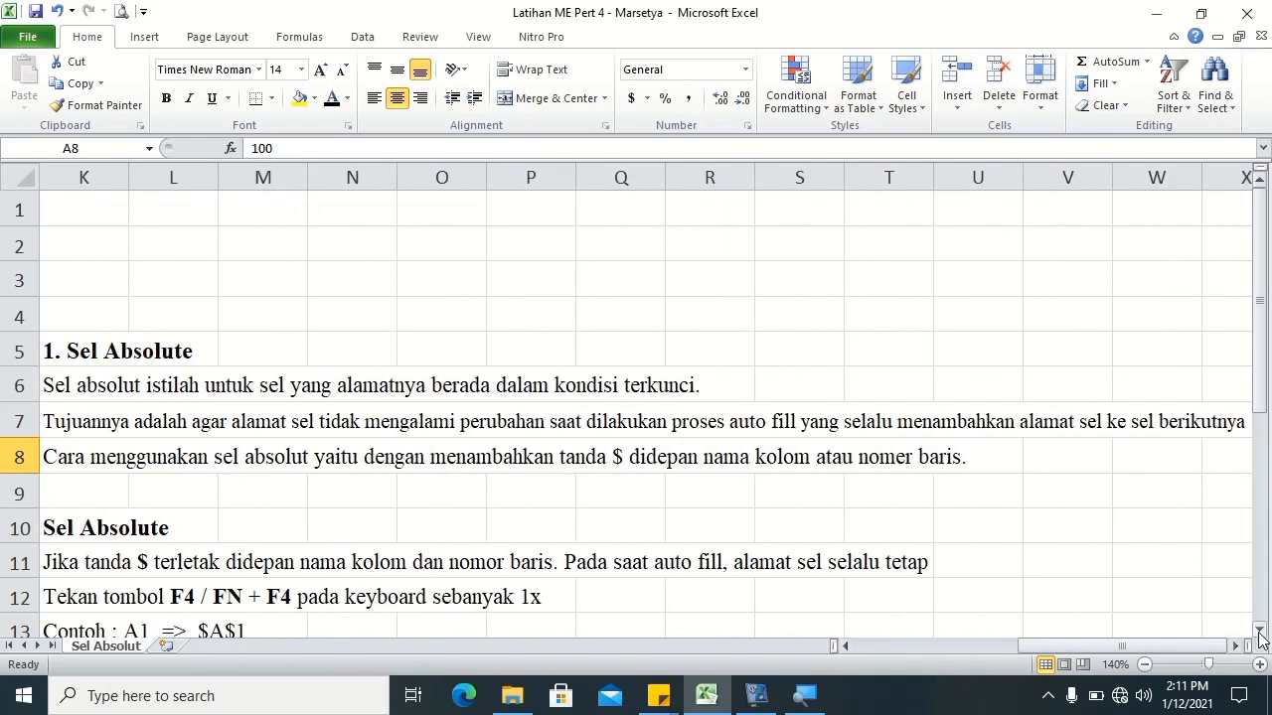
pyautogui.click(1259, 629)
pyautogui.click(1259, 629)
pyautogui.click(1258, 629)
pyautogui.click(1259, 629)
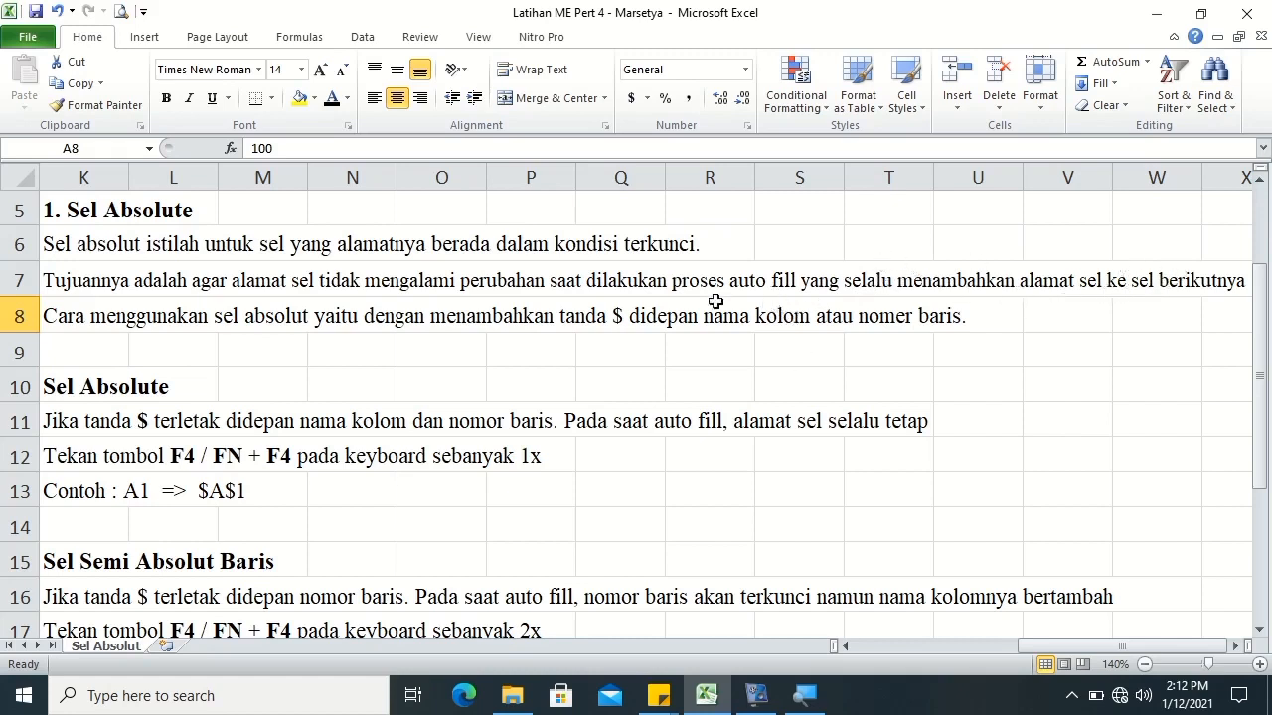
# - Fill the empty cell V9 down to V11 and across to W9
pyautogui.click(1081, 360)
pyautogui.moveTo(1113, 366); pyautogui.dragTo(1115, 435)
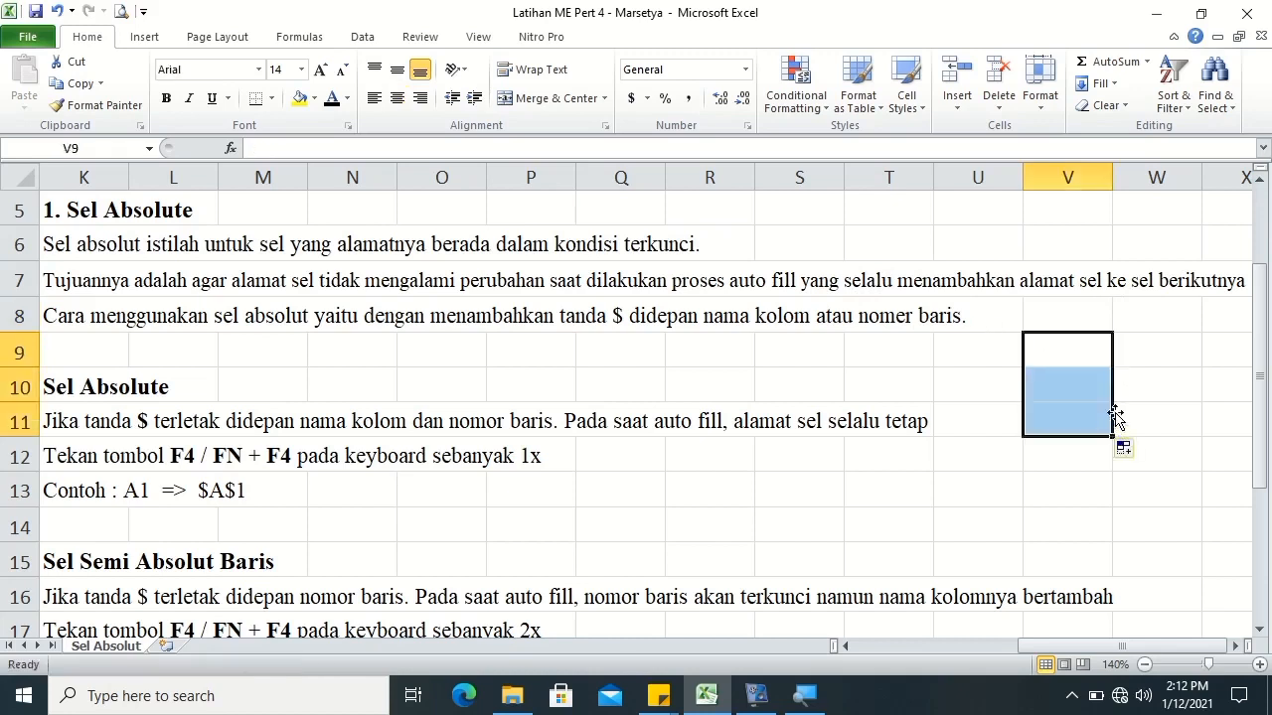
pyautogui.click(1101, 358)
pyautogui.moveTo(1116, 368); pyautogui.dragTo(1203, 369)
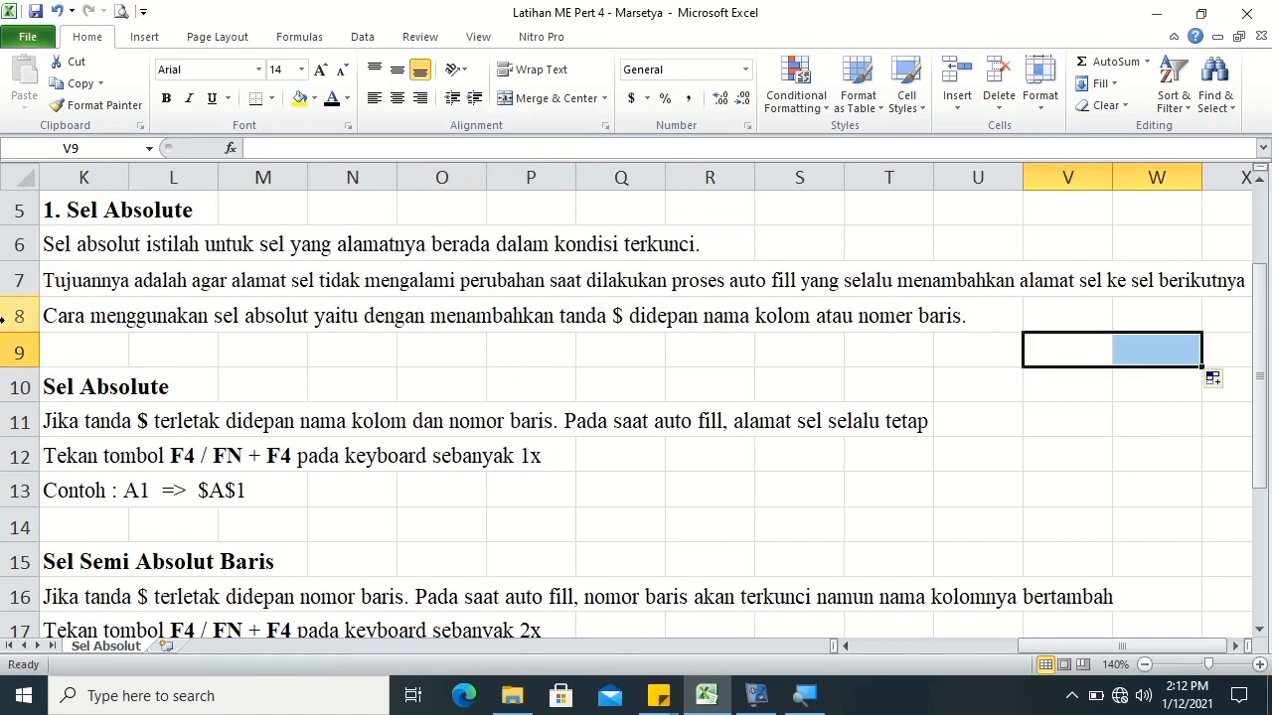
# - Read the notes on absolute, row-locked and column-locked cell references, including their F4 counts and examples
pyautogui.click(73, 339)
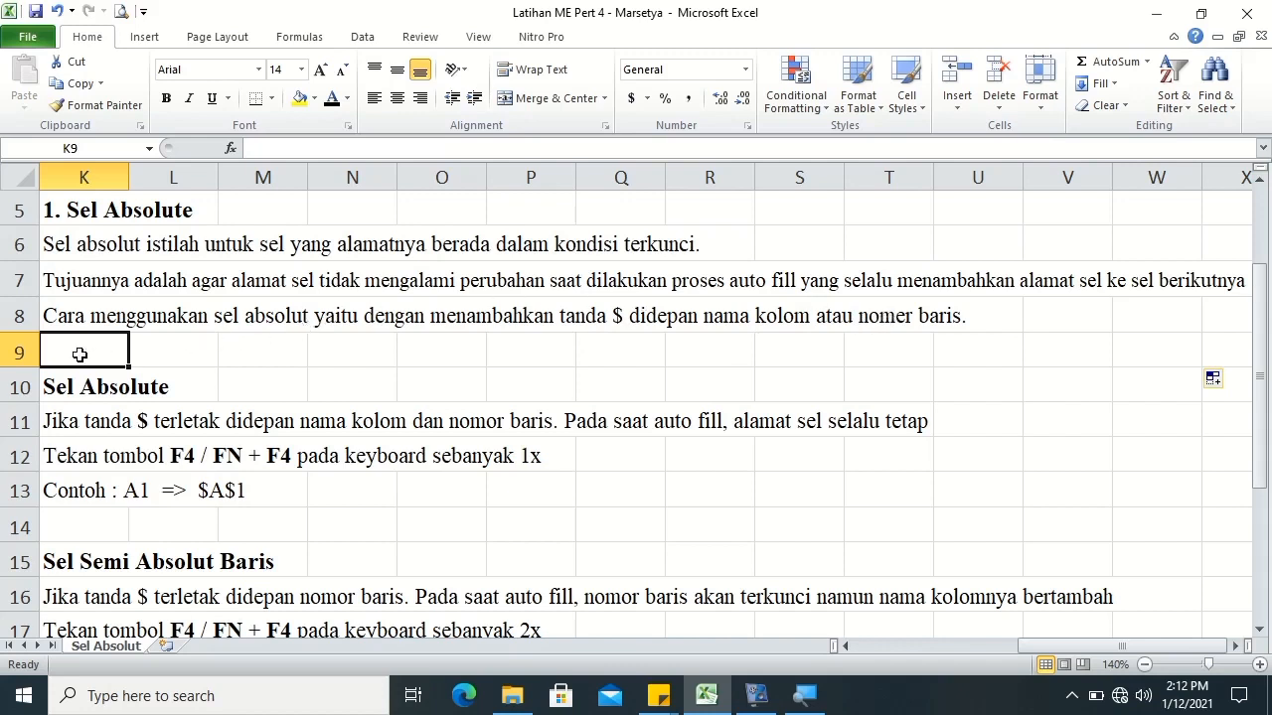
pyautogui.click(54, 391)
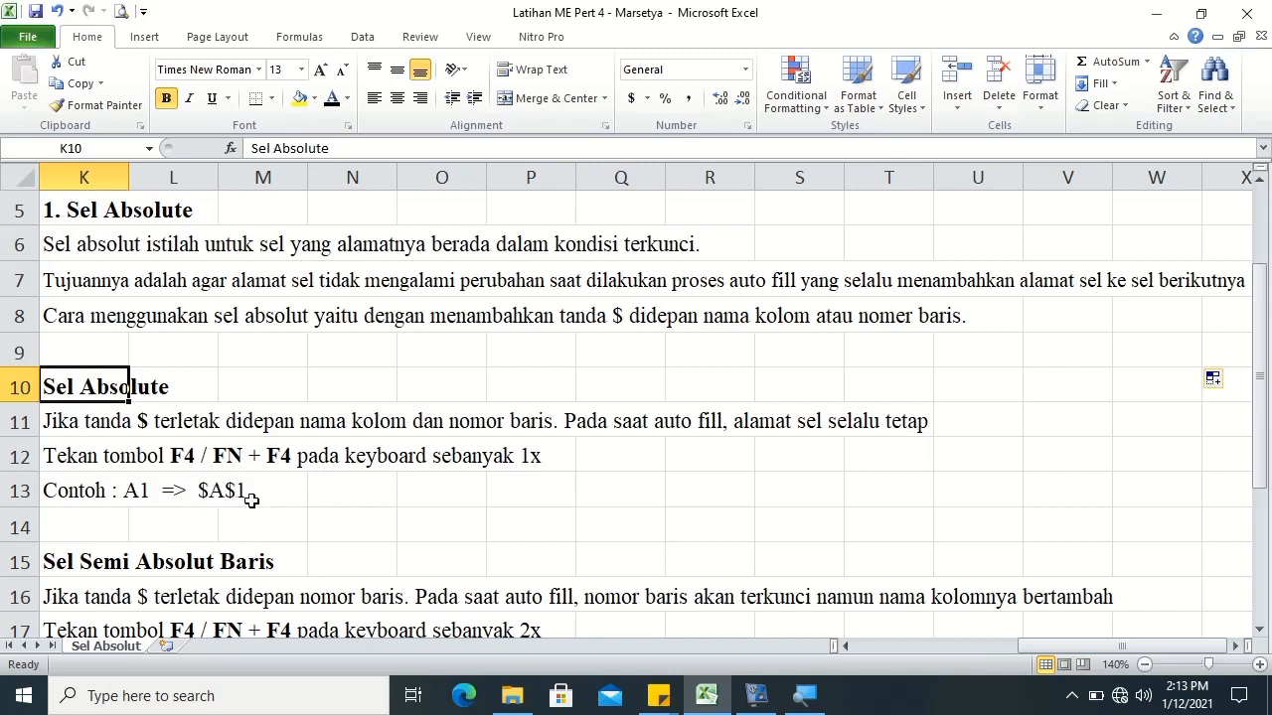
pyautogui.click(72, 529)
pyautogui.click(1259, 630)
pyautogui.click(1259, 630)
pyautogui.click(1259, 630)
pyautogui.click(1259, 630)
pyautogui.click(1259, 630)
pyautogui.click(1258, 630)
pyautogui.click(1259, 630)
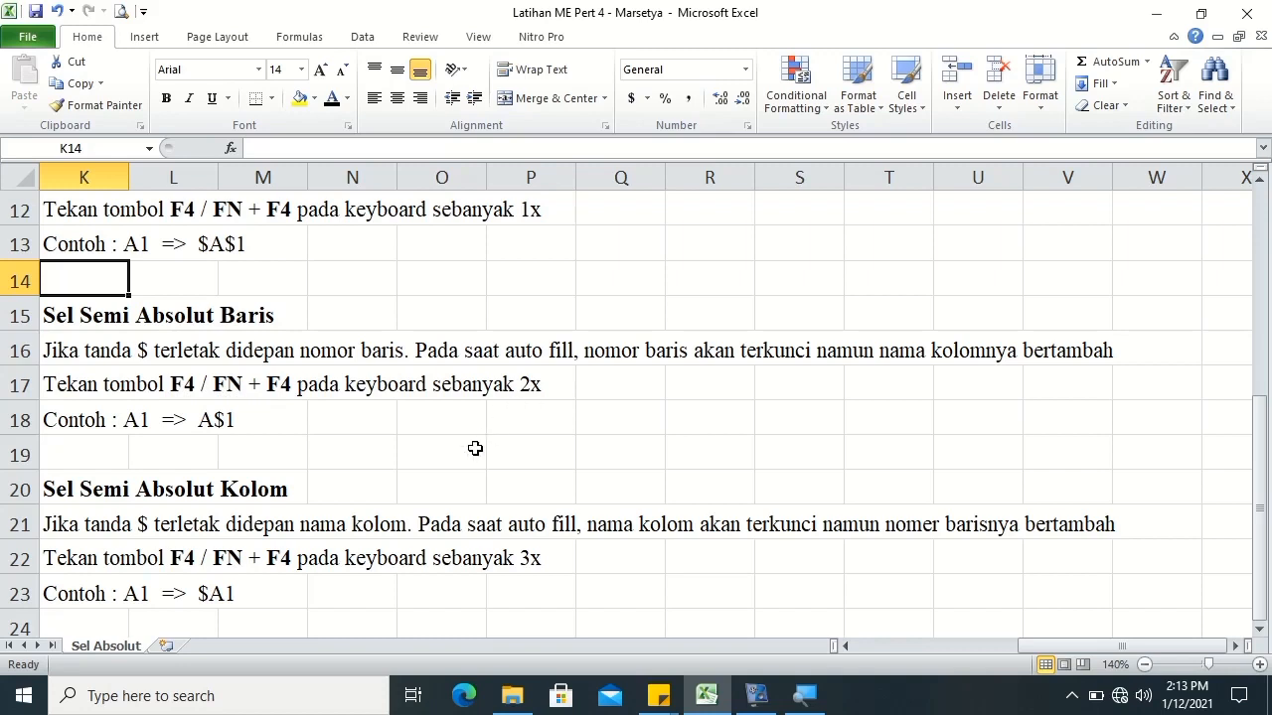
pyautogui.click(73, 462)
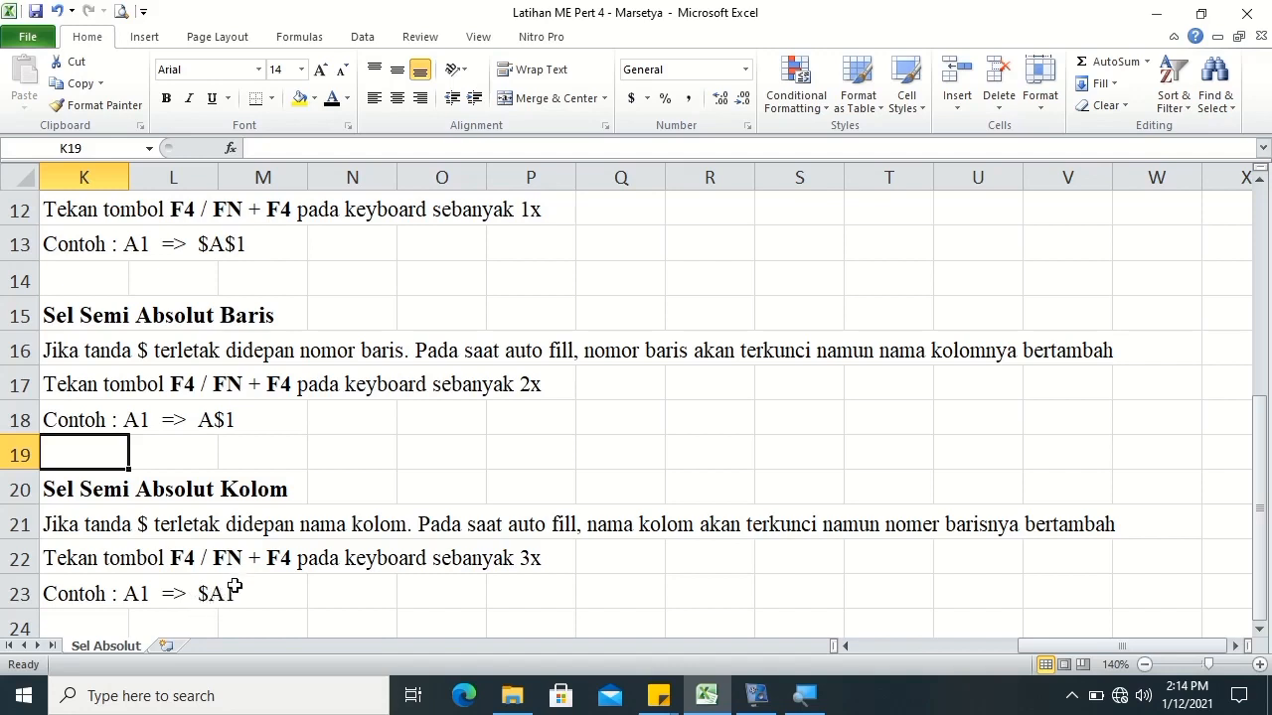
# - Enter the formula =A1*A2 in cell B2 of the first table
pyautogui.moveTo(1211, 648); pyautogui.dragTo(1009, 653)
pyautogui.moveTo(1258, 534); pyautogui.dragTo(1264, 260)
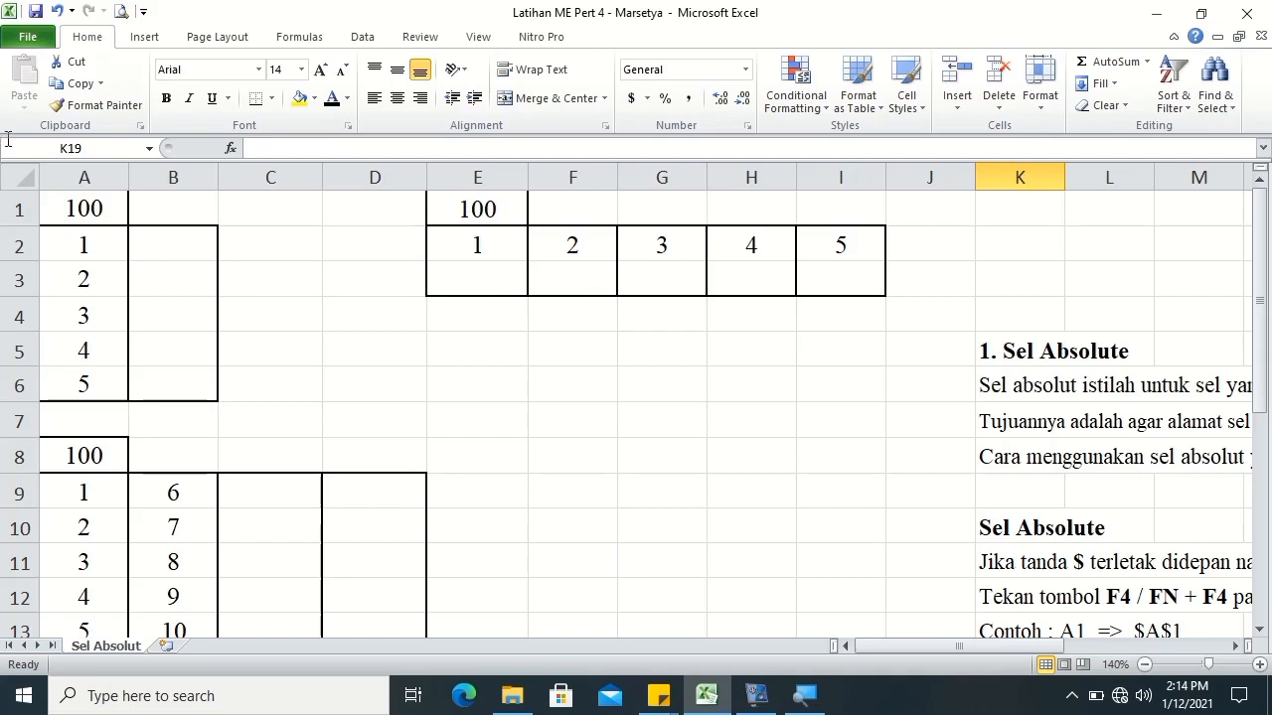
pyautogui.click(168, 248)
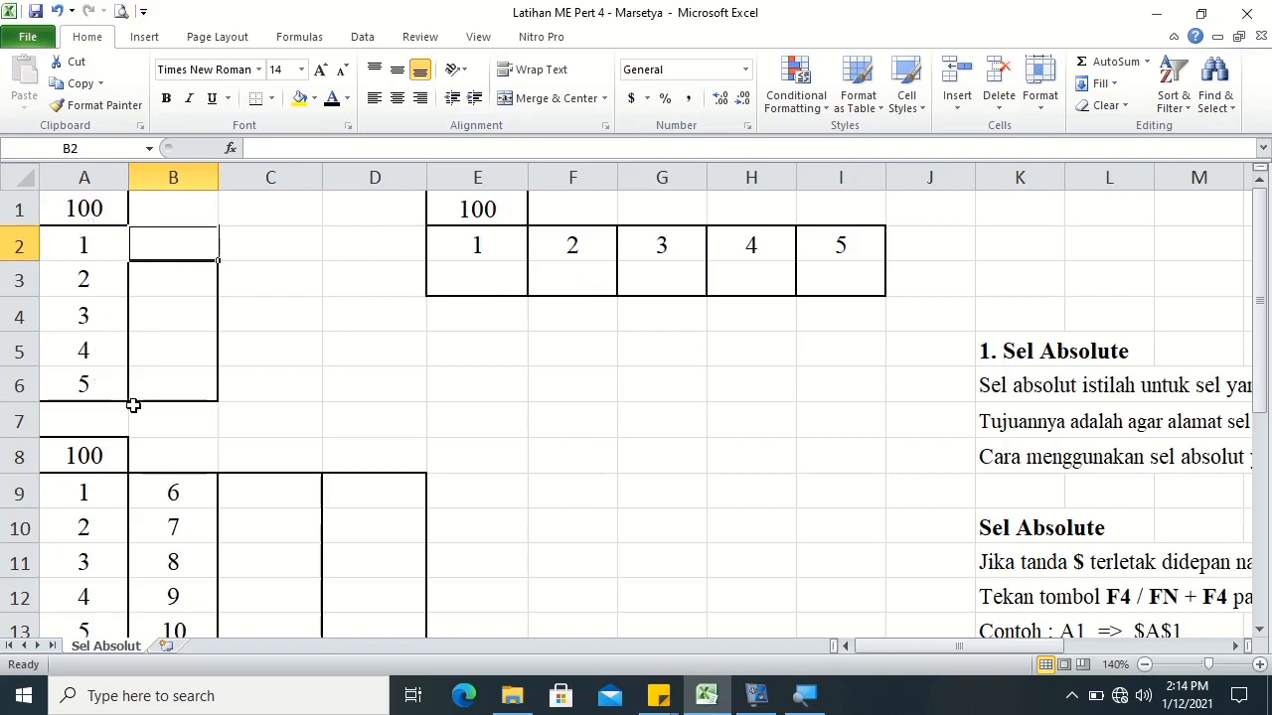
pyautogui.doubleClick(169, 244)
pyautogui.write('=')
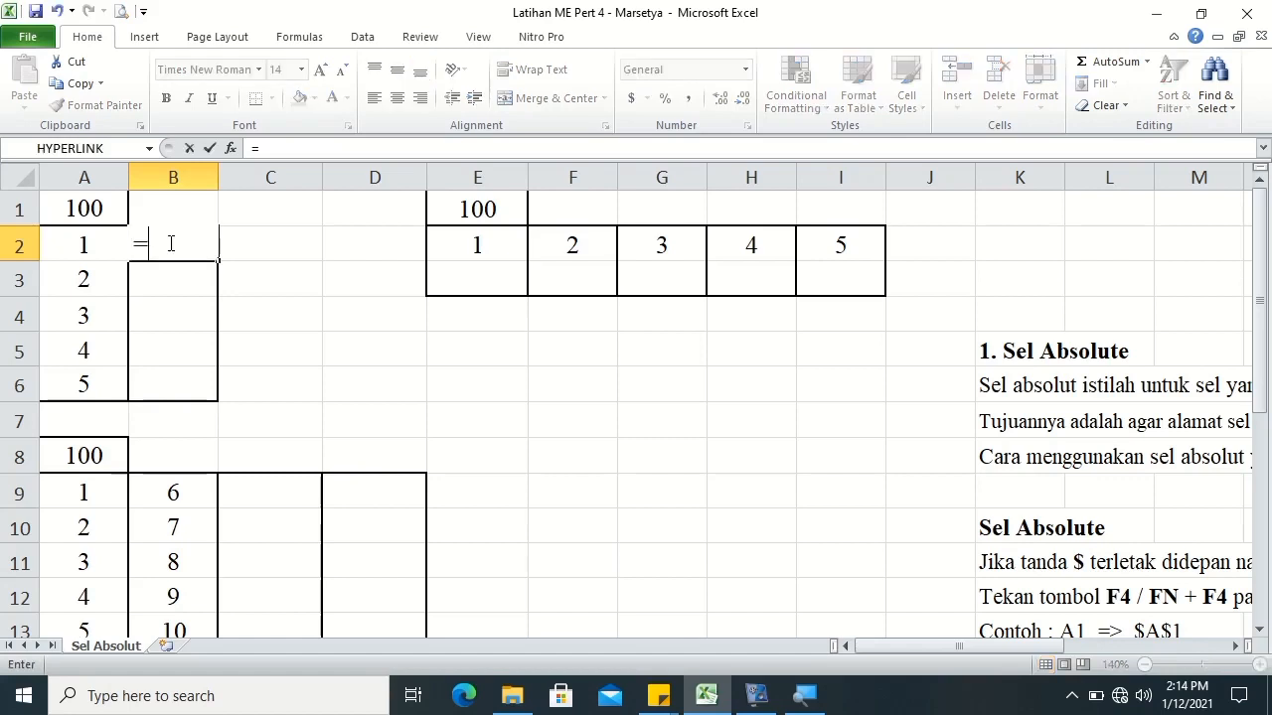
pyautogui.click(90, 208)
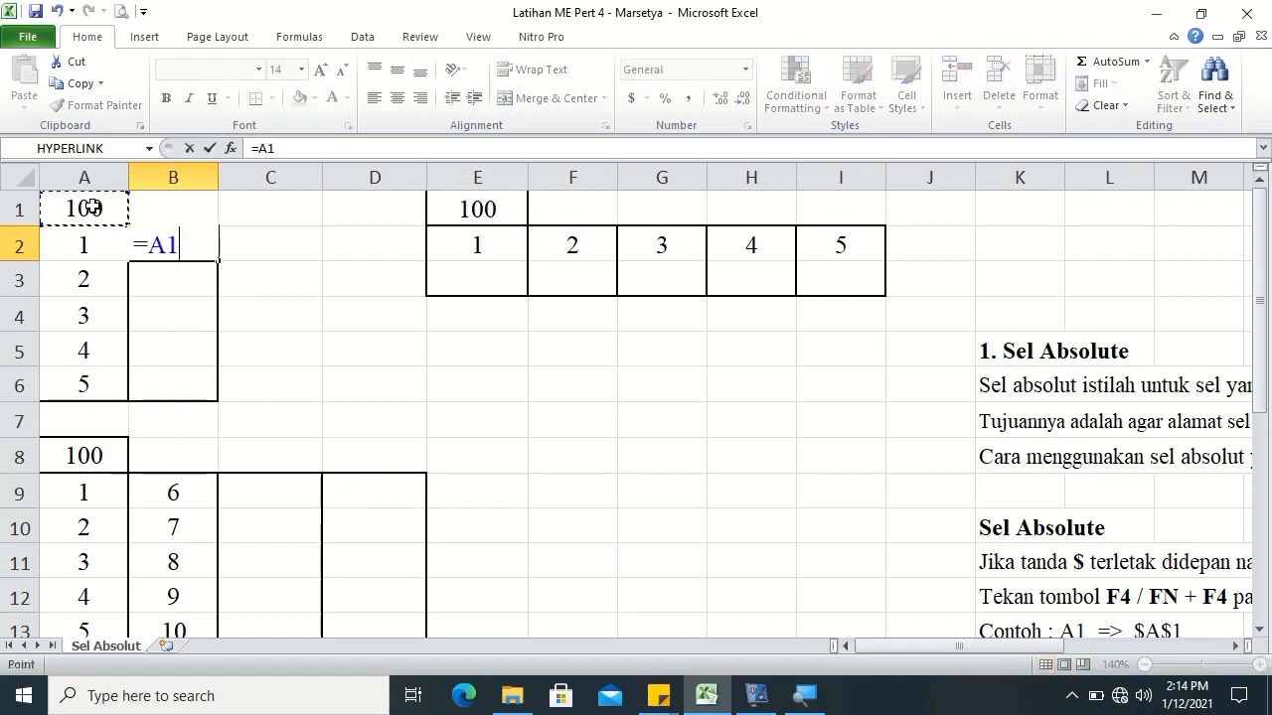
pyautogui.write('*')
pyautogui.click(87, 246)
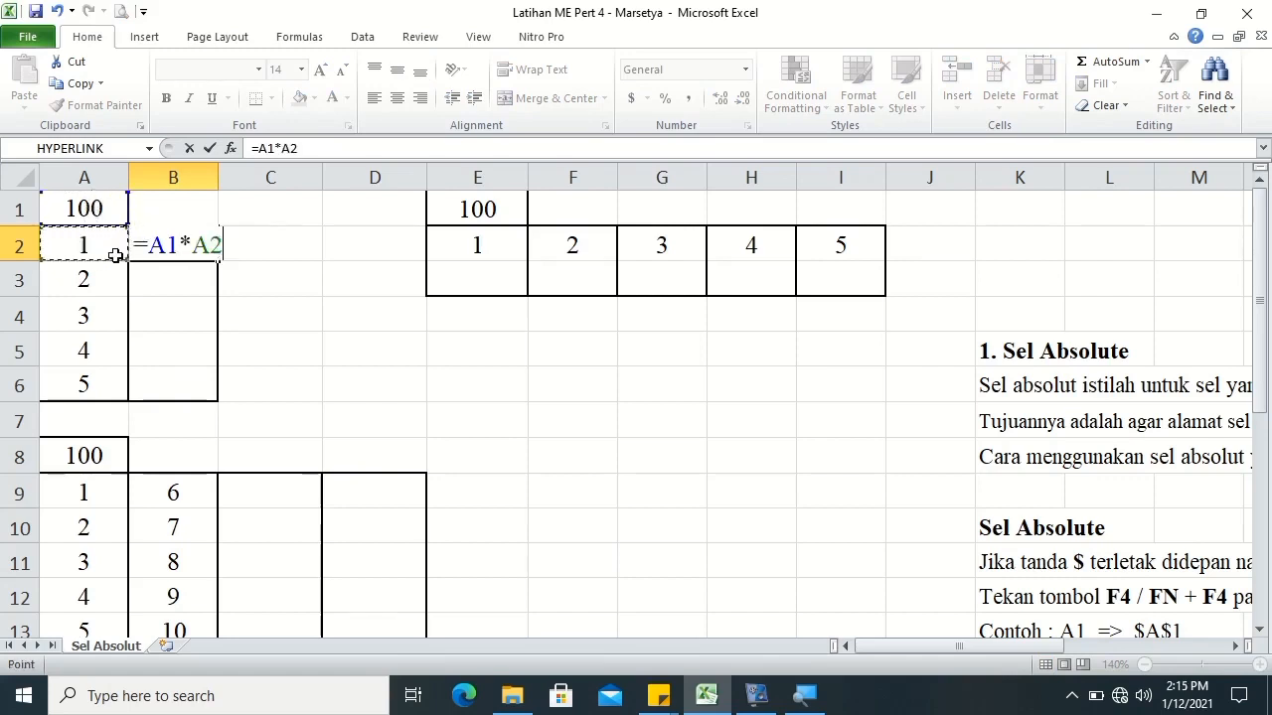
pyautogui.press('Return')
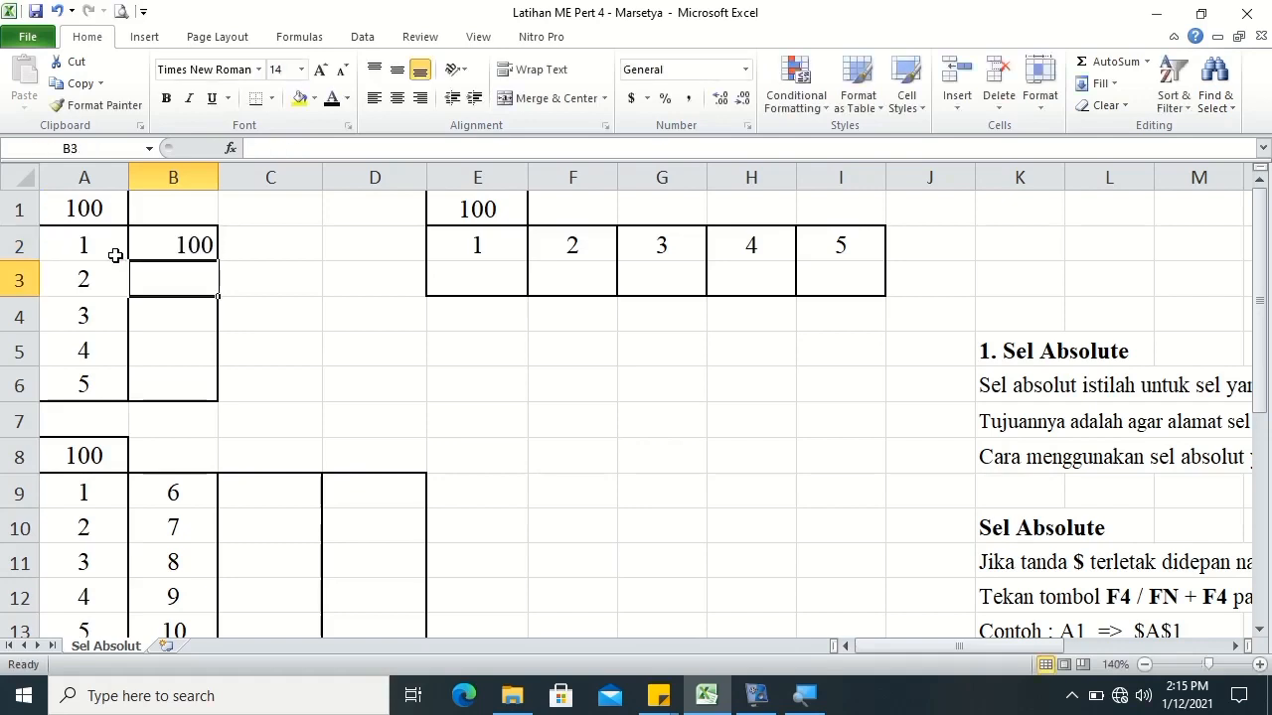
# - Fill the formula in B2 down to B6
pyautogui.click(176, 245)
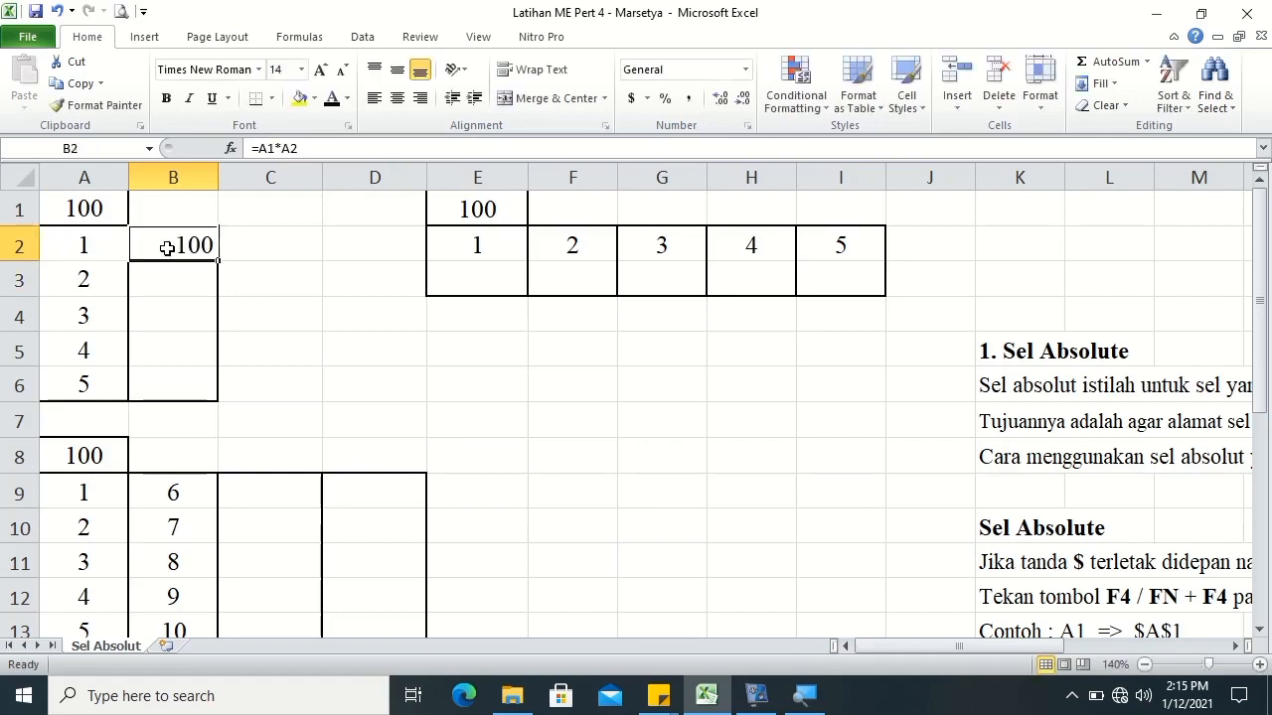
pyautogui.moveTo(215, 262); pyautogui.dragTo(217, 402)
pyautogui.click(255, 313)
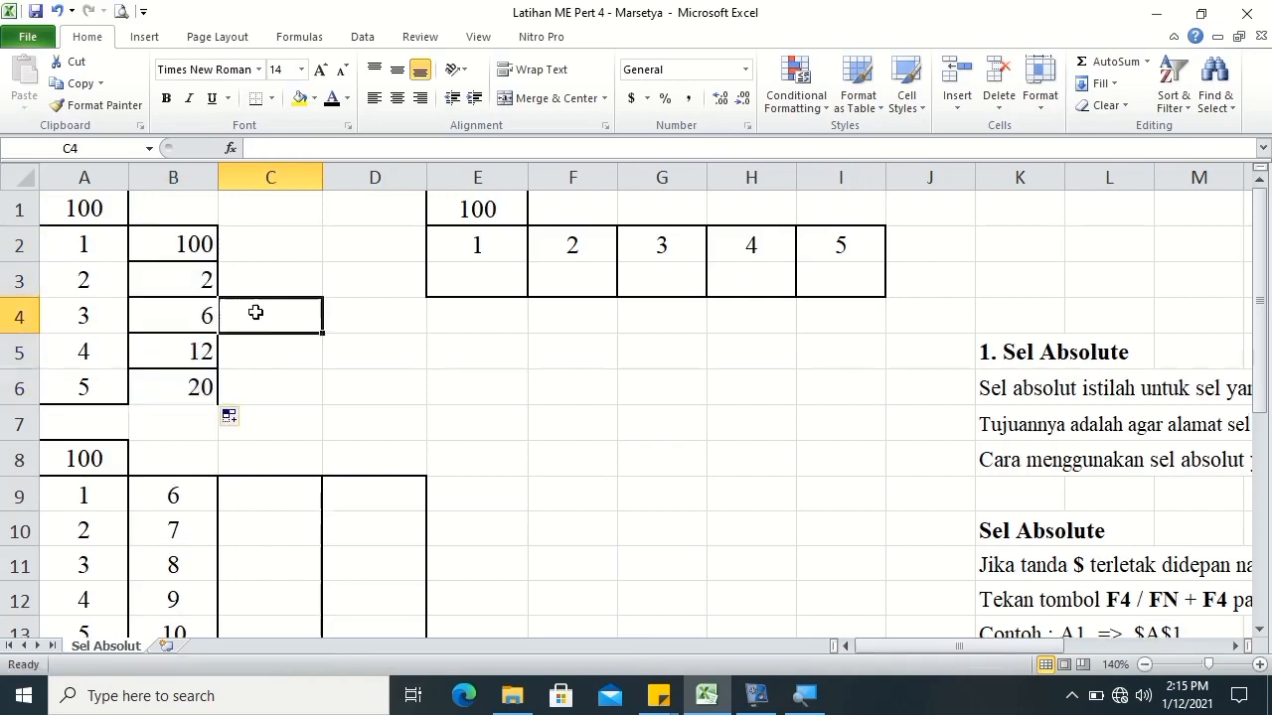
# - Compare the filled formula in B3 with the original in B2 to see how the reference to A1 shifts
pyautogui.click(171, 280)
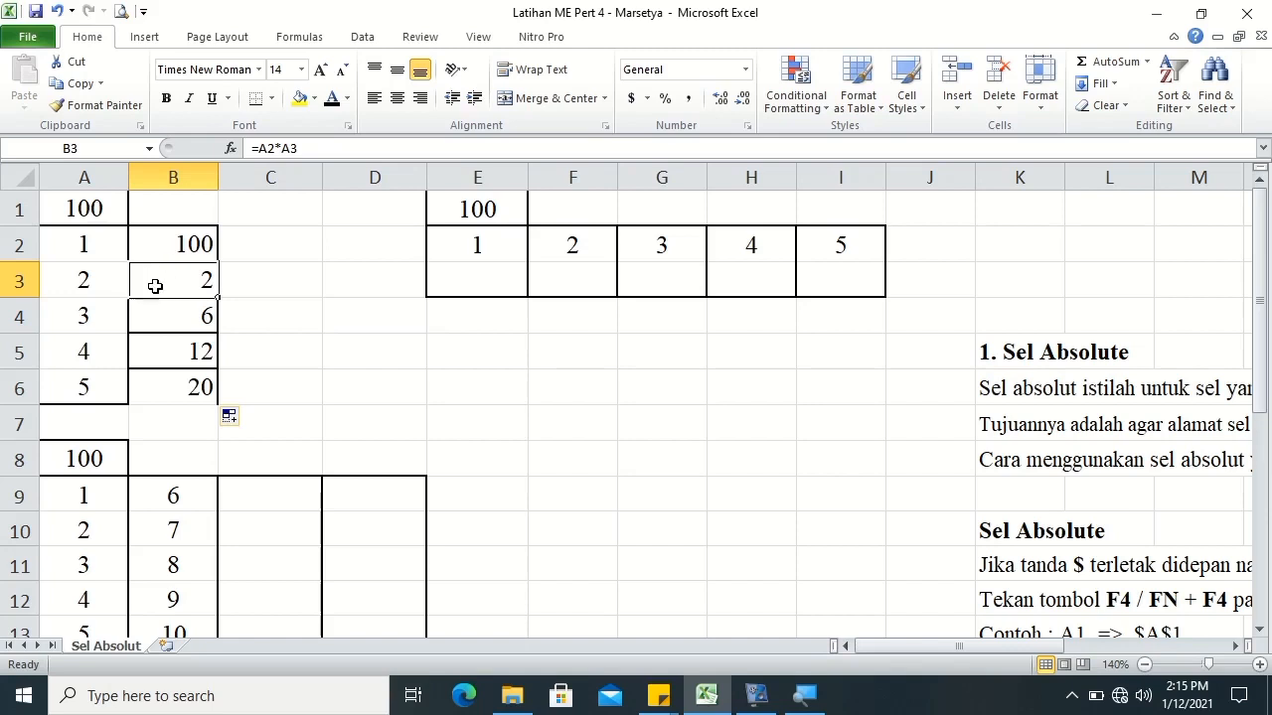
pyautogui.doubleClick(157, 282)
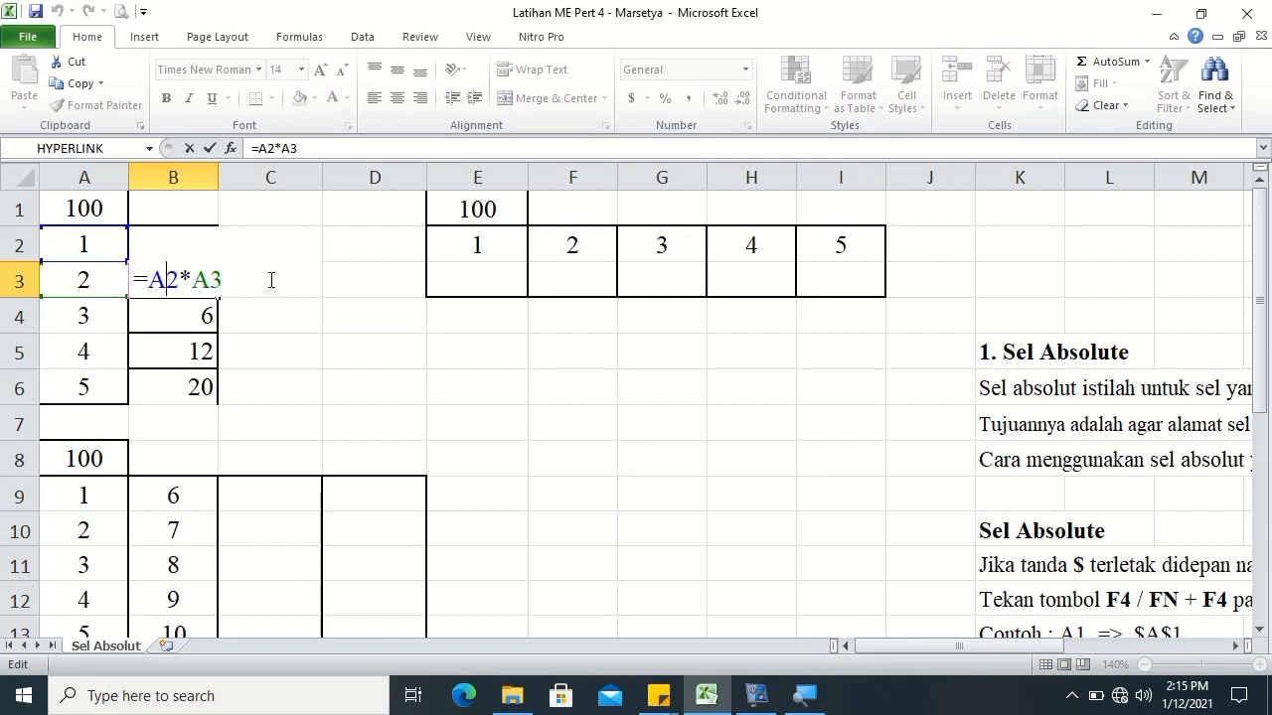
pyautogui.press('Return')
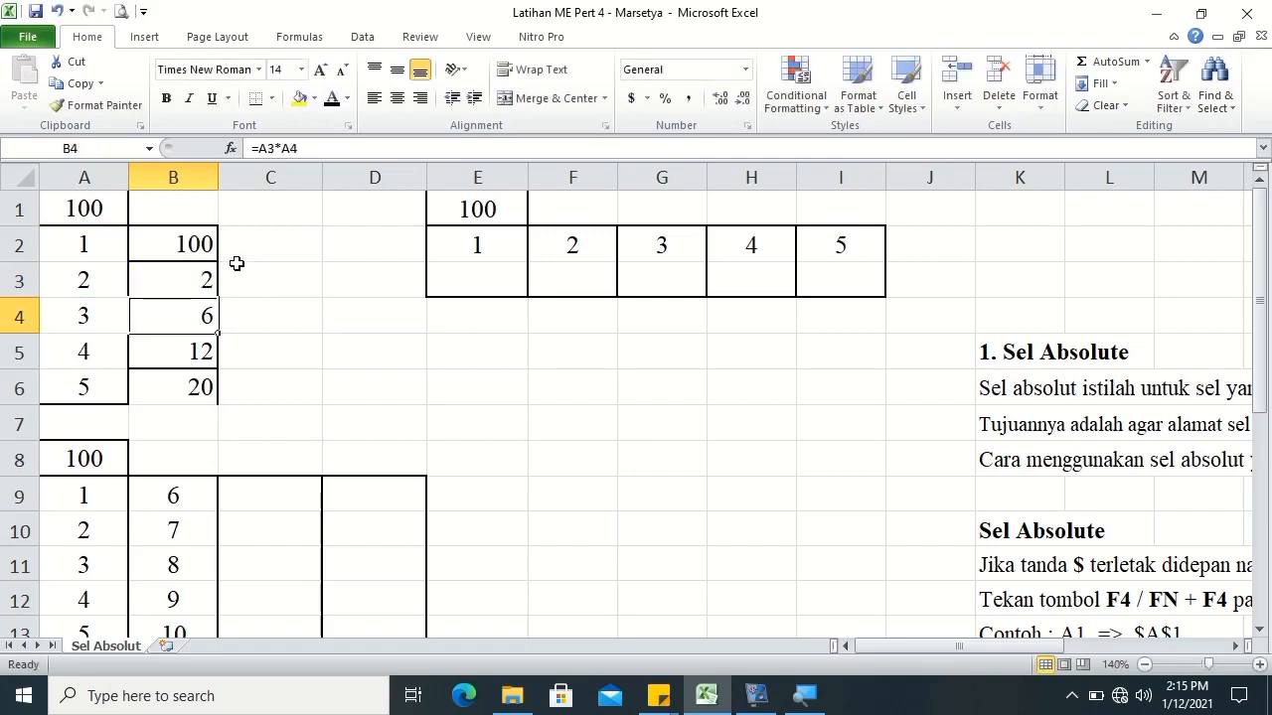
pyautogui.click(203, 243)
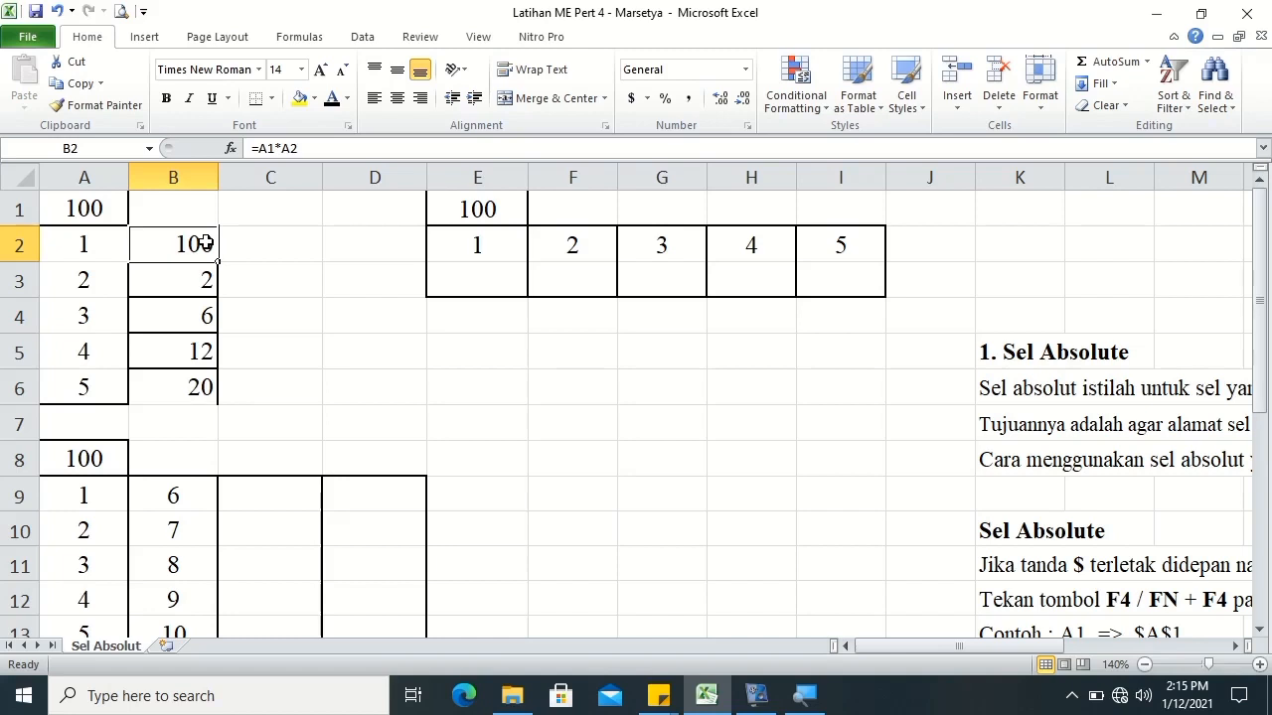
pyautogui.click(24, 208)
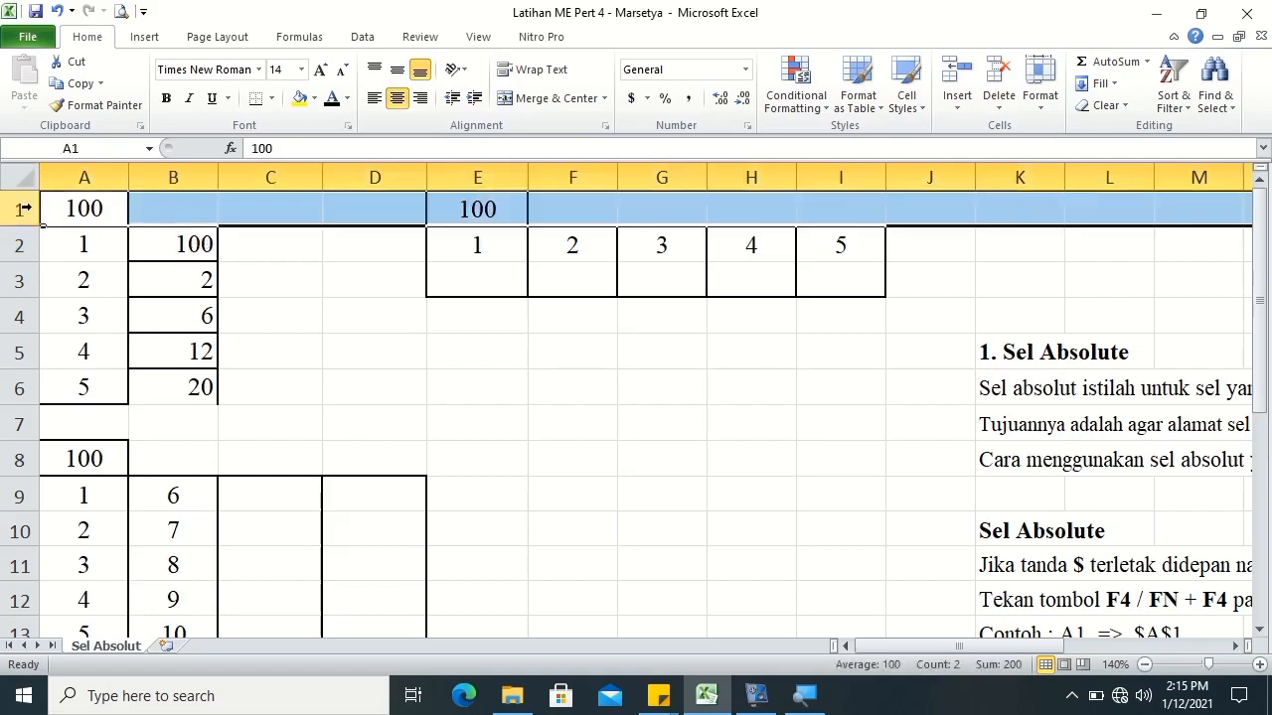
# - Lock the row of the A1 reference in B2 so the formula is =A$1*A2, and refill it down to B6
pyautogui.doubleClick(171, 245)
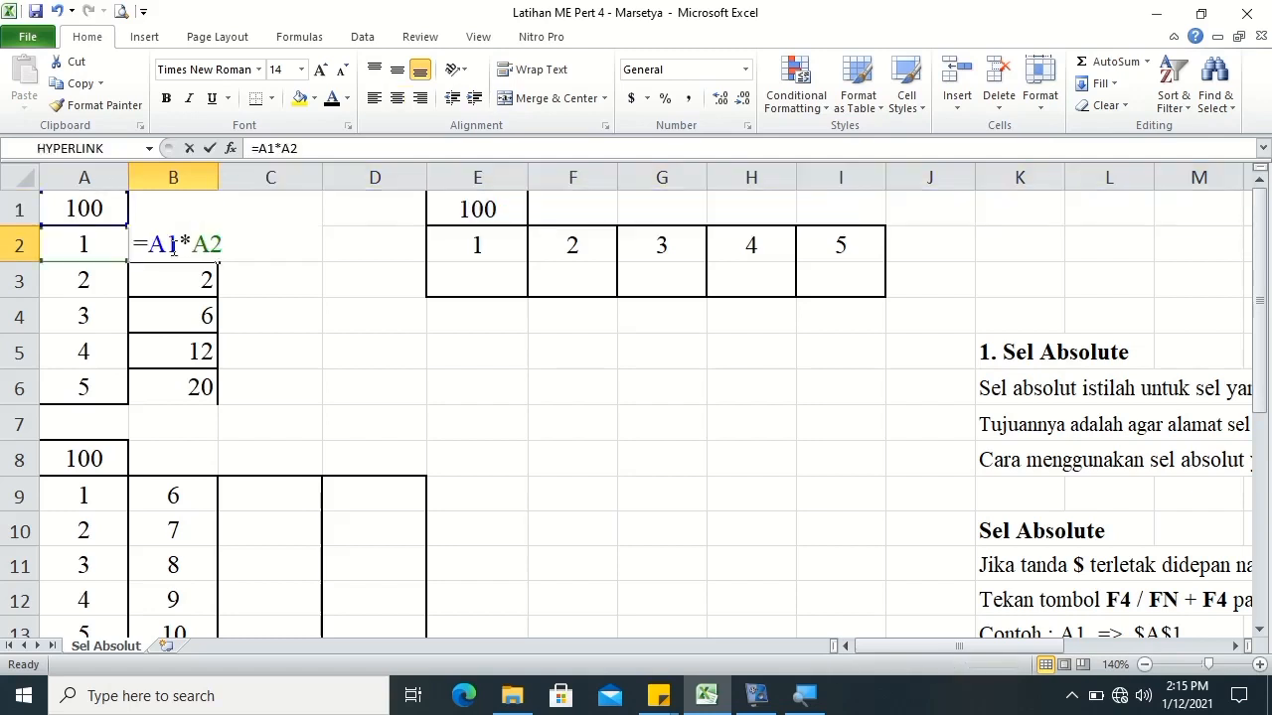
pyautogui.click(257, 289)
pyautogui.doubleClick(210, 246)
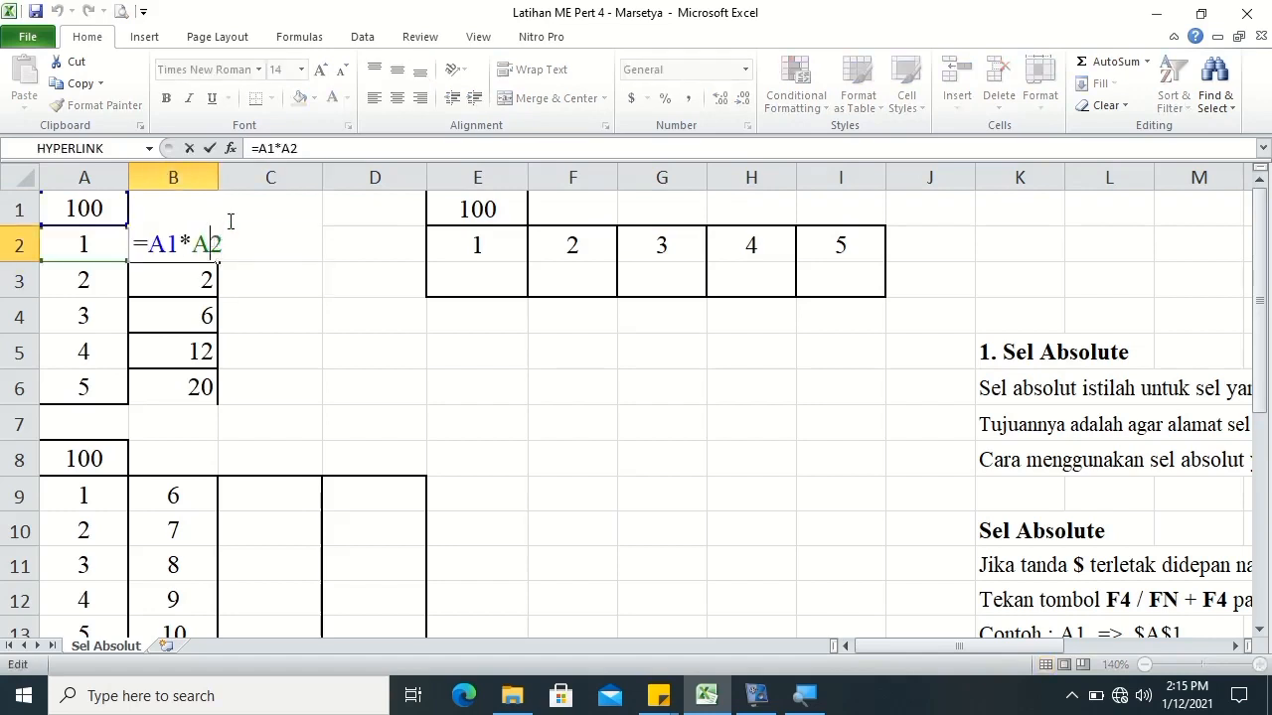
pyautogui.click(275, 165)
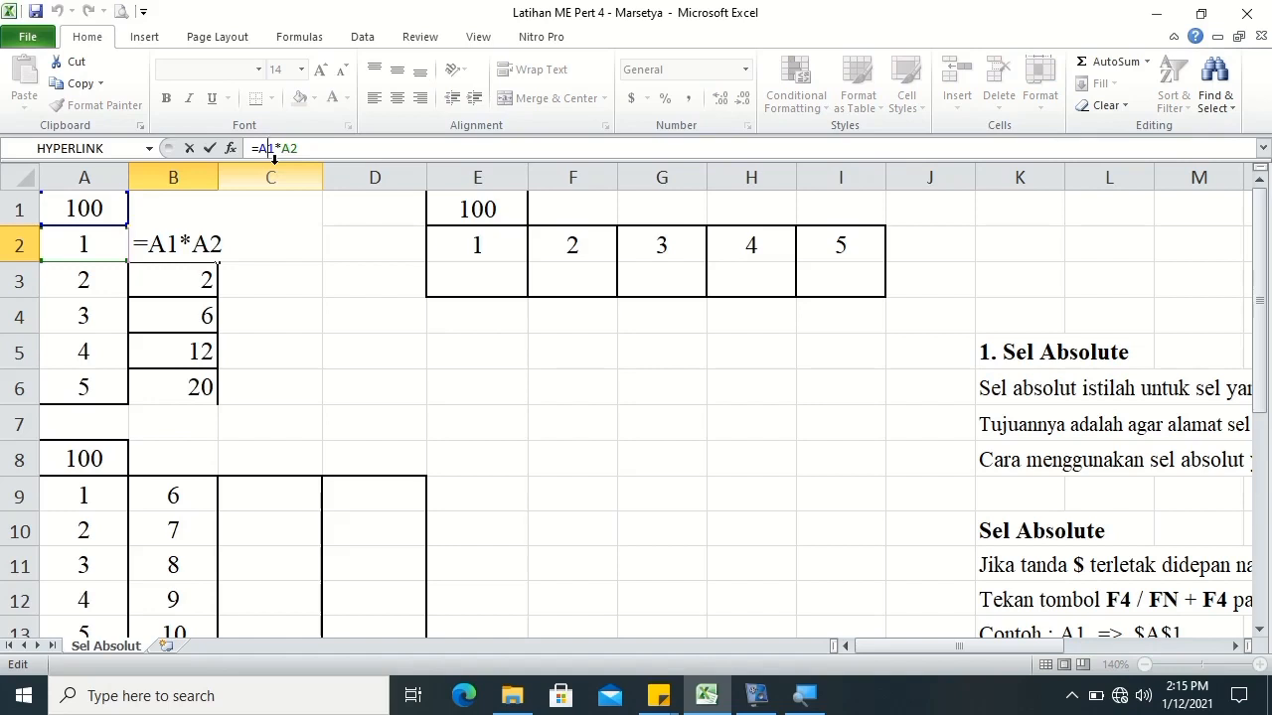
pyautogui.press('F4')
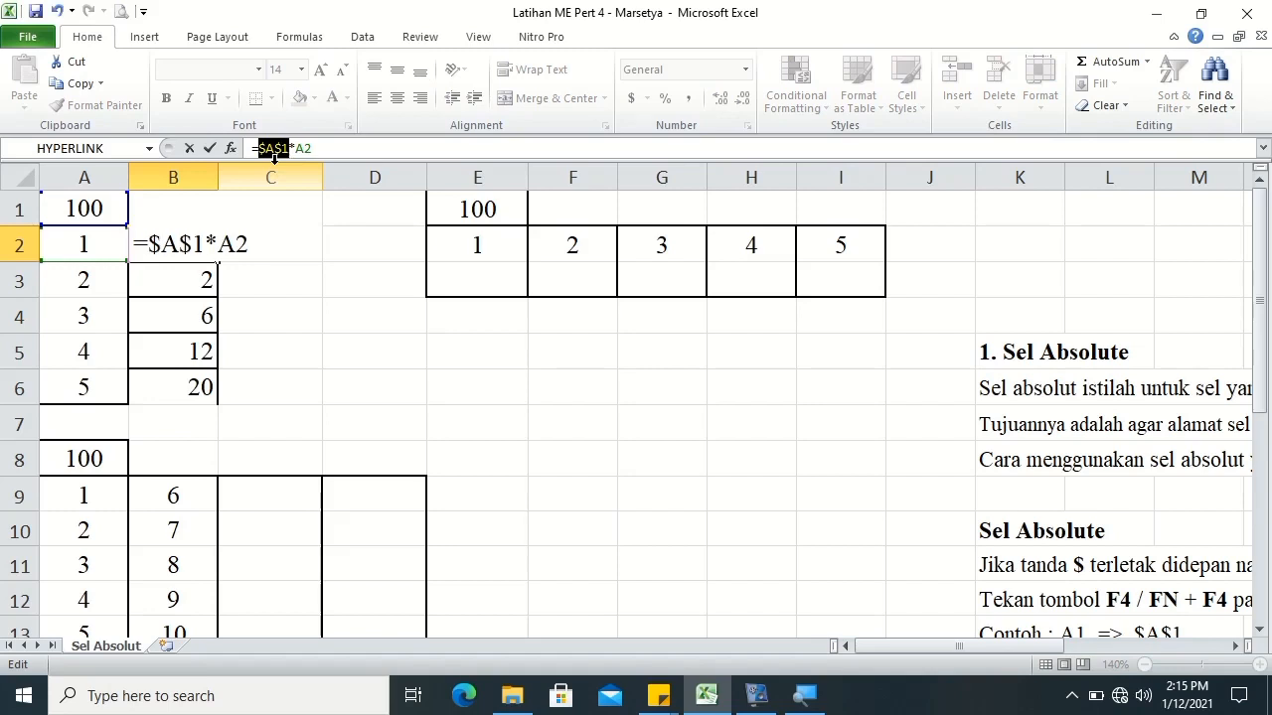
pyautogui.press('F4')
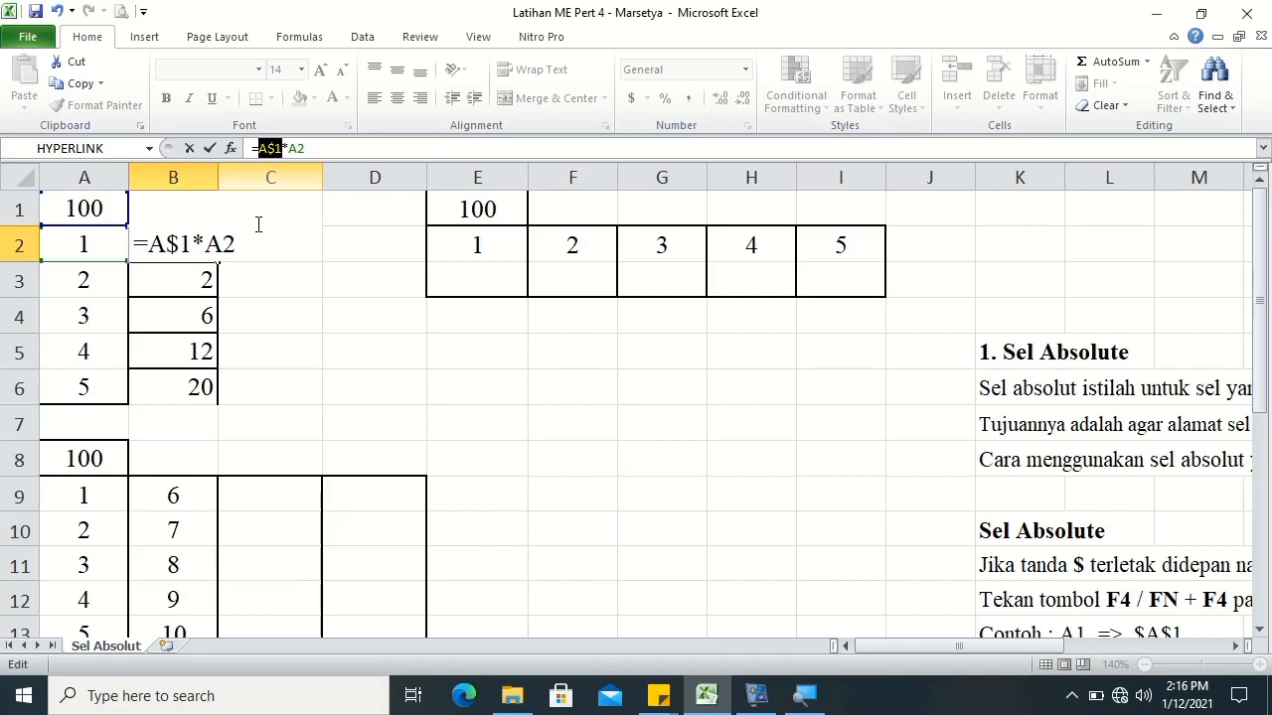
pyautogui.press('Return')
pyautogui.click(183, 244)
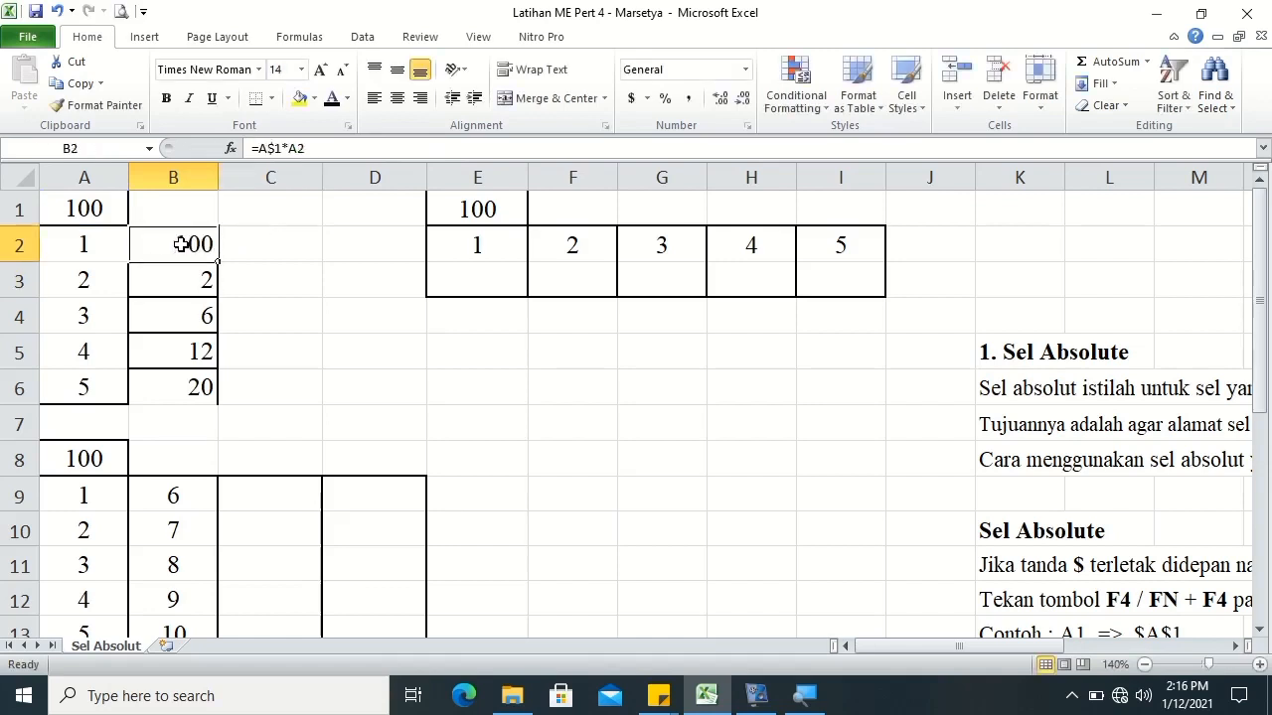
pyautogui.moveTo(218, 263); pyautogui.dragTo(220, 401)
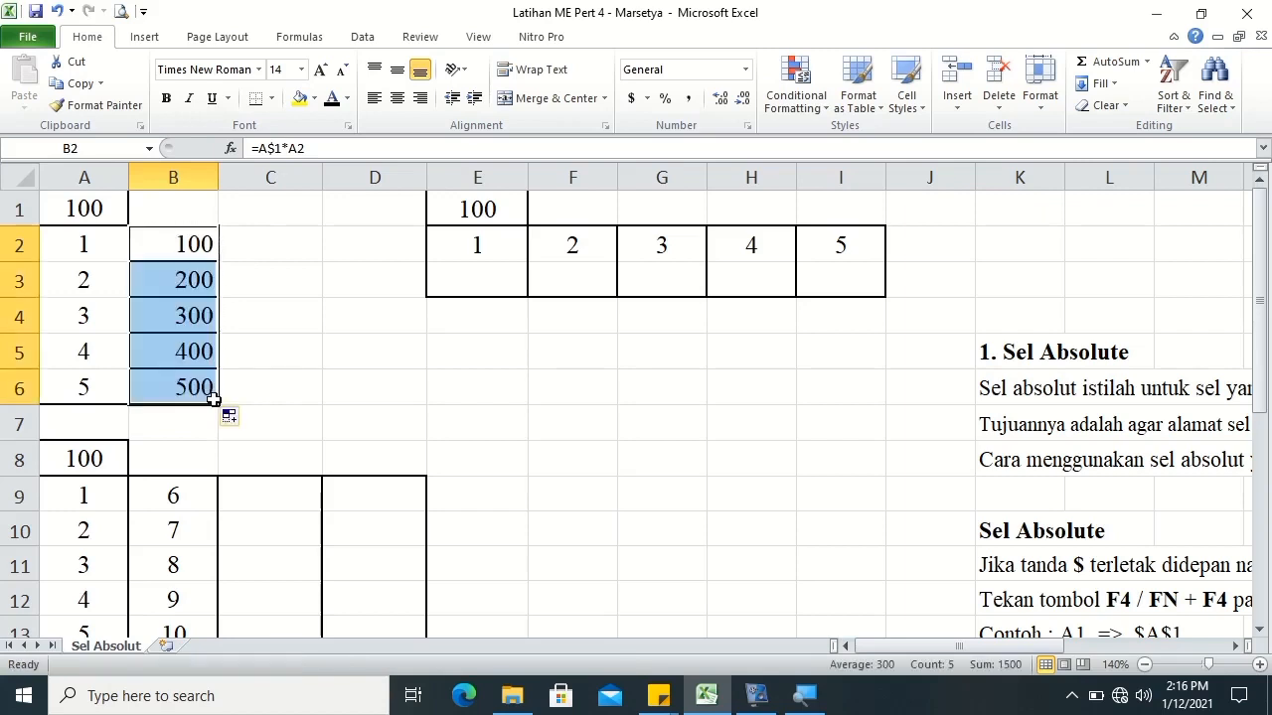
# - Add a thick bottom border and thin horizontal inside borders to the range B2:B6
pyautogui.rightClick(183, 292)
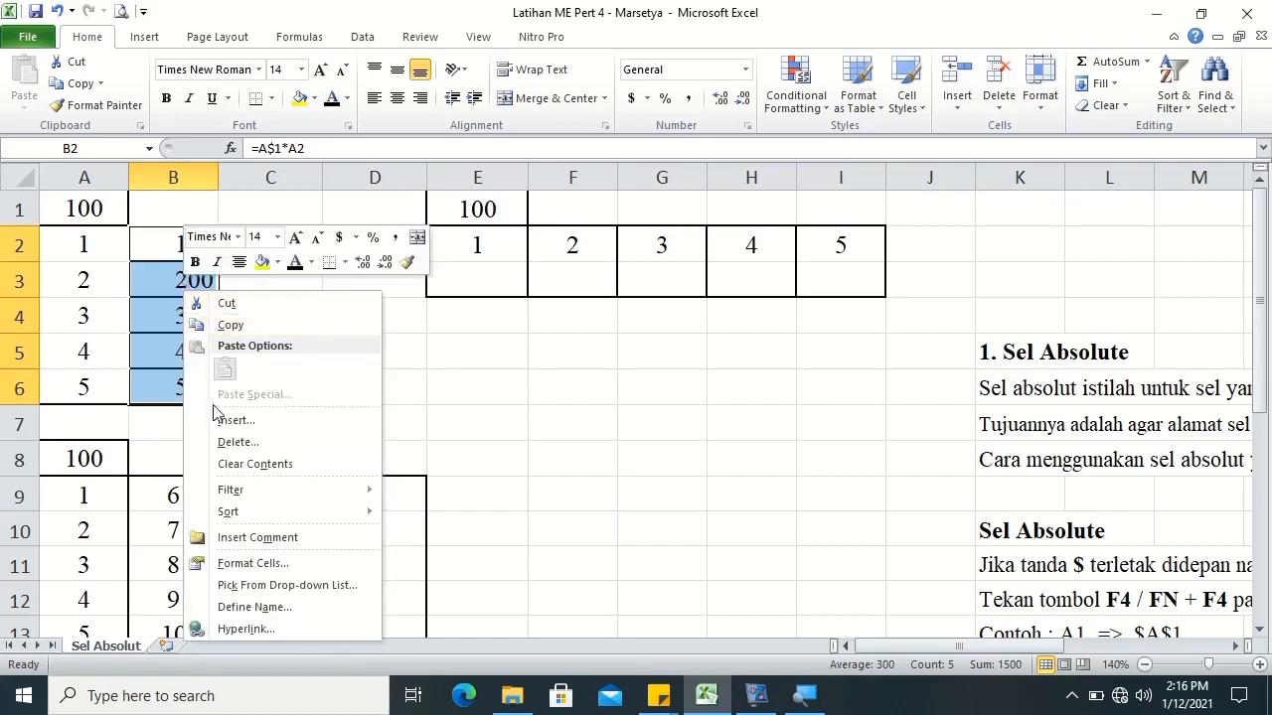
pyautogui.click(268, 563)
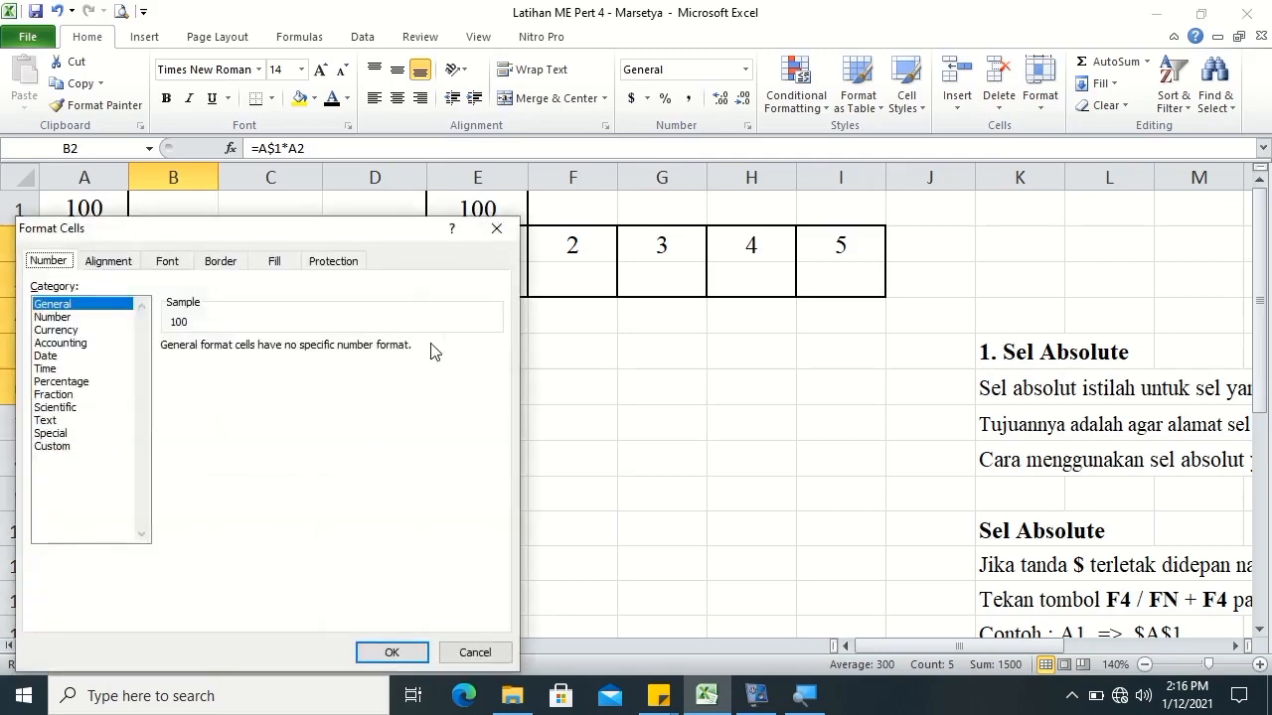
pyautogui.click(220, 260)
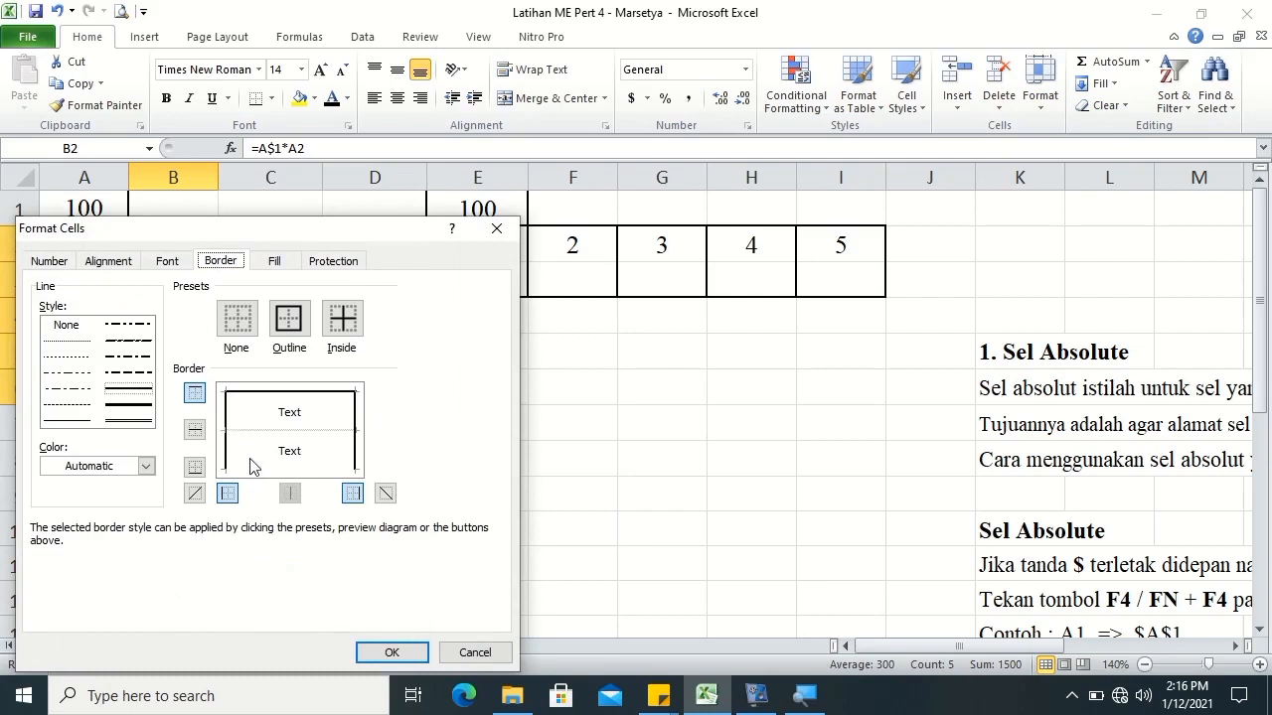
pyautogui.click(253, 474)
pyautogui.click(89, 419)
pyautogui.click(250, 440)
pyautogui.click(413, 649)
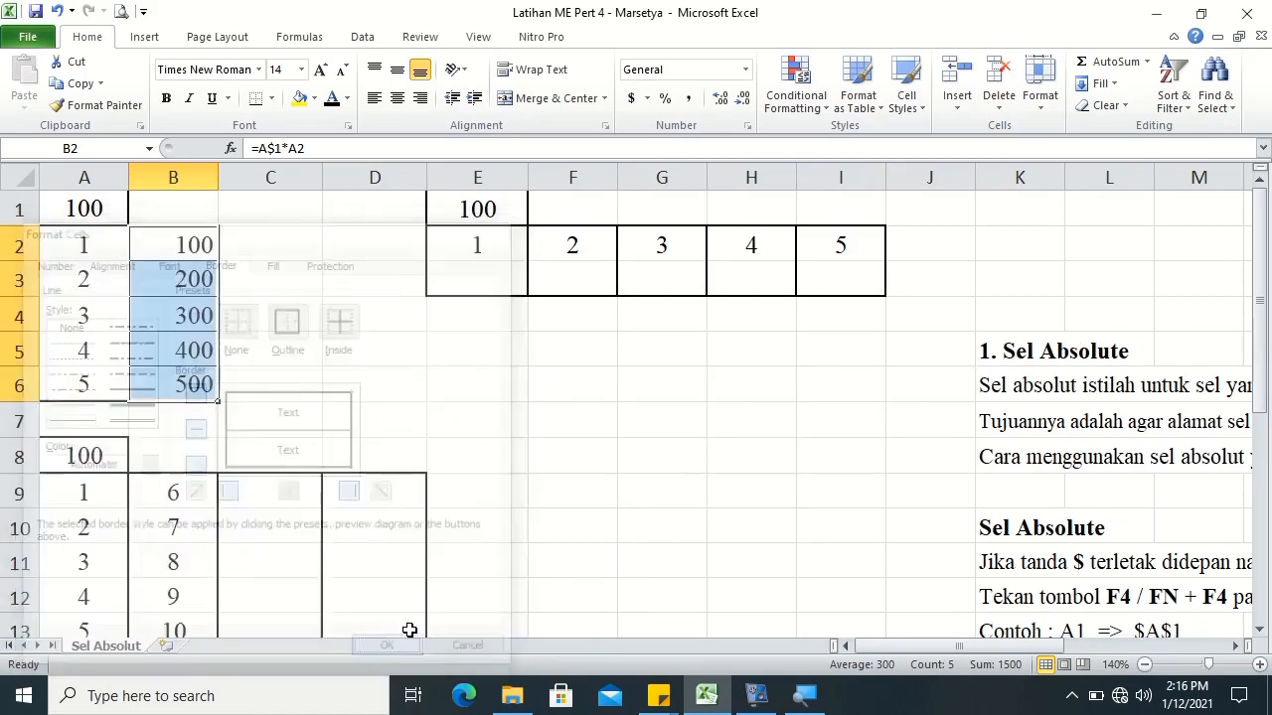
pyautogui.click(463, 510)
pyautogui.click(486, 275)
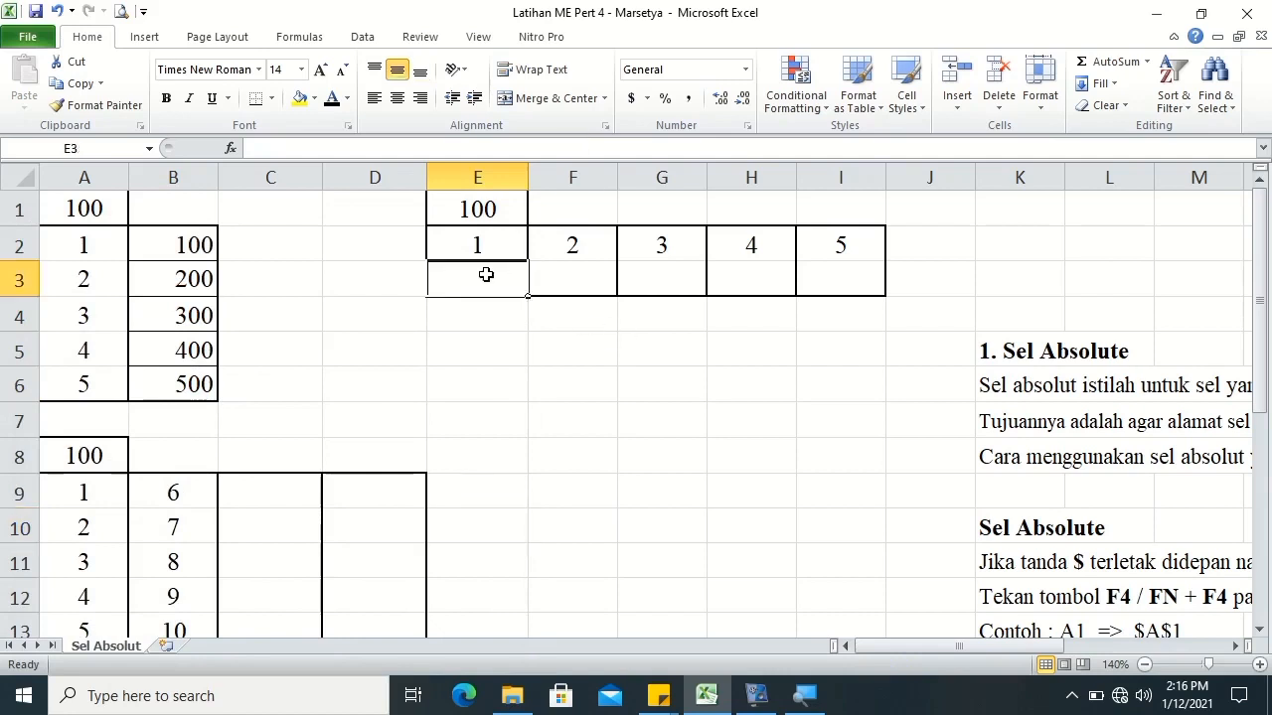
pyautogui.click(481, 244)
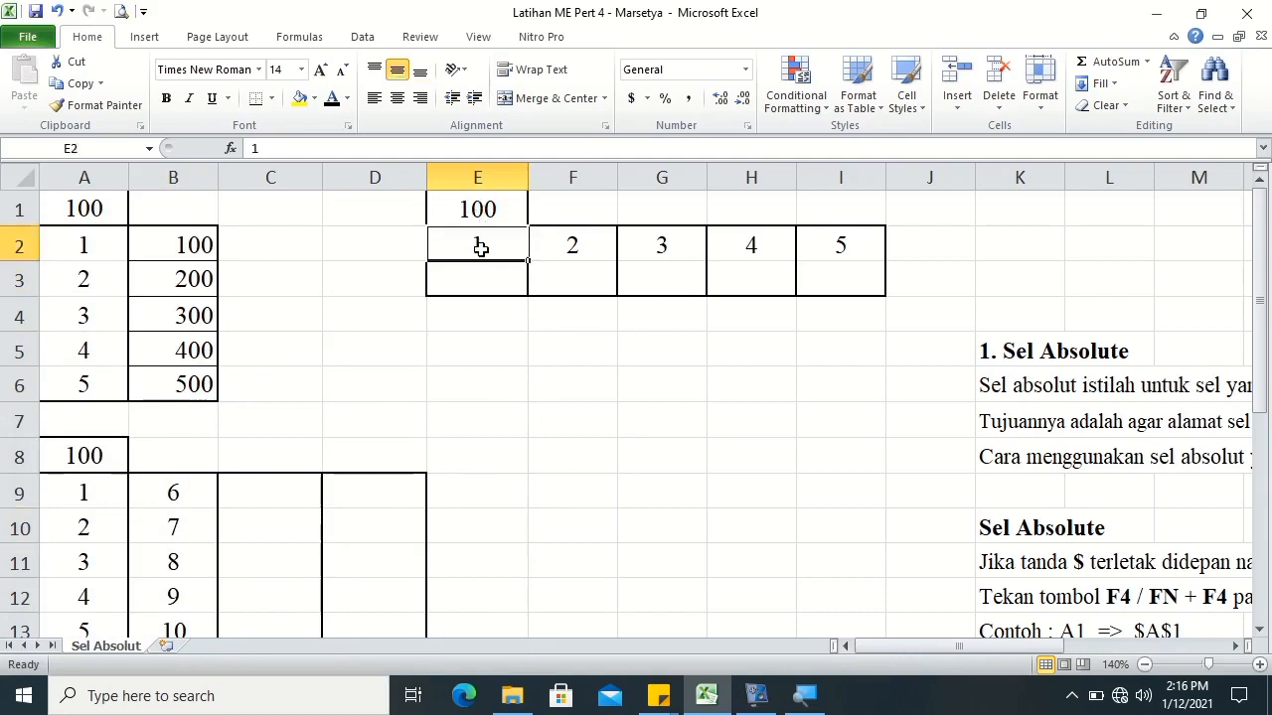
pyautogui.click(567, 250)
pyautogui.click(659, 243)
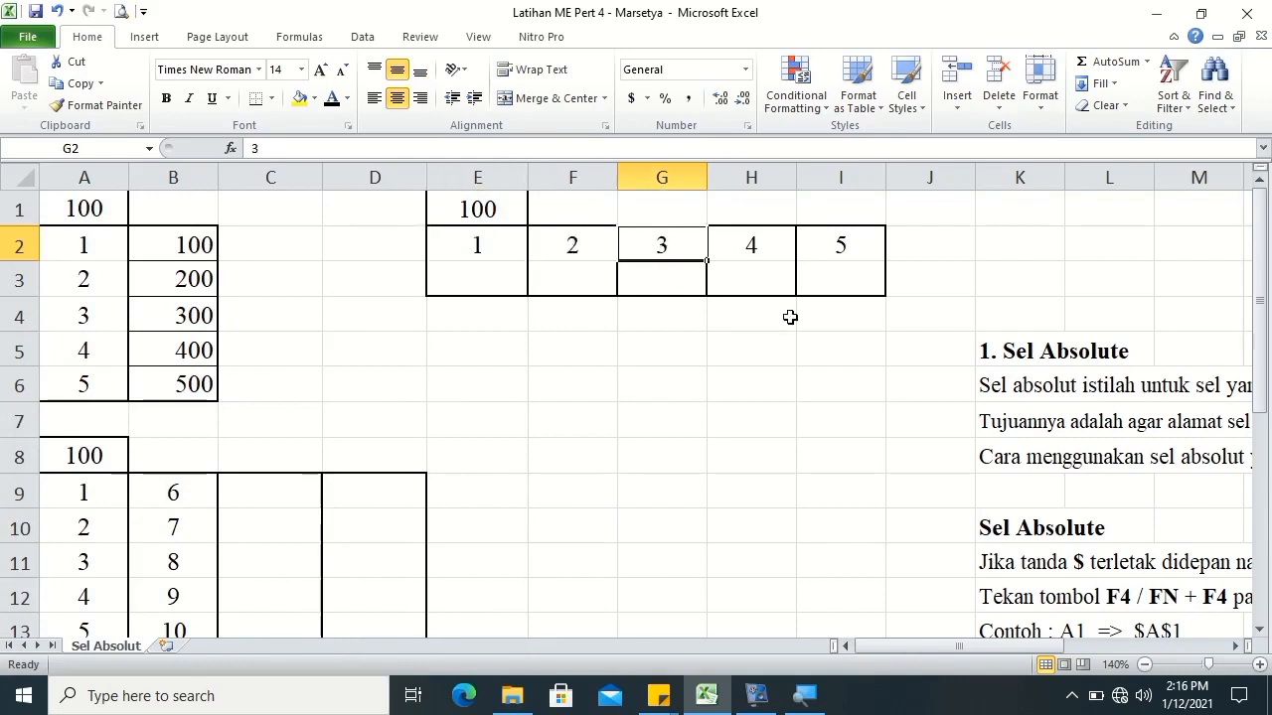
# - Enter the formula =E1*E2 in cell E3 to multiply 100 by the first value in the row
pyautogui.click(756, 245)
pyautogui.click(833, 247)
pyautogui.doubleClick(480, 278)
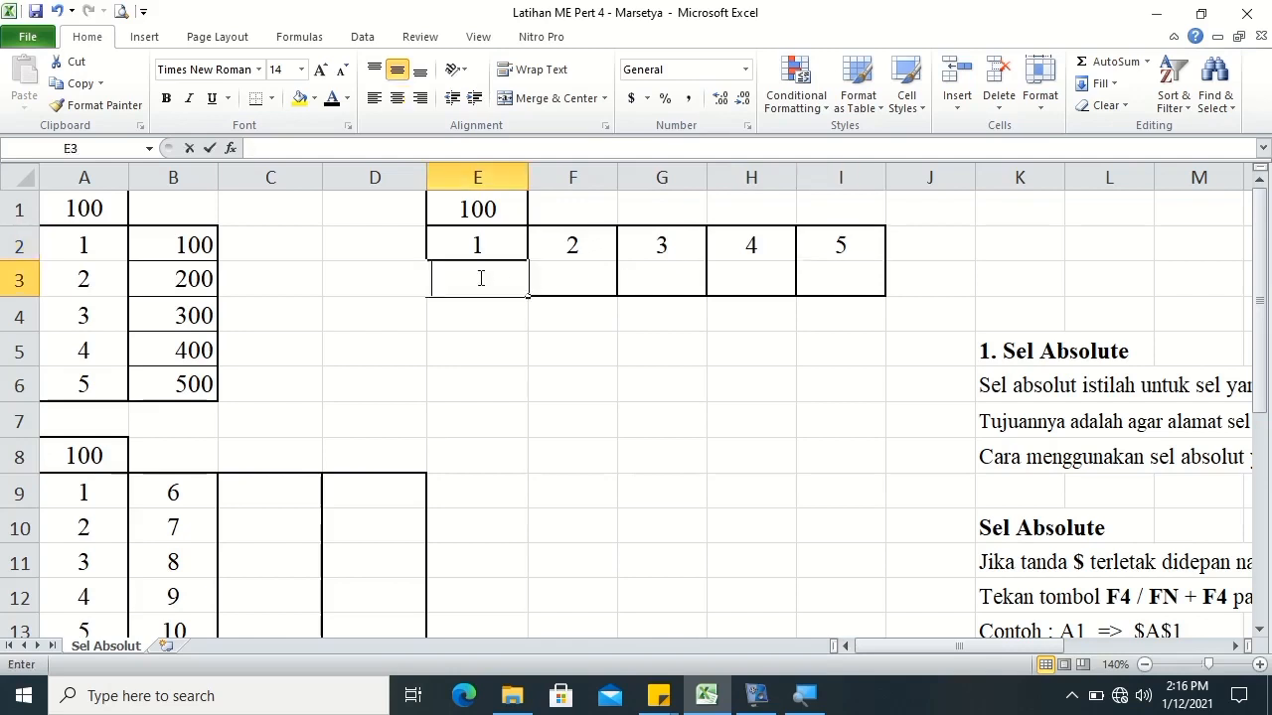
pyautogui.write('=')
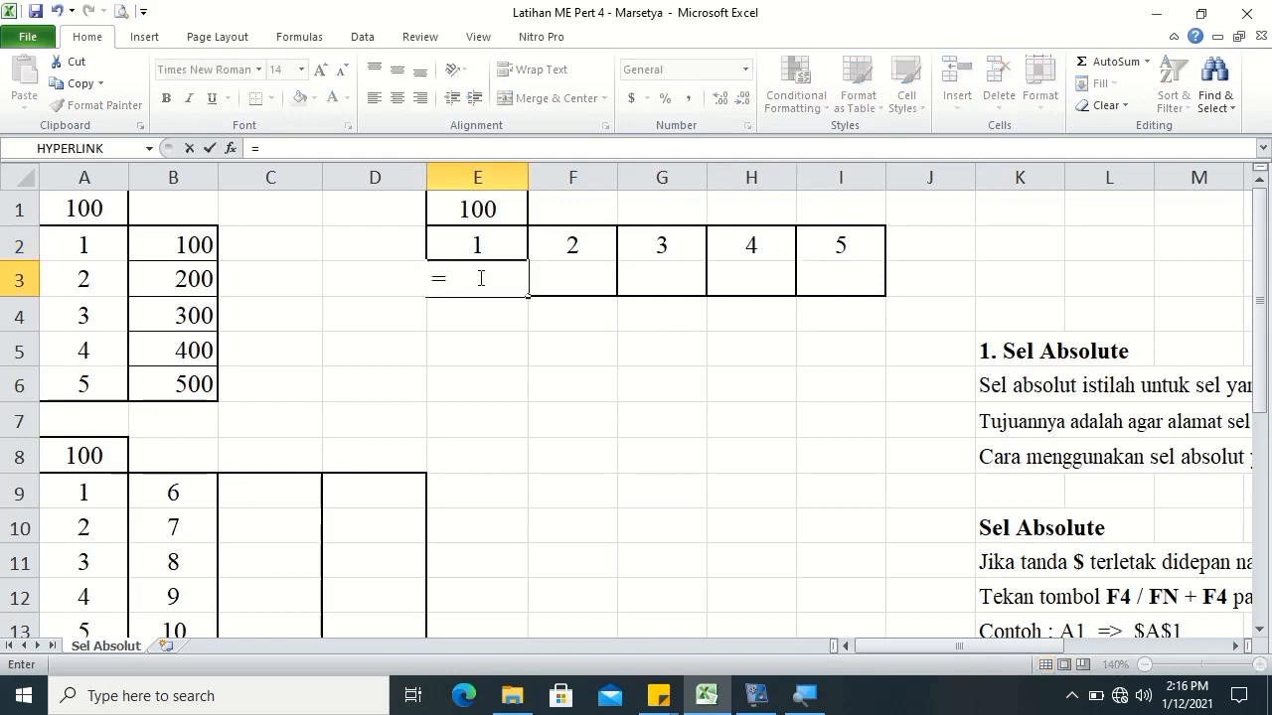
pyautogui.click(460, 208)
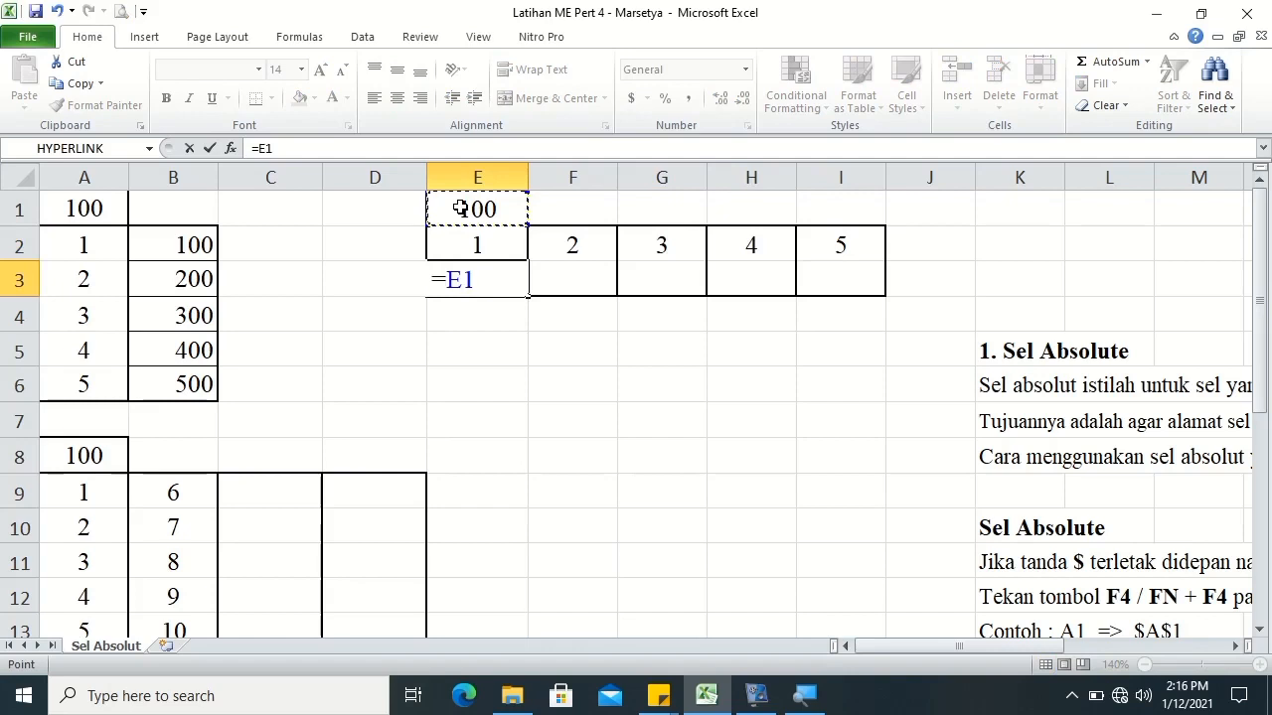
pyautogui.write('*')
pyautogui.click(478, 244)
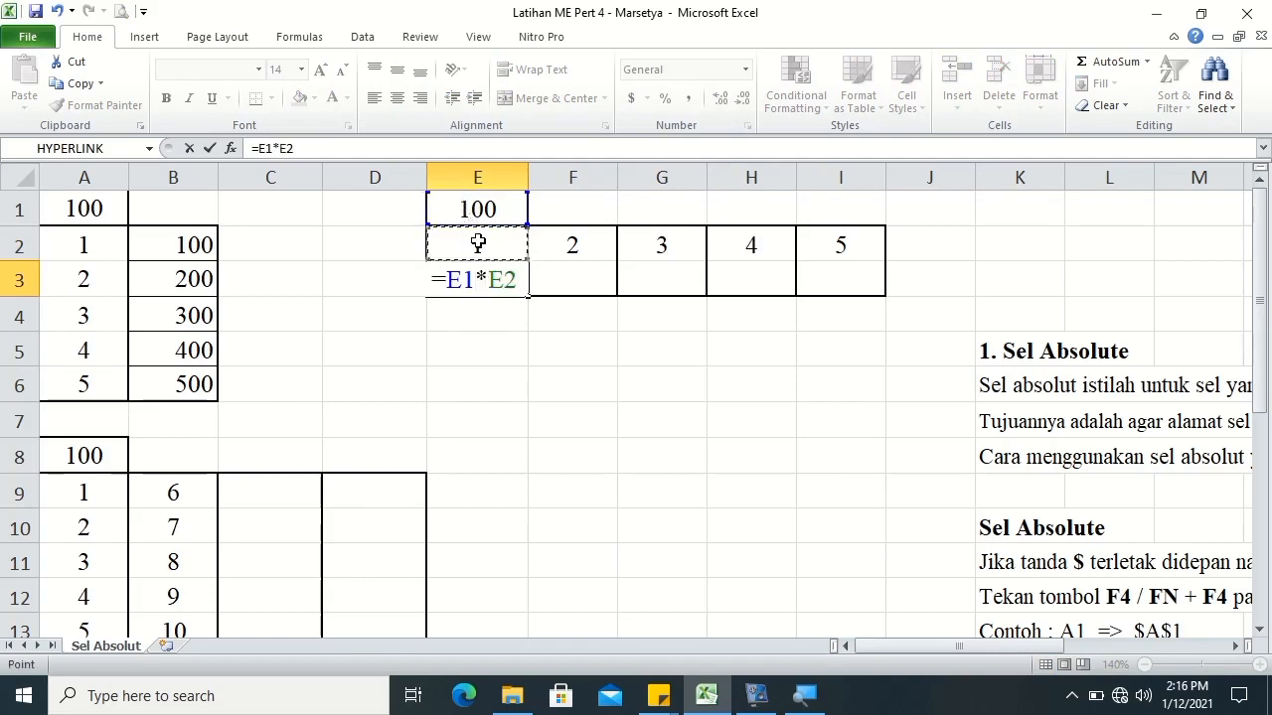
pyautogui.press('Return')
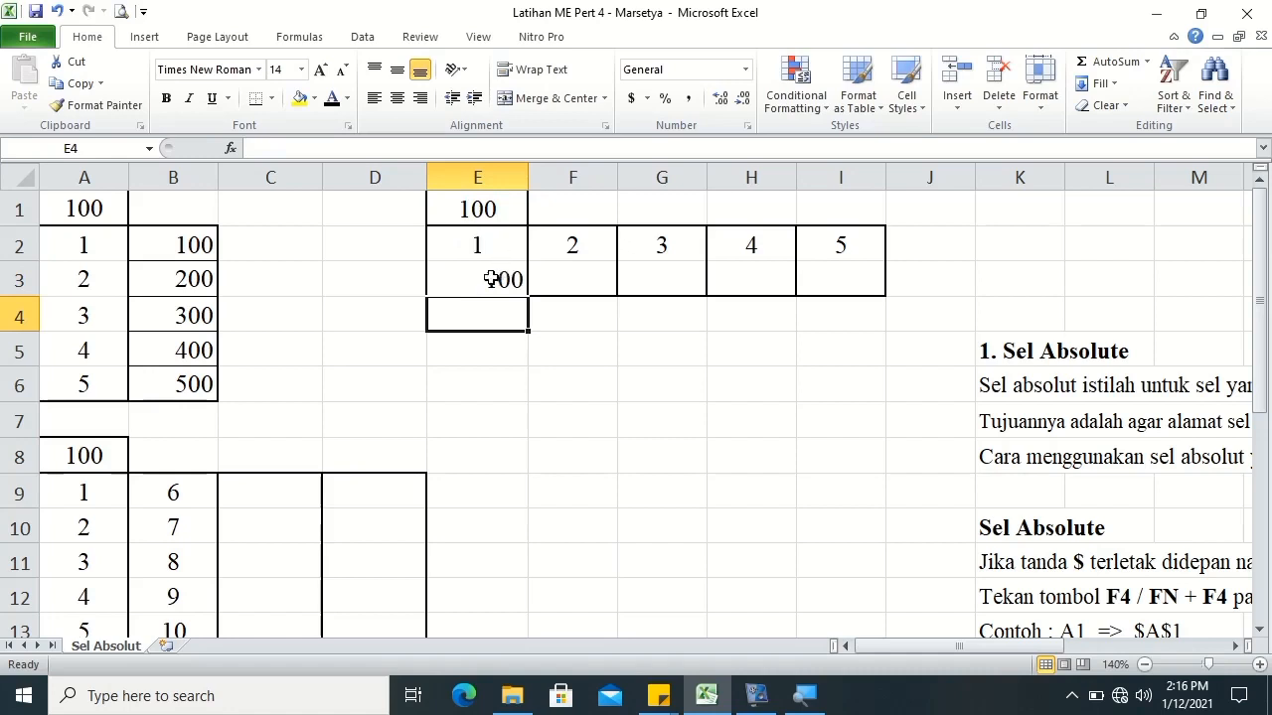
# - Fill the formula in E3 across to I3 and inspect the references in the copied formula in F3
pyautogui.click(494, 278)
pyautogui.moveTo(528, 295); pyautogui.dragTo(889, 308)
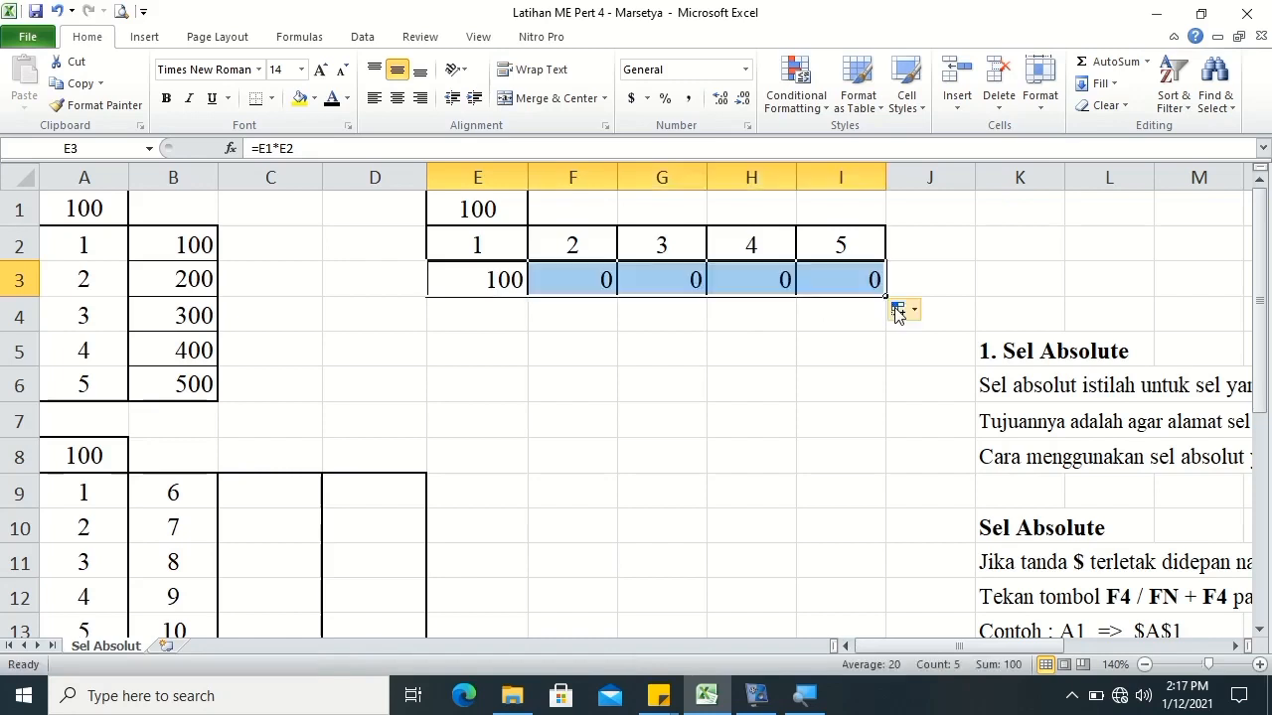
pyautogui.click(559, 290)
pyautogui.doubleClick(560, 289)
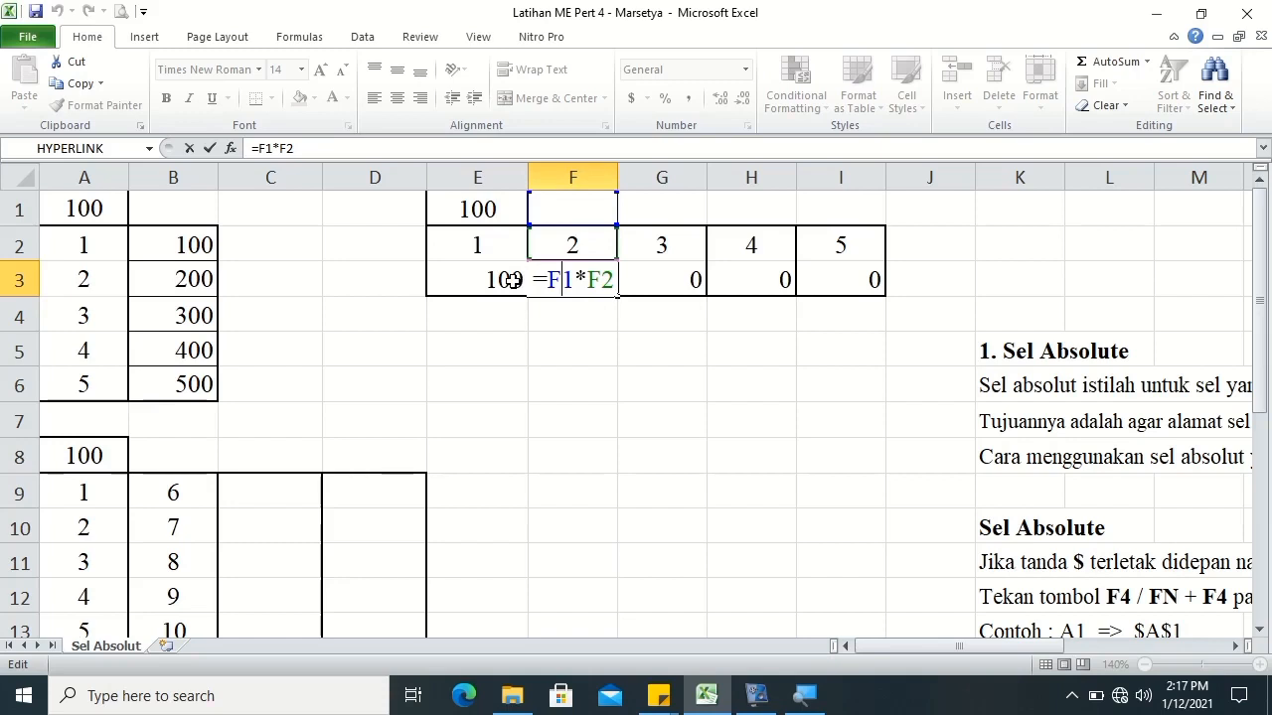
pyautogui.press('Return')
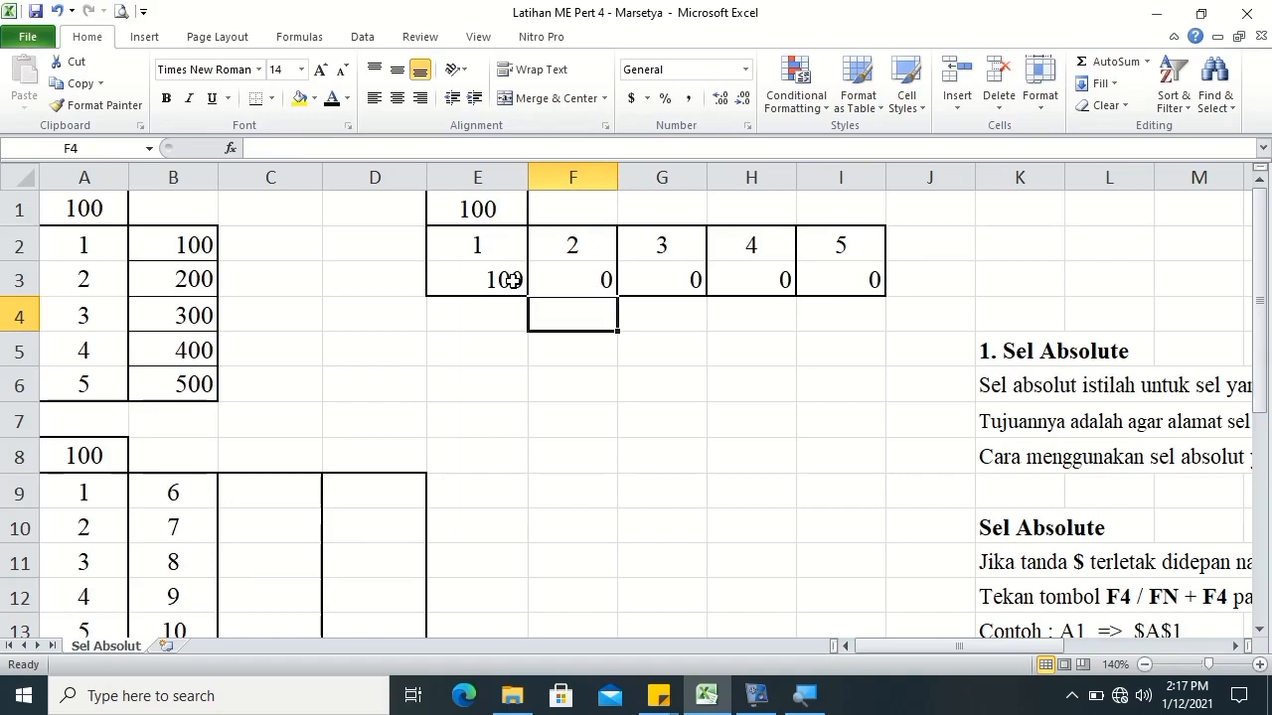
# - Lock the column of the E1 reference in E3 so the formula is =$E1*E2, and refill it across to I3
pyautogui.click(493, 169)
pyautogui.click(488, 282)
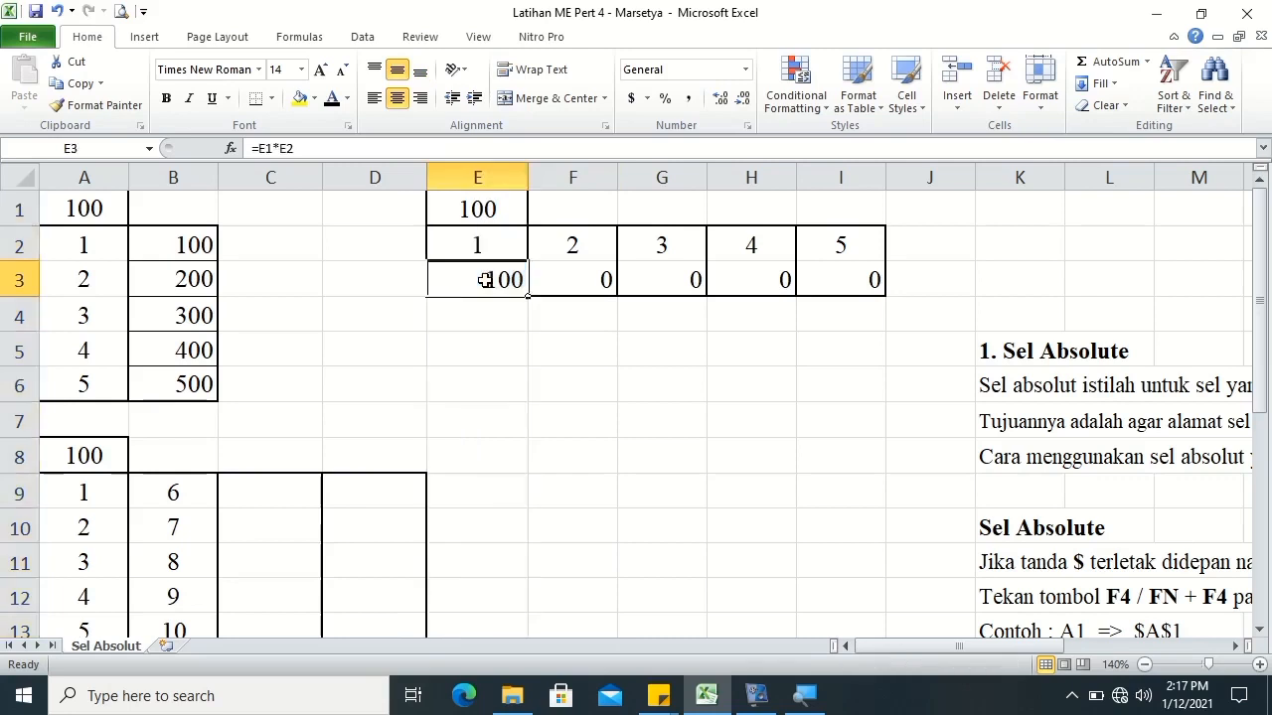
pyautogui.doubleClick(490, 285)
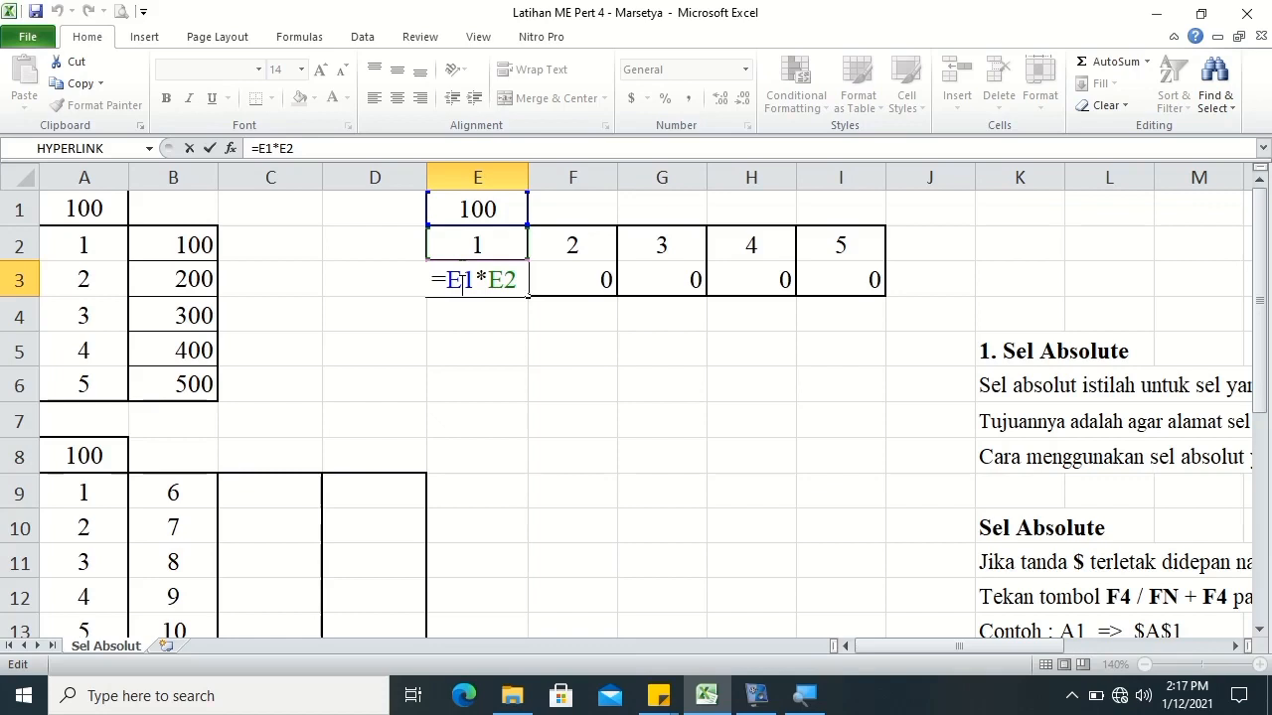
pyautogui.press('F4')
pyautogui.press('F4')
pyautogui.press('F4')
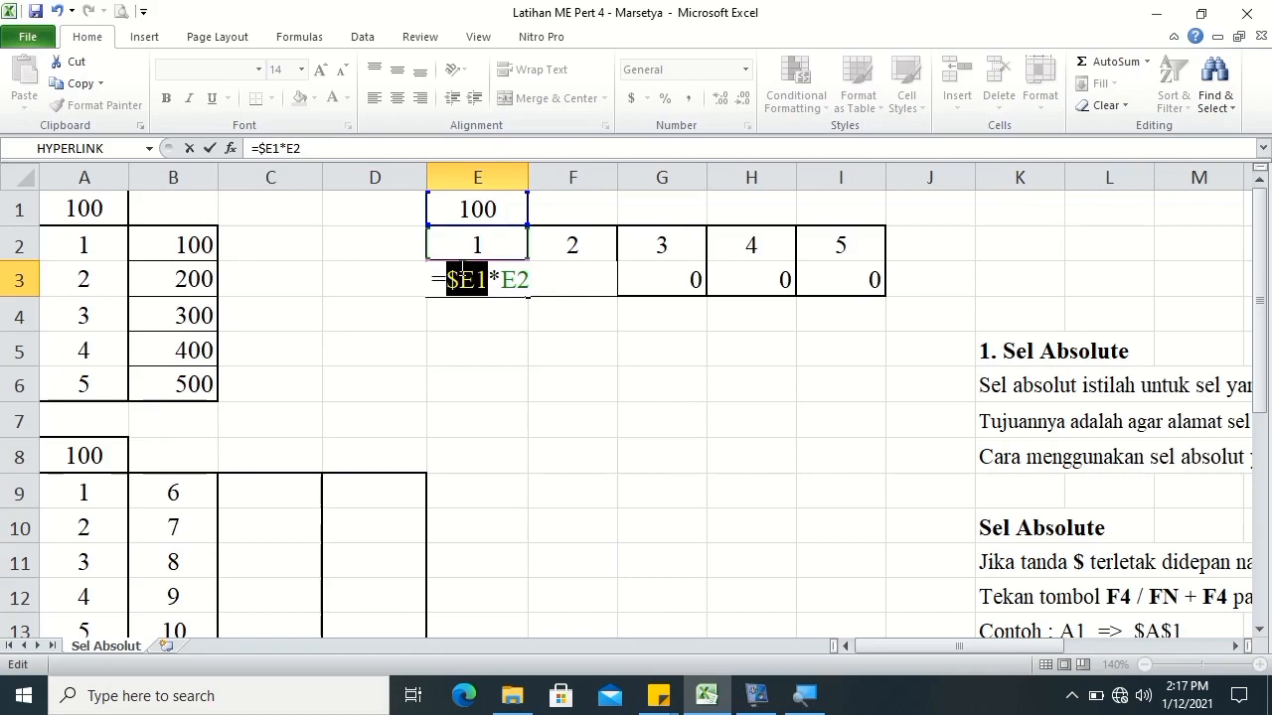
pyautogui.press('Tab')
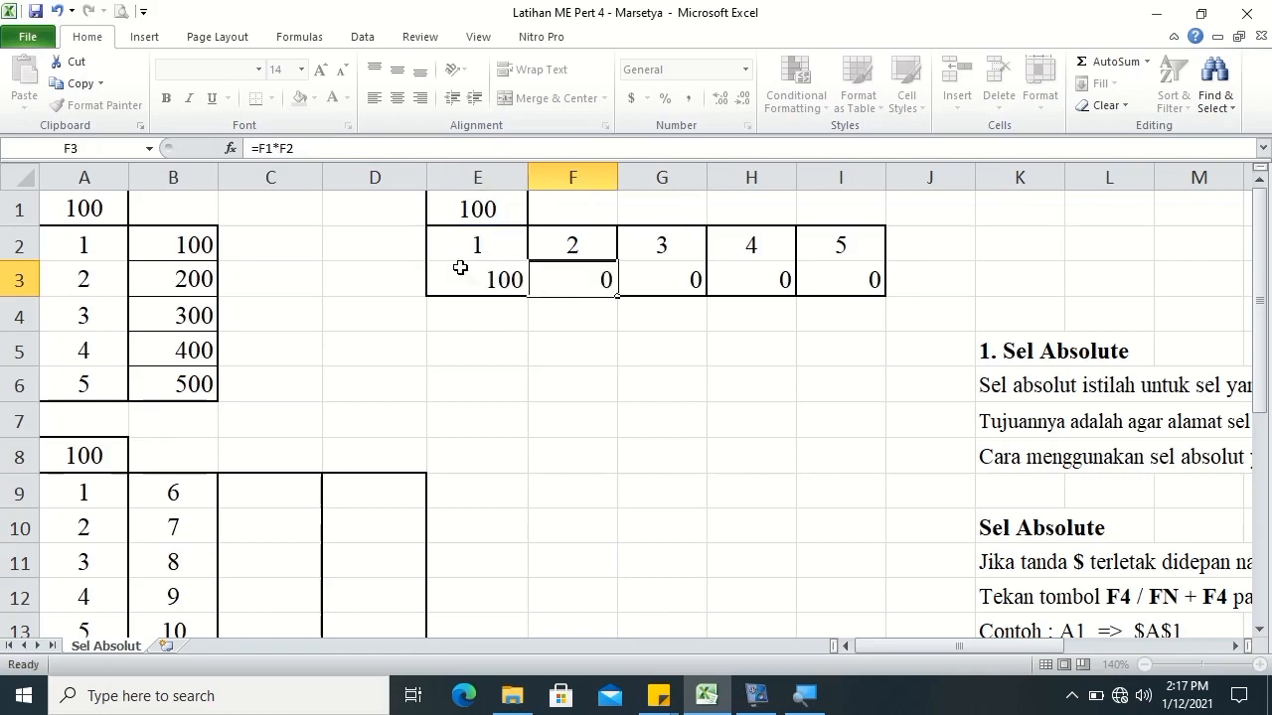
pyautogui.click(461, 268)
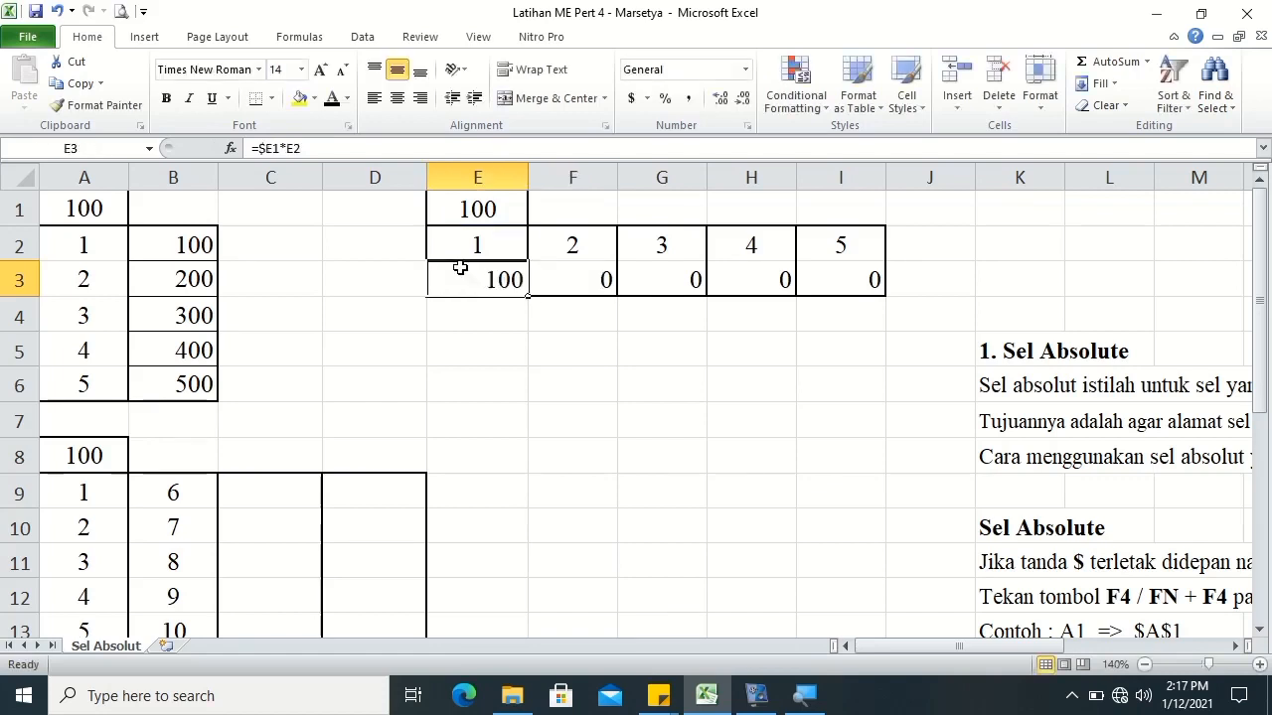
pyautogui.moveTo(527, 294); pyautogui.dragTo(887, 300)
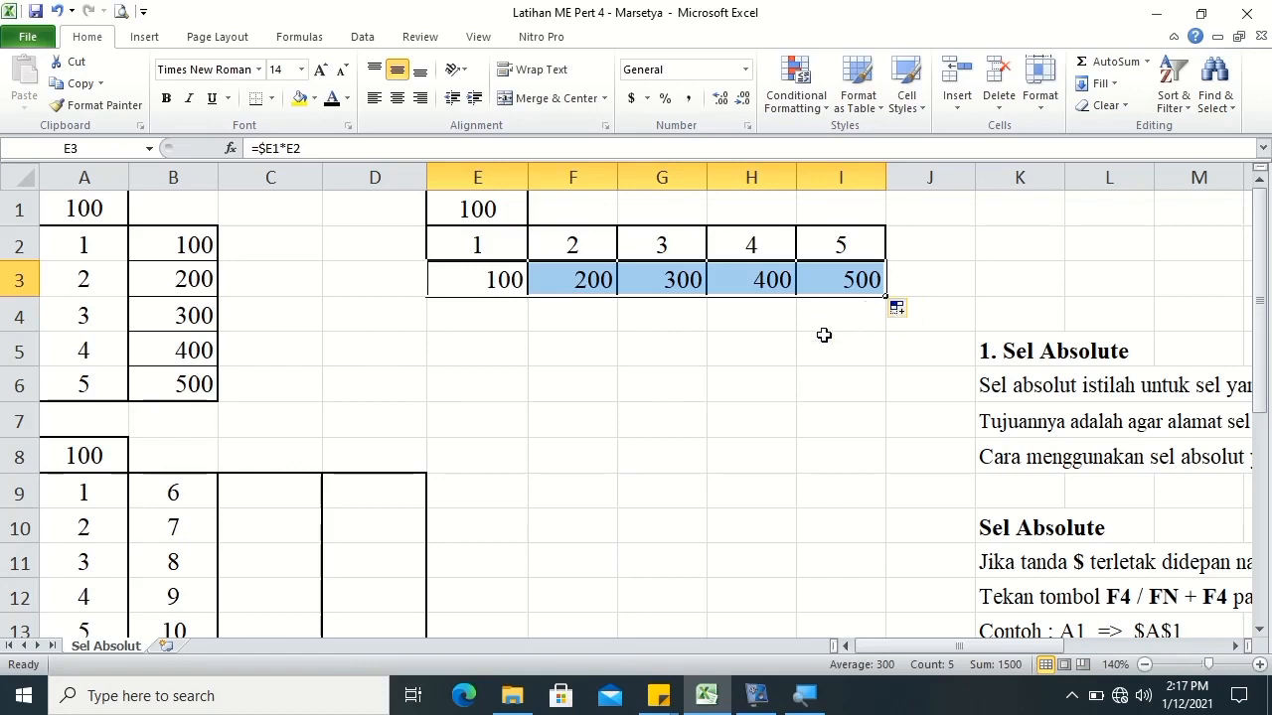
# - Center the values in E3:I3 and B2:B6 horizontally
pyautogui.click(397, 98)
pyautogui.moveTo(187, 239); pyautogui.dragTo(176, 394)
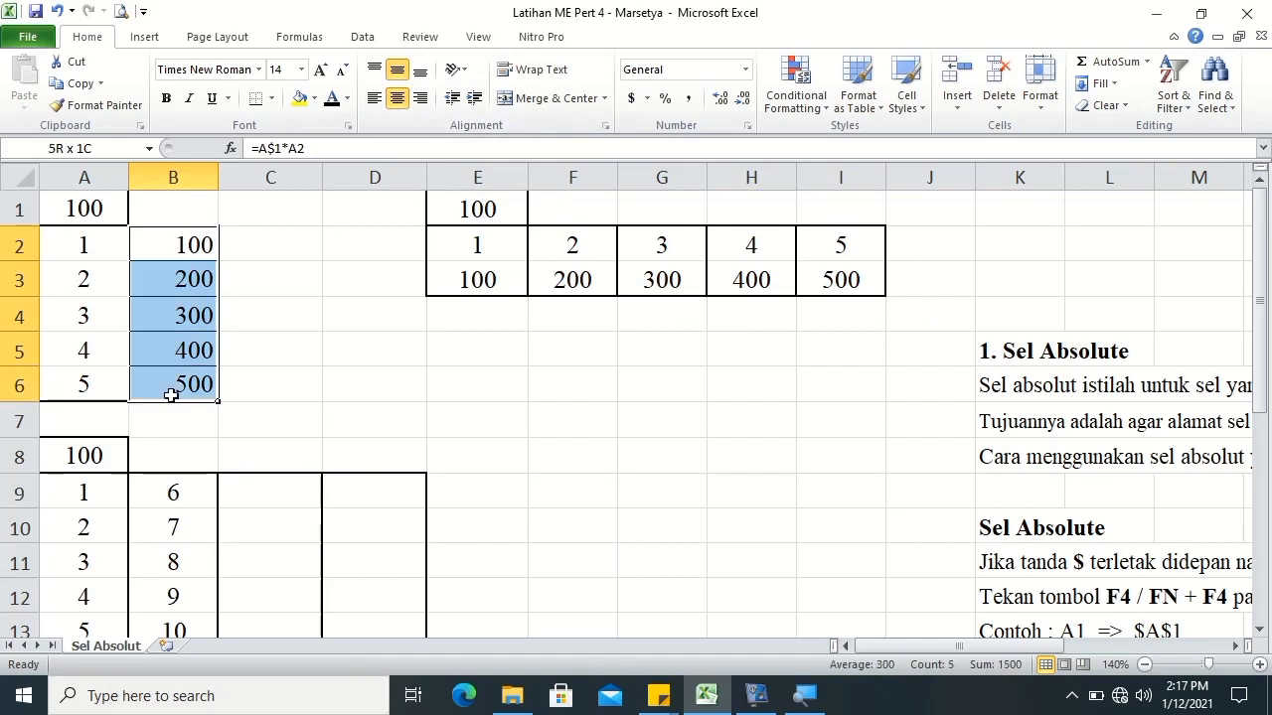
pyautogui.click(396, 103)
pyautogui.click(264, 327)
# - Remove the horizontal inside borders from the range B2:B6
pyautogui.moveTo(178, 244); pyautogui.dragTo(165, 381)
pyautogui.rightClick(165, 382)
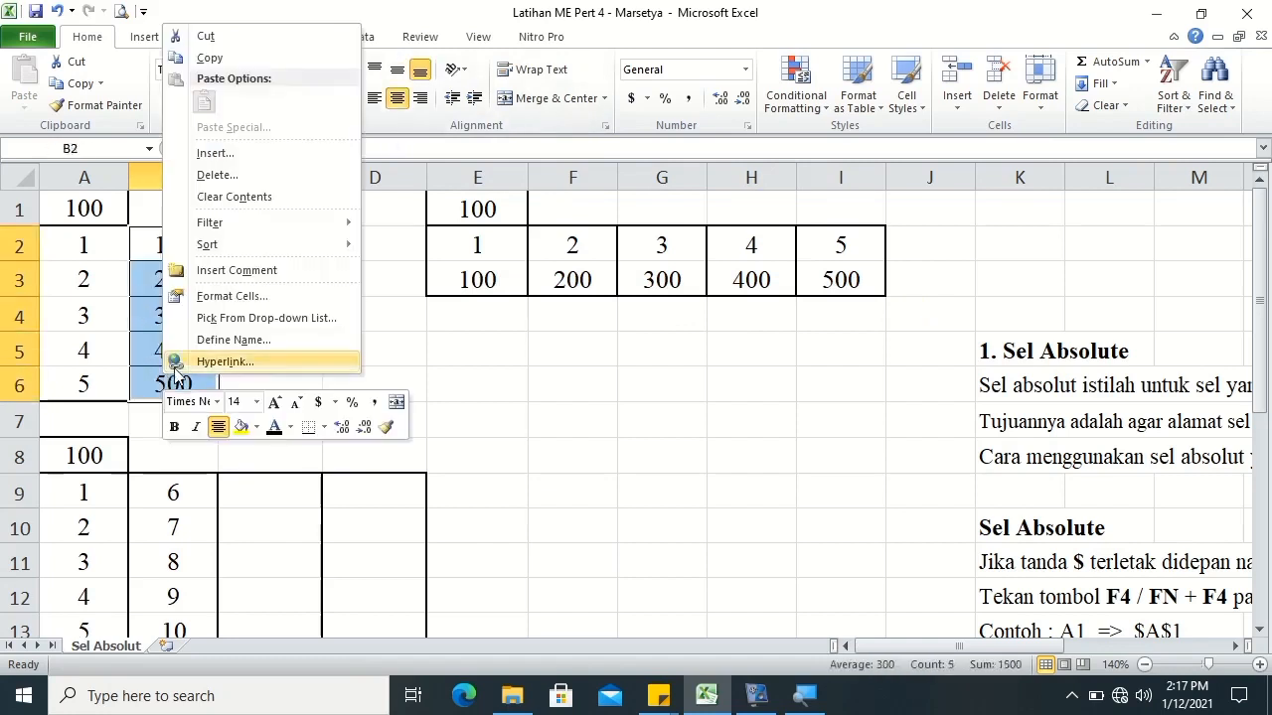
pyautogui.click(230, 296)
pyautogui.click(238, 270)
pyautogui.click(238, 270)
pyautogui.click(374, 490)
pyautogui.click(471, 375)
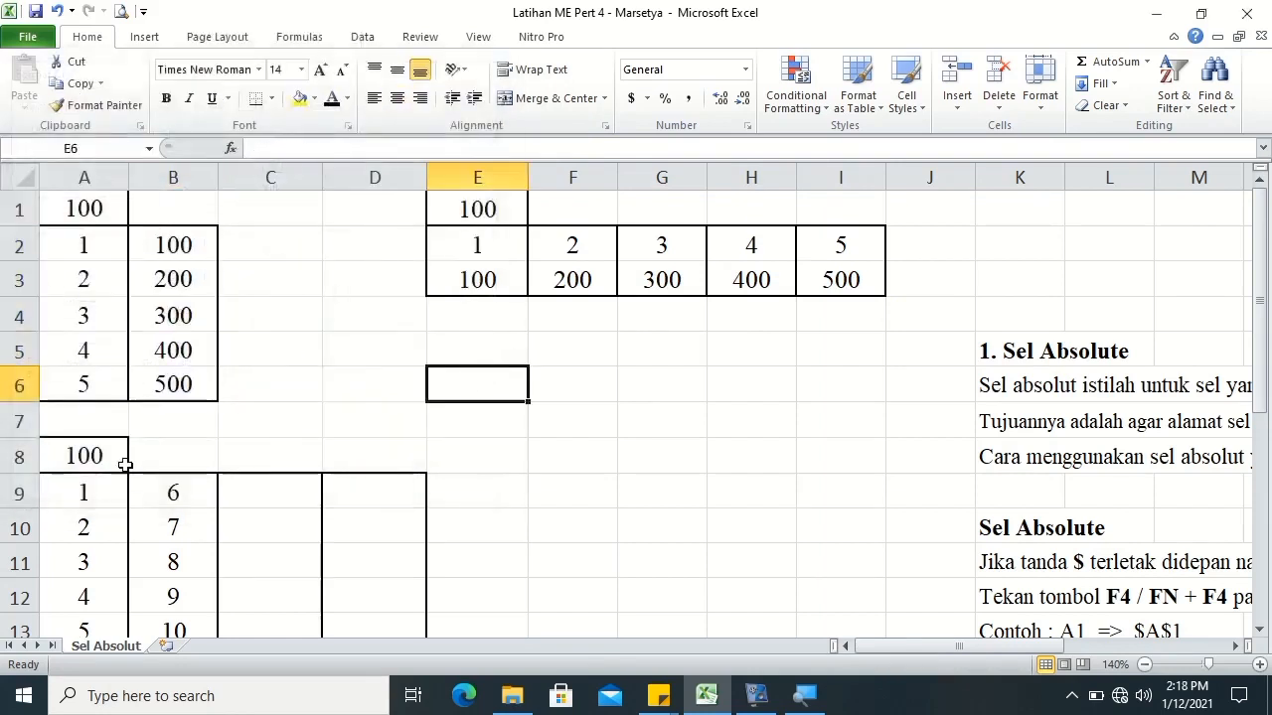
# - Examine which cells of the table in A8:D13 are multiplied by A8, going through A9, B9, A10 and B10
pyautogui.moveTo(1262, 373); pyautogui.dragTo(1265, 440)
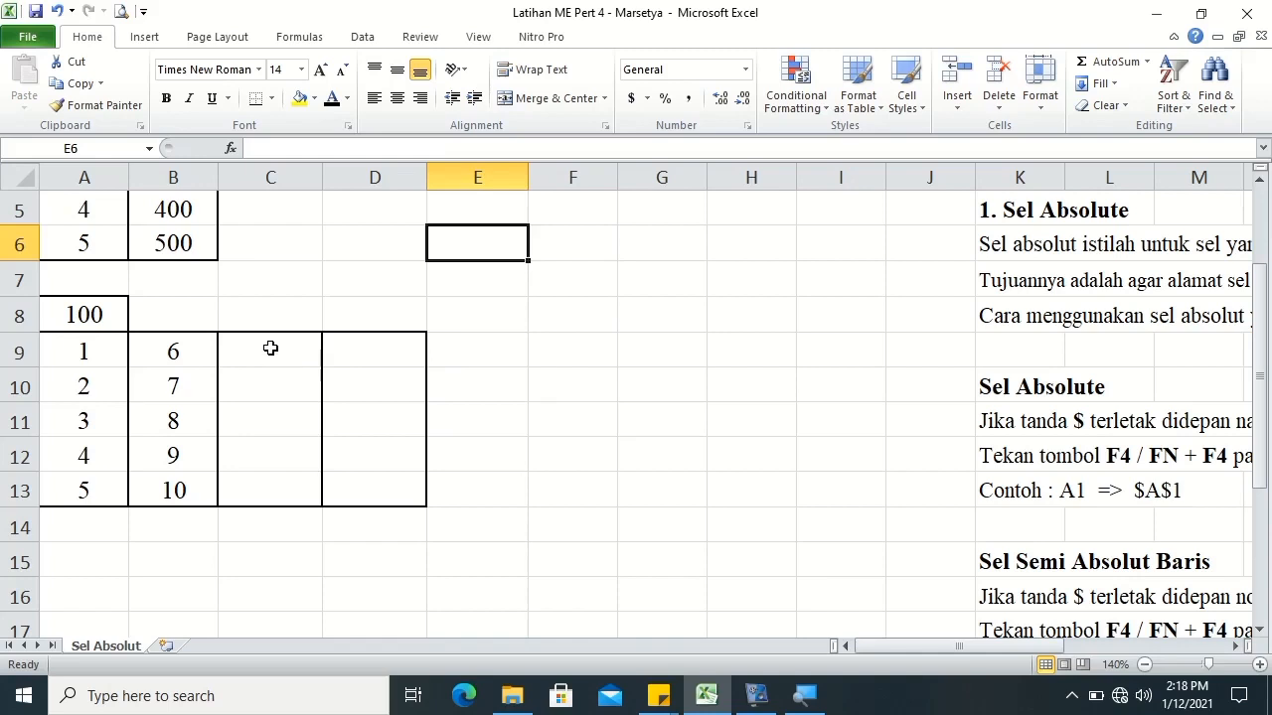
pyautogui.click(300, 352)
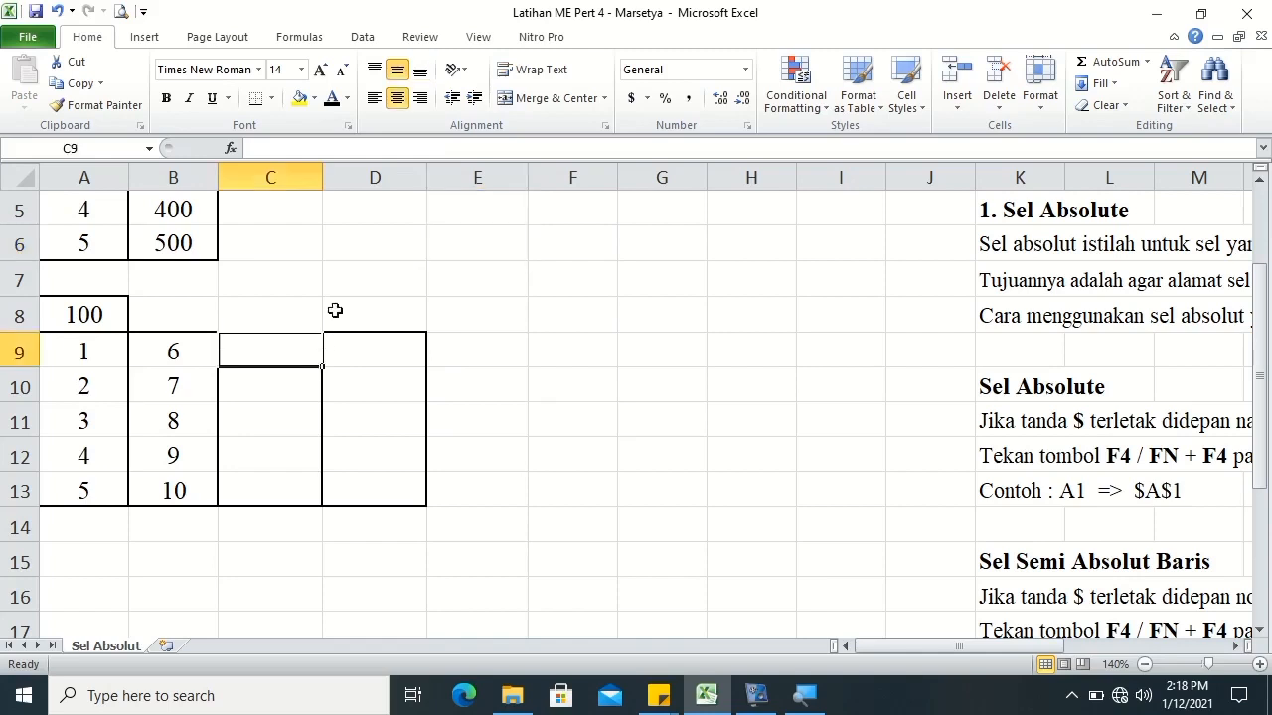
pyautogui.click(70, 317)
pyautogui.click(64, 352)
pyautogui.click(79, 318)
pyautogui.click(154, 350)
pyautogui.click(91, 382)
pyautogui.click(92, 326)
pyautogui.click(189, 378)
# - Enter the formula =A8*A9 in cell C9
pyautogui.click(265, 345)
pyautogui.write('=')
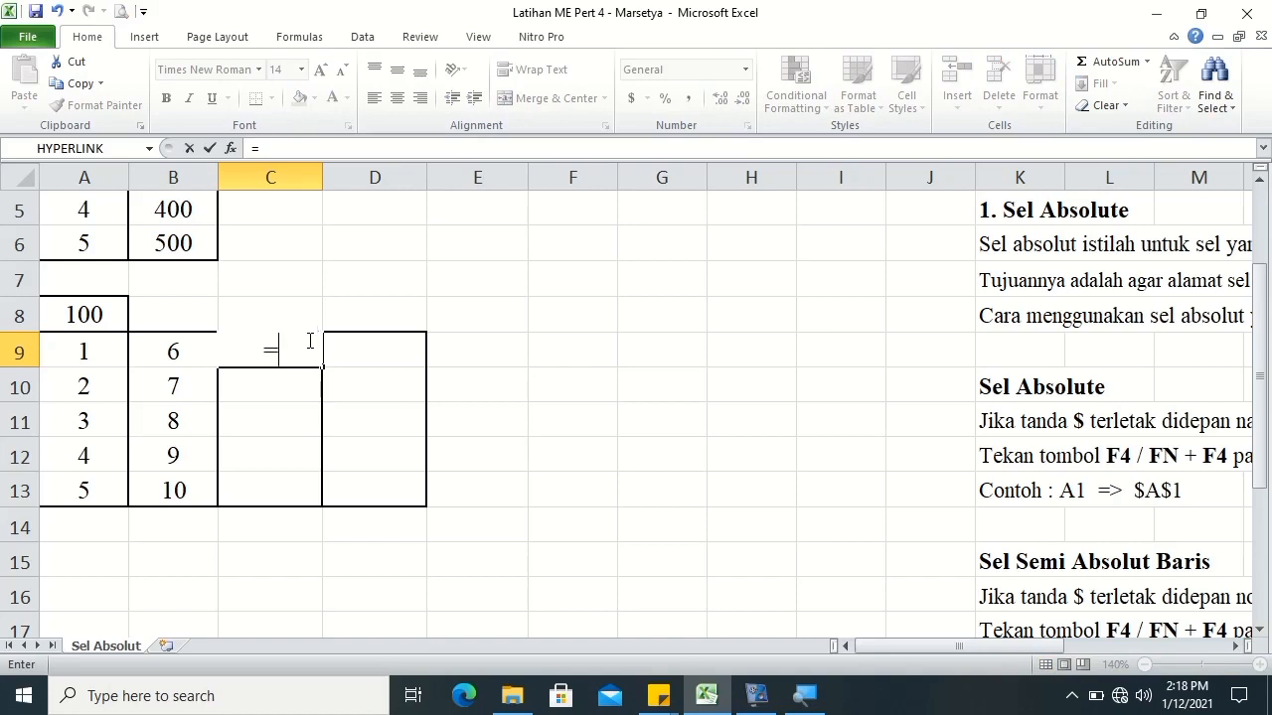
pyautogui.click(91, 313)
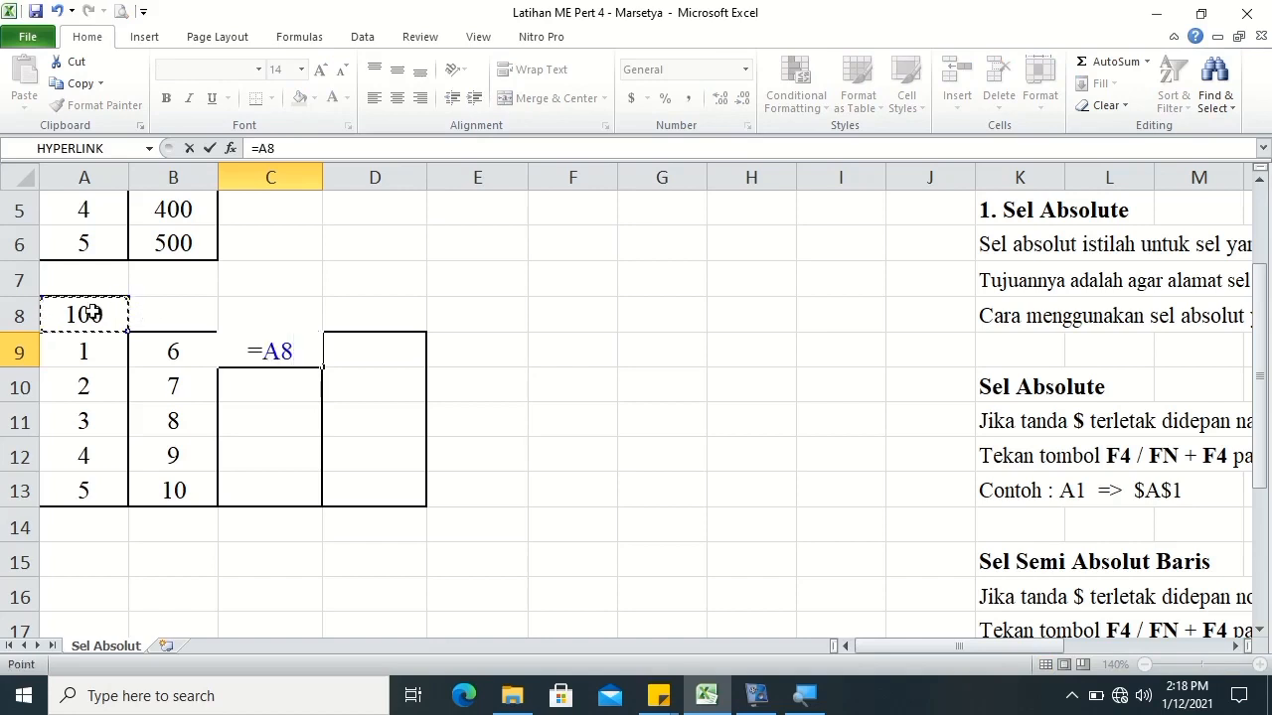
pyautogui.write('*')
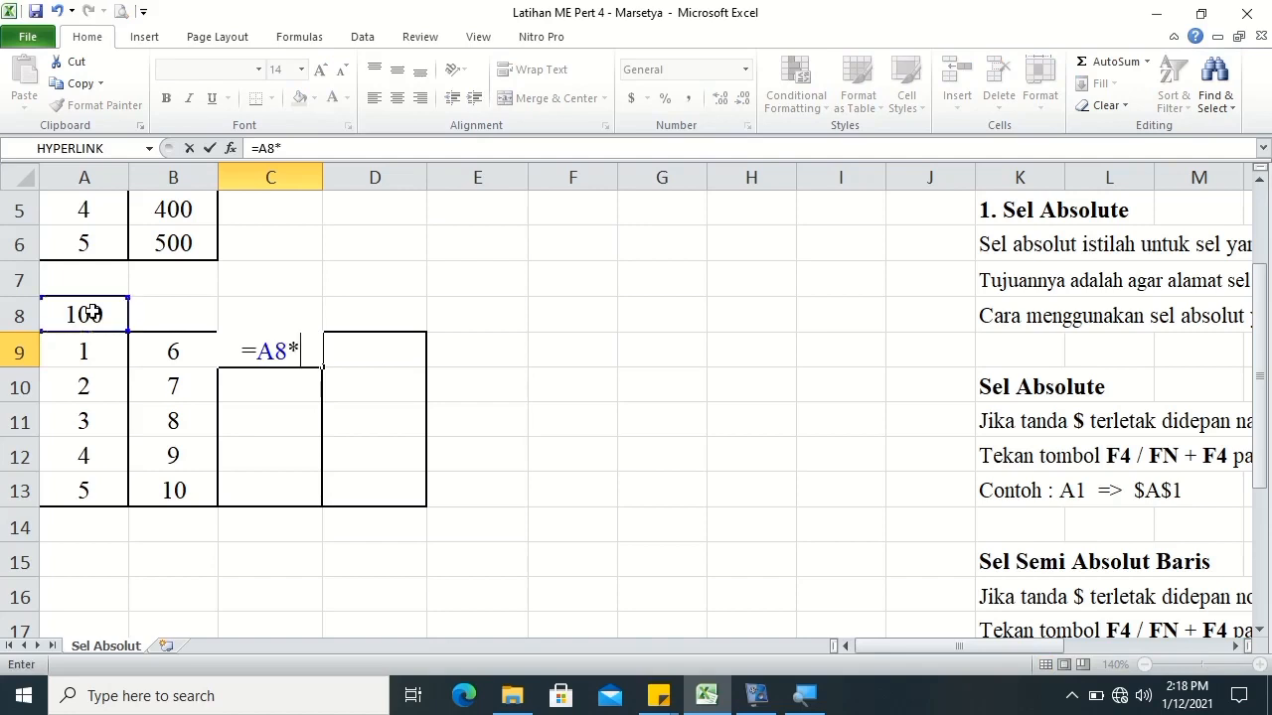
pyautogui.click(69, 360)
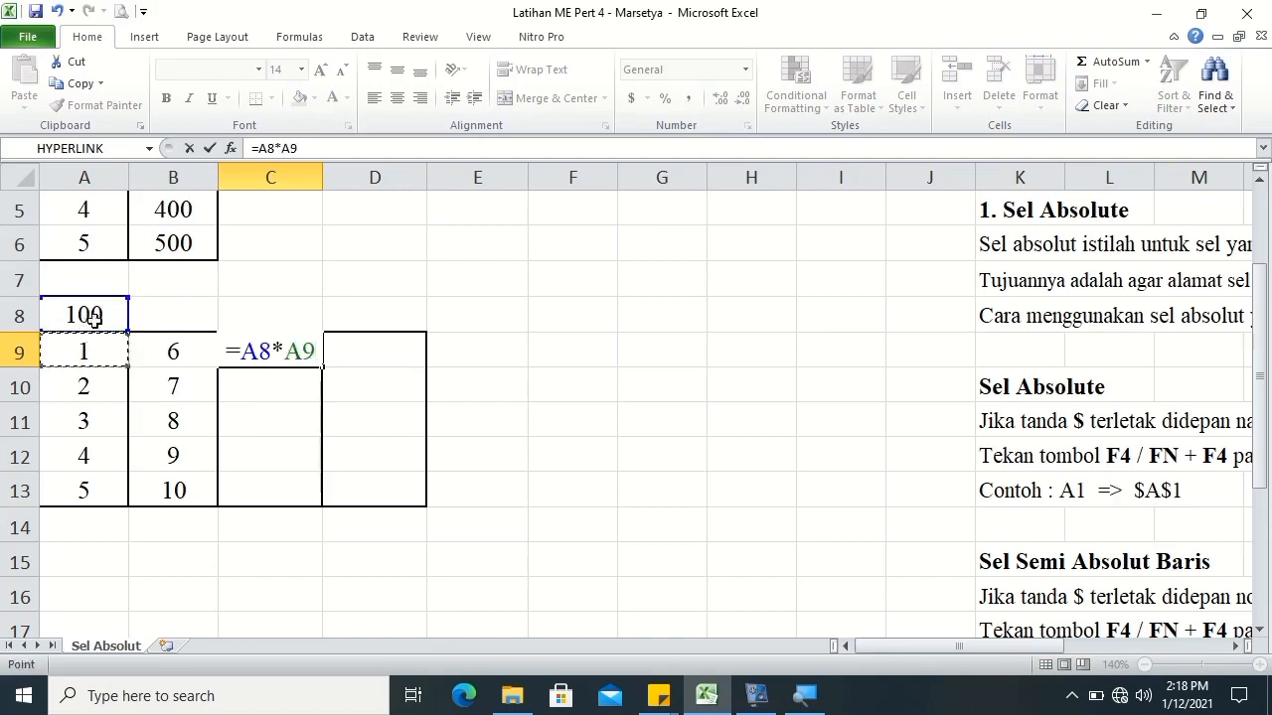
pyautogui.press('Return')
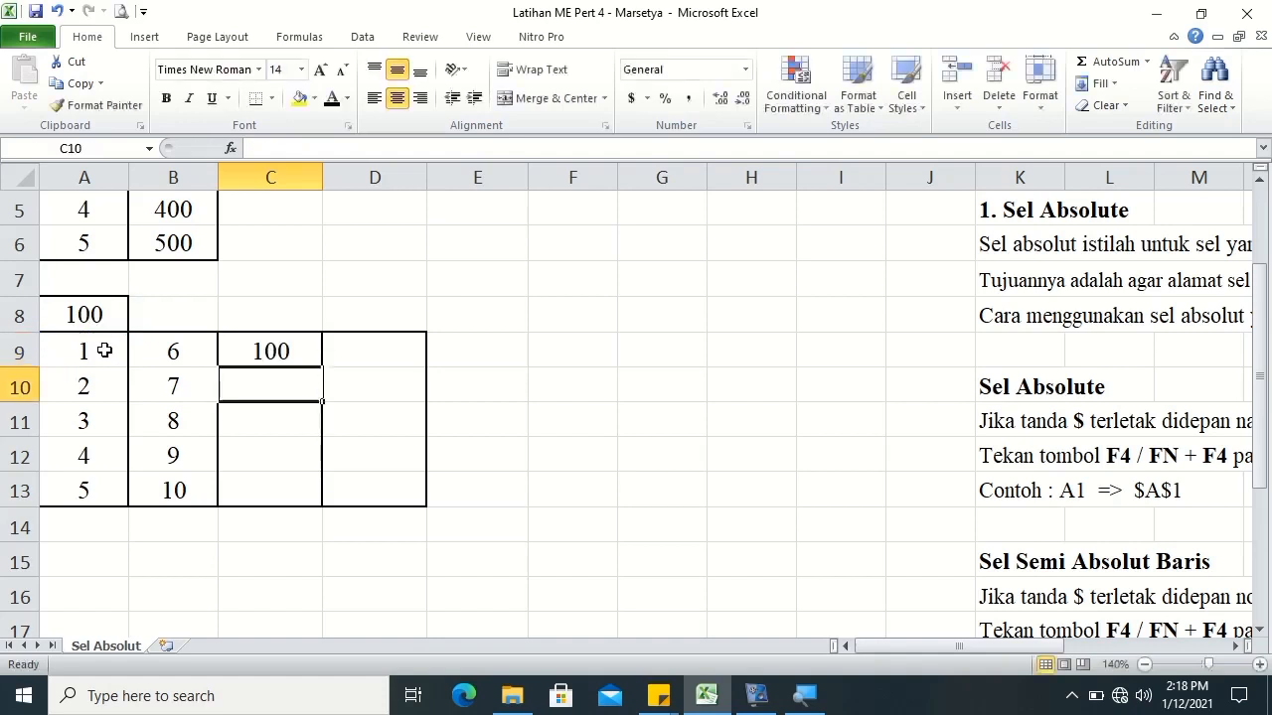
# - Fill the formula in C9 down to C13 and across to column D, covering C9:D13
pyautogui.click(253, 351)
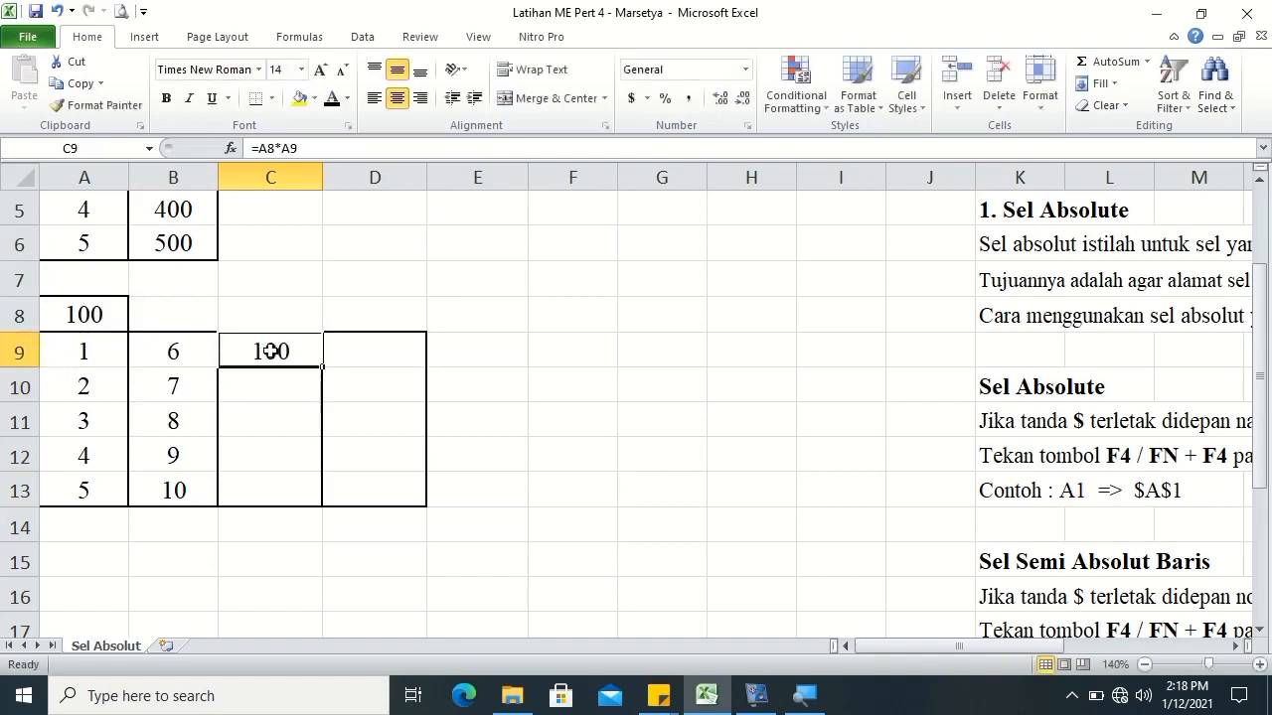
pyautogui.moveTo(322, 368); pyautogui.dragTo(312, 507)
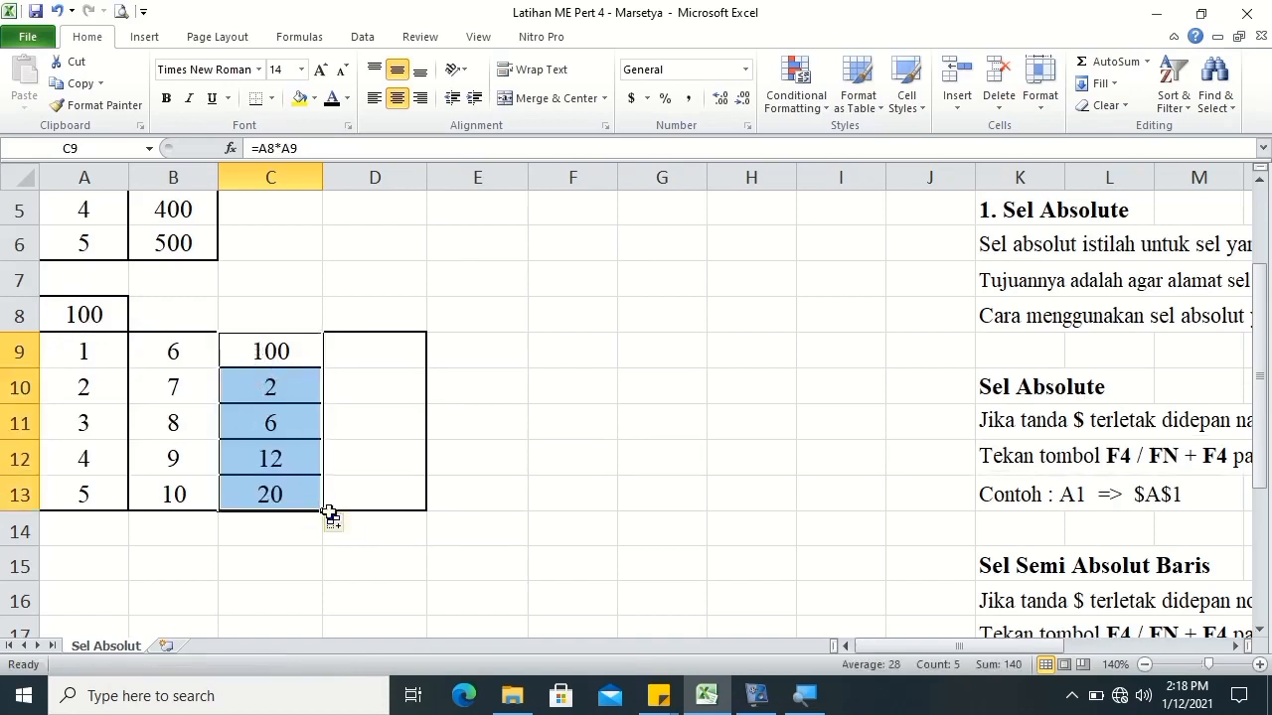
pyautogui.moveTo(322, 510); pyautogui.dragTo(399, 477)
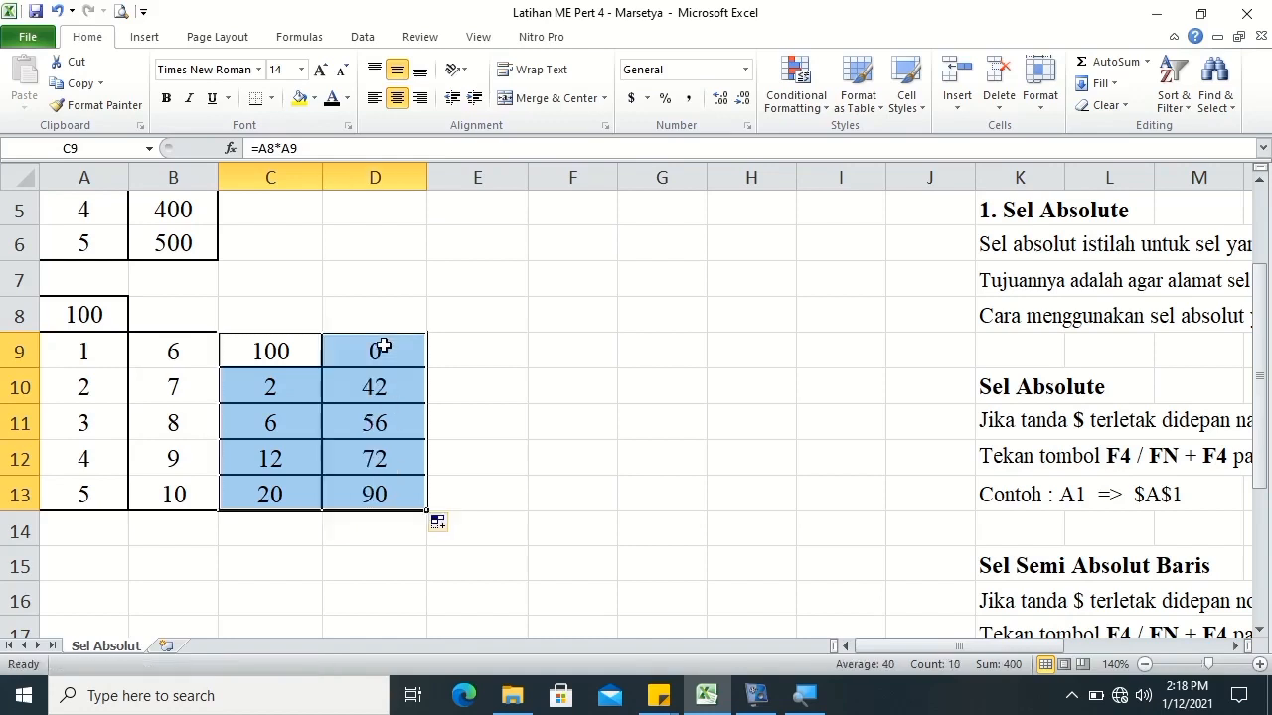
# - Inspect the copied formulas in D9 and C10 to see how the reference to A8 shifts across and down
pyautogui.click(292, 355)
pyautogui.click(397, 340)
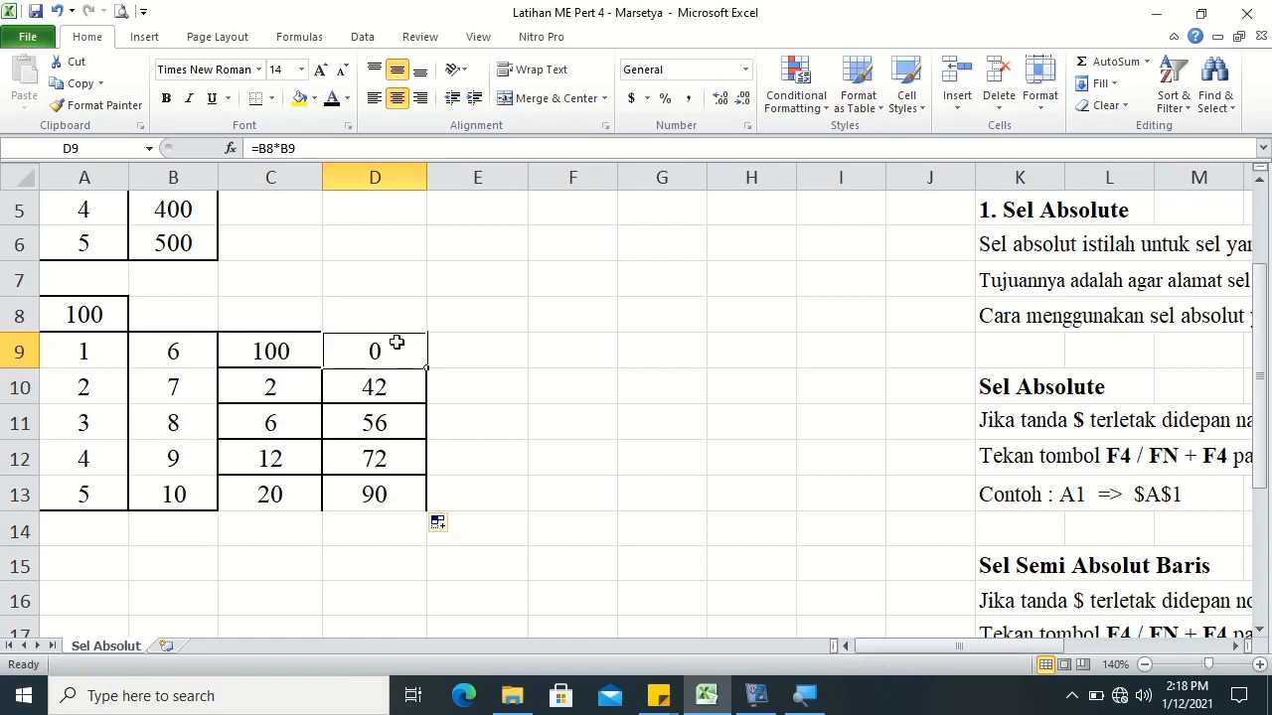
pyautogui.doubleClick(396, 342)
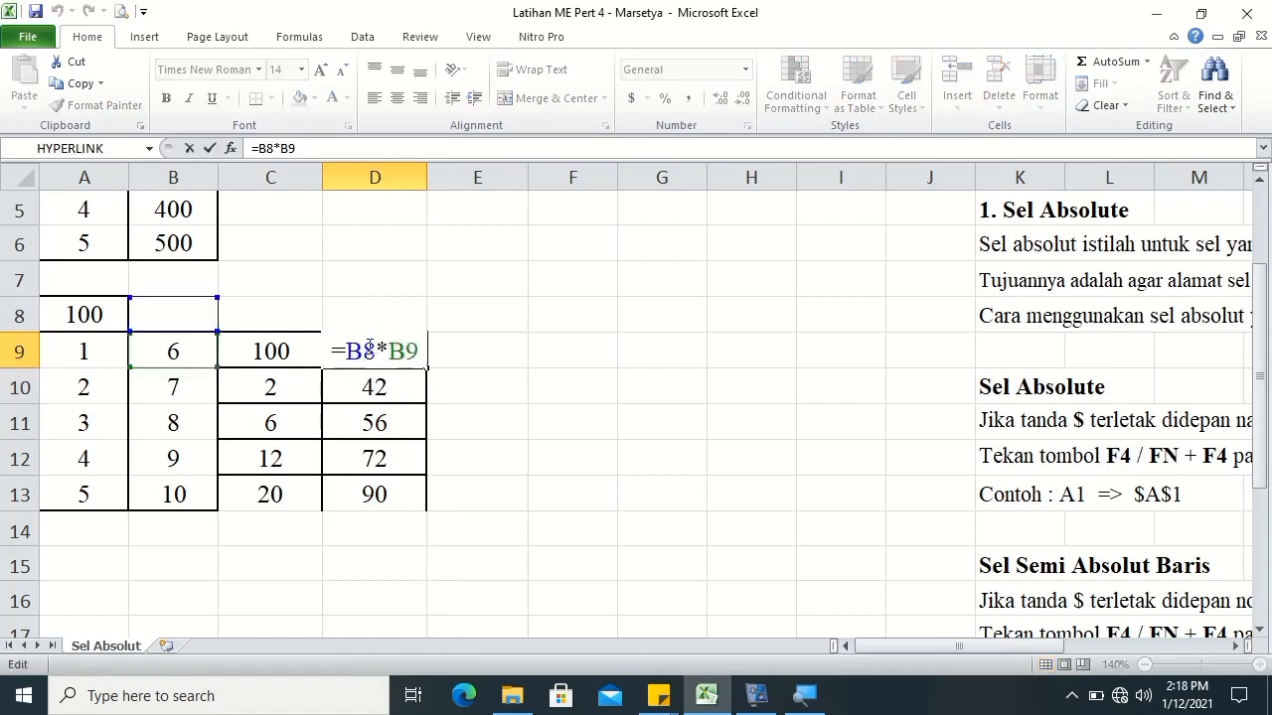
pyautogui.click(487, 354)
pyautogui.press('BackSpace')
pyautogui.press('BackSpace')
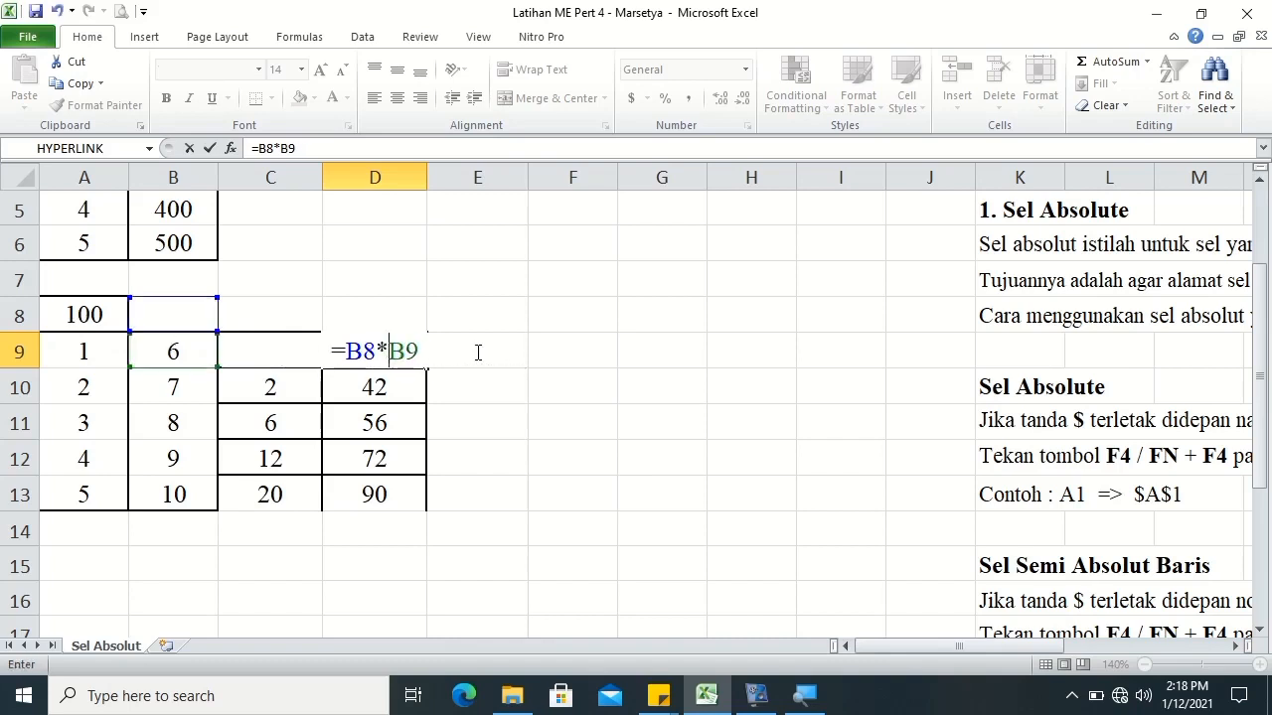
pyautogui.press('Return')
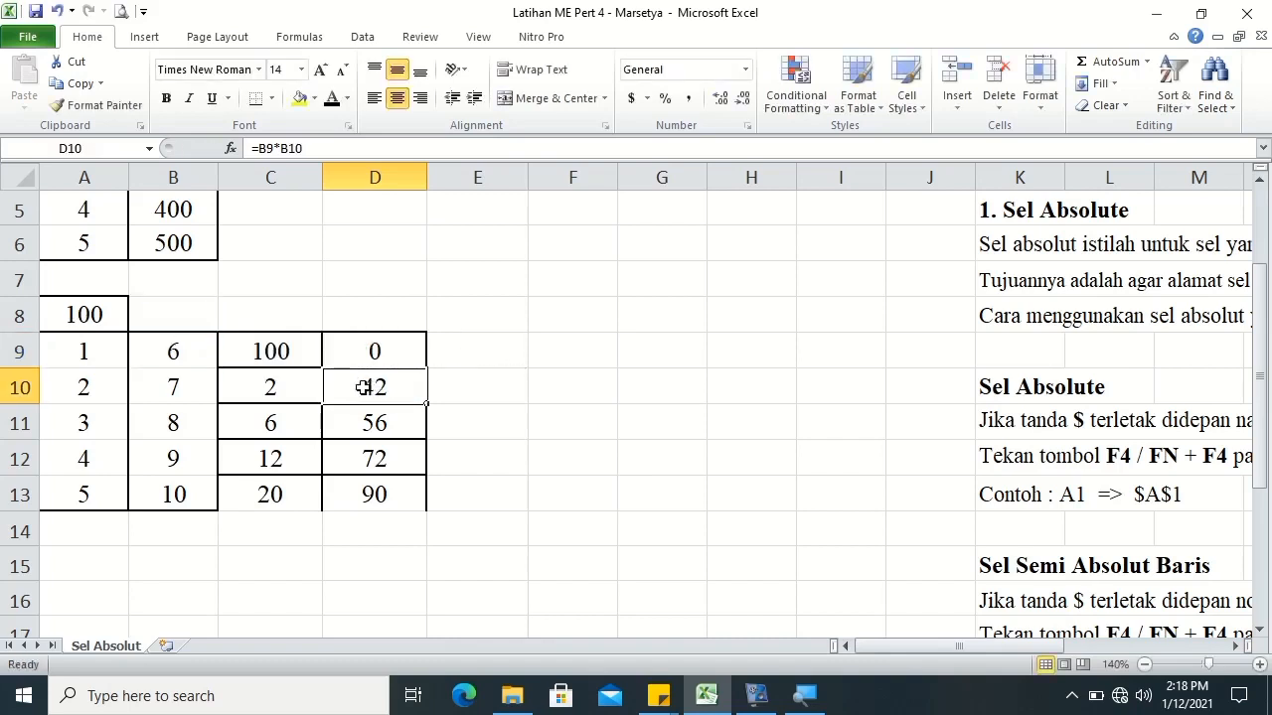
pyautogui.doubleClick(283, 388)
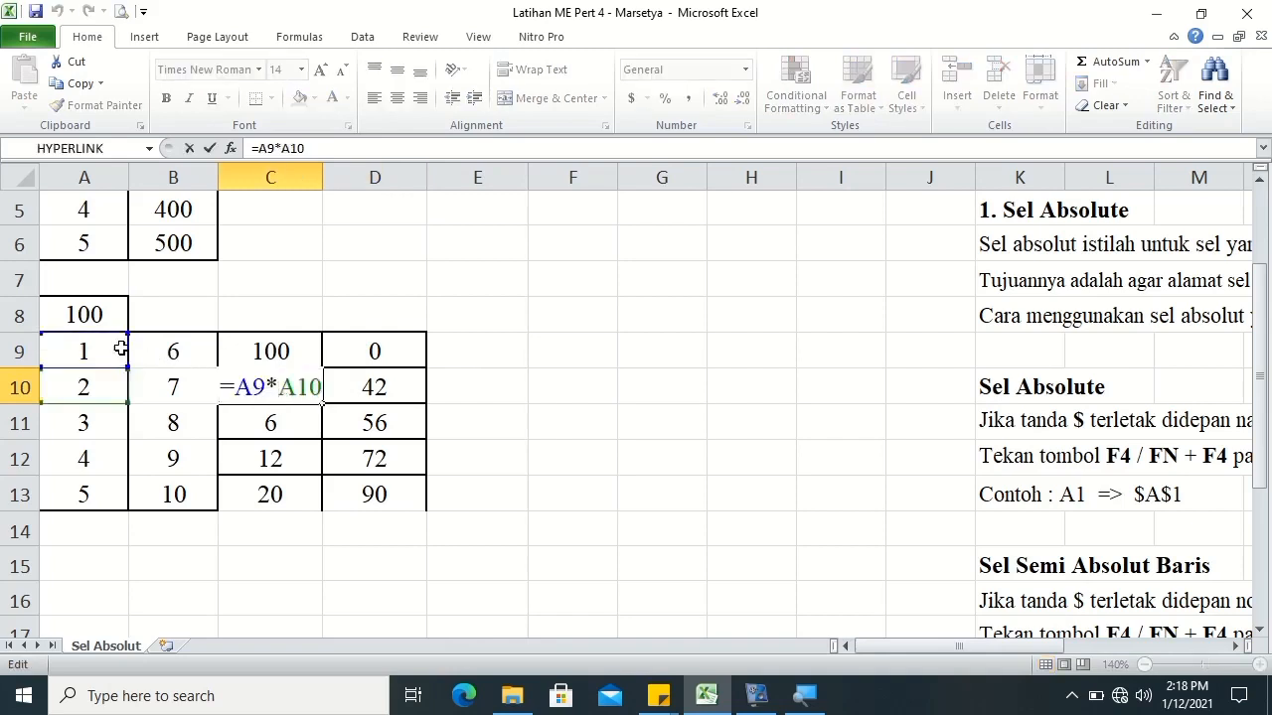
pyautogui.press('Return')
# - Make the A8 reference absolute in cell C9 so that its formula reads =$A$8*A9
pyautogui.click(283, 358)
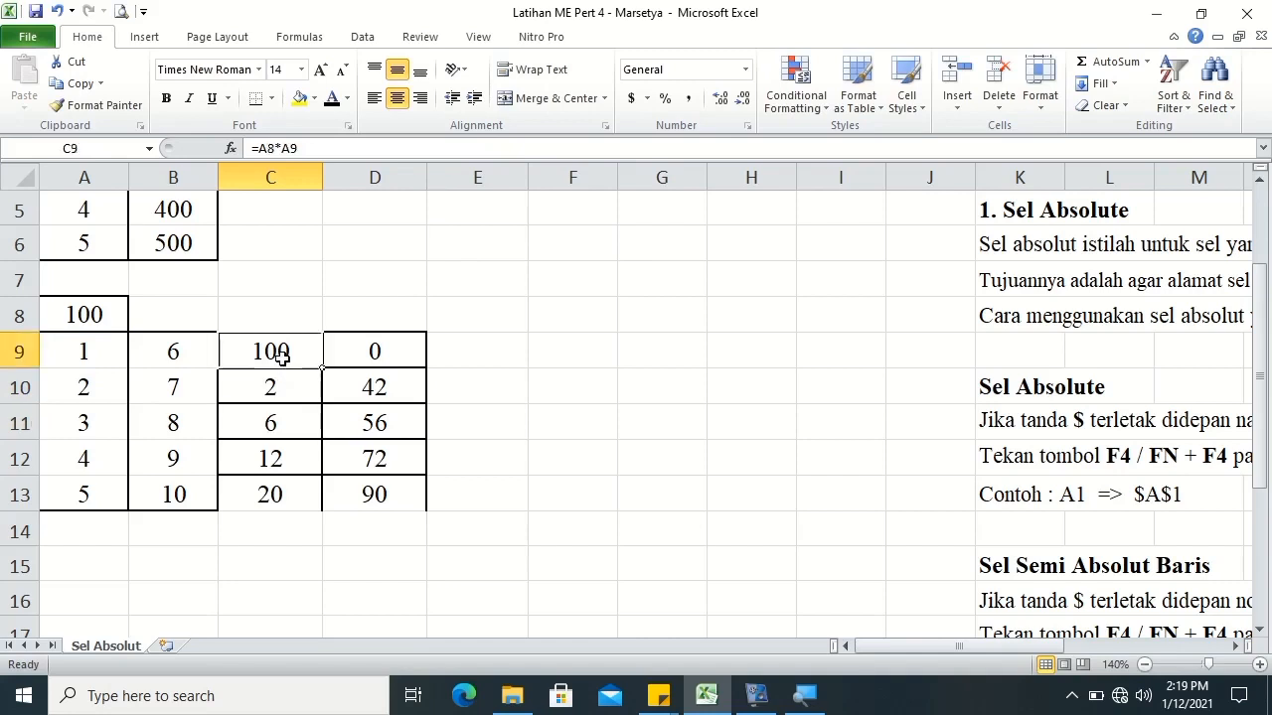
pyautogui.doubleClick(283, 358)
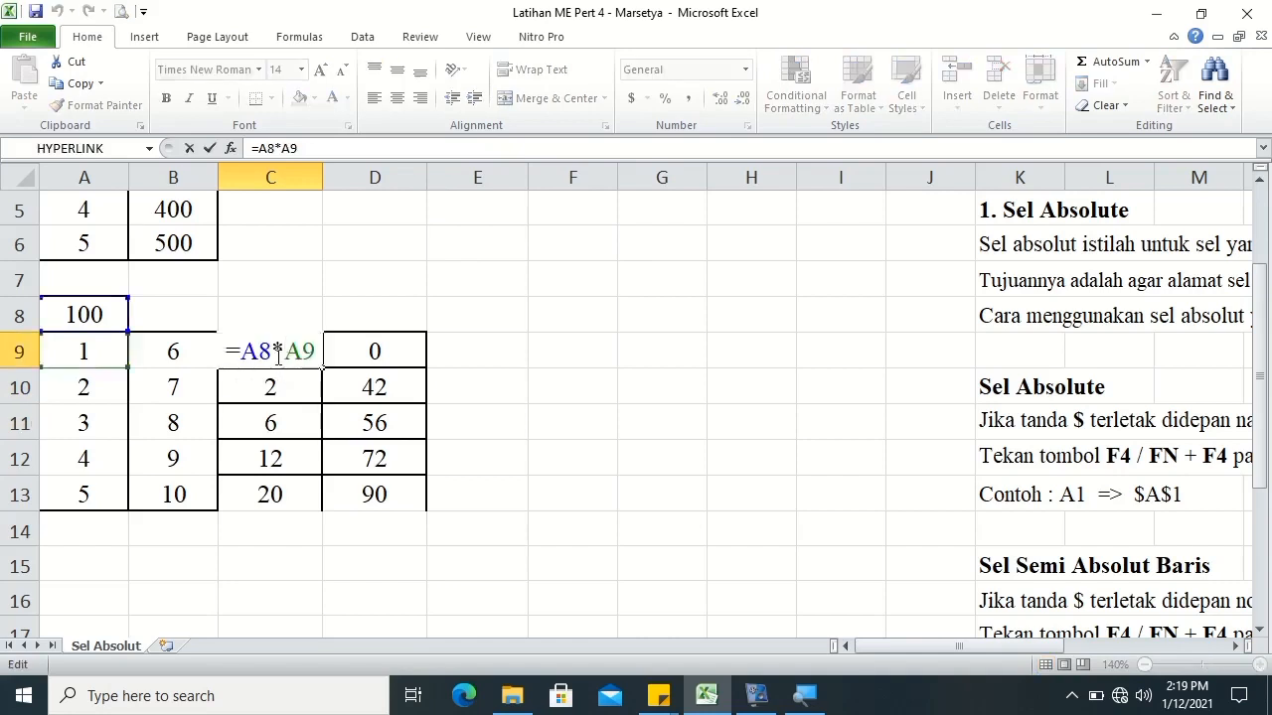
pyautogui.click(259, 350)
pyautogui.press('F4')
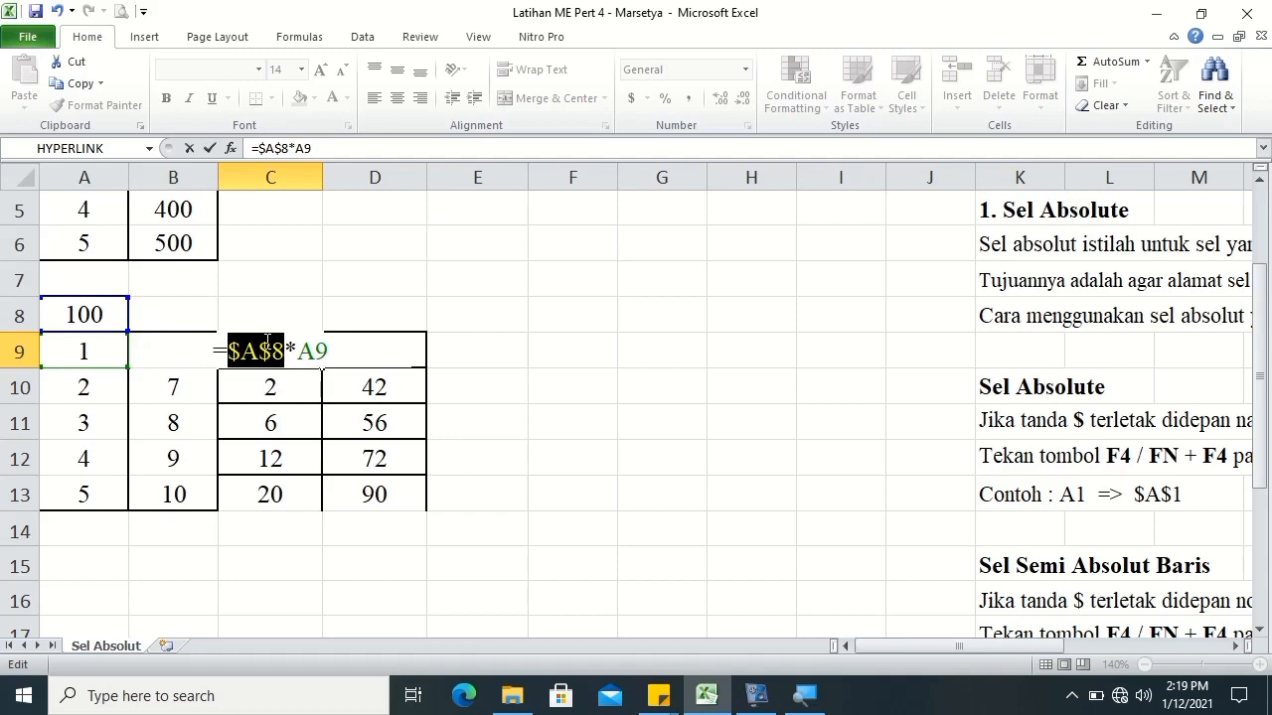
pyautogui.press('Return')
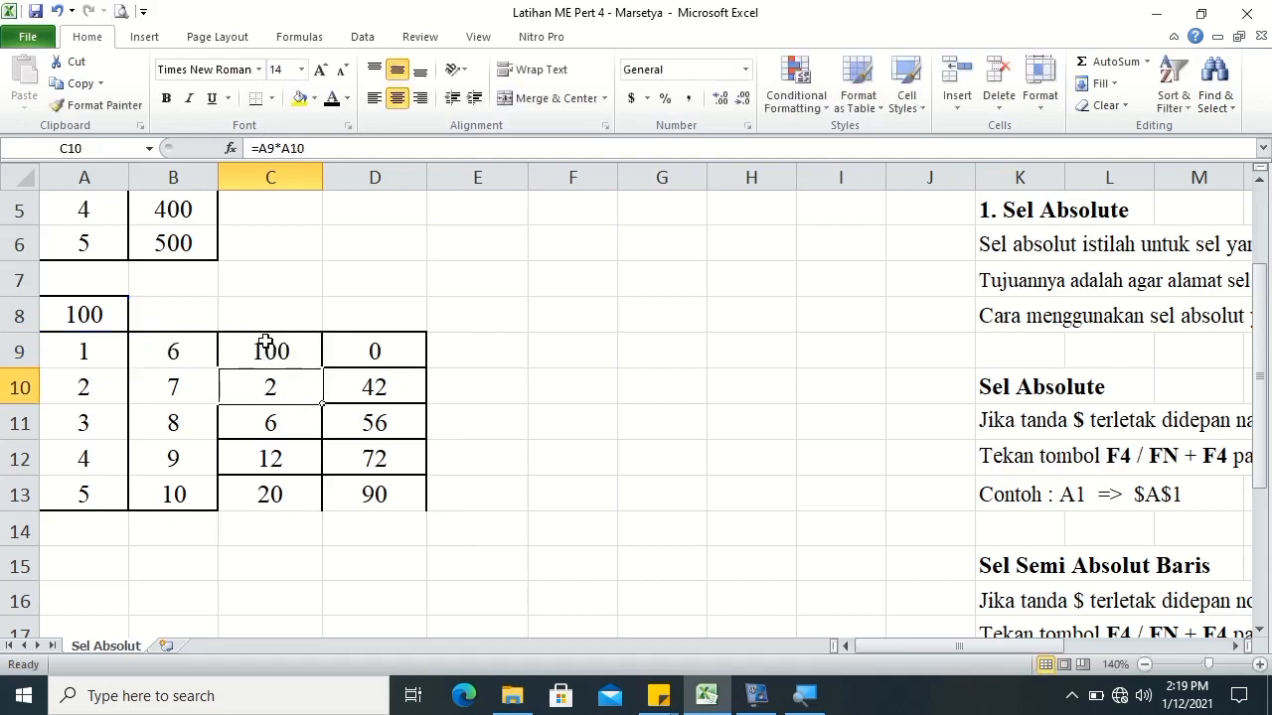
# - Fill the C9 formula down to C13 and across to column D, covering C9:D13
pyautogui.click(267, 341)
pyautogui.moveTo(322, 369); pyautogui.dragTo(312, 500)
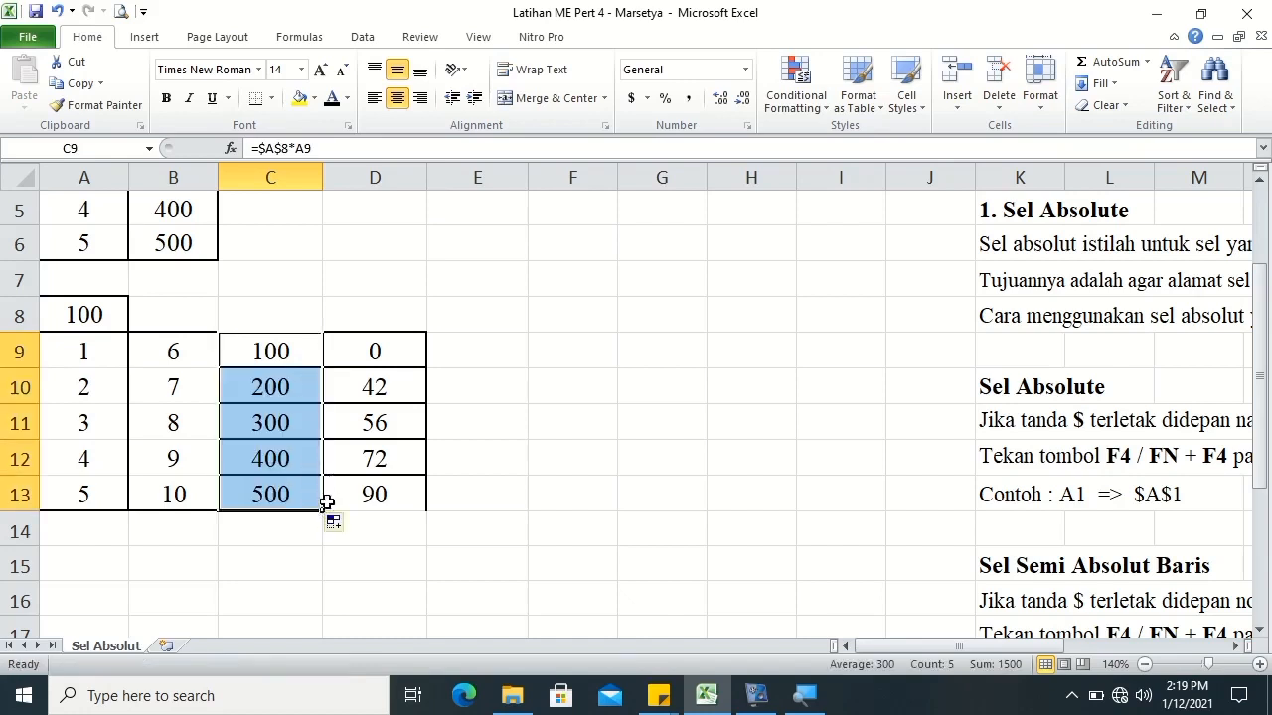
pyautogui.moveTo(323, 511); pyautogui.dragTo(441, 511)
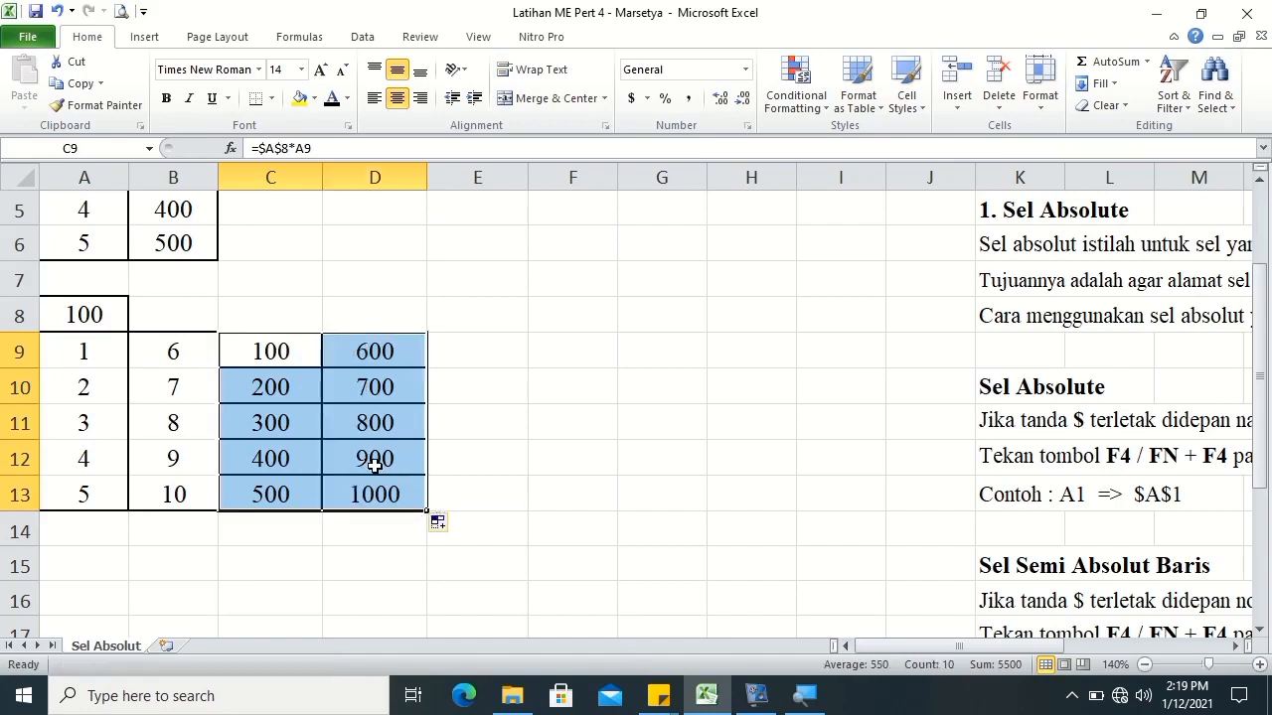
# - Add a thick bottom border to C9:D13 and remove the horizontal lines between its rows
pyautogui.rightClick(374, 465)
pyautogui.click(447, 388)
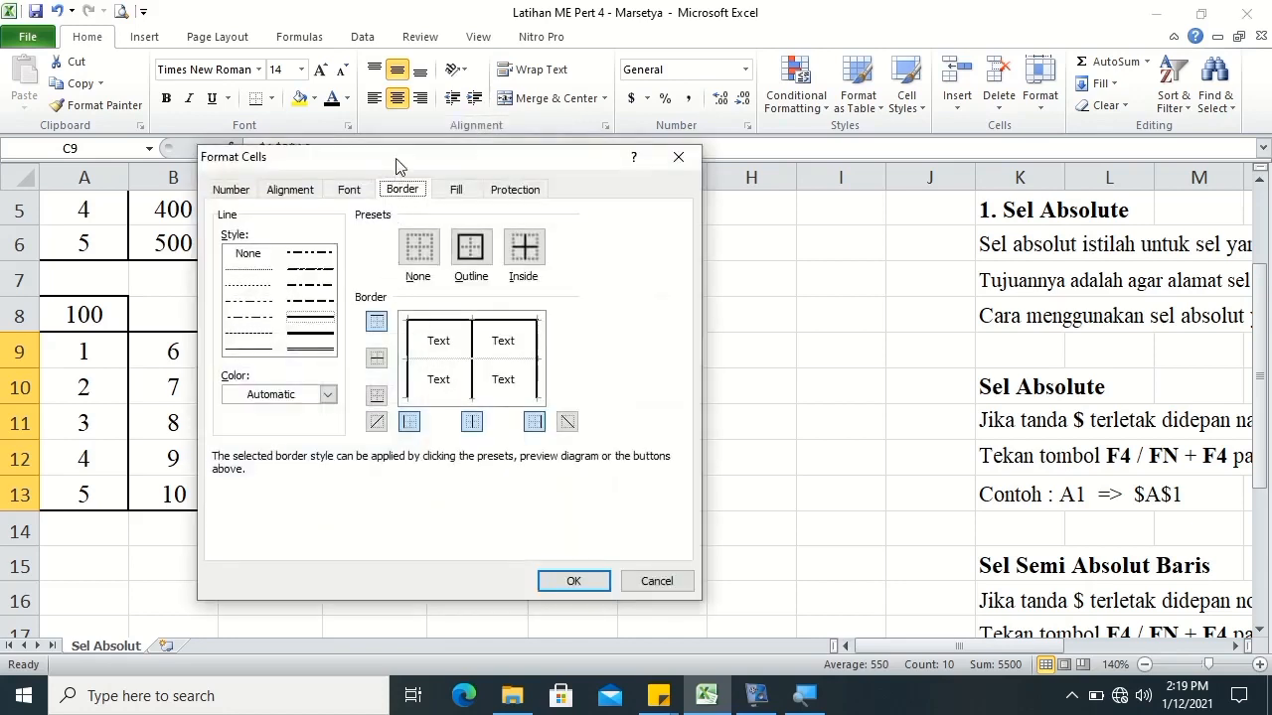
pyautogui.click(415, 399)
pyautogui.click(250, 253)
pyautogui.click(440, 360)
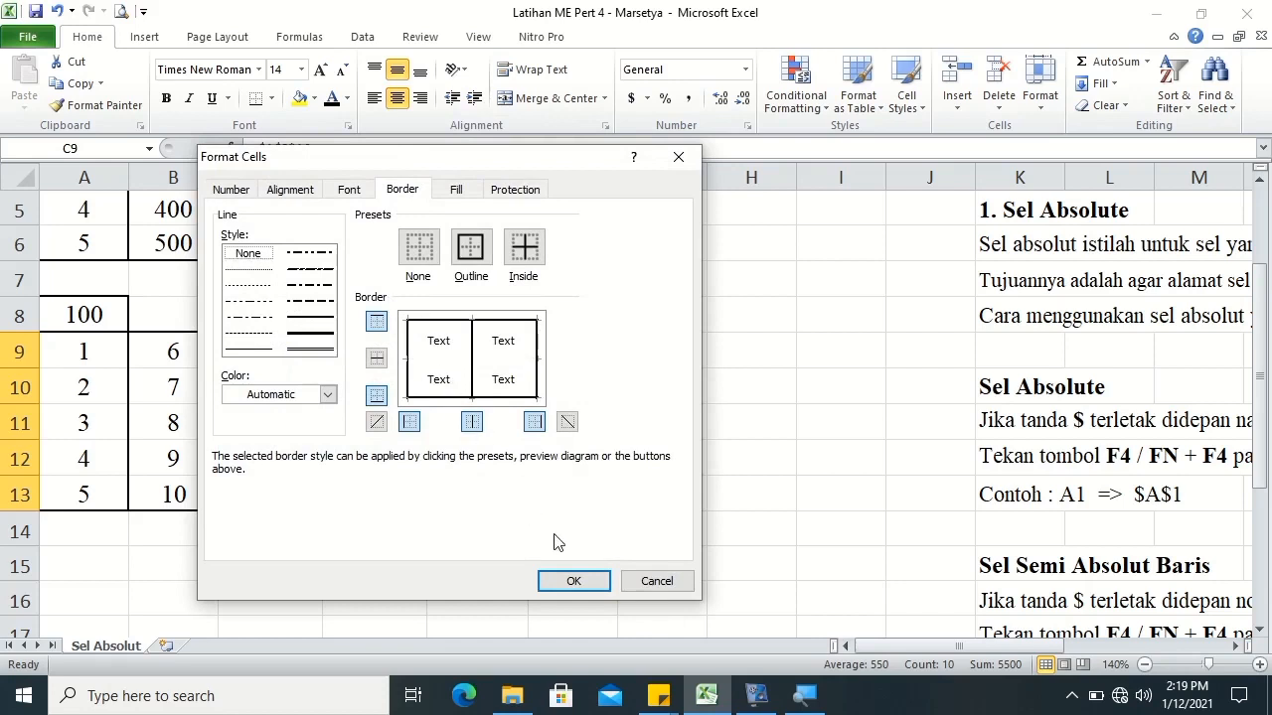
pyautogui.click(574, 580)
pyautogui.click(546, 477)
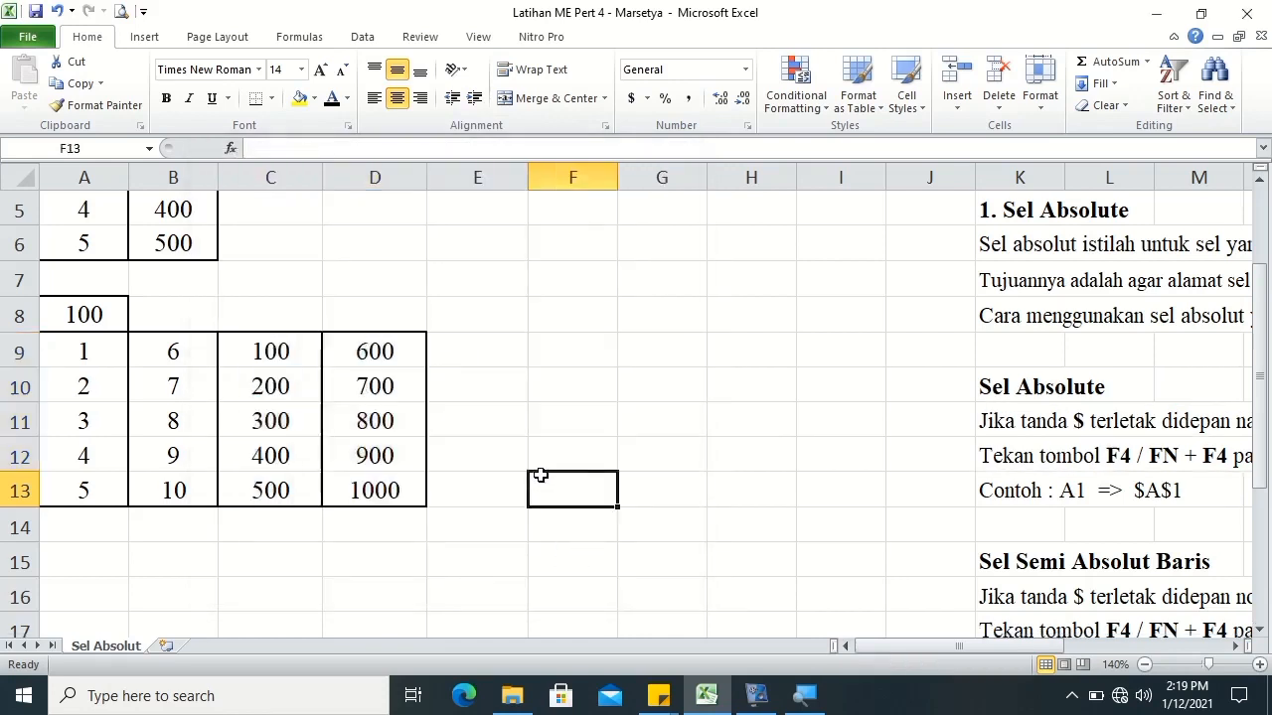
# - Compare the reference locking in the formulas of C9, B2 and E3 across the three practice tables
pyautogui.click(255, 352)
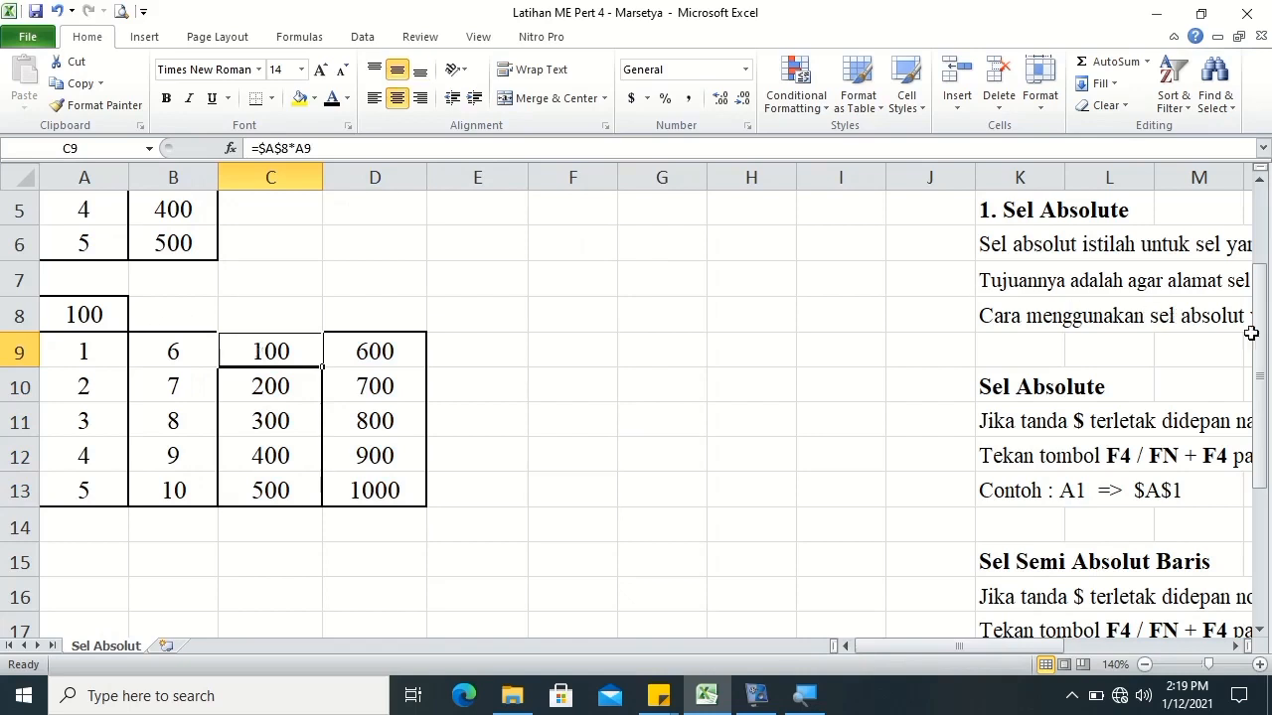
pyautogui.moveTo(1263, 340); pyautogui.dragTo(1262, 288)
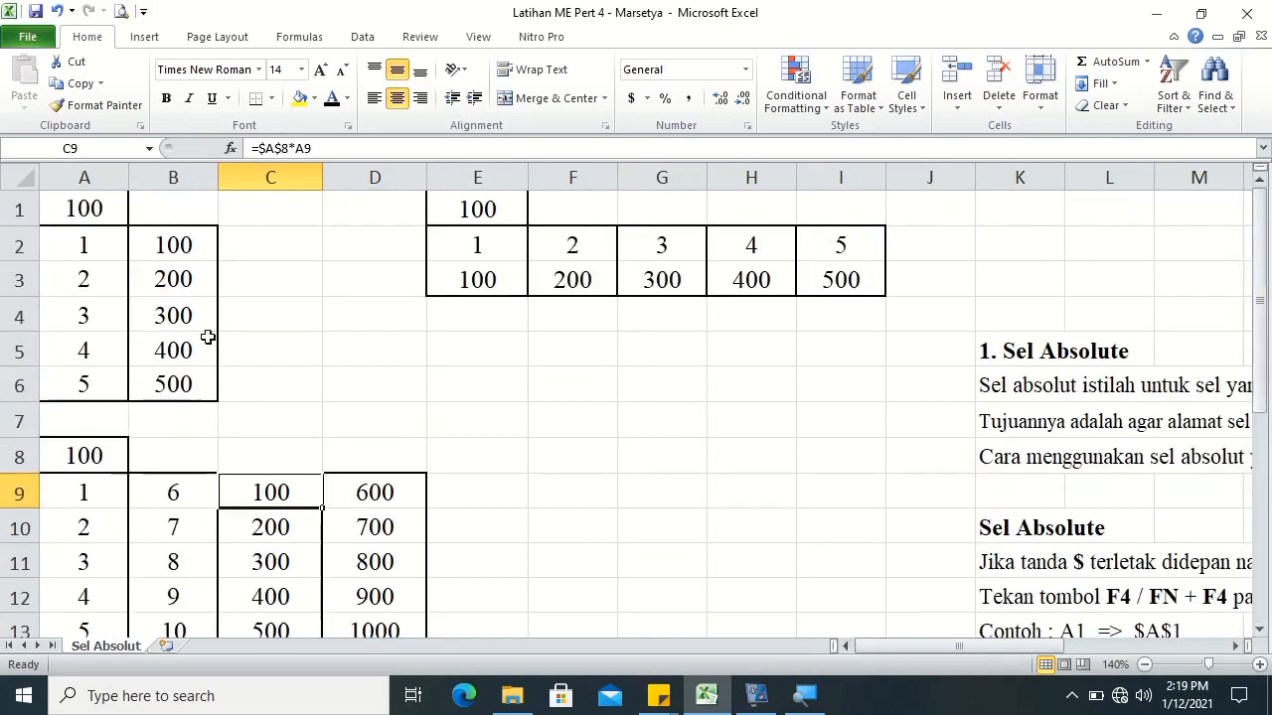
pyautogui.click(166, 245)
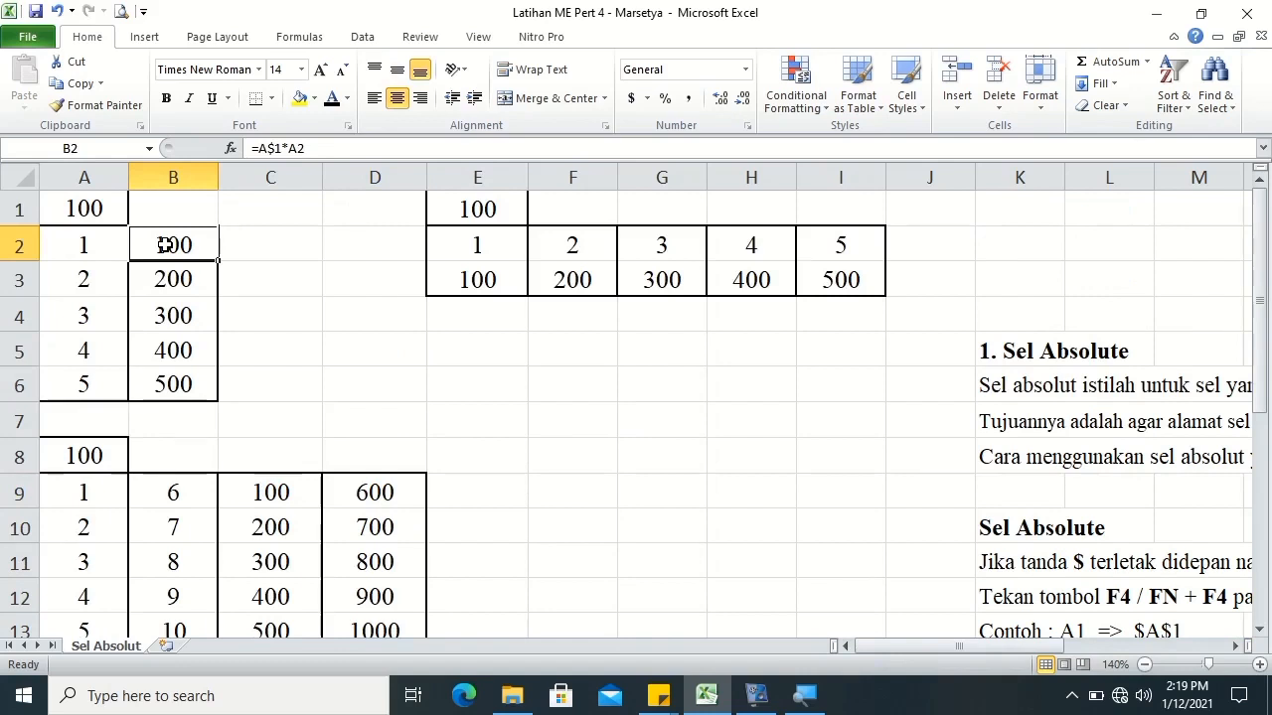
pyautogui.click(5, 209)
pyautogui.click(479, 274)
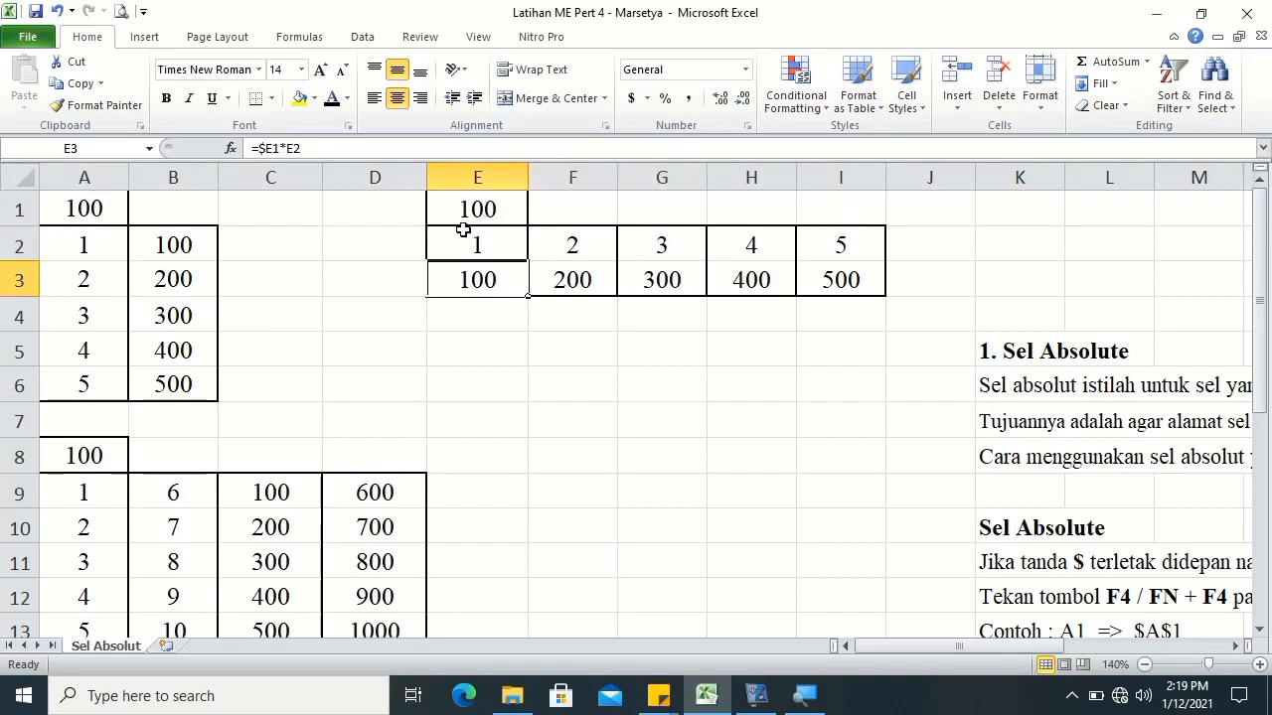
pyautogui.click(475, 176)
pyautogui.click(236, 495)
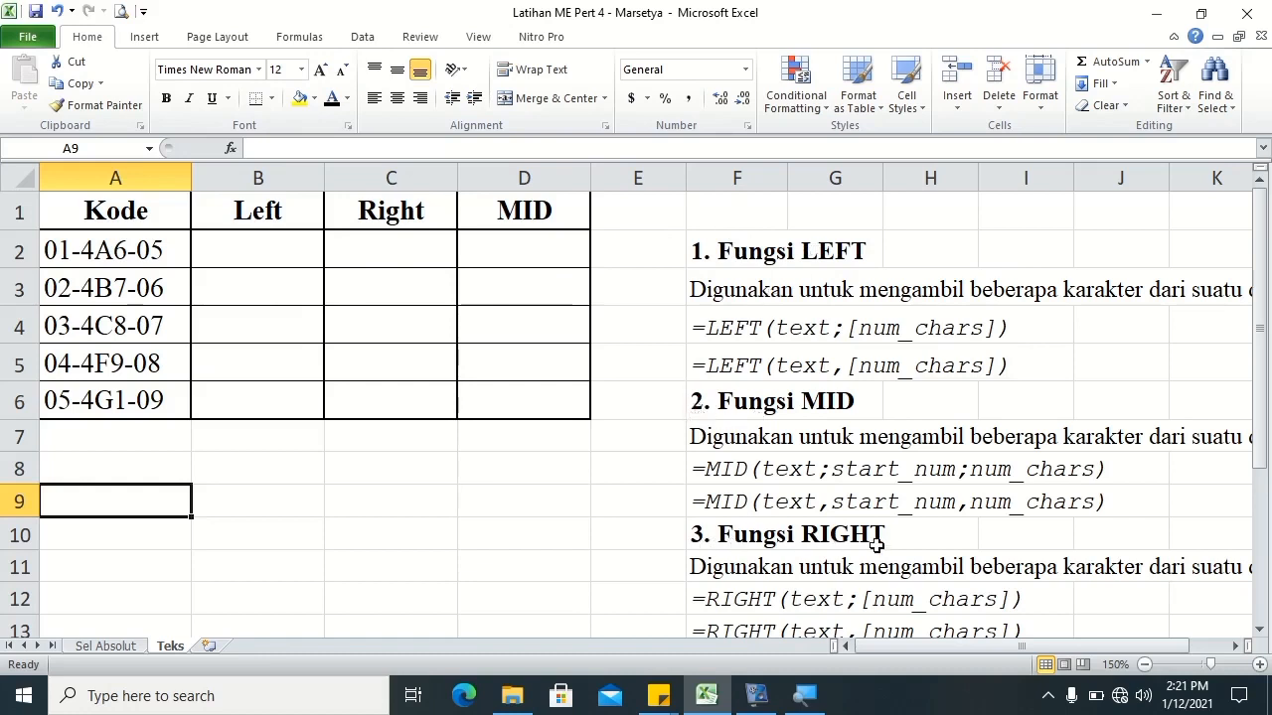
# - Read the notes on the LEFT, MID and RIGHT functions and their syntax beside the Kode table on the Teks sheet
pyautogui.click(1236, 646)
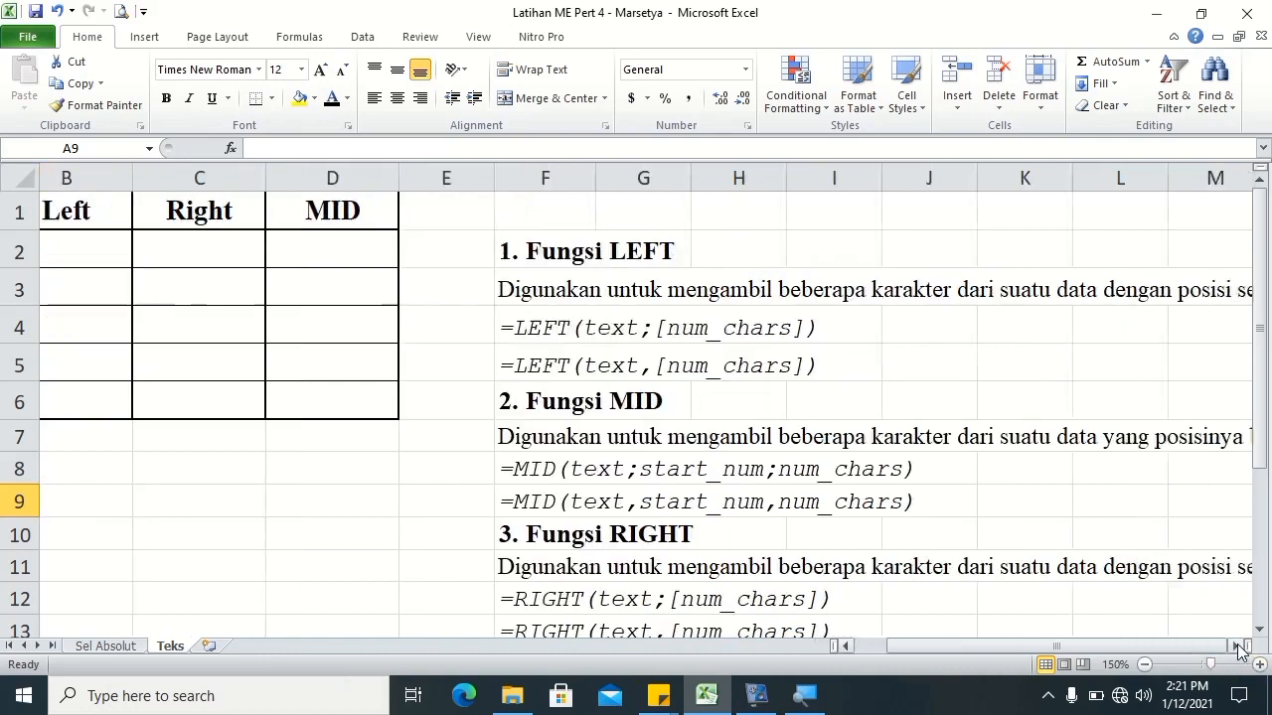
pyautogui.click(1236, 646)
pyautogui.click(1236, 646)
pyautogui.click(1239, 648)
pyautogui.click(1239, 648)
pyautogui.click(1259, 629)
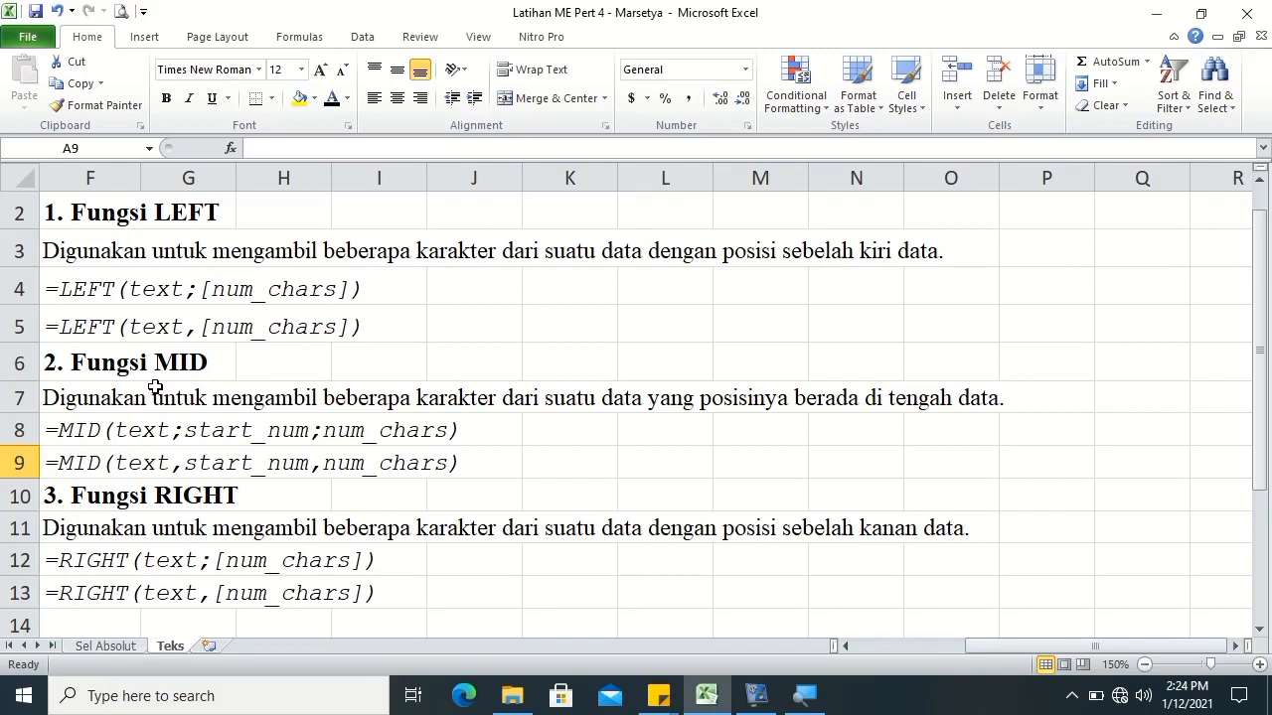
pyautogui.moveTo(975, 648); pyautogui.dragTo(854, 646)
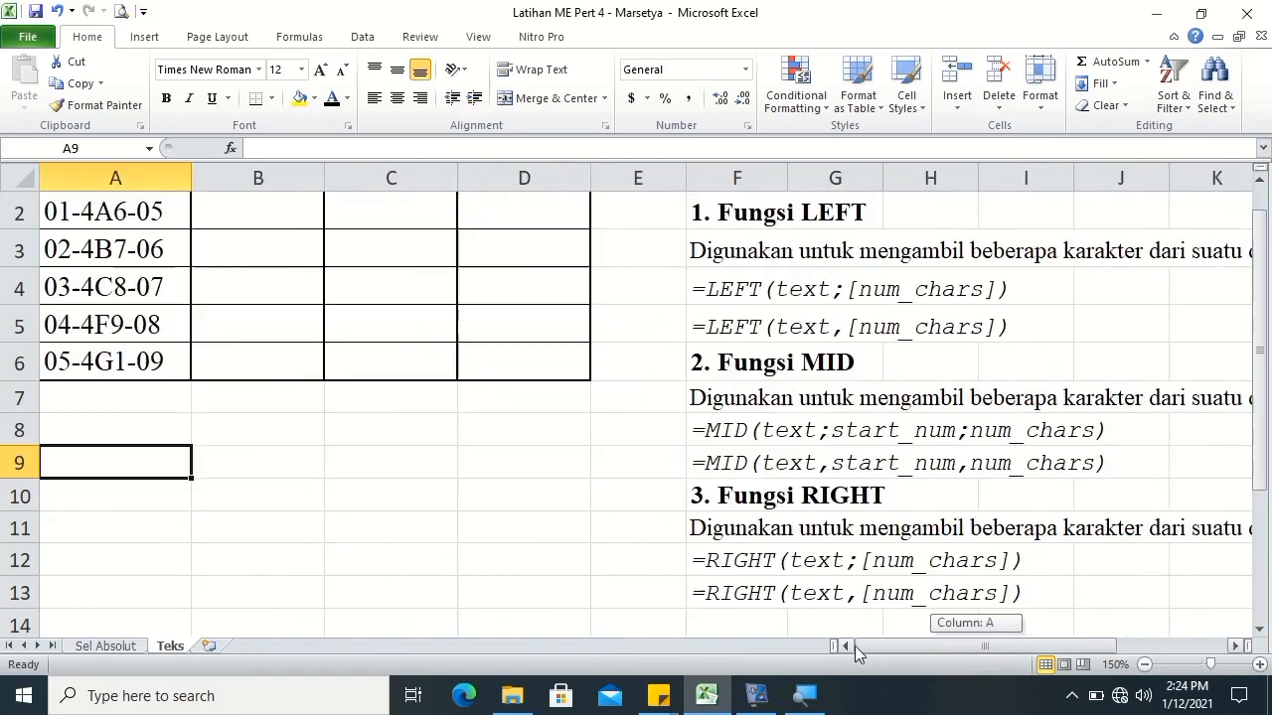
pyautogui.click(1259, 181)
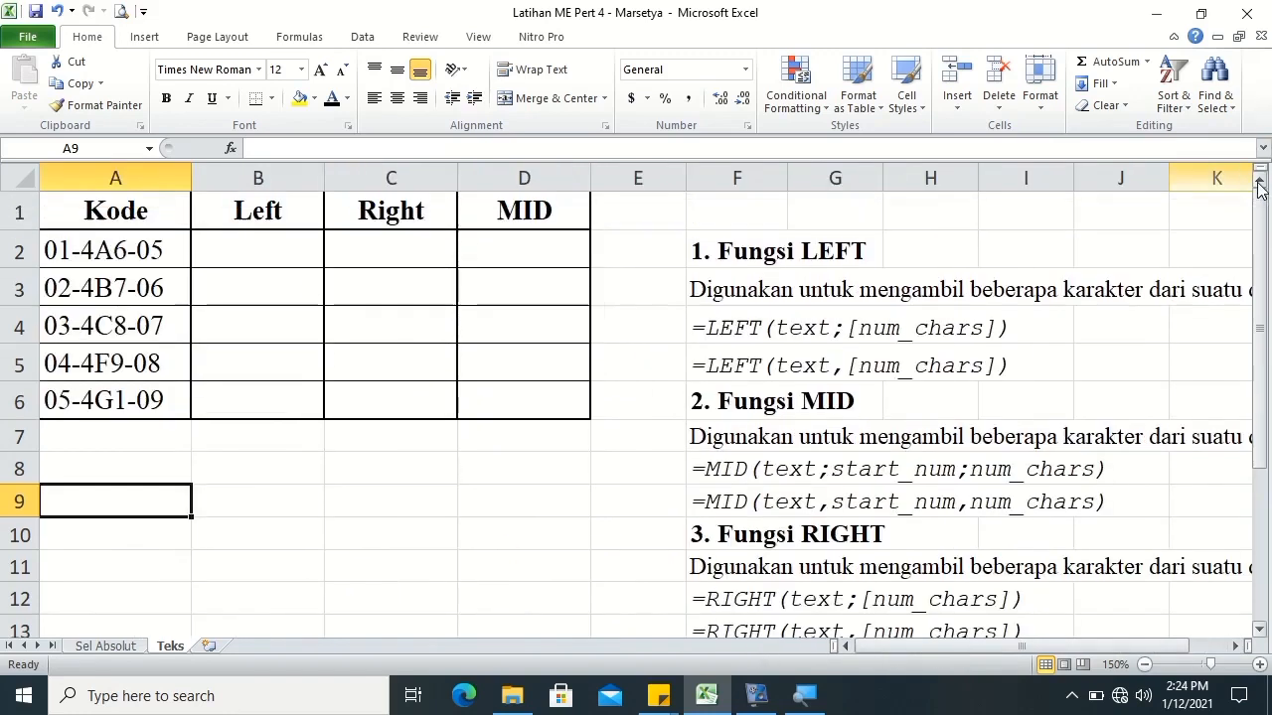
# - Enter a LEFT formula in cell B2 that takes the first 2 characters of the code in A2
pyautogui.click(56, 257)
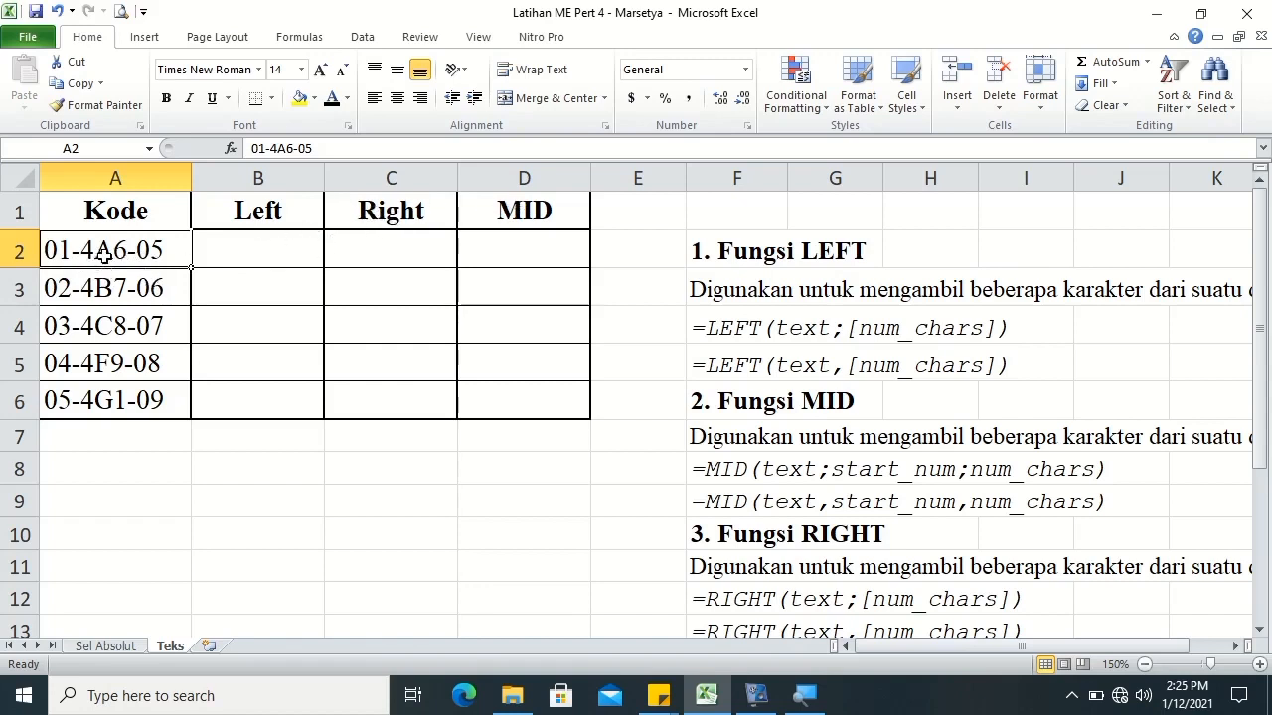
pyautogui.click(238, 250)
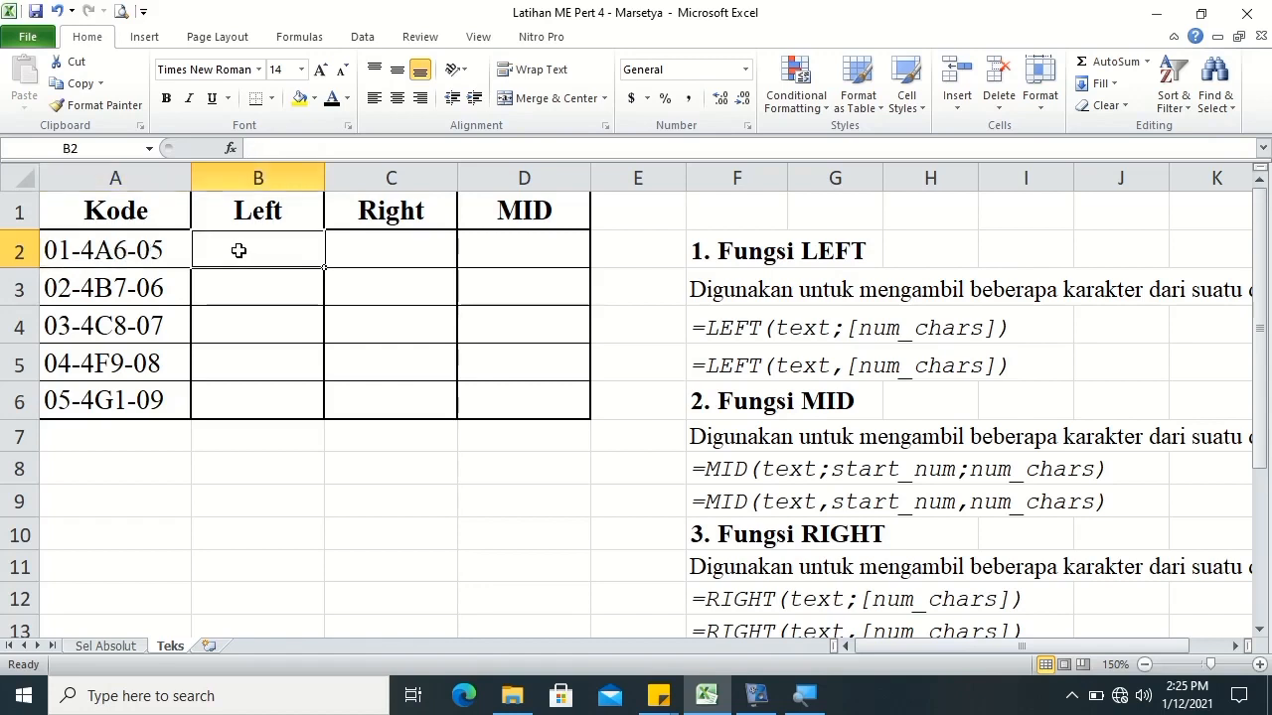
pyautogui.write('=l')
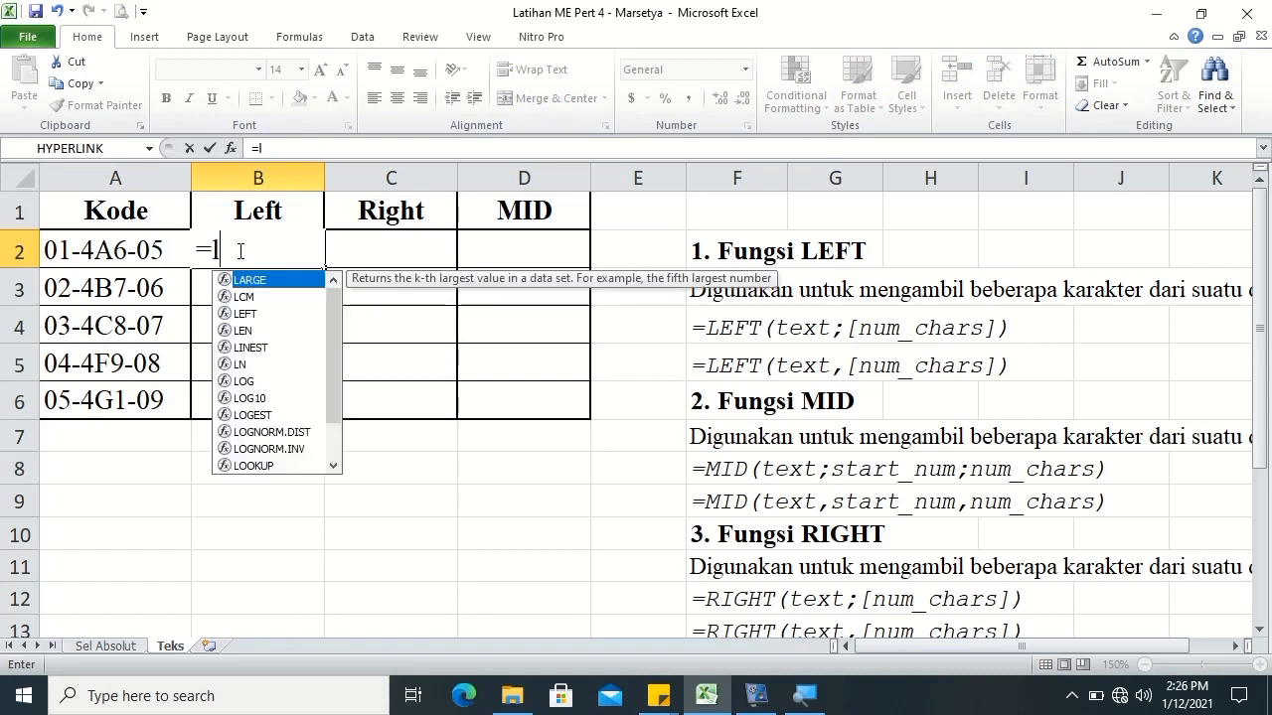
pyautogui.write('ef')
pyautogui.press('Tab')
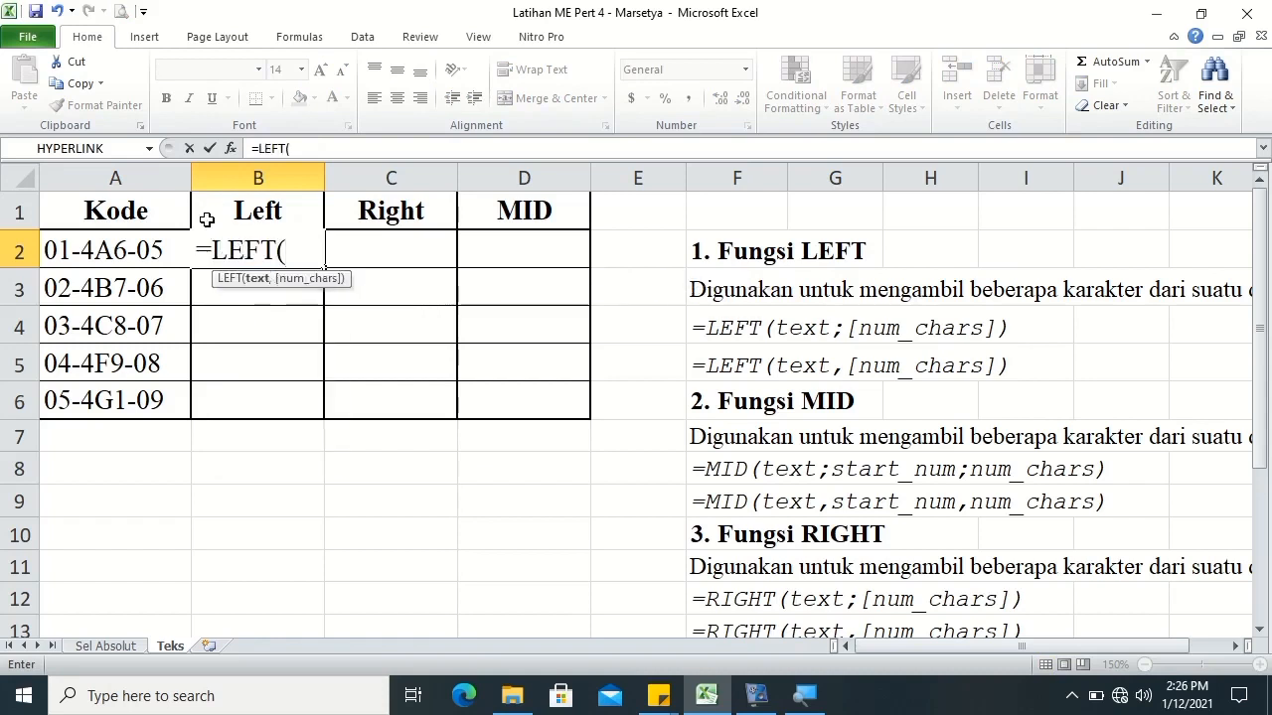
pyautogui.click(118, 254)
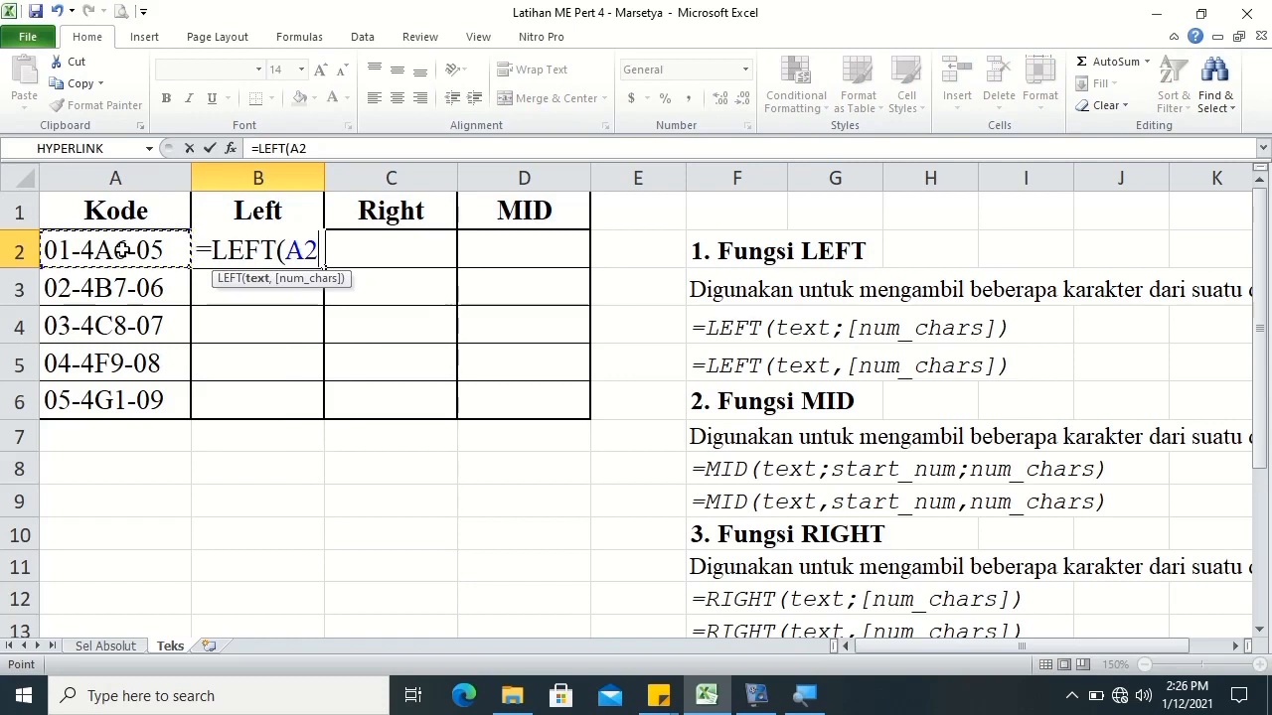
pyautogui.write(',')
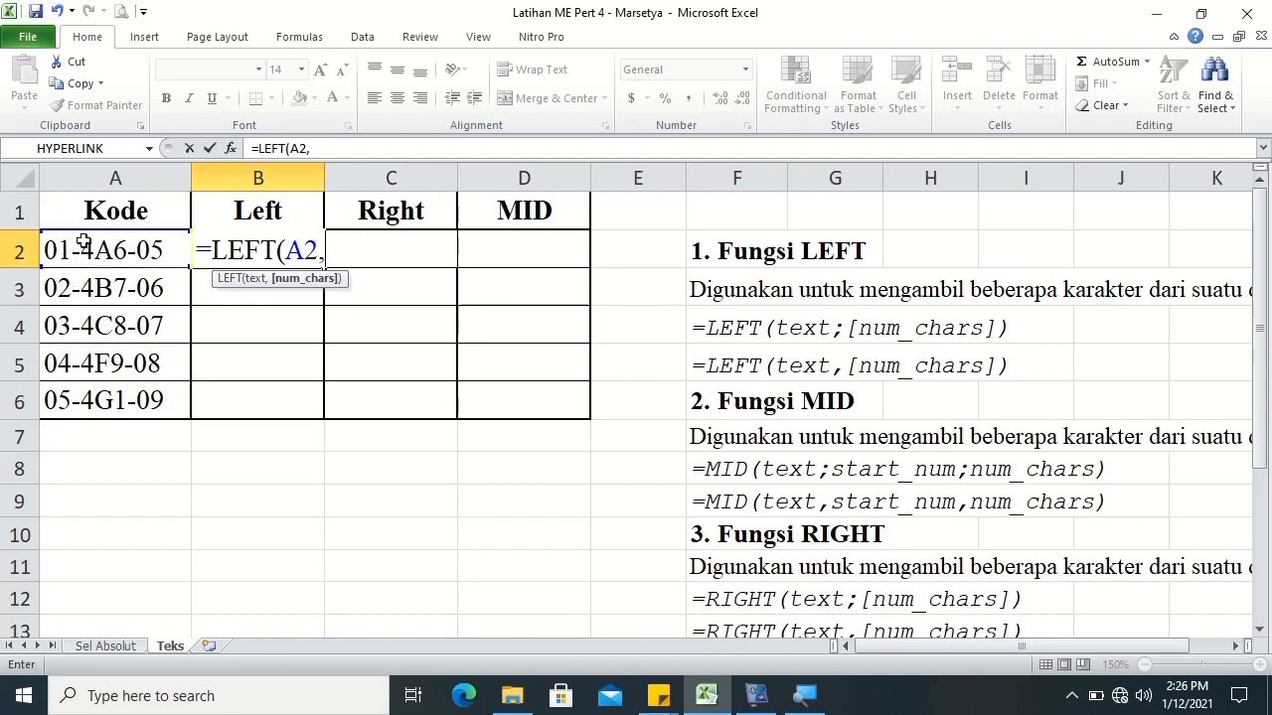
pyautogui.write('2')
pyautogui.press('Tab')
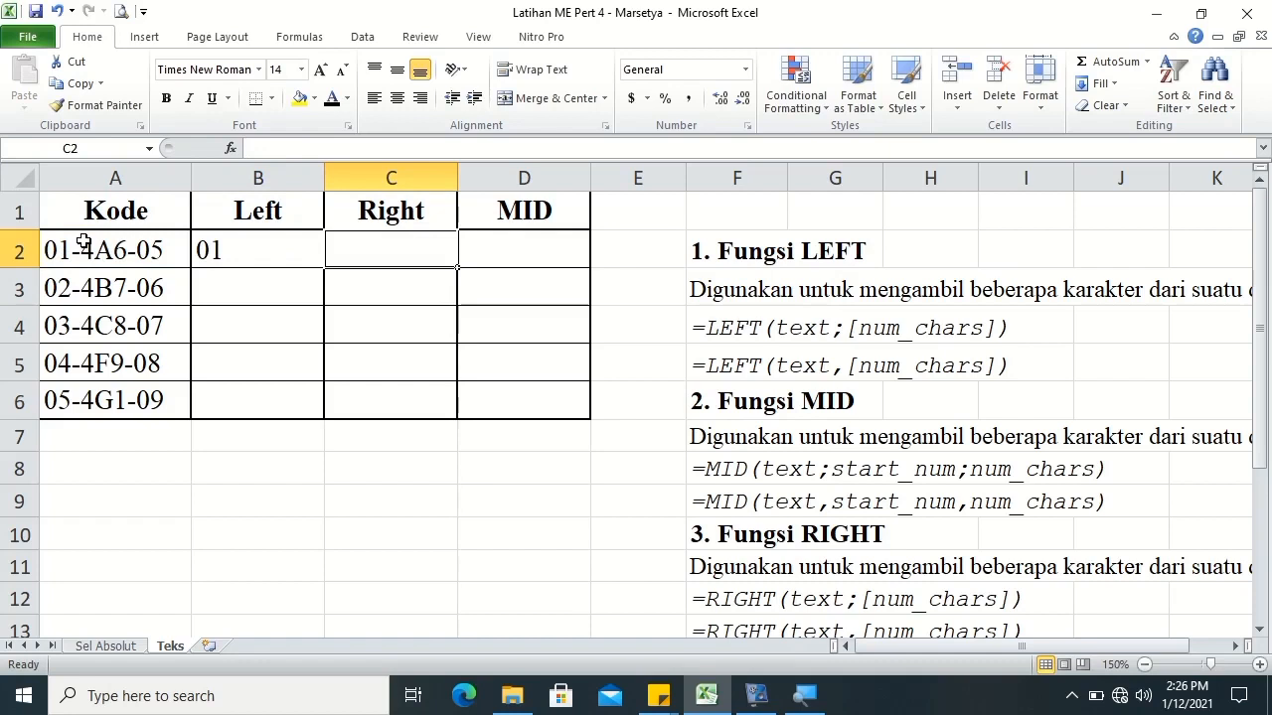
# - Enter a RIGHT formula in cell C2 that takes the last 2 characters of the code in A2
pyautogui.write('=')
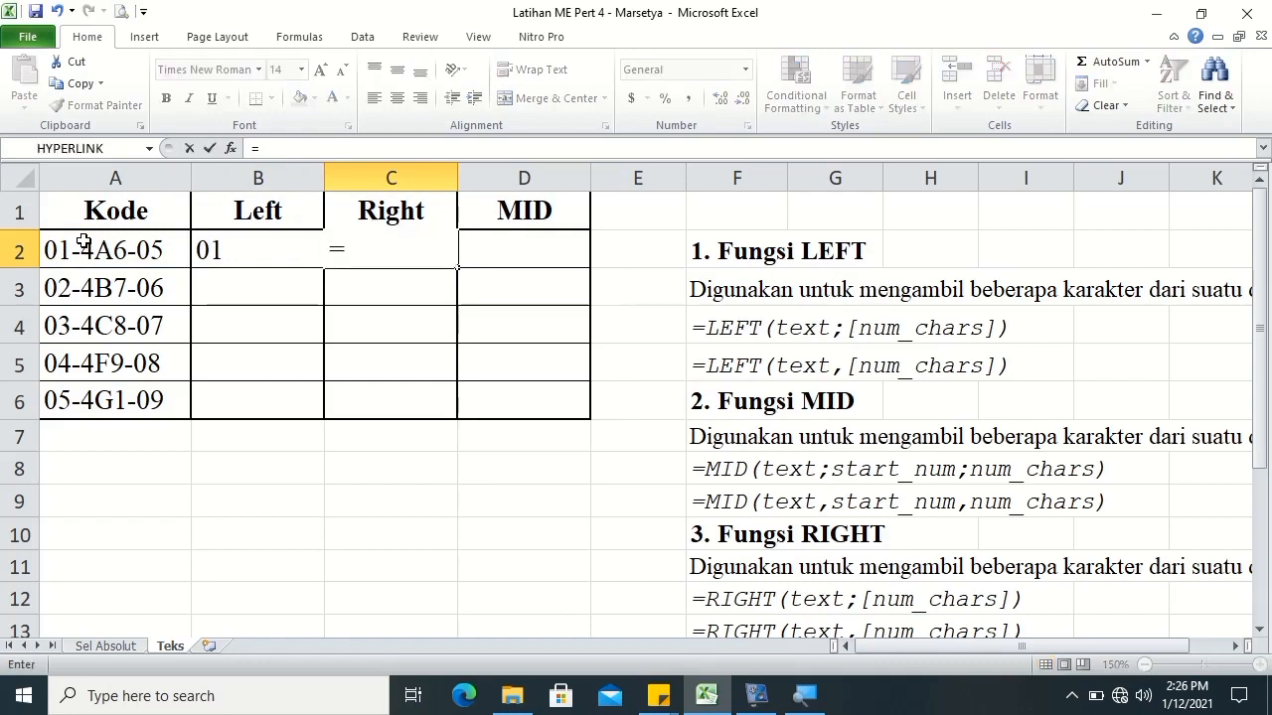
pyautogui.write('ri')
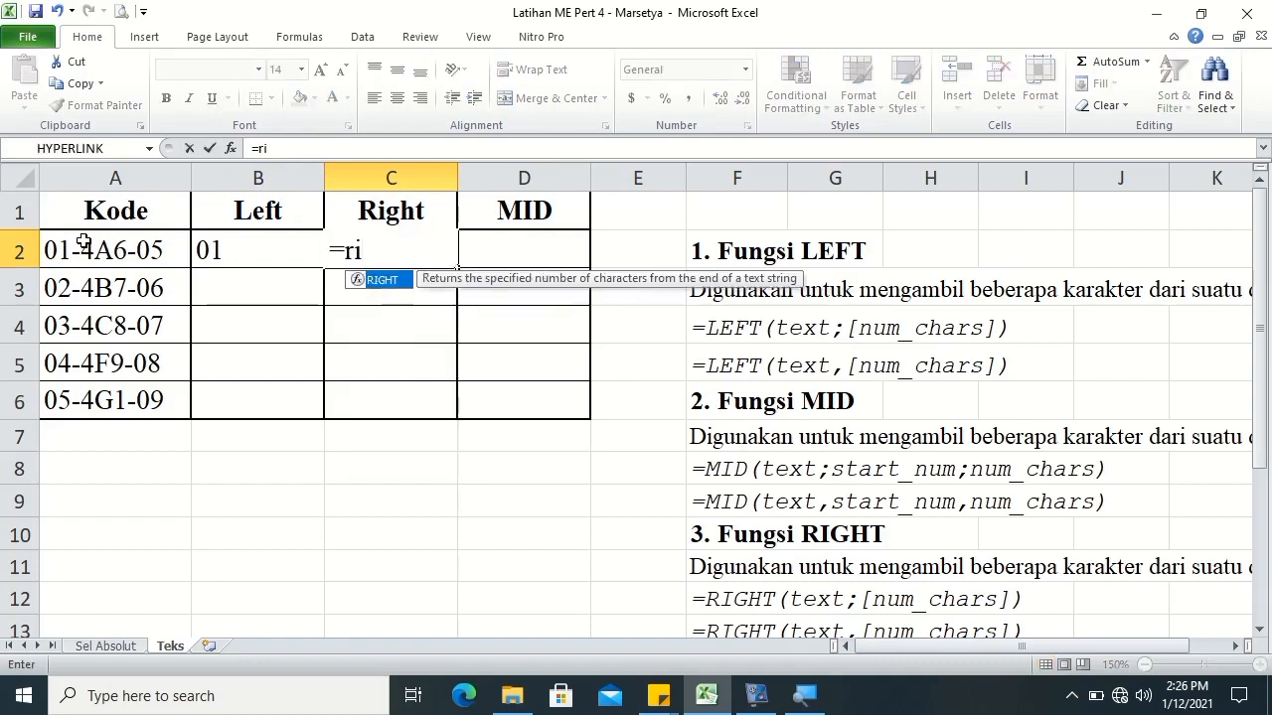
pyautogui.press('Tab')
pyautogui.click(83, 243)
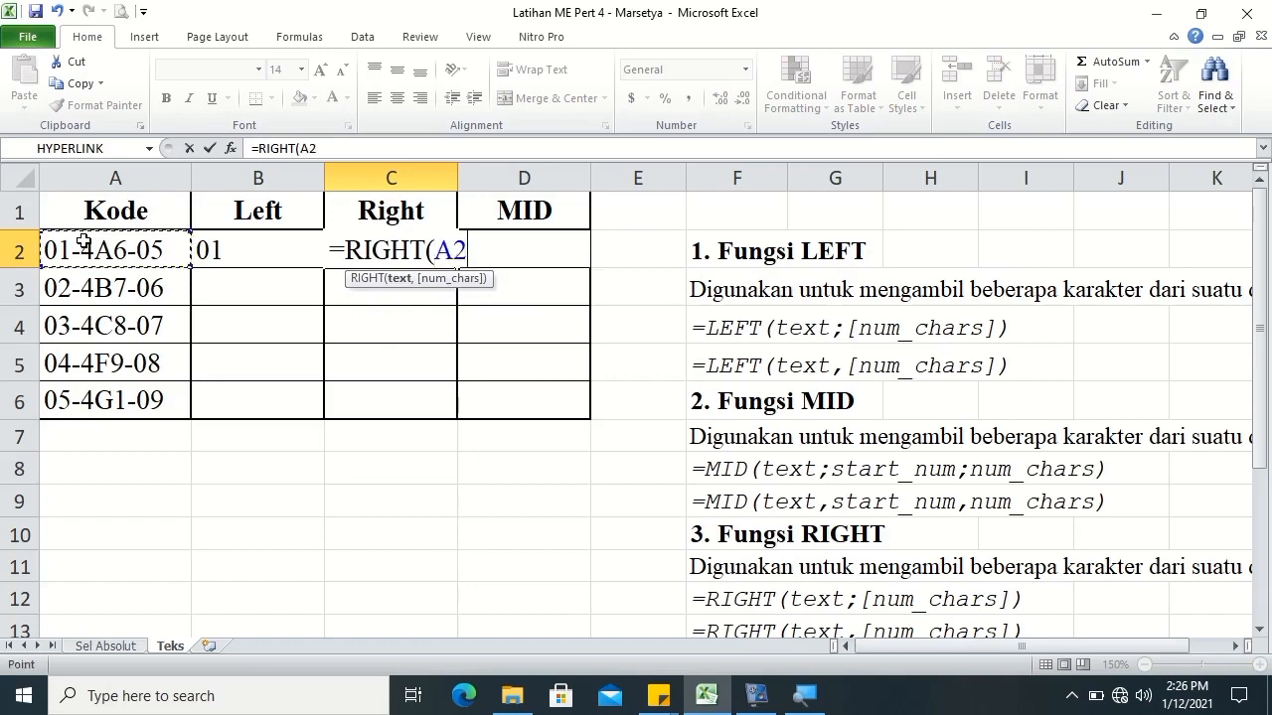
pyautogui.write(',')
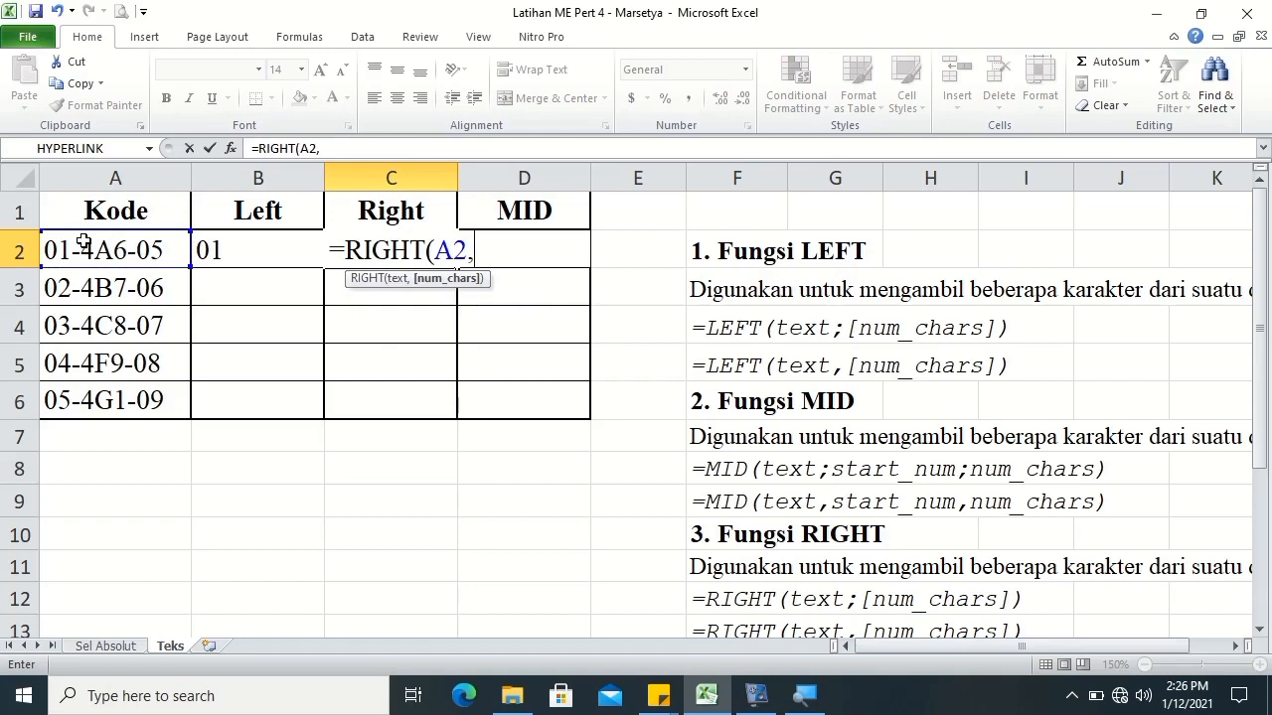
pyautogui.write('2')
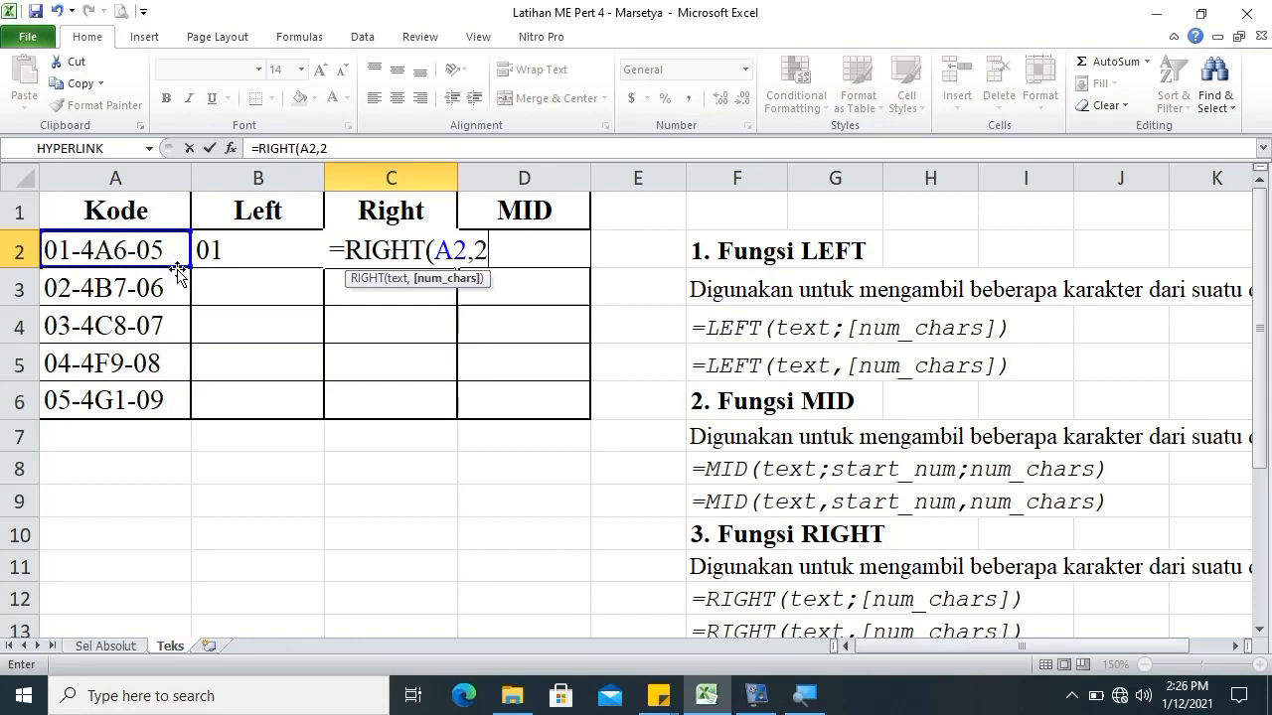
pyautogui.press('Return')
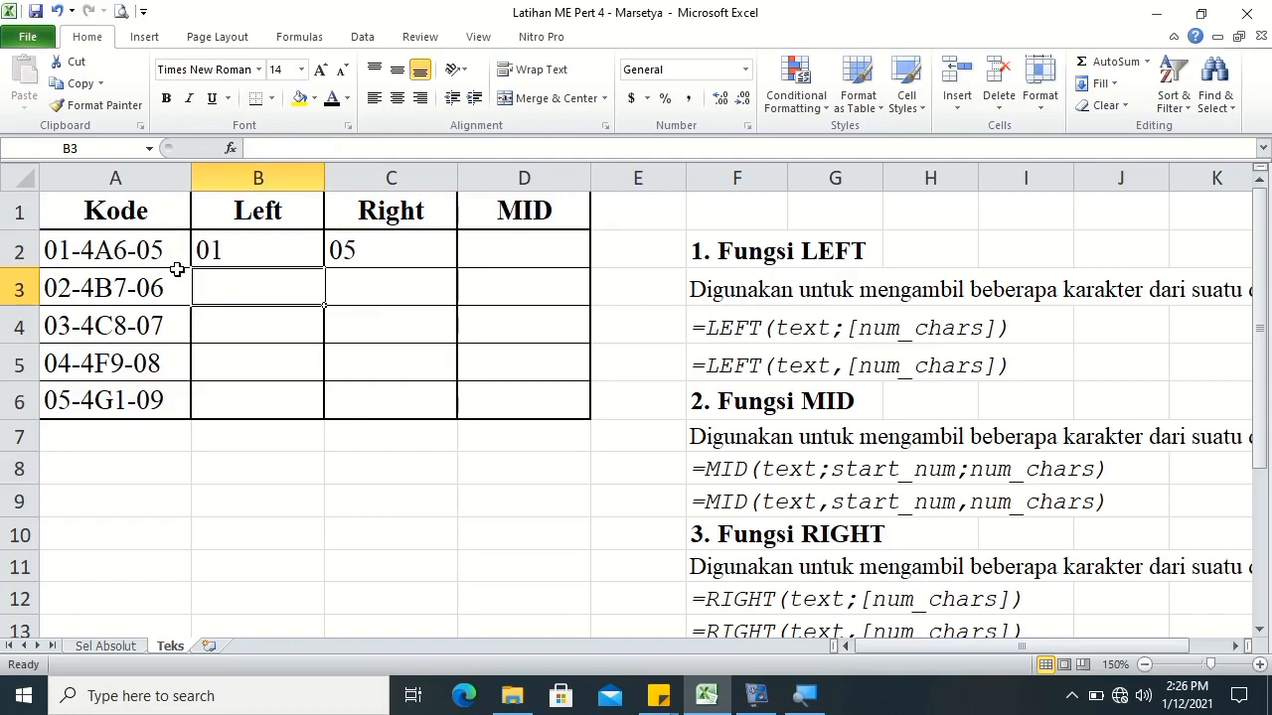
# - Enter a MID formula in cell D2 that takes 3 characters of the code in A2, starting at character 4
pyautogui.click(469, 258)
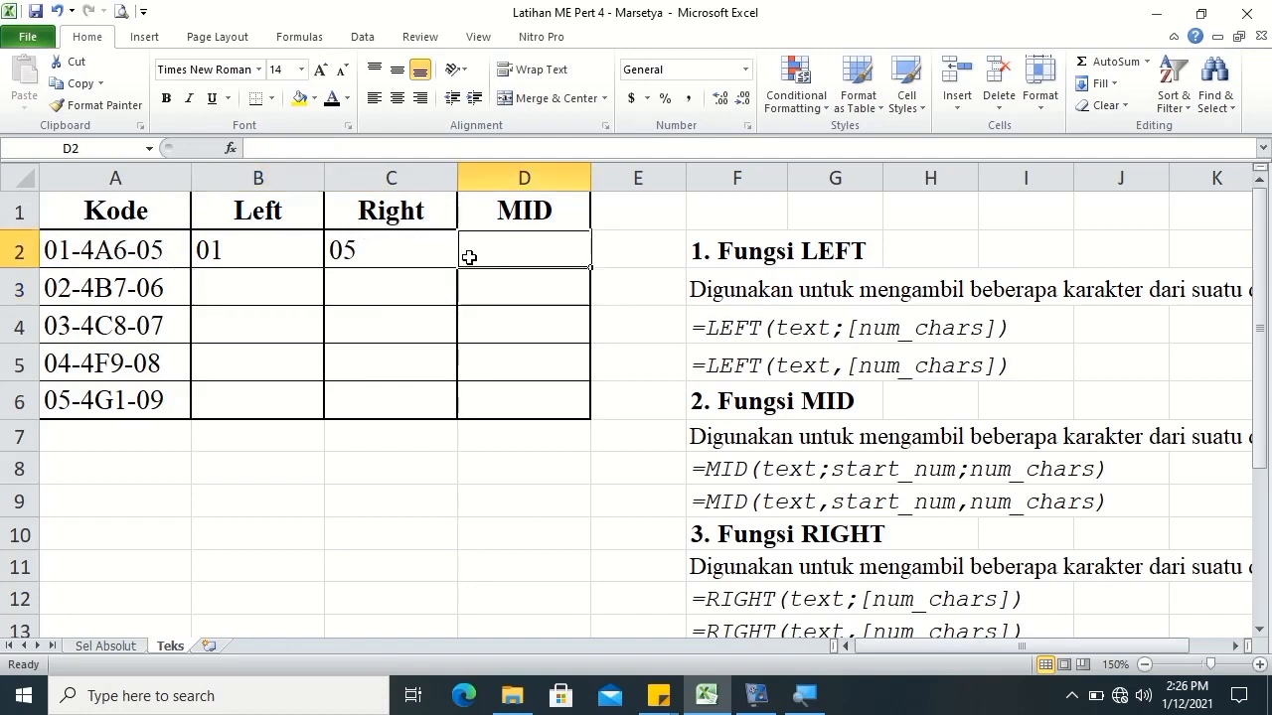
pyautogui.write('=mid')
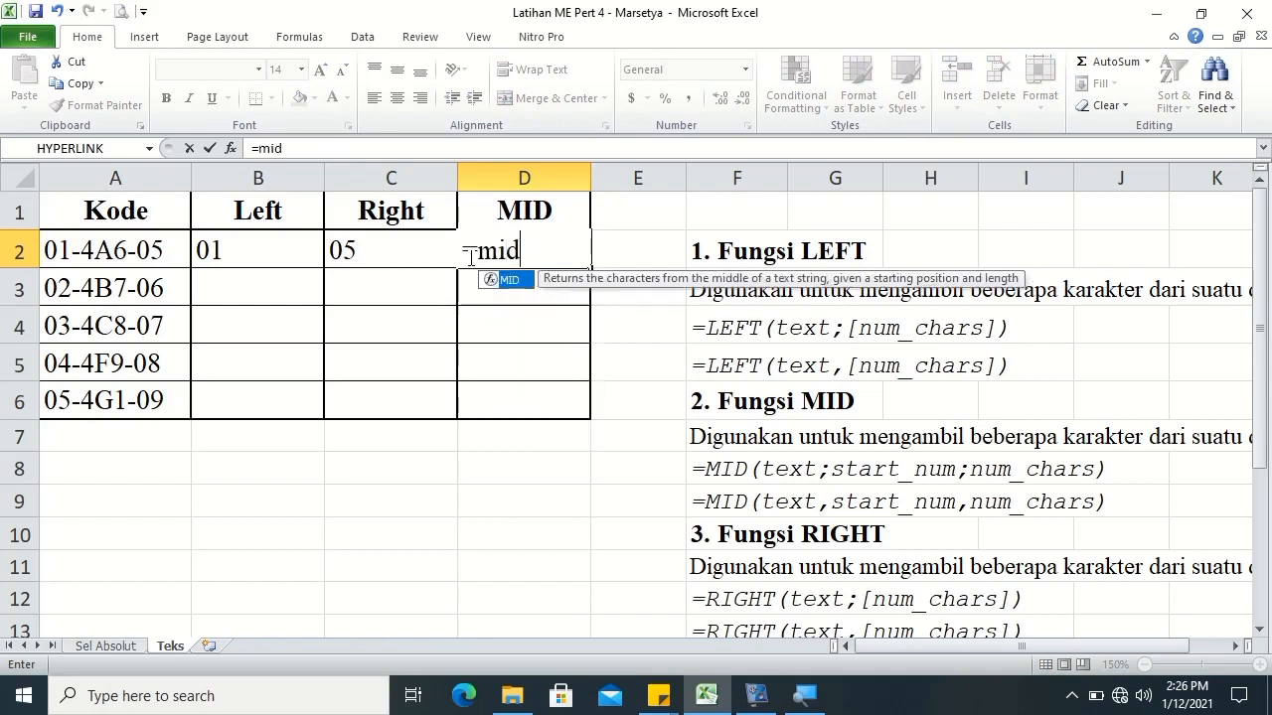
pyautogui.press('Tab')
pyautogui.click(136, 255)
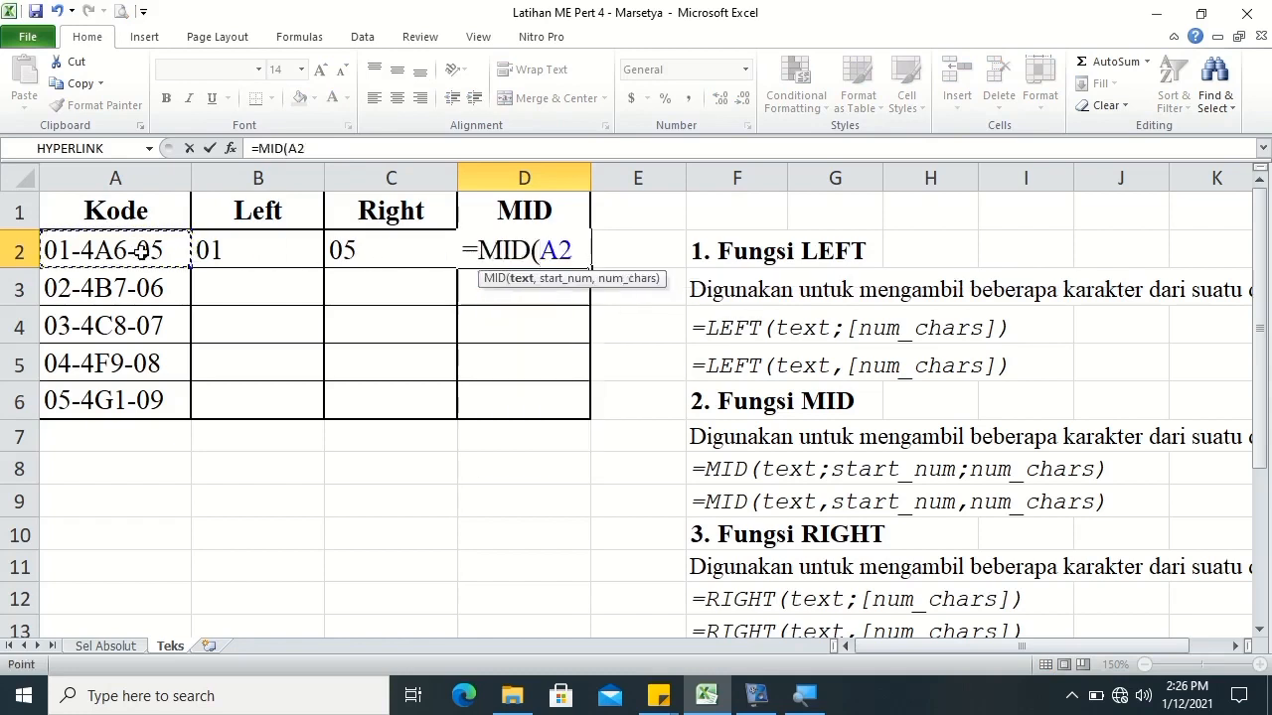
pyautogui.write(',')
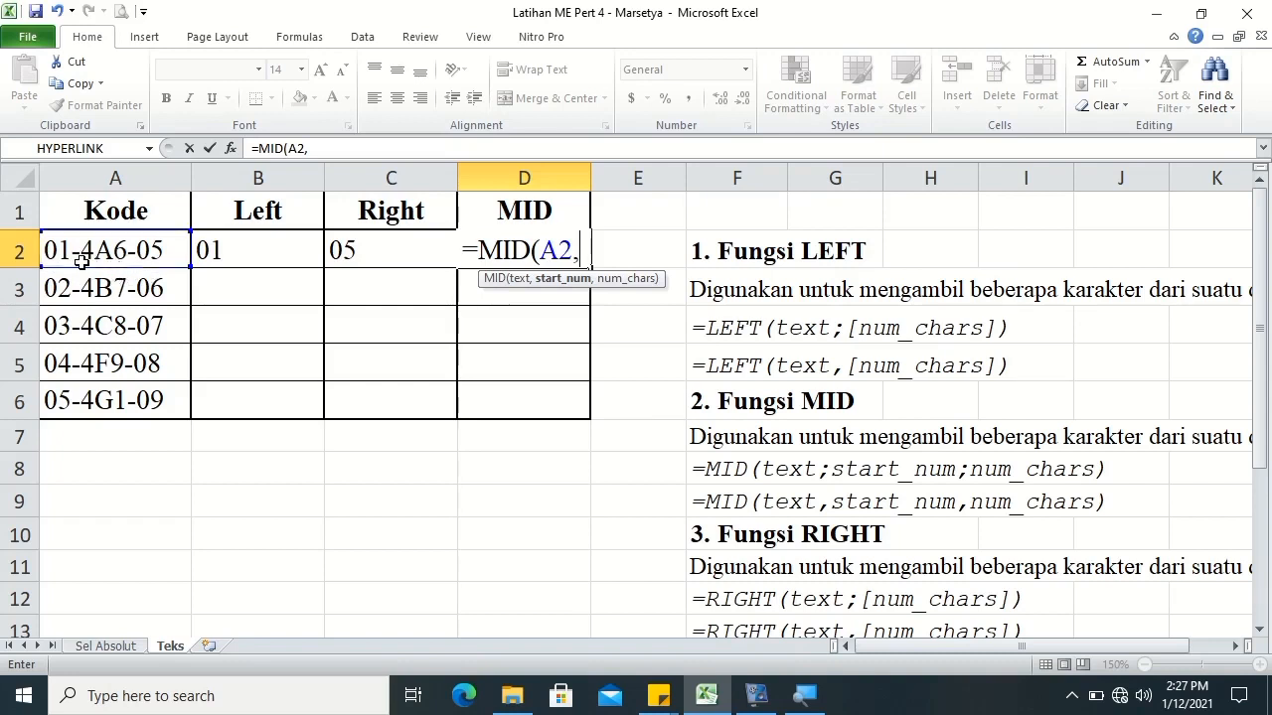
pyautogui.write('4,')
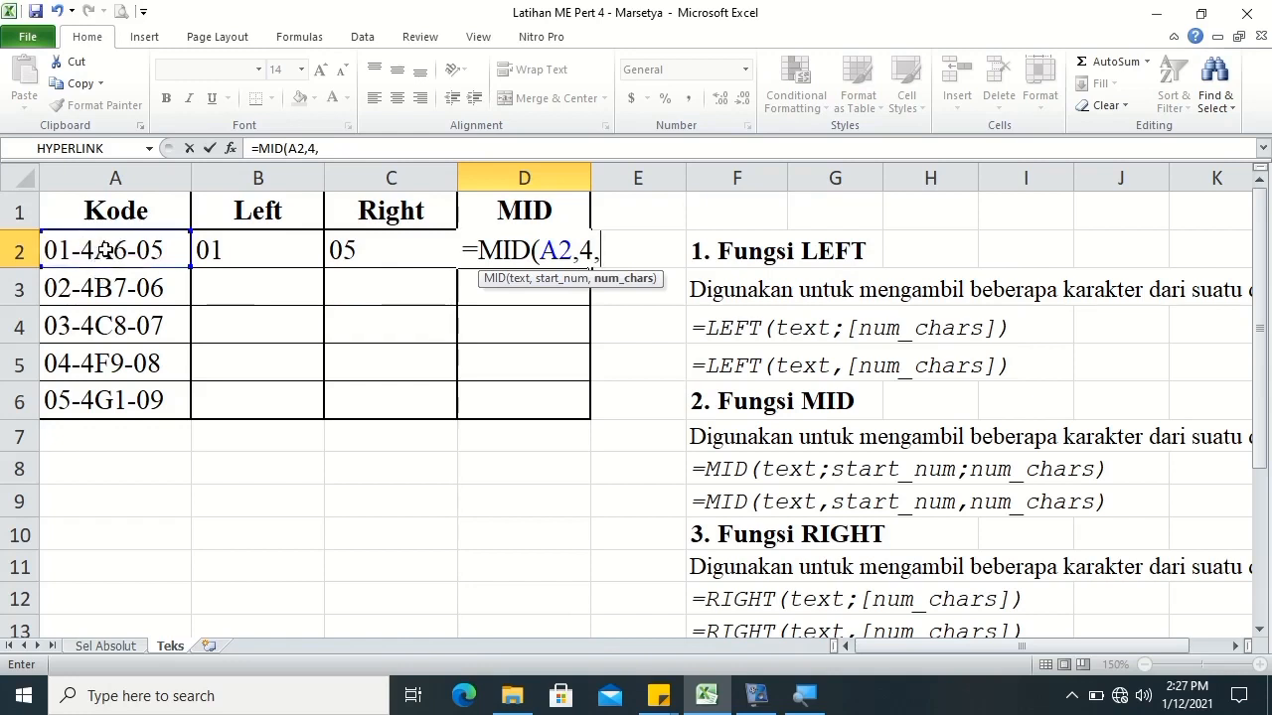
pyautogui.write('3')
pyautogui.press('Return')
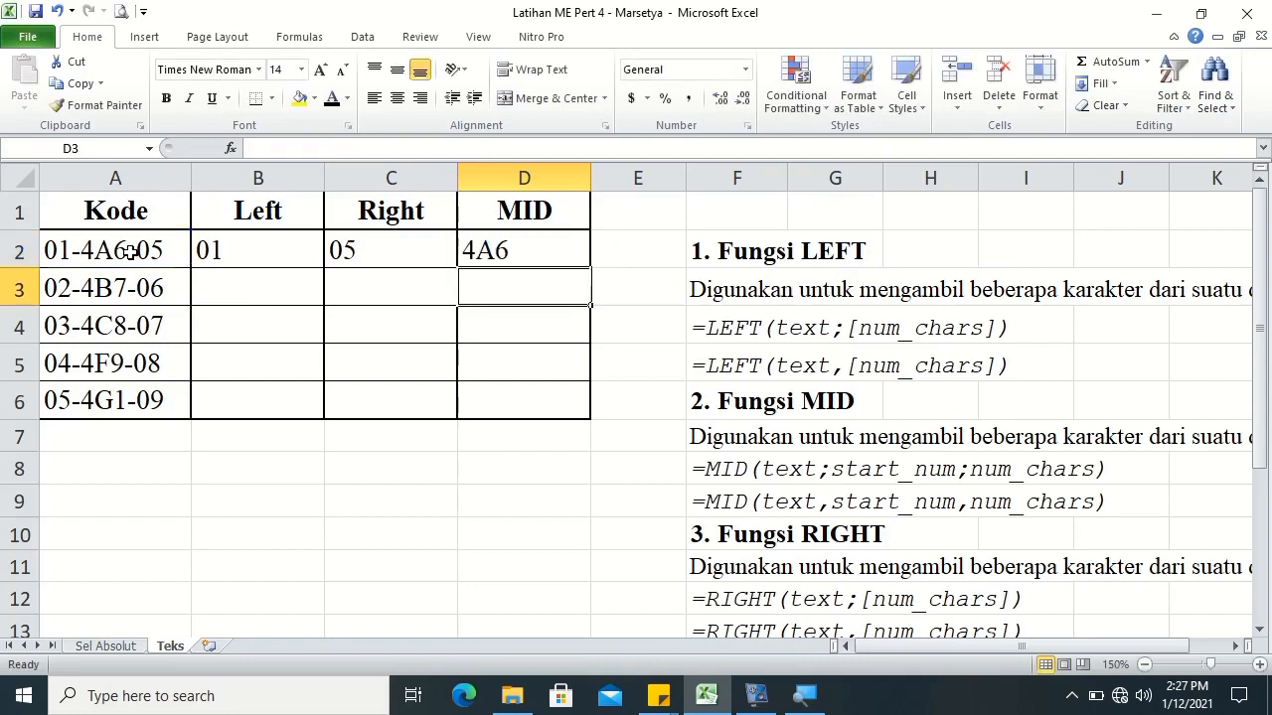
# - Center the results in B2:D2 and fill the three formulas down to row 6
pyautogui.click(230, 259)
pyautogui.moveTo(270, 253); pyautogui.dragTo(576, 260)
pyautogui.click(397, 97)
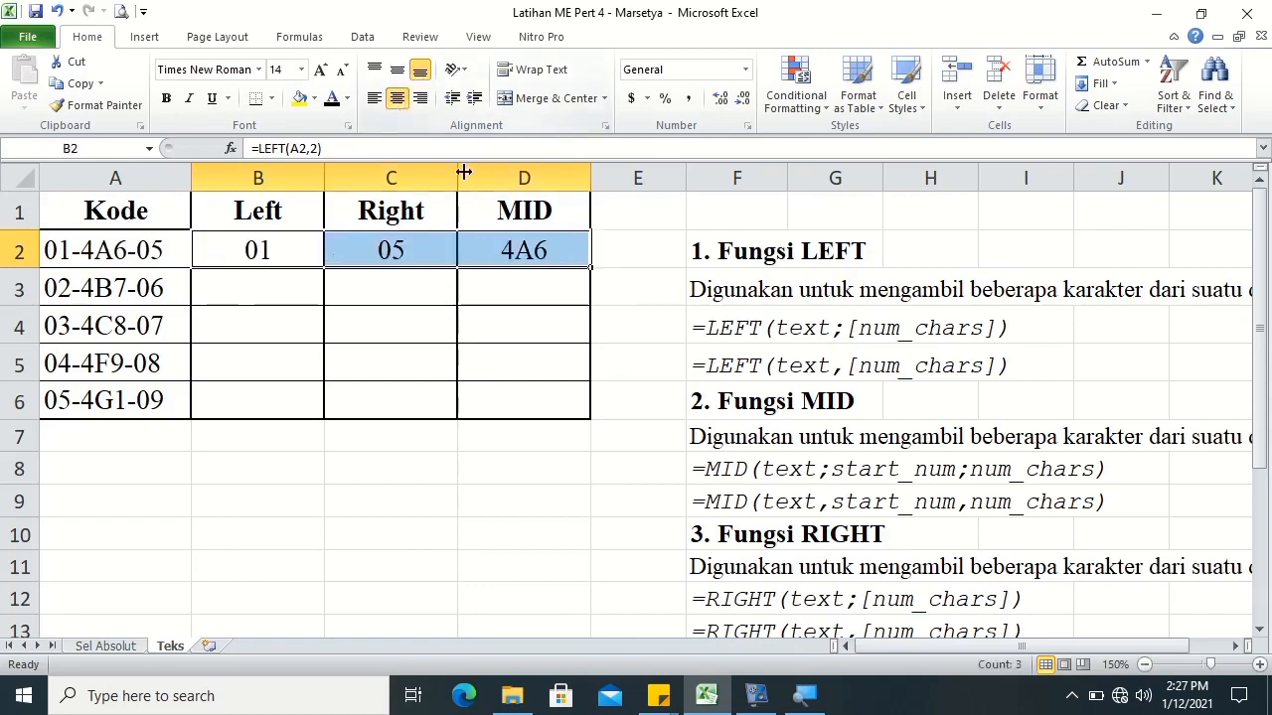
pyautogui.moveTo(592, 268); pyautogui.dragTo(592, 415)
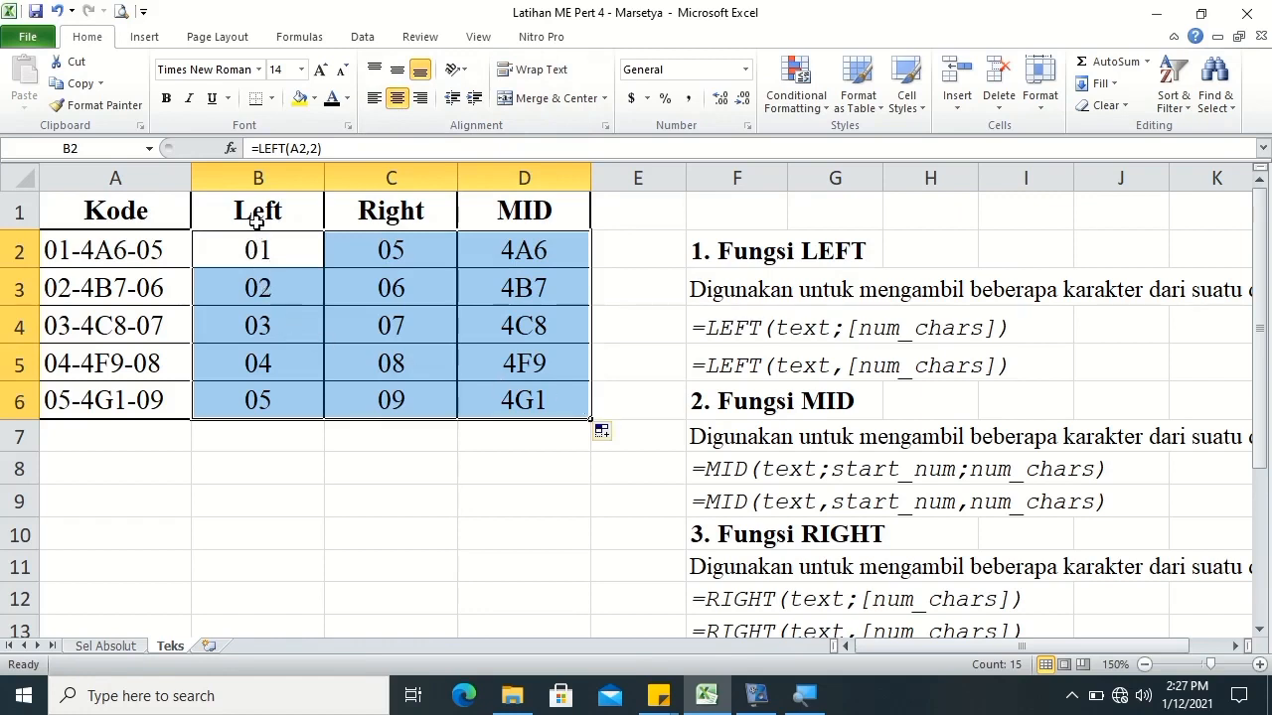
# - Change the number of characters in the LEFT formula of B2 to 1
pyautogui.doubleClick(260, 249)
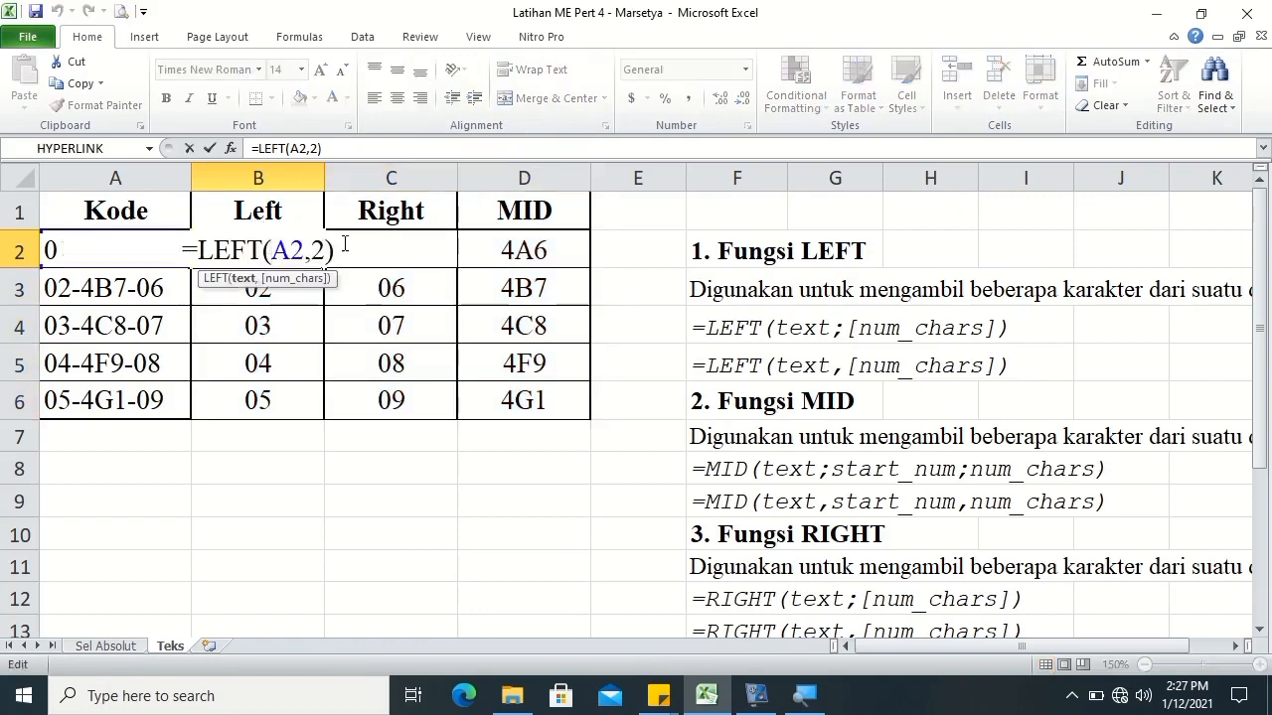
pyautogui.doubleClick(318, 250)
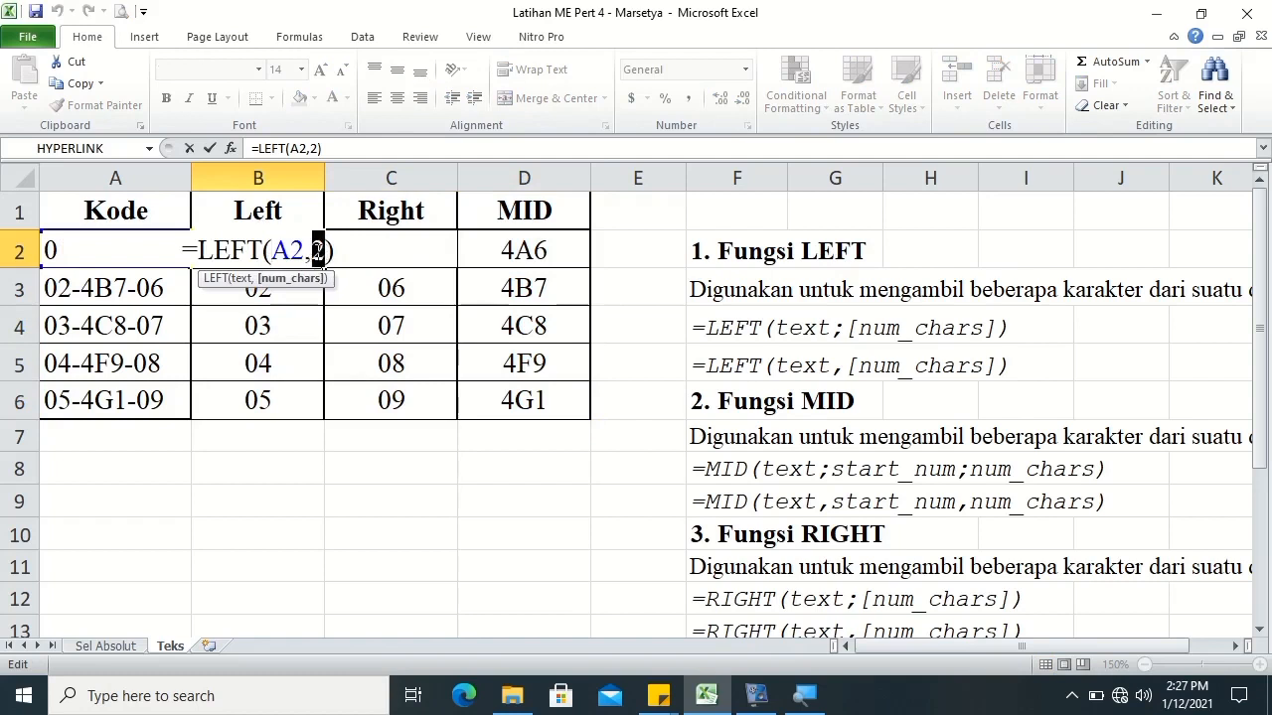
pyautogui.write('1')
pyautogui.press('Return')
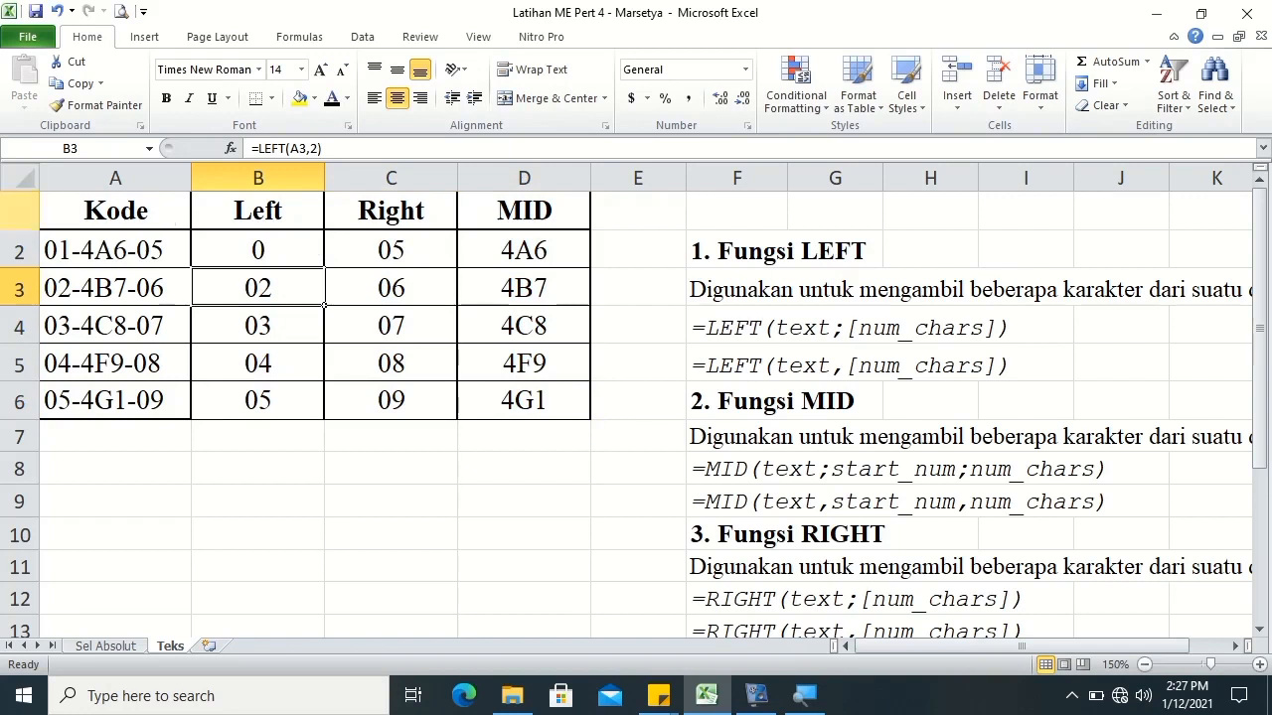
# - Change the number of characters in the RIGHT formula of C2 to 1
pyautogui.click(406, 244)
pyautogui.doubleClick(406, 245)
pyautogui.click(464, 242)
pyautogui.press('BackSpace')
pyautogui.write('1')
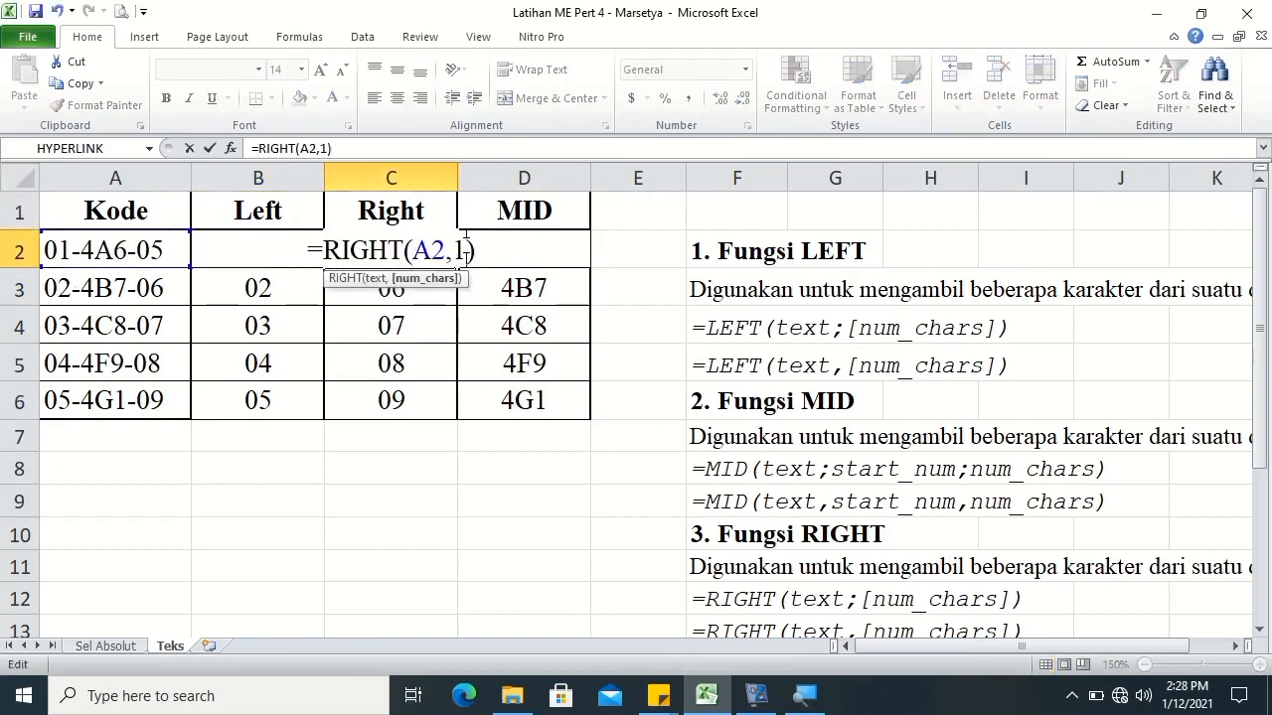
pyautogui.press('Return')
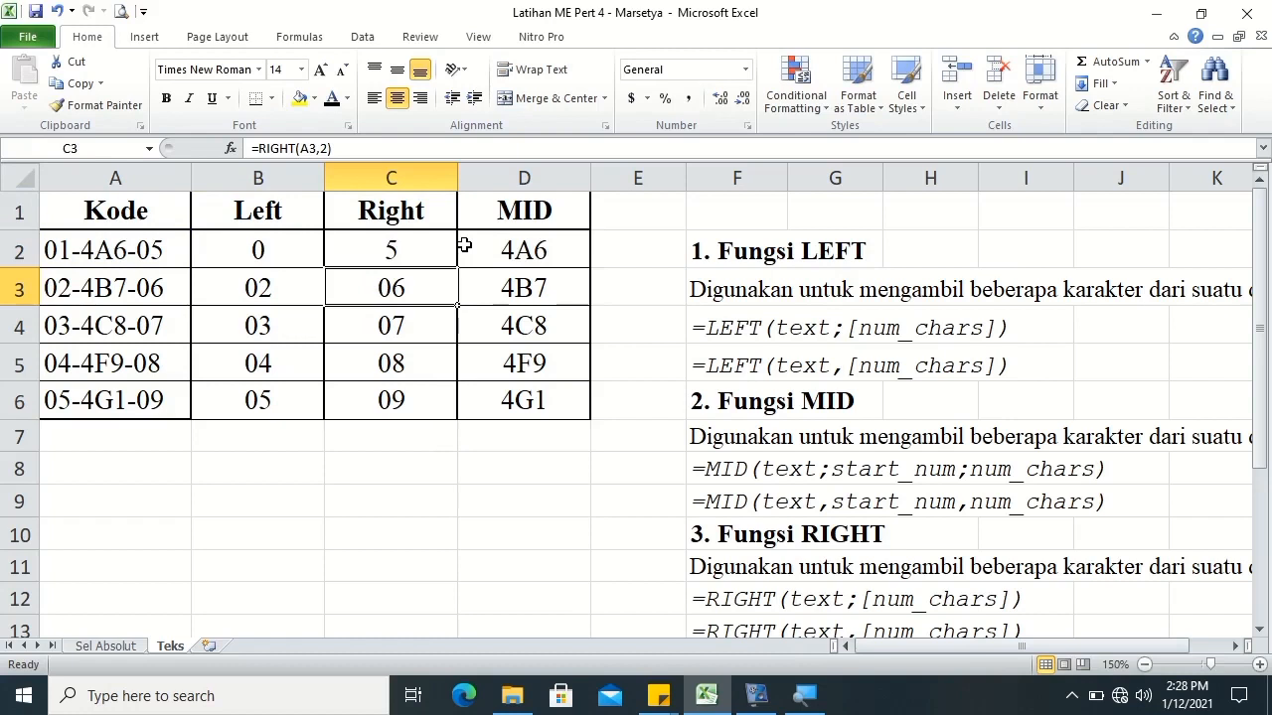
# - Set the number of characters back to 2 in the LEFT formula of B2 and the RIGHT formula of C2
pyautogui.doubleClick(259, 256)
pyautogui.doubleClick(317, 249)
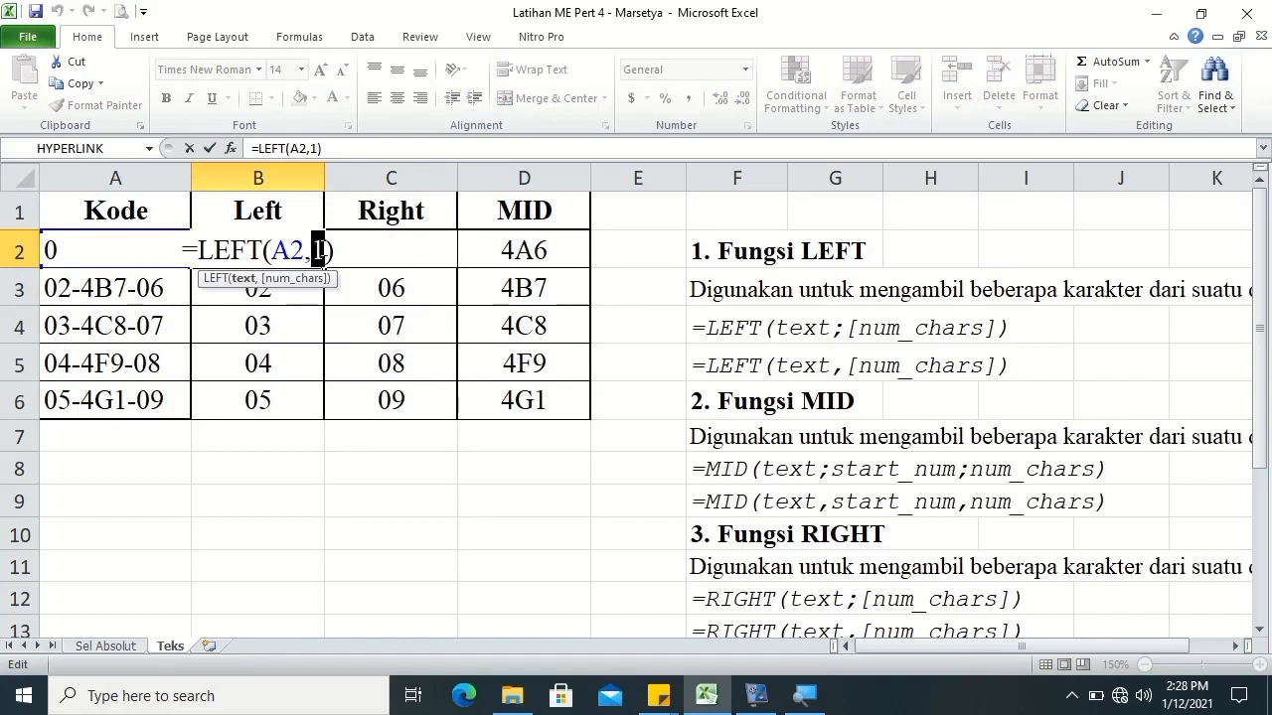
pyautogui.press('Tab')
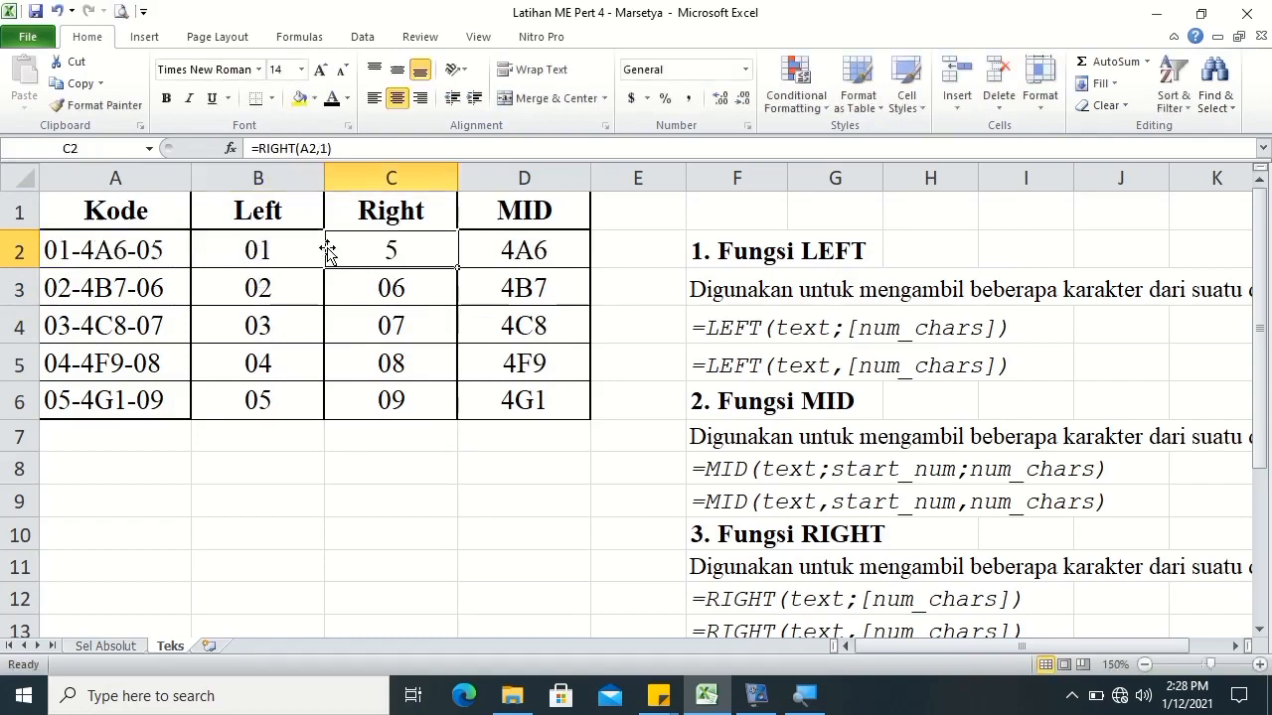
pyautogui.doubleClick(373, 251)
pyautogui.doubleClick(461, 250)
pyautogui.write('2')
pyautogui.press('Tab')
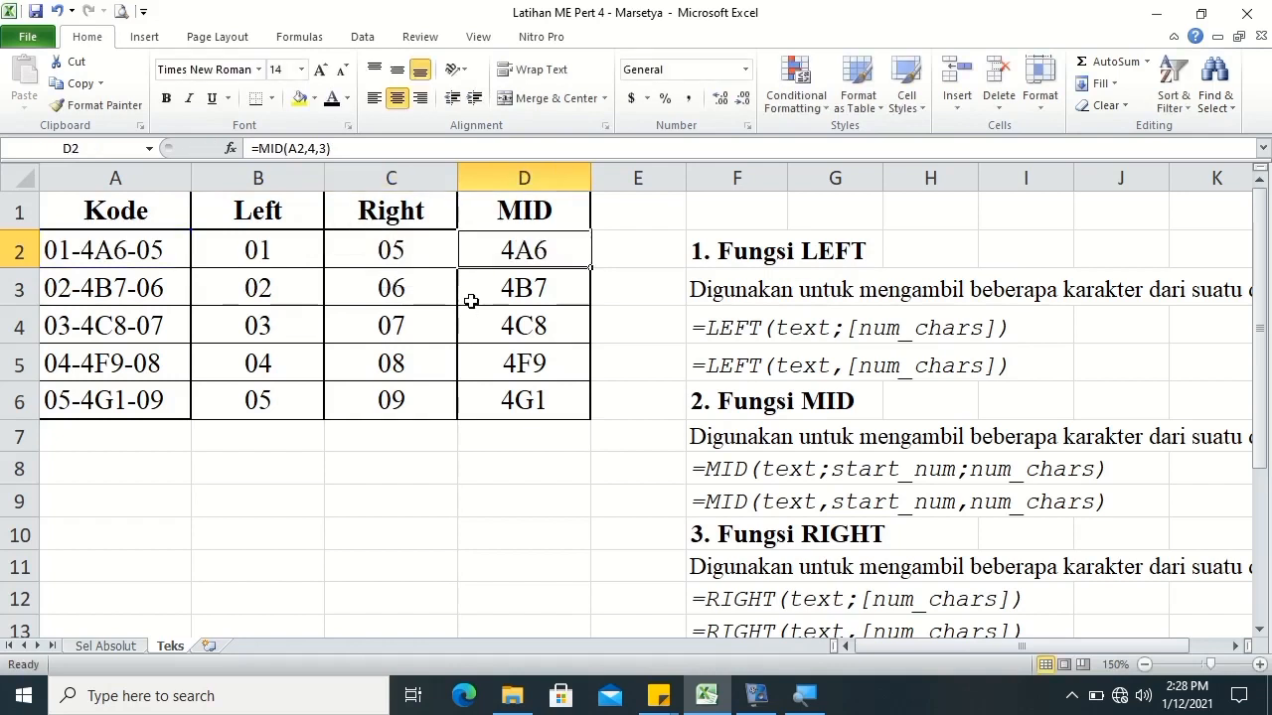
# - Apply a thick bottom border to cells B6:D6 to close the table's lower edge
pyautogui.moveTo(225, 402); pyautogui.dragTo(507, 409)
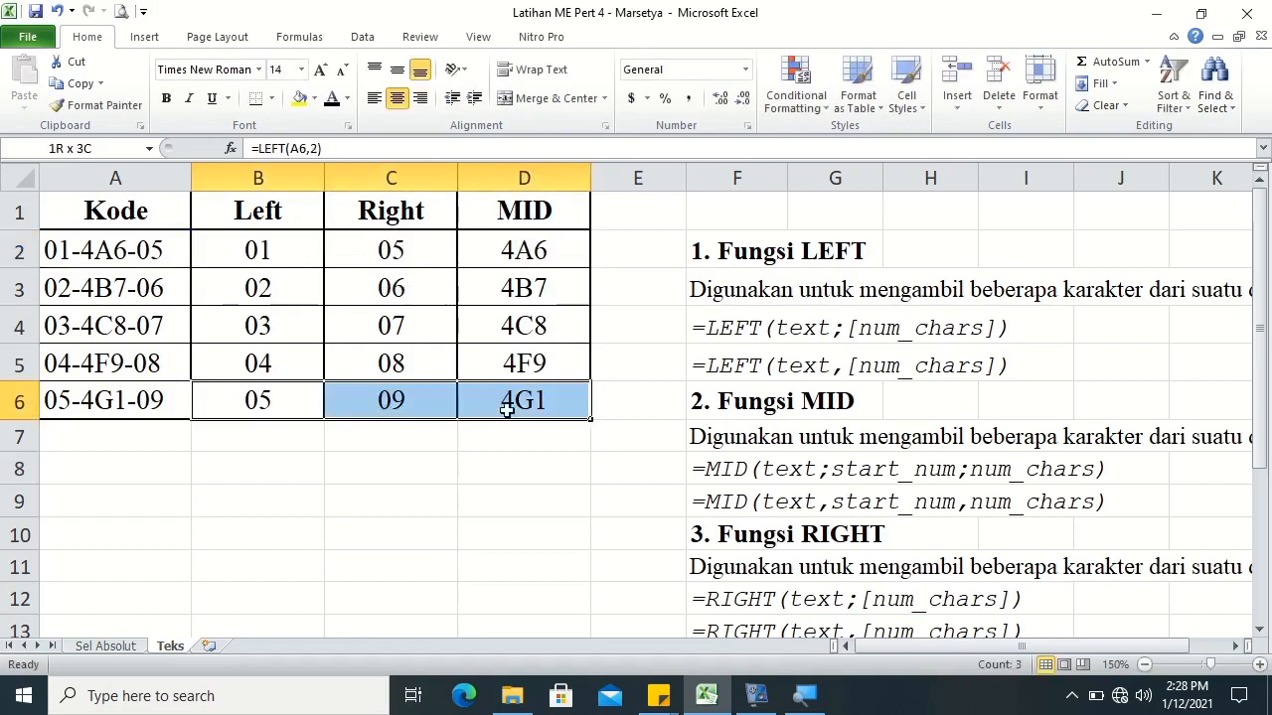
pyautogui.rightClick(506, 409)
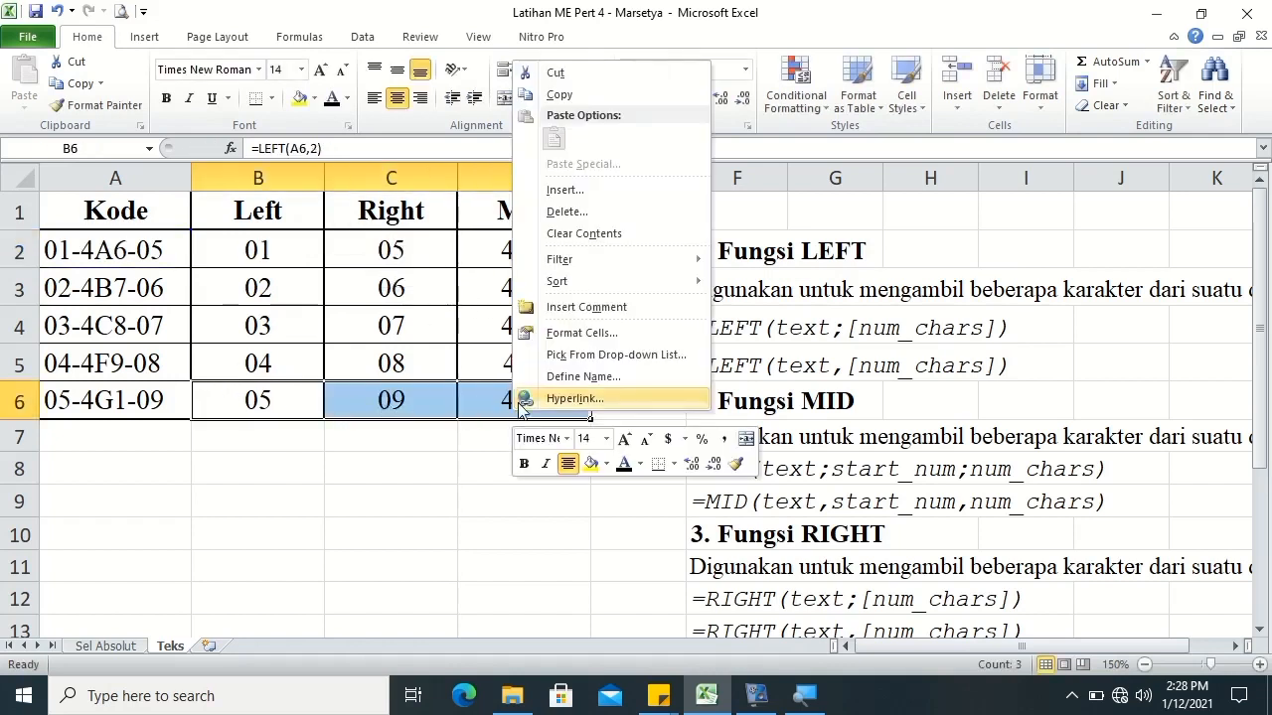
pyautogui.click(559, 334)
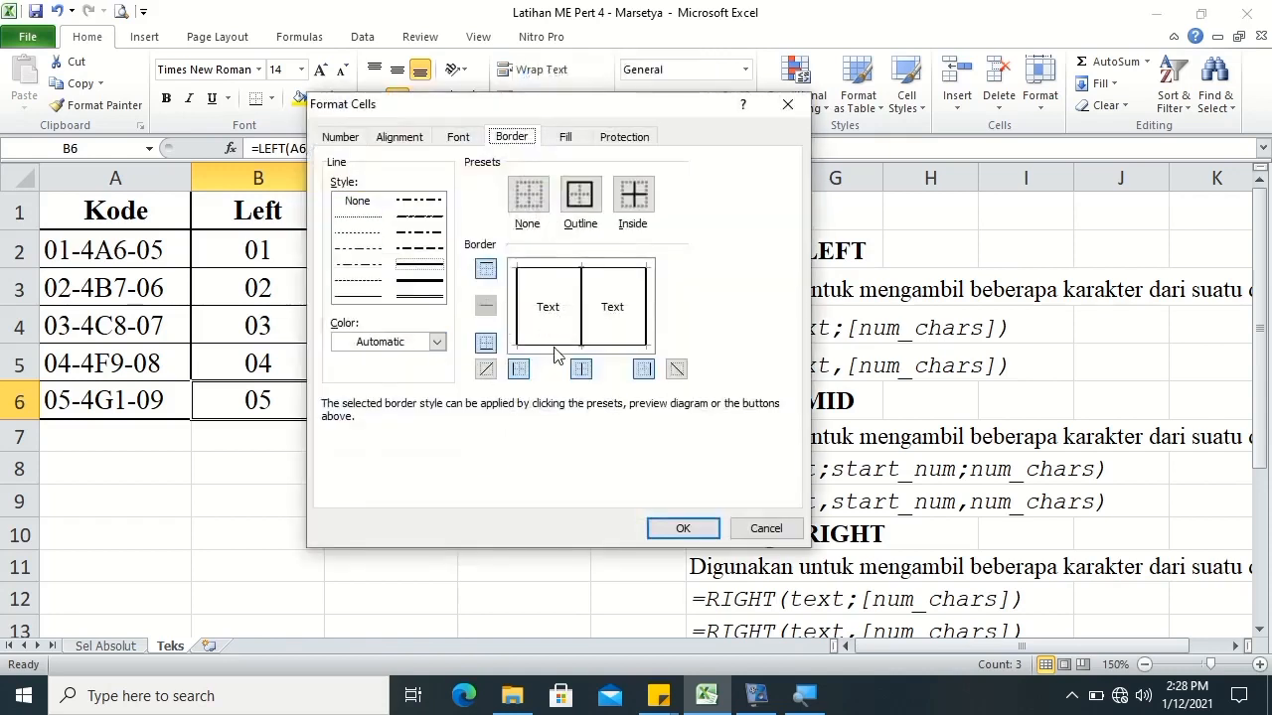
pyautogui.click(559, 348)
pyautogui.click(683, 528)
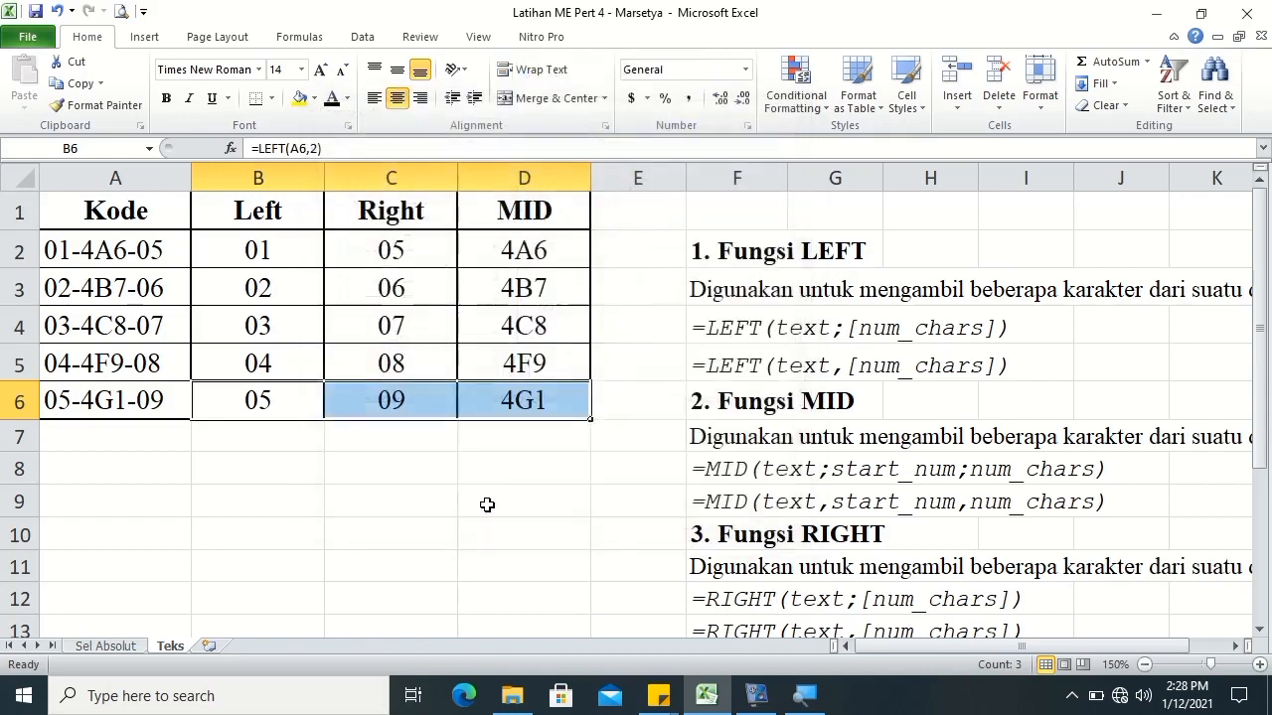
pyautogui.click(487, 523)
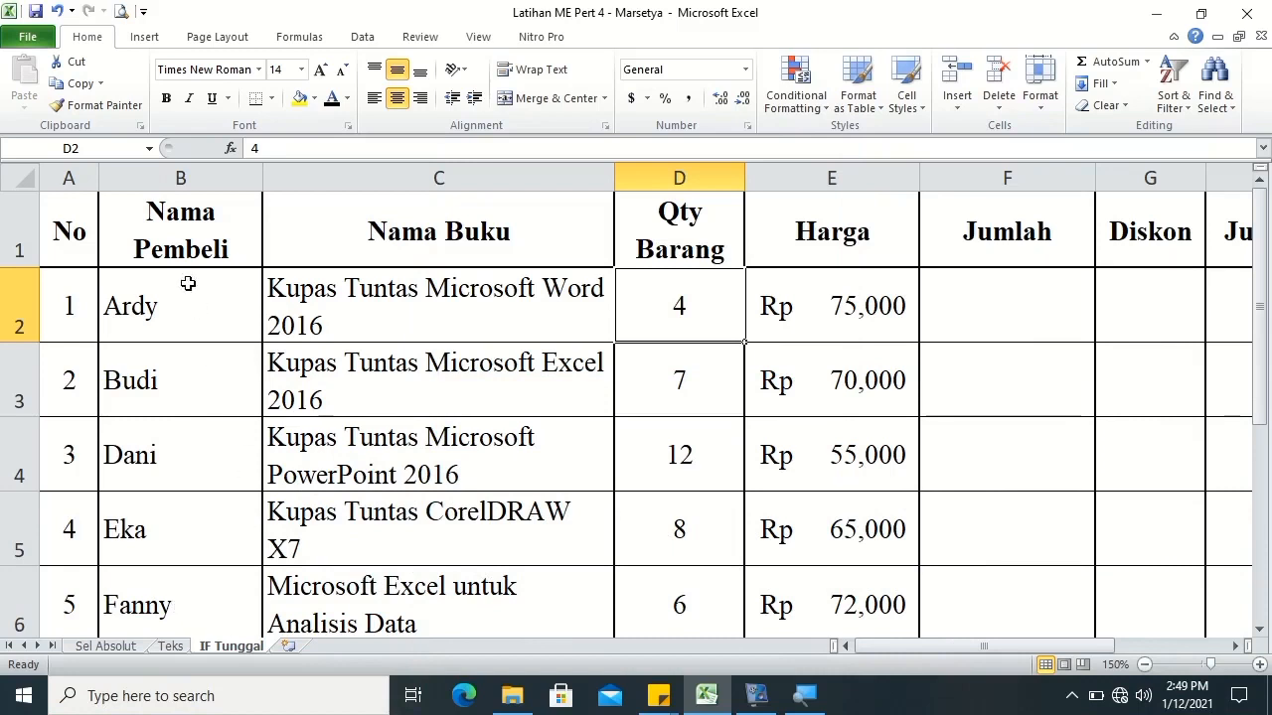
# - Review the IF Tunggal sheet's sales table, the Ketentuan rules below it and the notes on the IF function's syntax
pyautogui.click(1237, 647)
pyautogui.click(1236, 647)
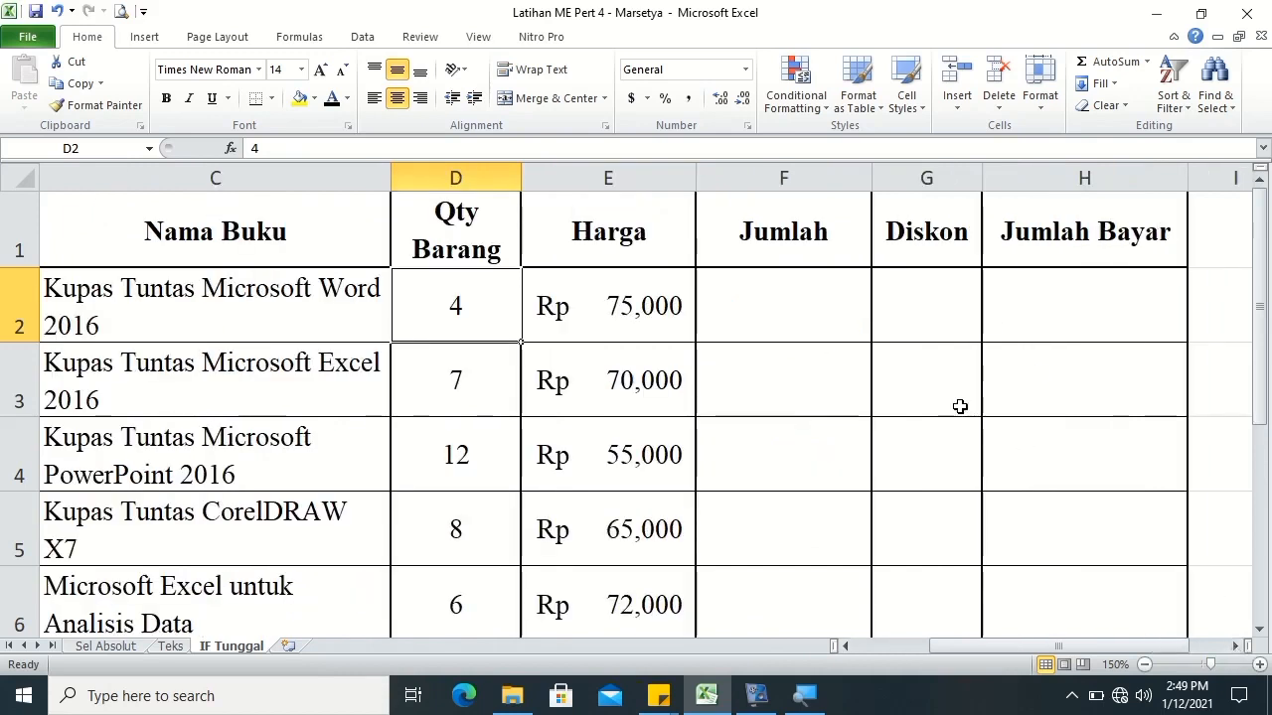
pyautogui.moveTo(1265, 364); pyautogui.dragTo(1265, 491)
pyautogui.moveTo(1113, 647); pyautogui.dragTo(786, 587)
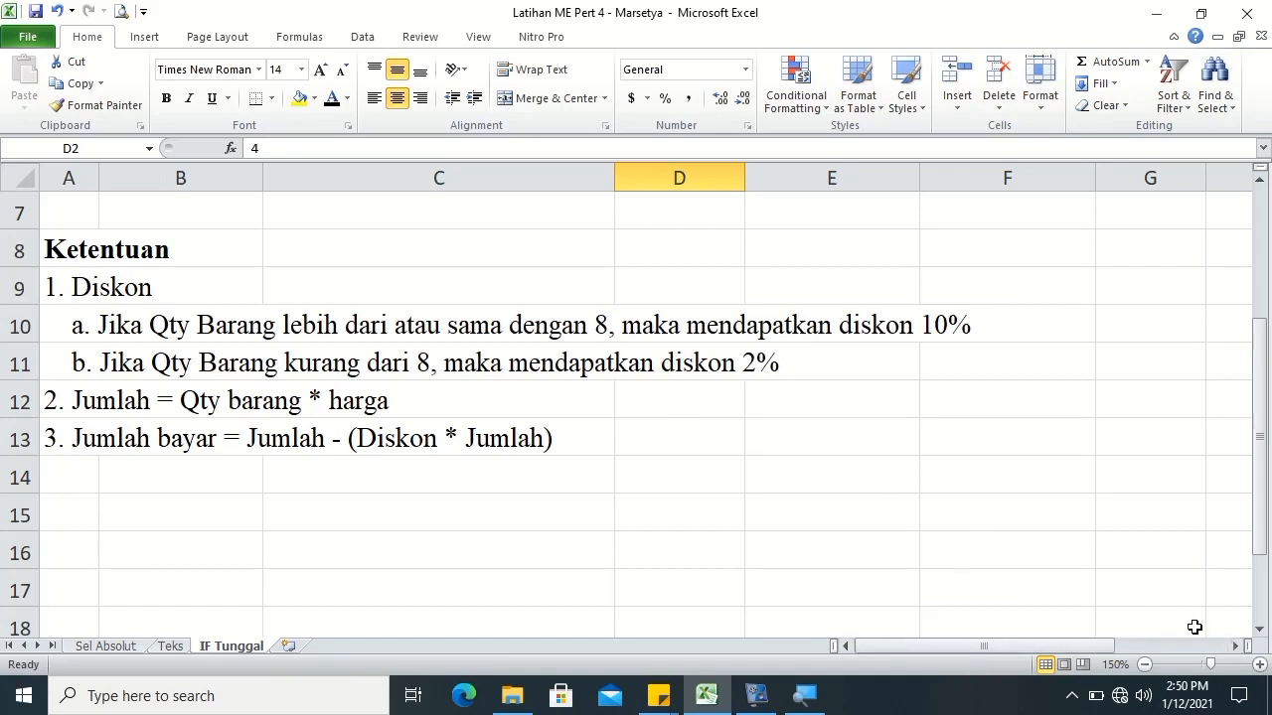
pyautogui.moveTo(1232, 648); pyautogui.dragTo(1232, 647)
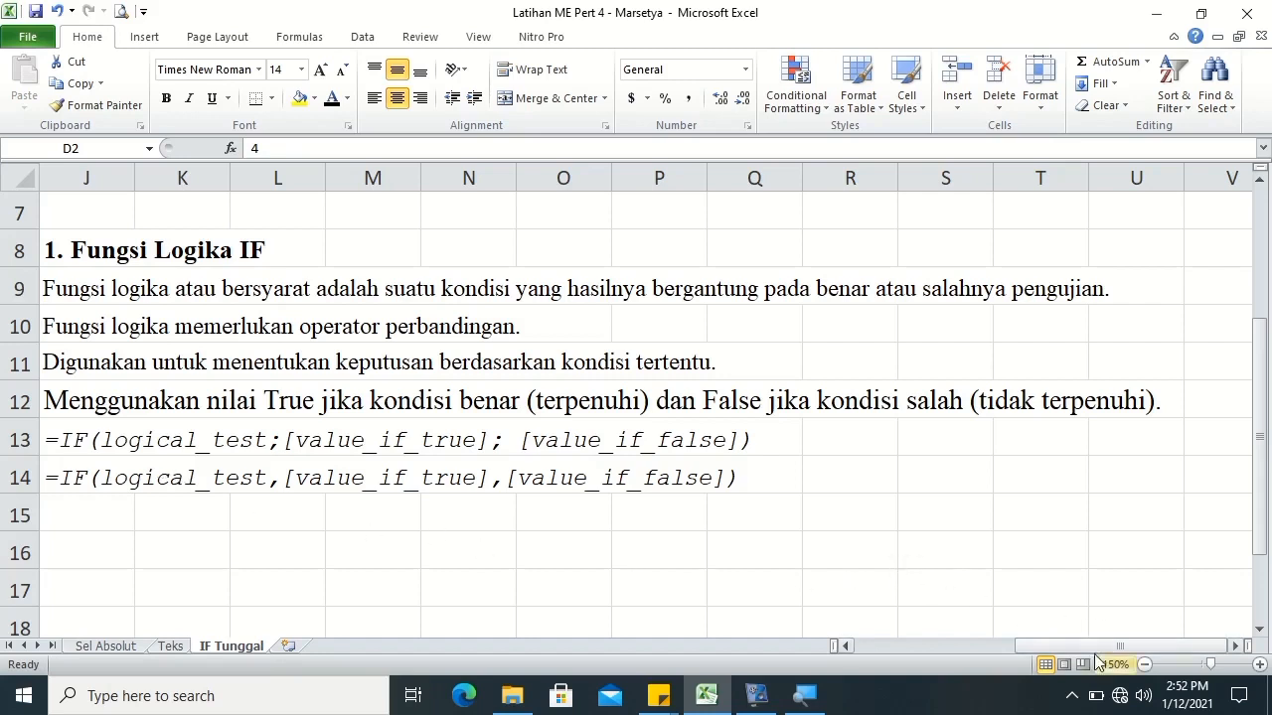
pyautogui.moveTo(1088, 645); pyautogui.dragTo(888, 648)
pyautogui.moveTo(1258, 475); pyautogui.dragTo(1264, 284)
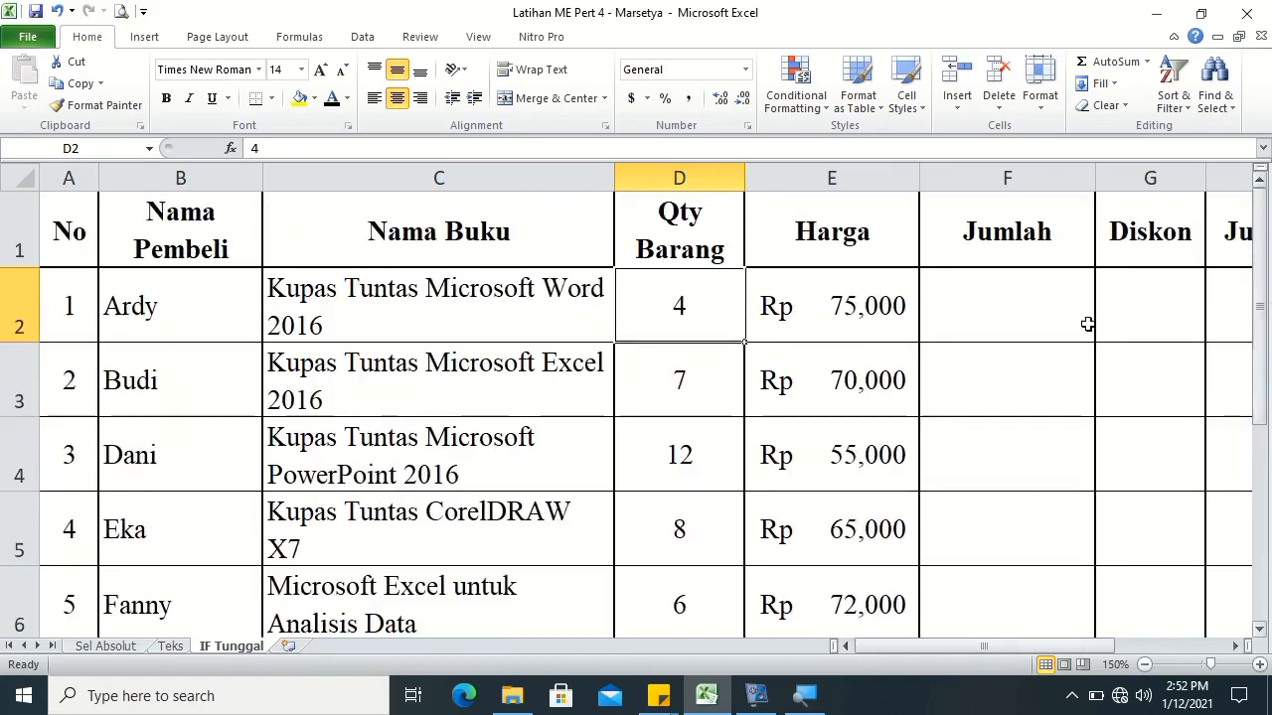
# - Enter the formula =D2*E2 in cell F2 to multiply quantity by price for the first Jumlah
pyautogui.click(999, 296)
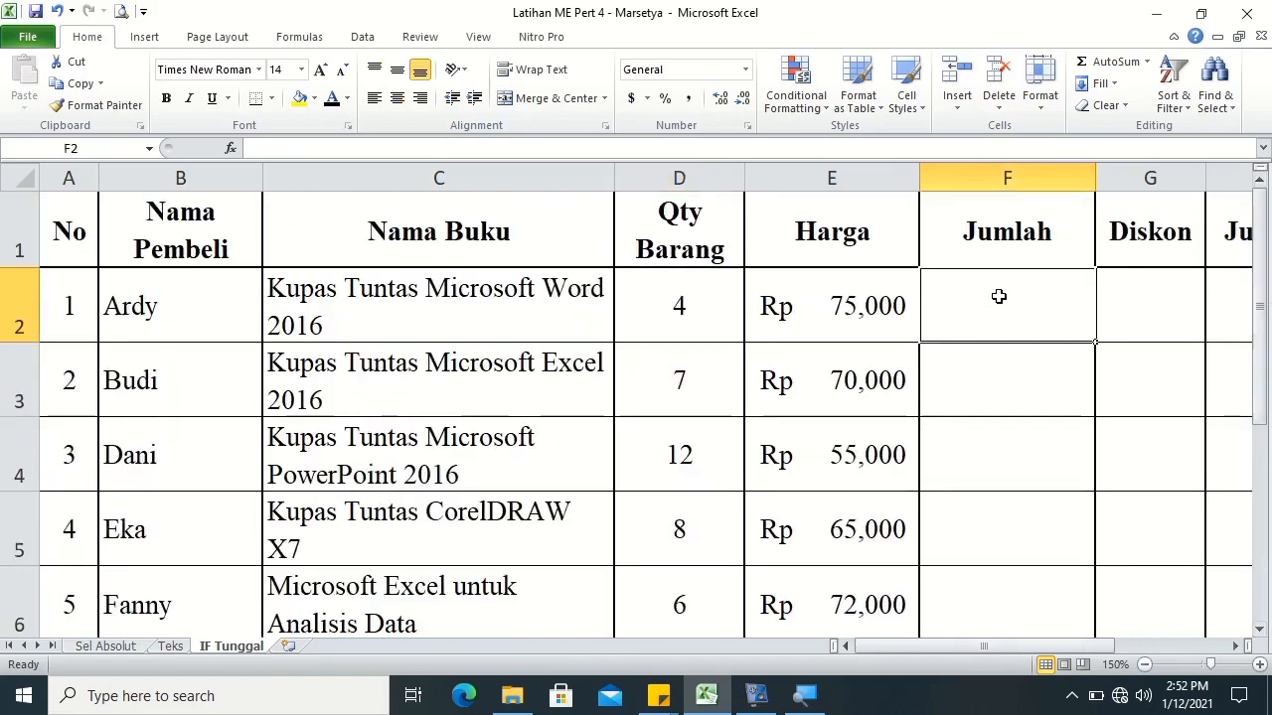
pyautogui.write('=')
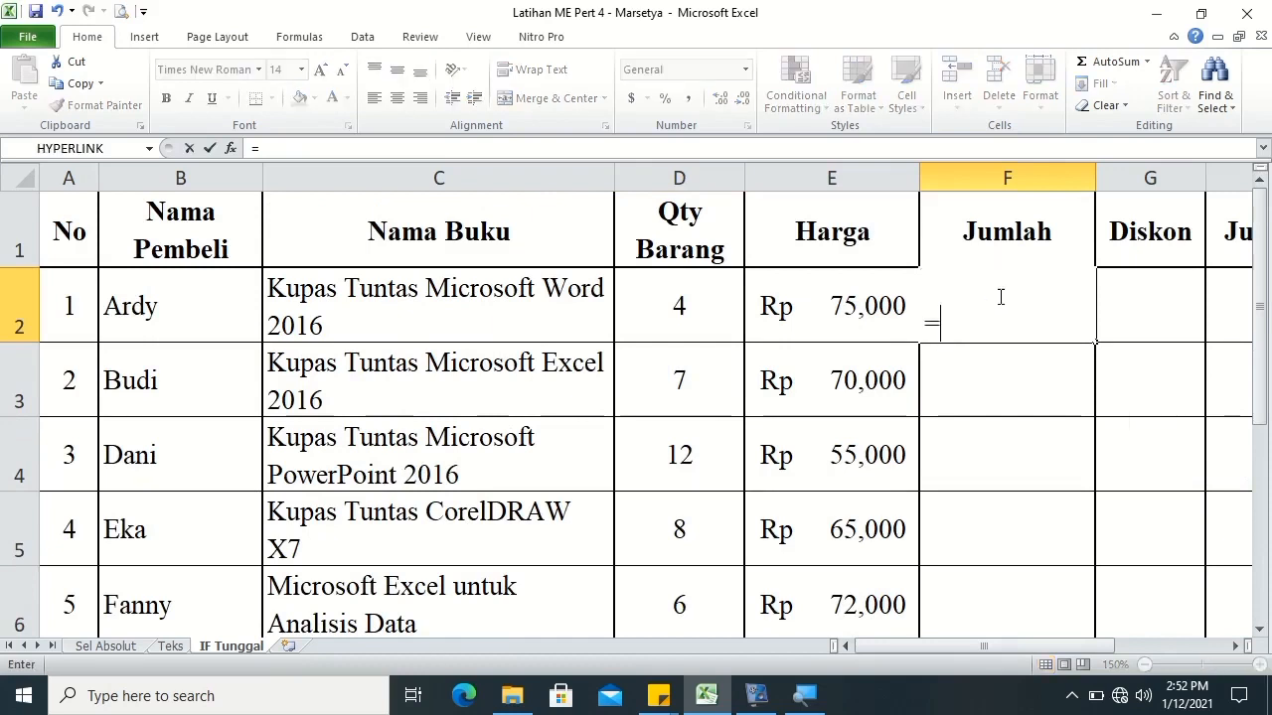
pyautogui.click(690, 318)
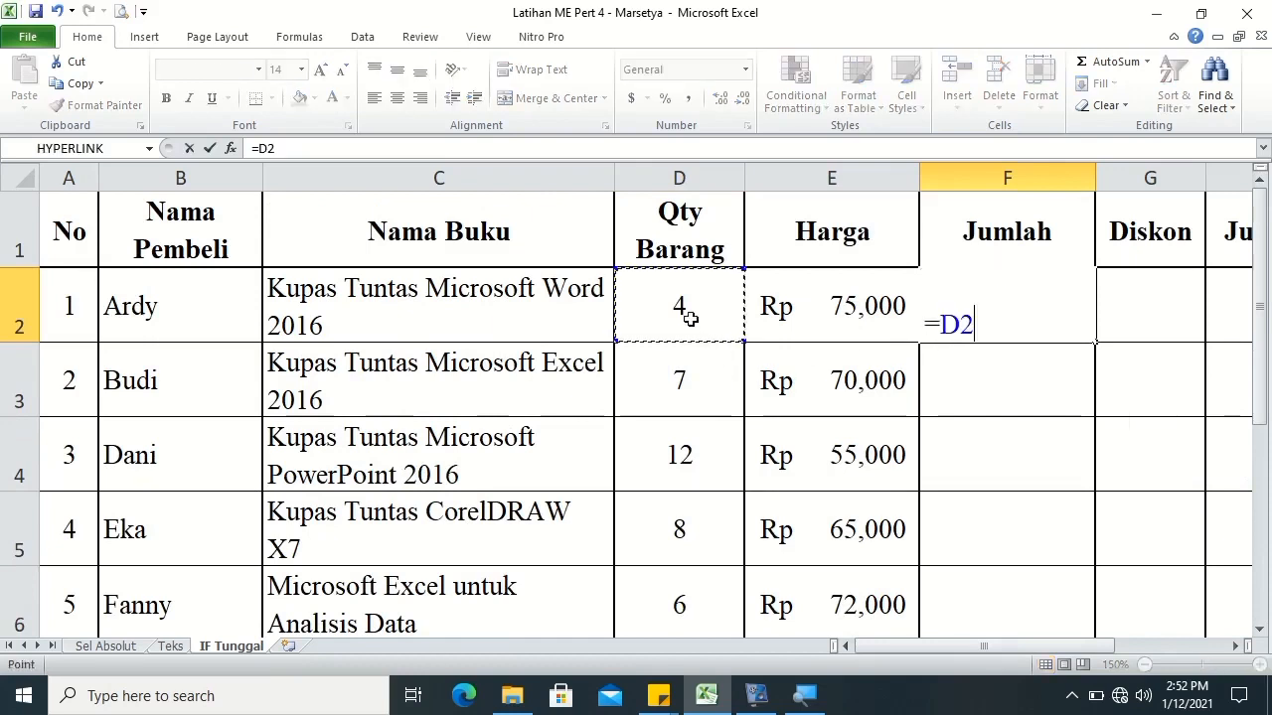
pyautogui.write('*')
pyautogui.click(825, 296)
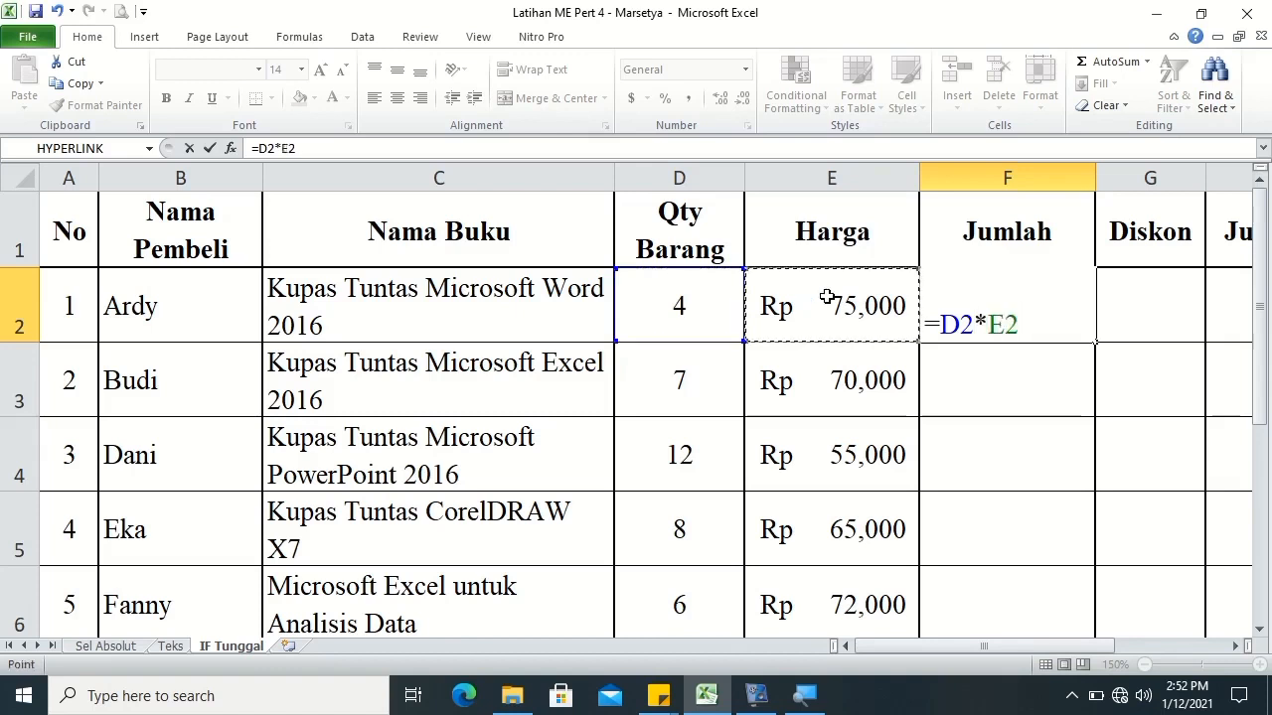
pyautogui.press('Tab')
# - Apply the Accounting number format to the first Jumlah value in cell F2
pyautogui.click(984, 323)
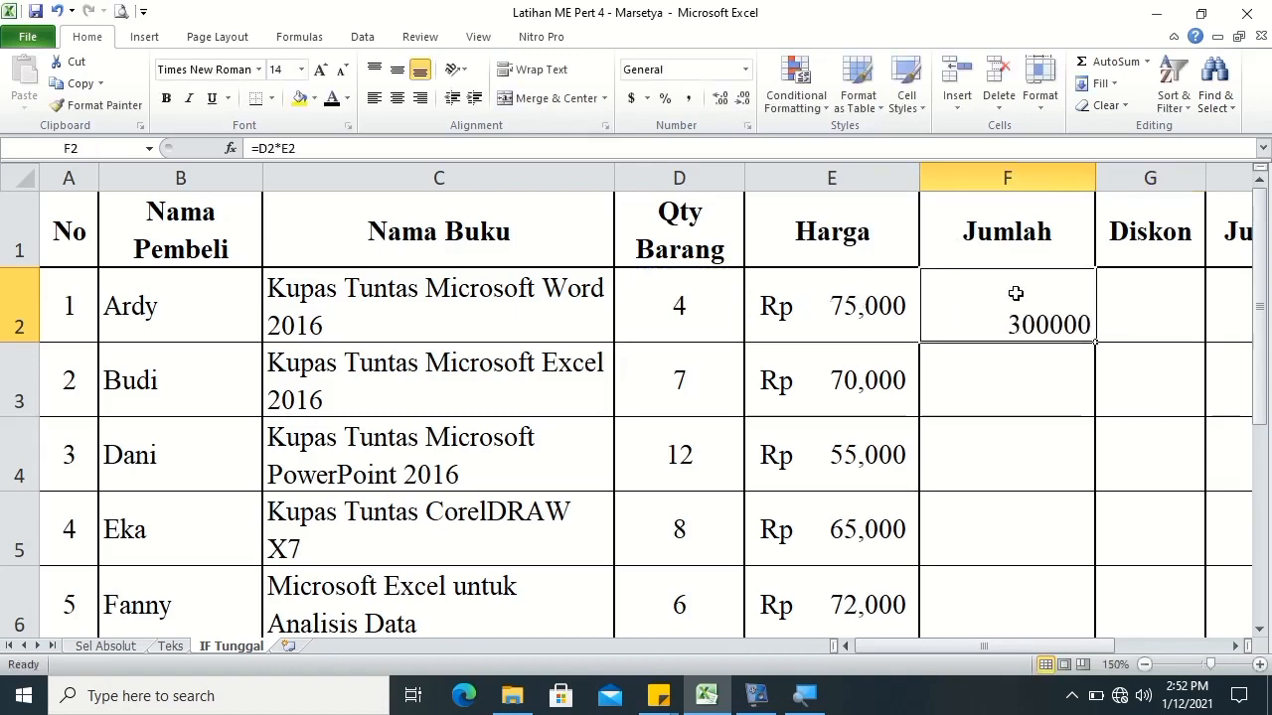
pyautogui.click(745, 70)
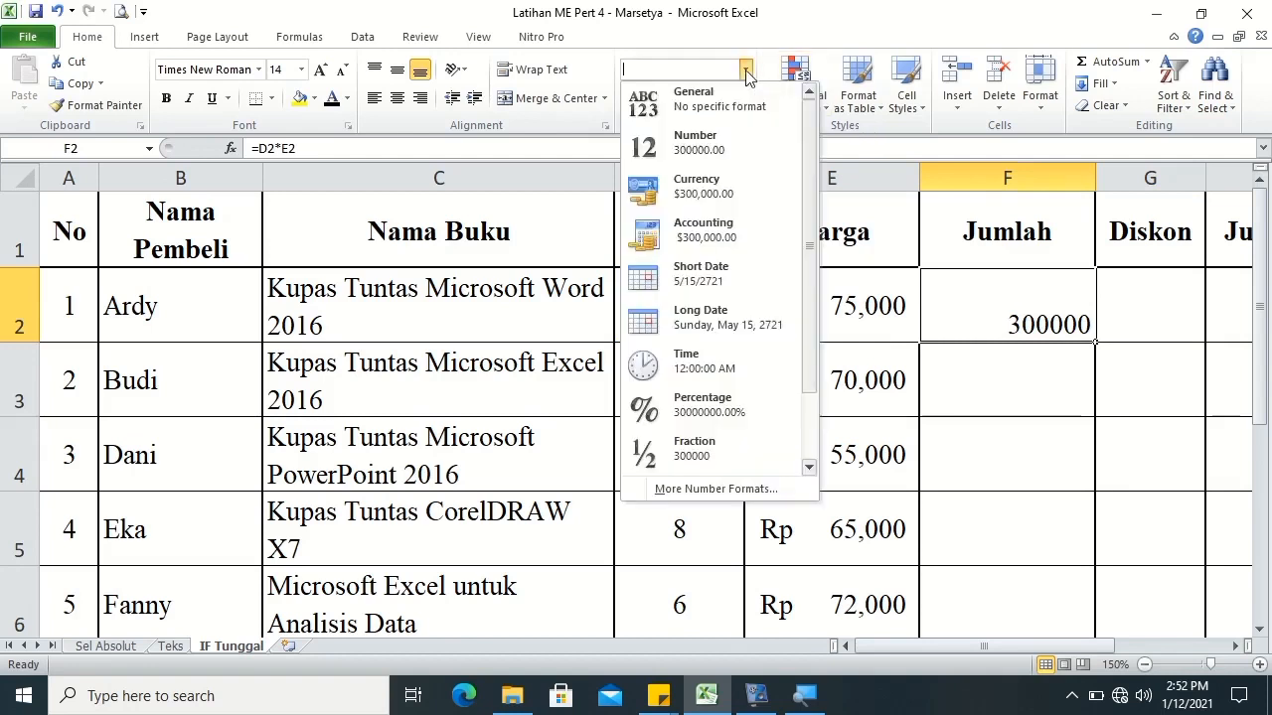
pyautogui.click(703, 233)
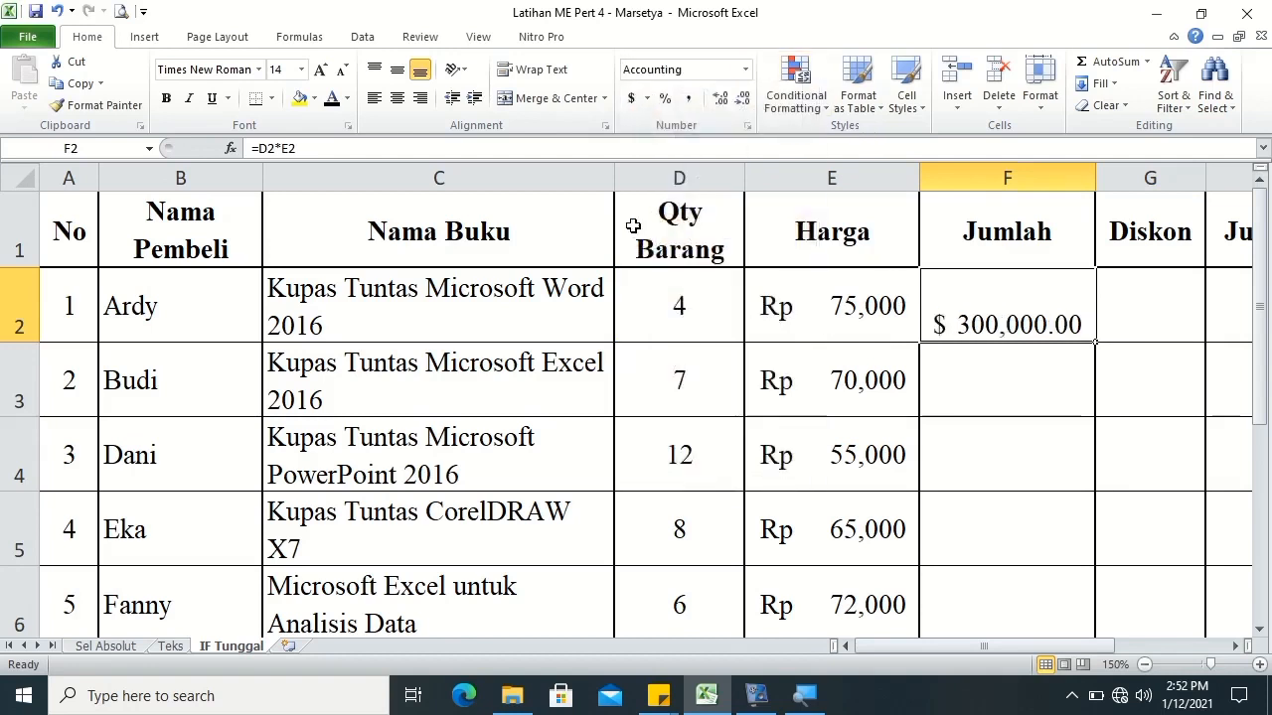
# - Set the currency symbol of cell F2 to Rp Indonesian and align its content vertically in the middle
pyautogui.rightClick(1007, 311)
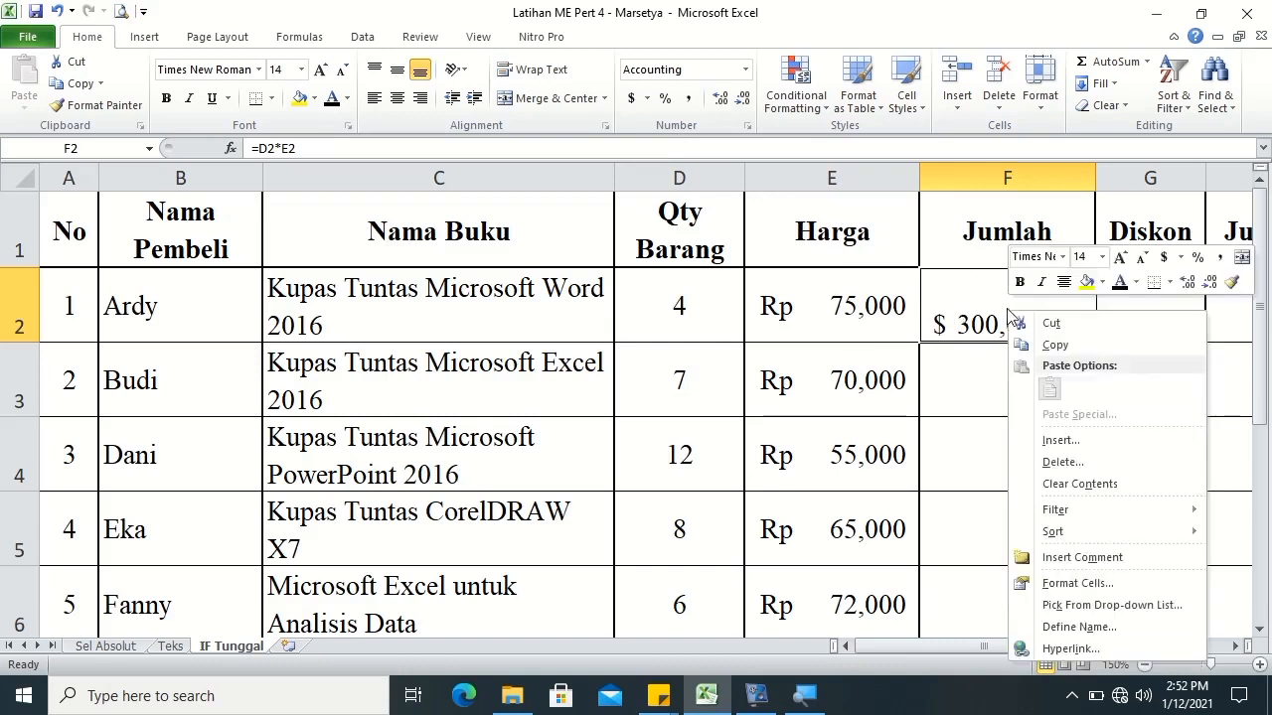
pyautogui.click(647, 98)
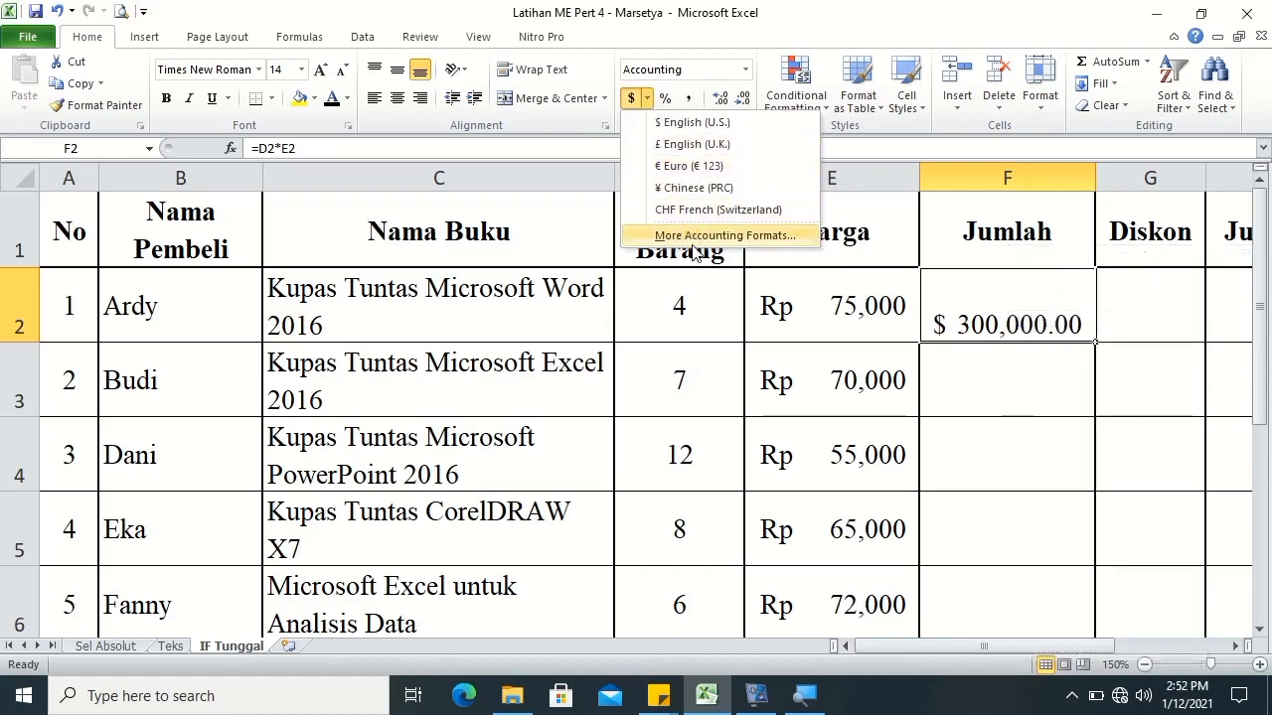
pyautogui.click(722, 239)
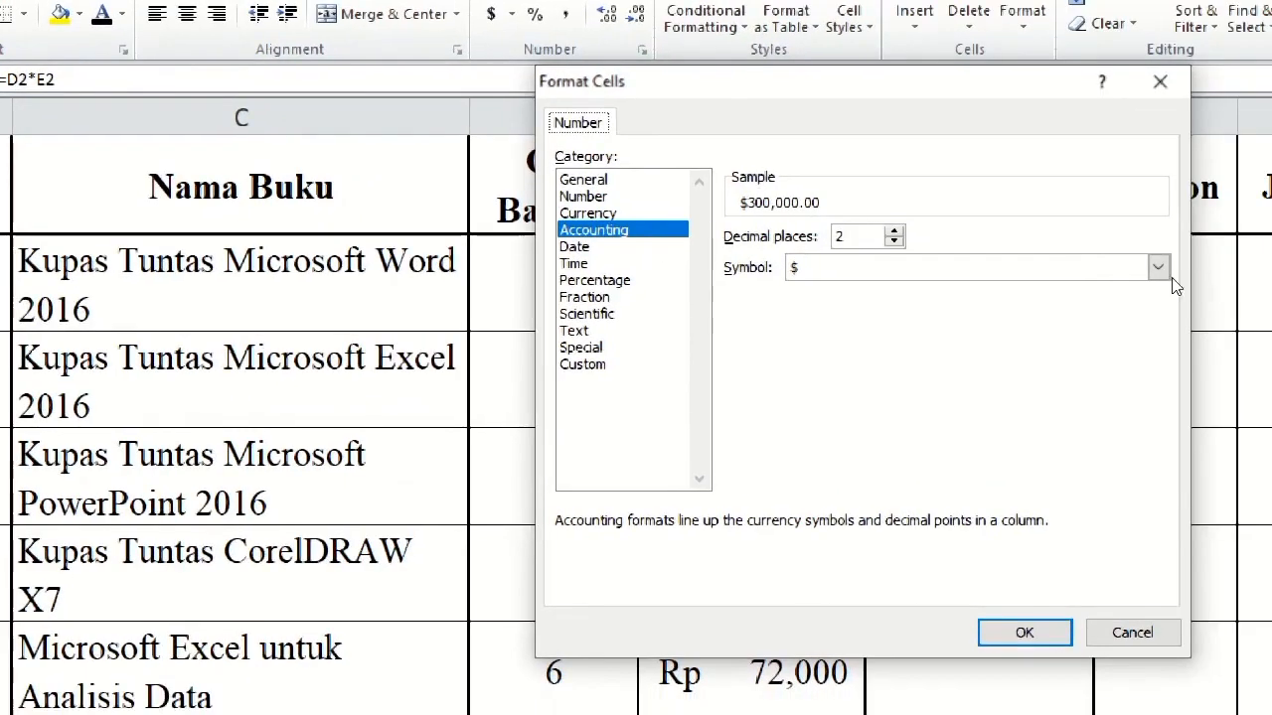
pyautogui.click(1259, 295)
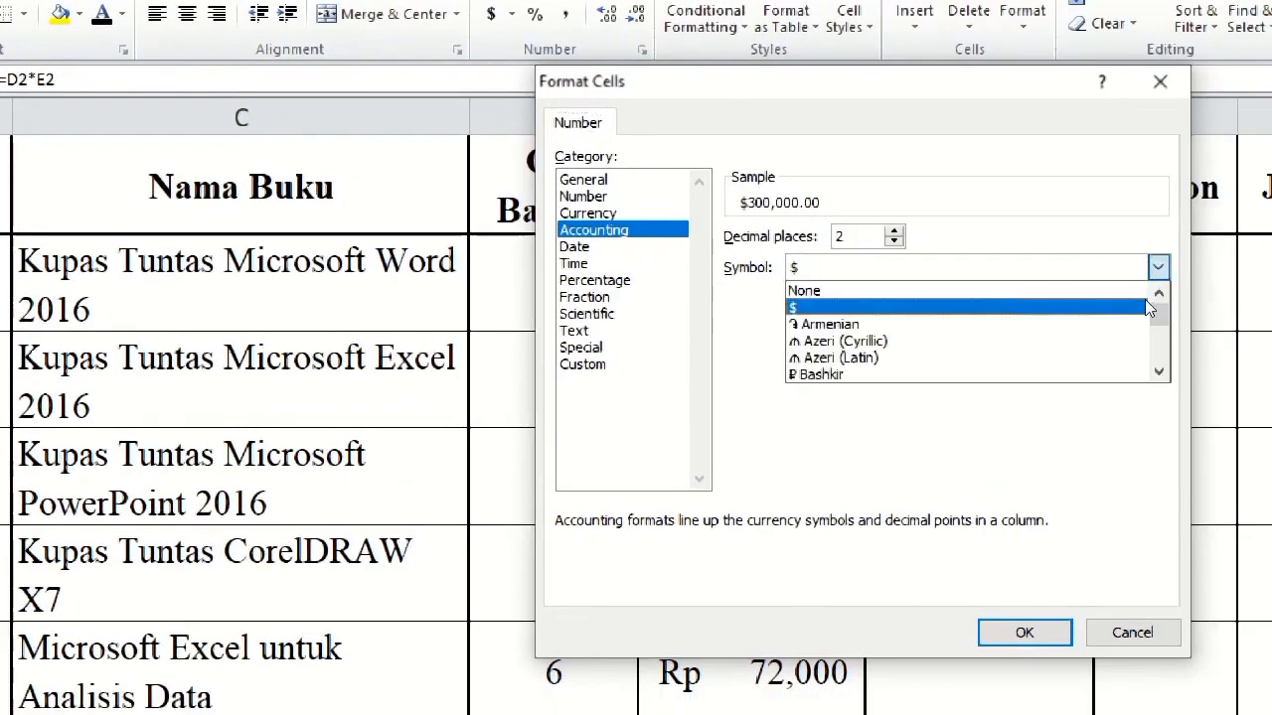
pyautogui.click(1153, 375)
pyautogui.click(1153, 375)
pyautogui.moveTo(1150, 380); pyautogui.dragTo(1150, 378)
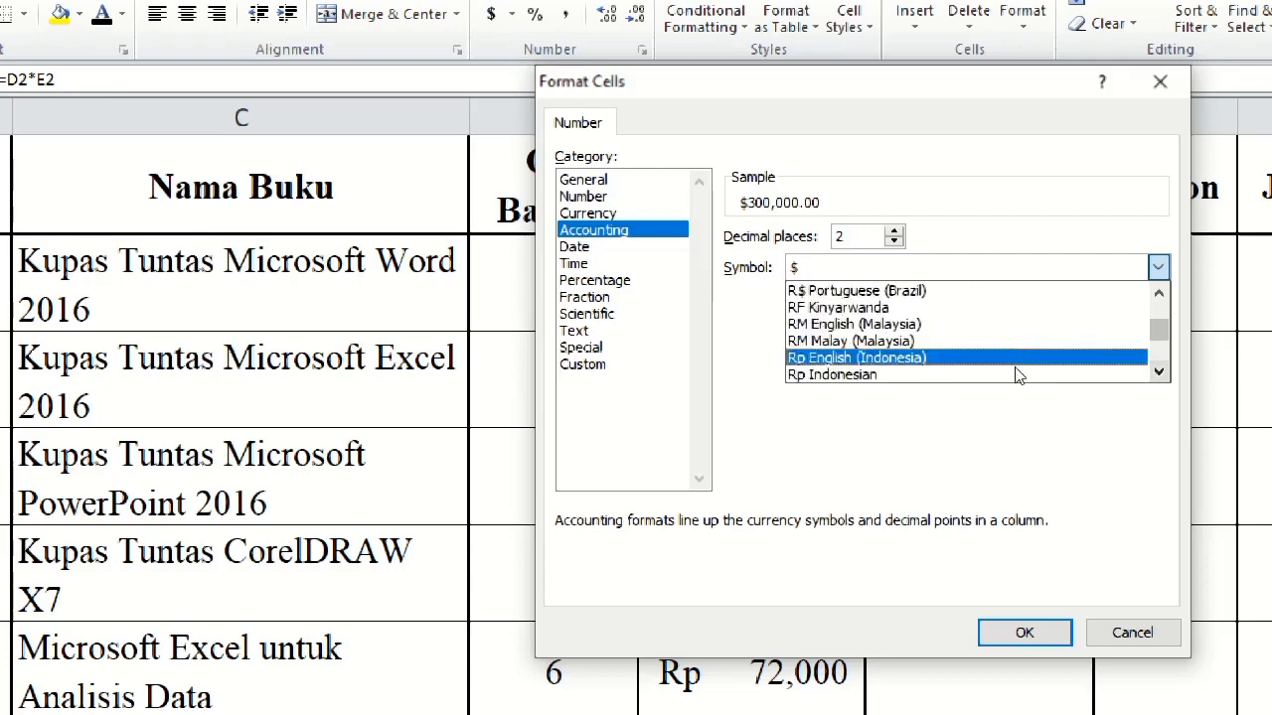
pyautogui.click(990, 378)
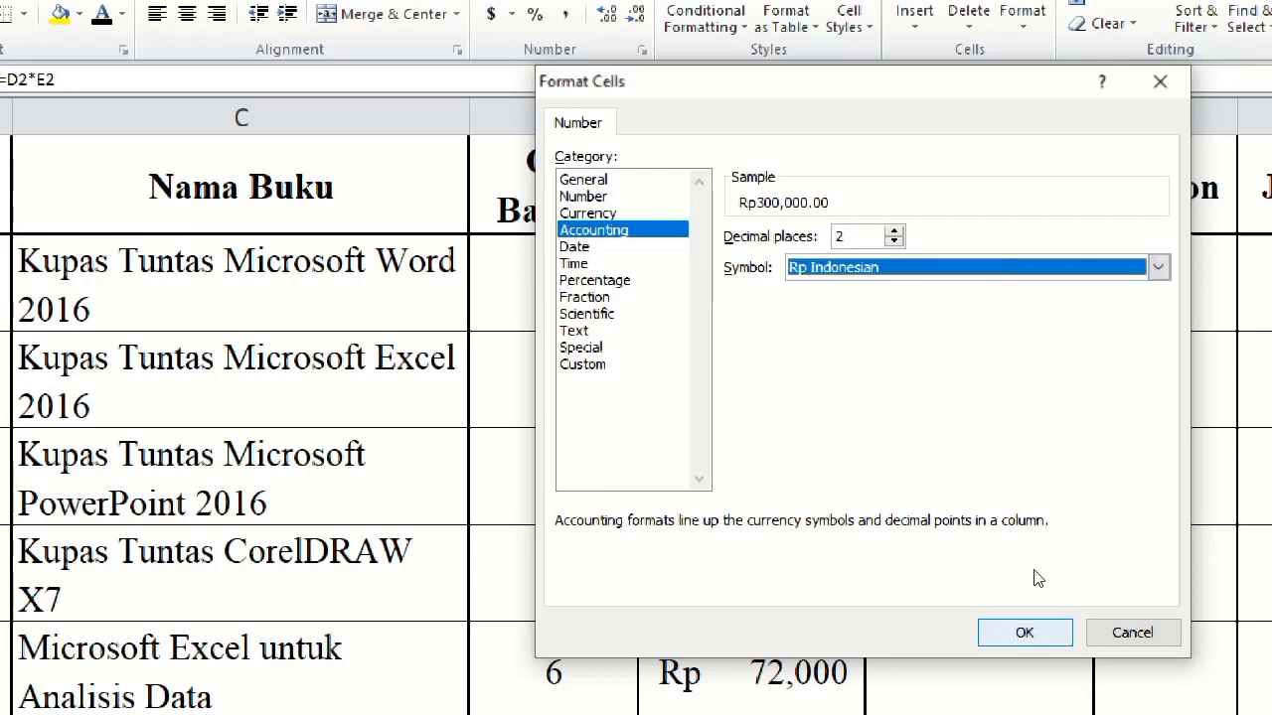
pyautogui.press('Return')
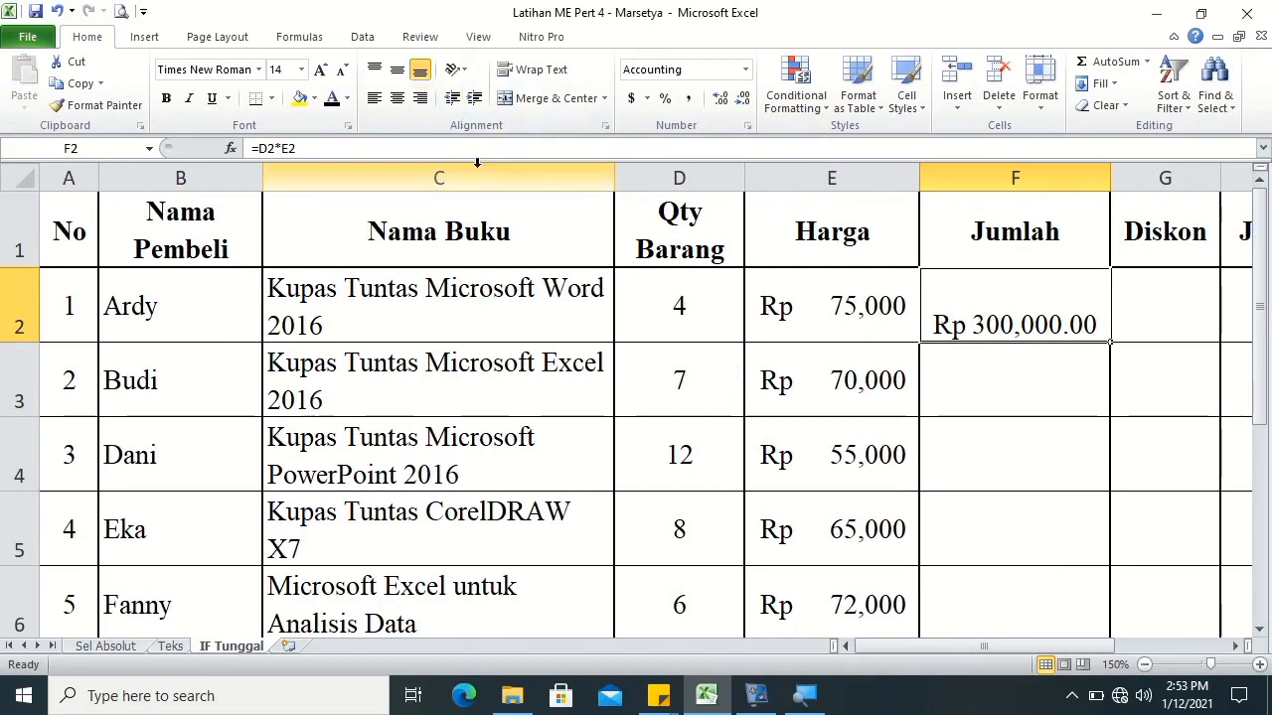
pyautogui.click(396, 73)
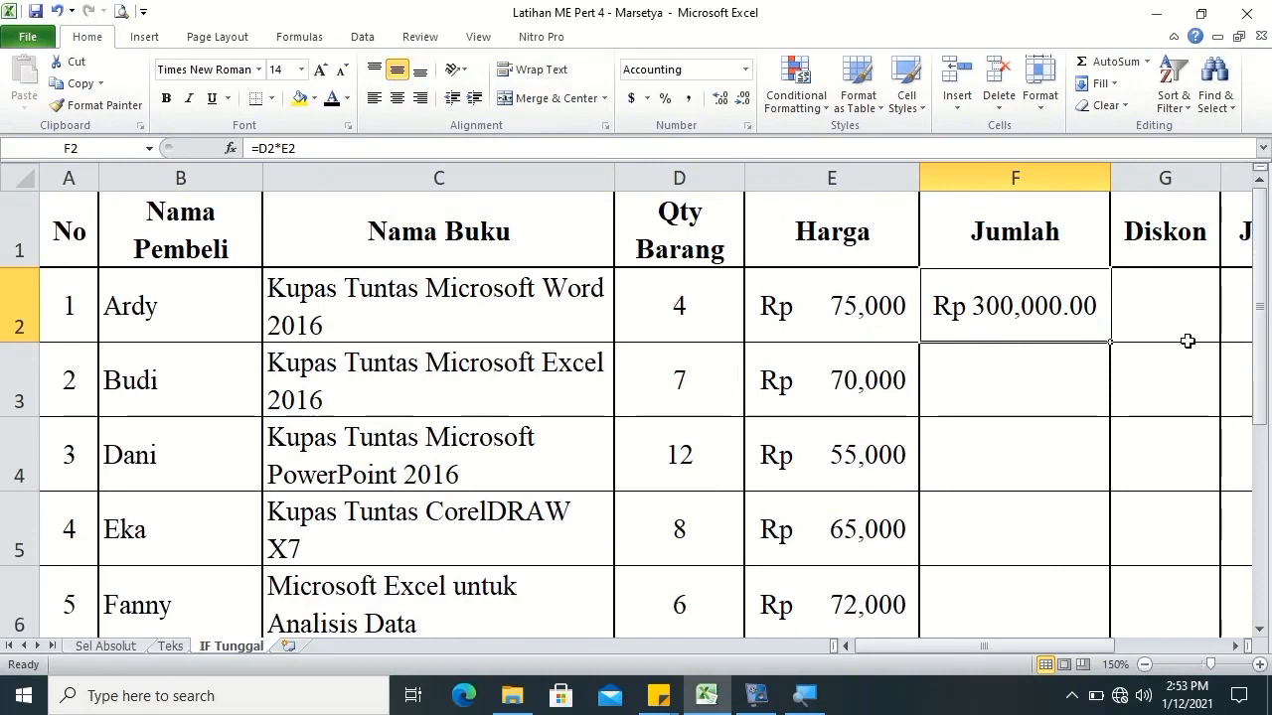
# - Begin an IF formula in the first Diskon cell, G2, with the logical test D2>=8, consulting the Ketentuan discount rules
pyautogui.click(1192, 303)
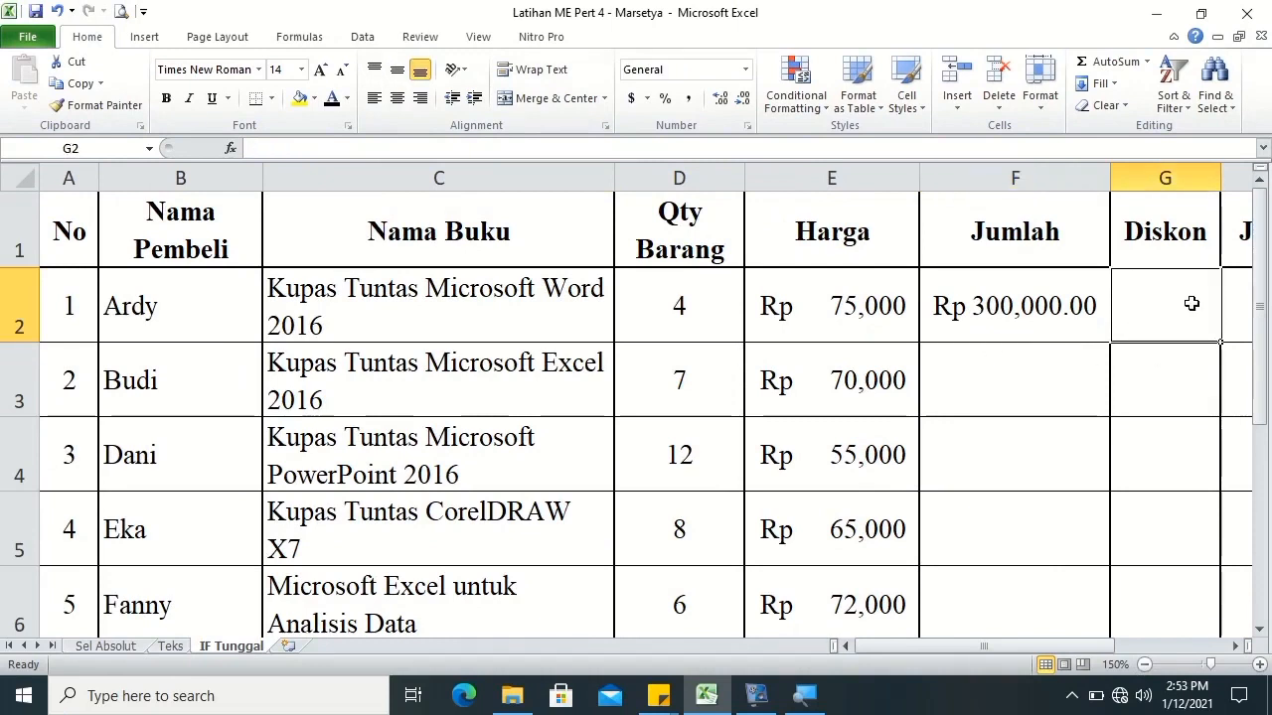
pyautogui.write('=')
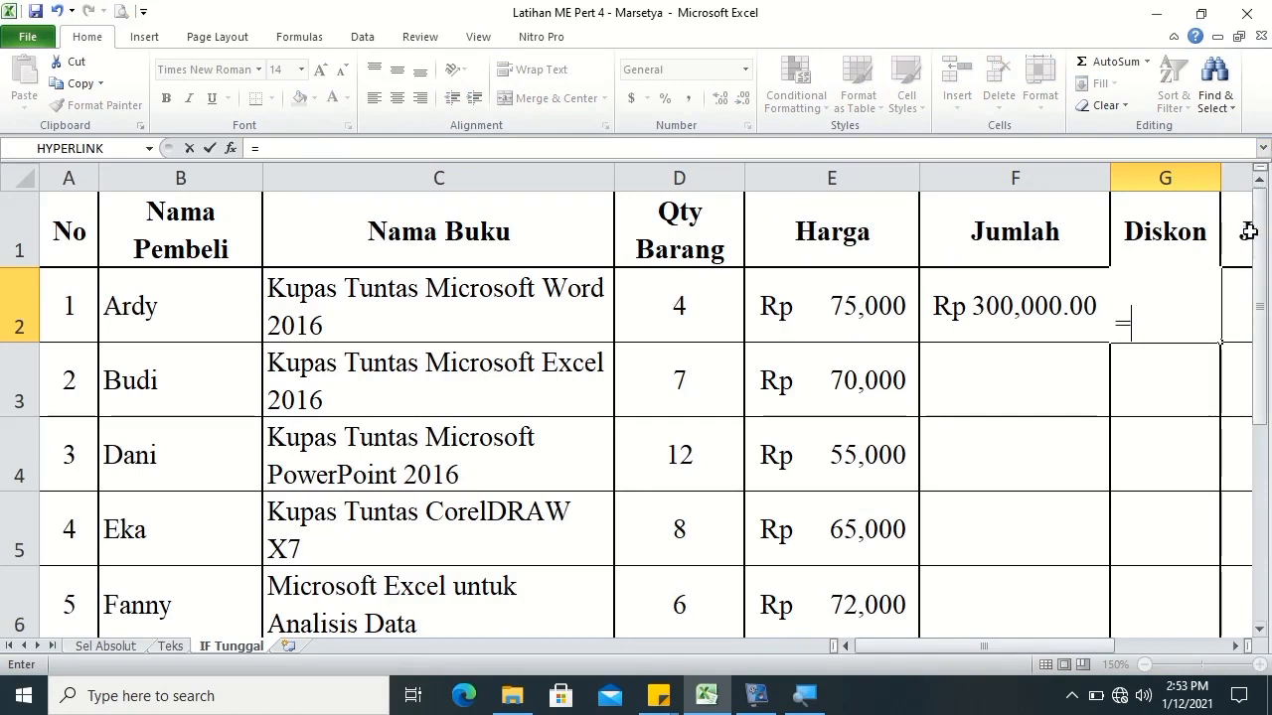
pyautogui.moveTo(1264, 252); pyautogui.dragTo(1264, 260)
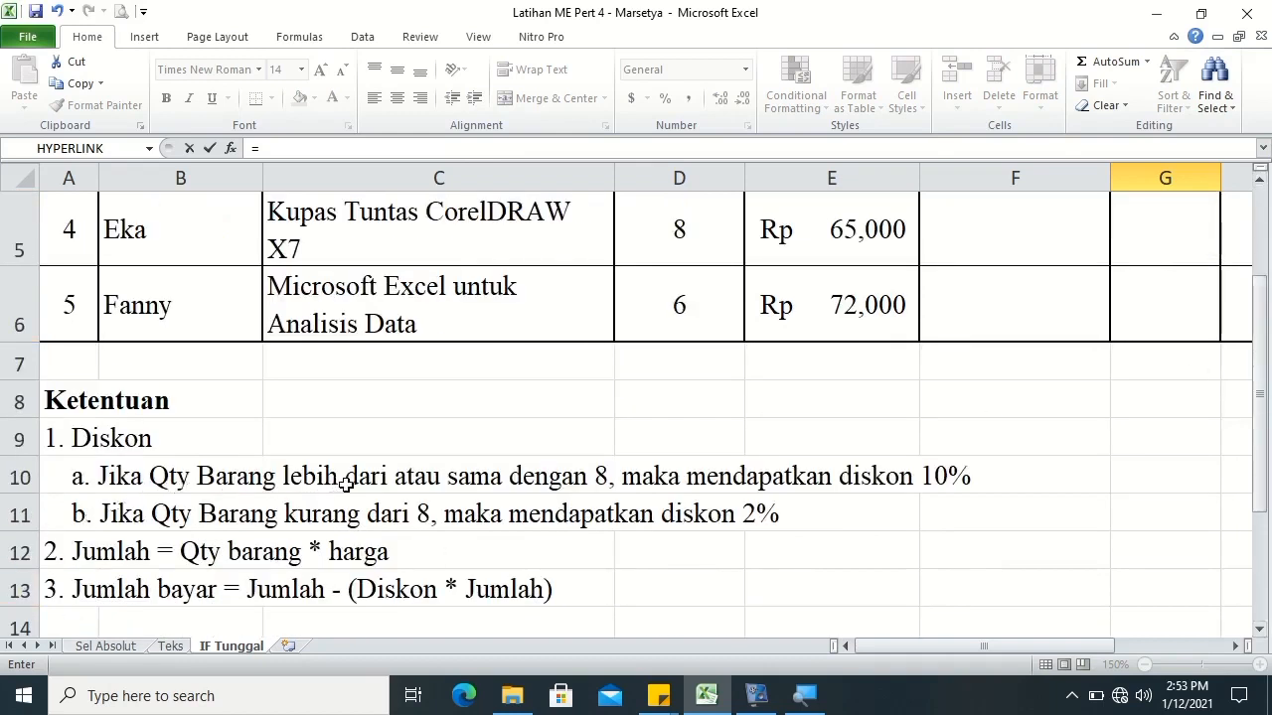
pyautogui.moveTo(1254, 425); pyautogui.dragTo(1256, 260)
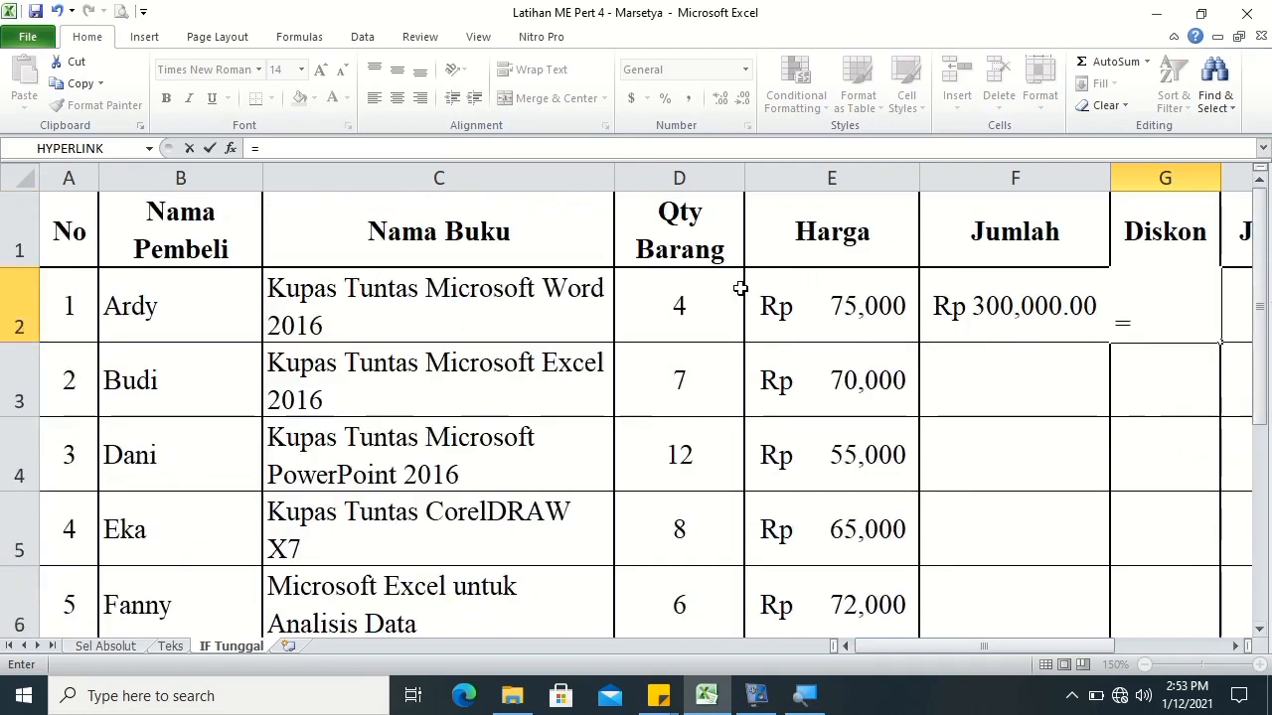
pyautogui.write('if')
pyautogui.press('Tab')
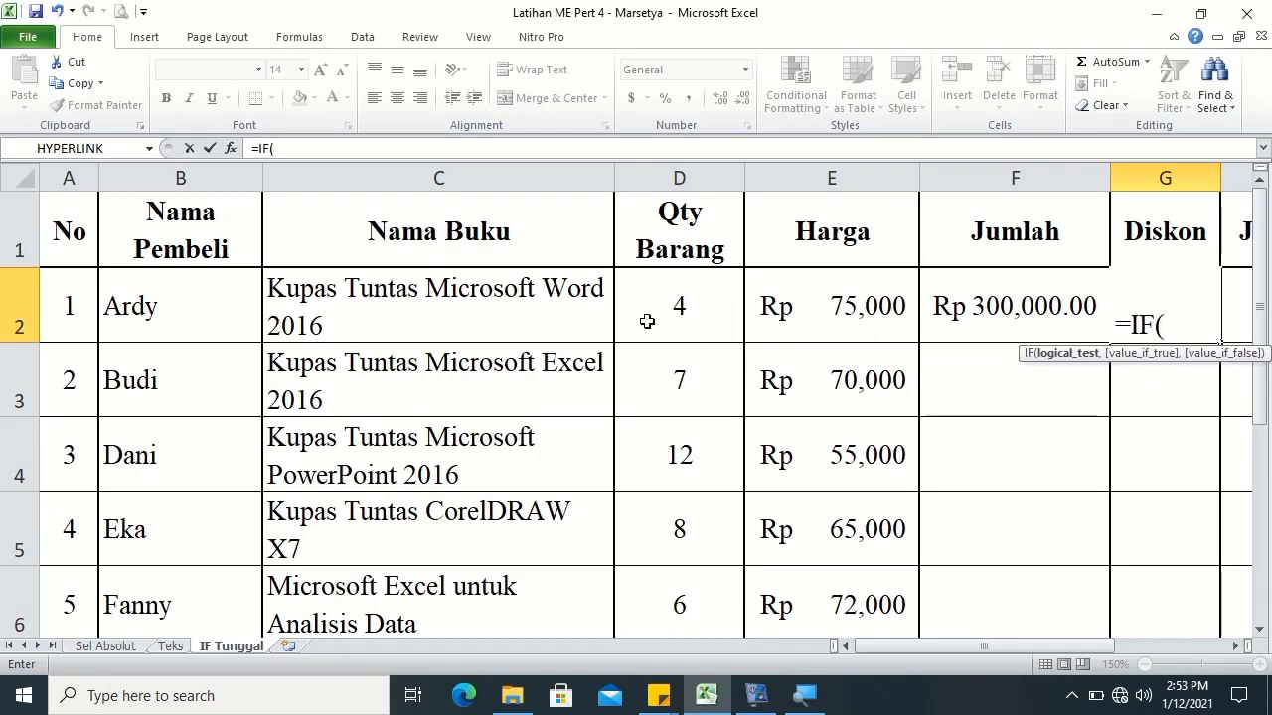
pyautogui.click(681, 305)
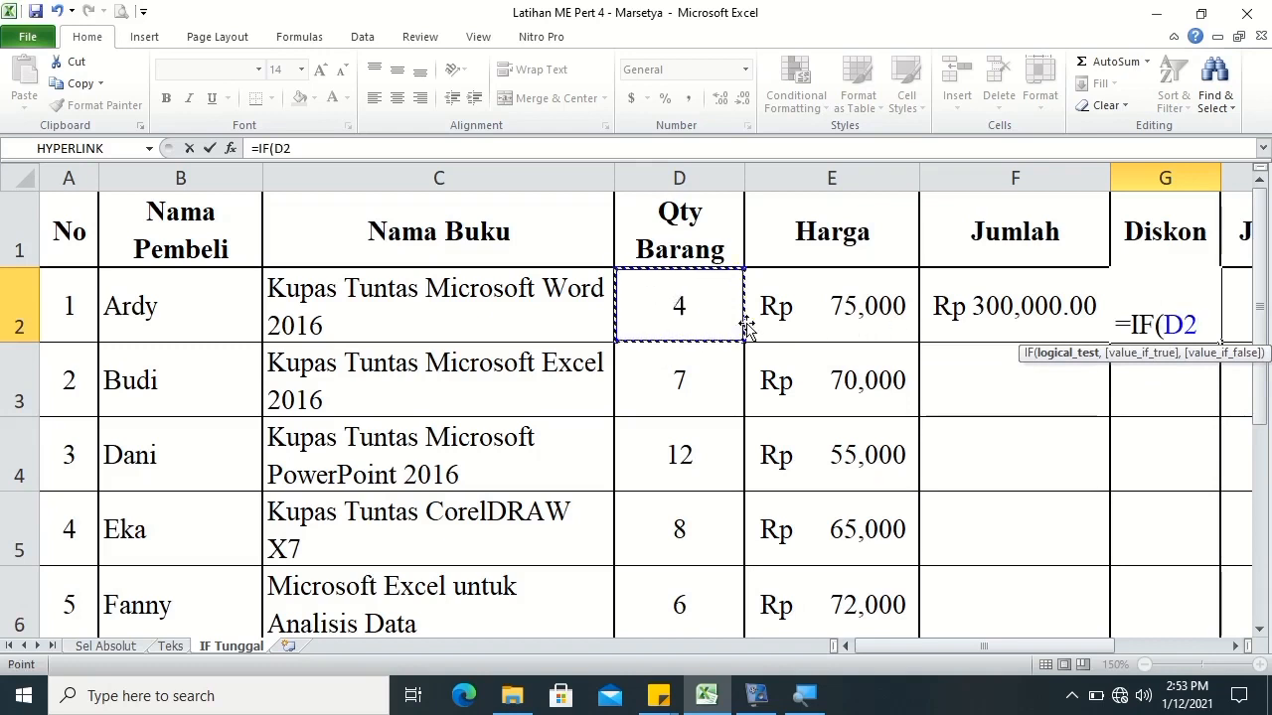
pyautogui.write('>=8')
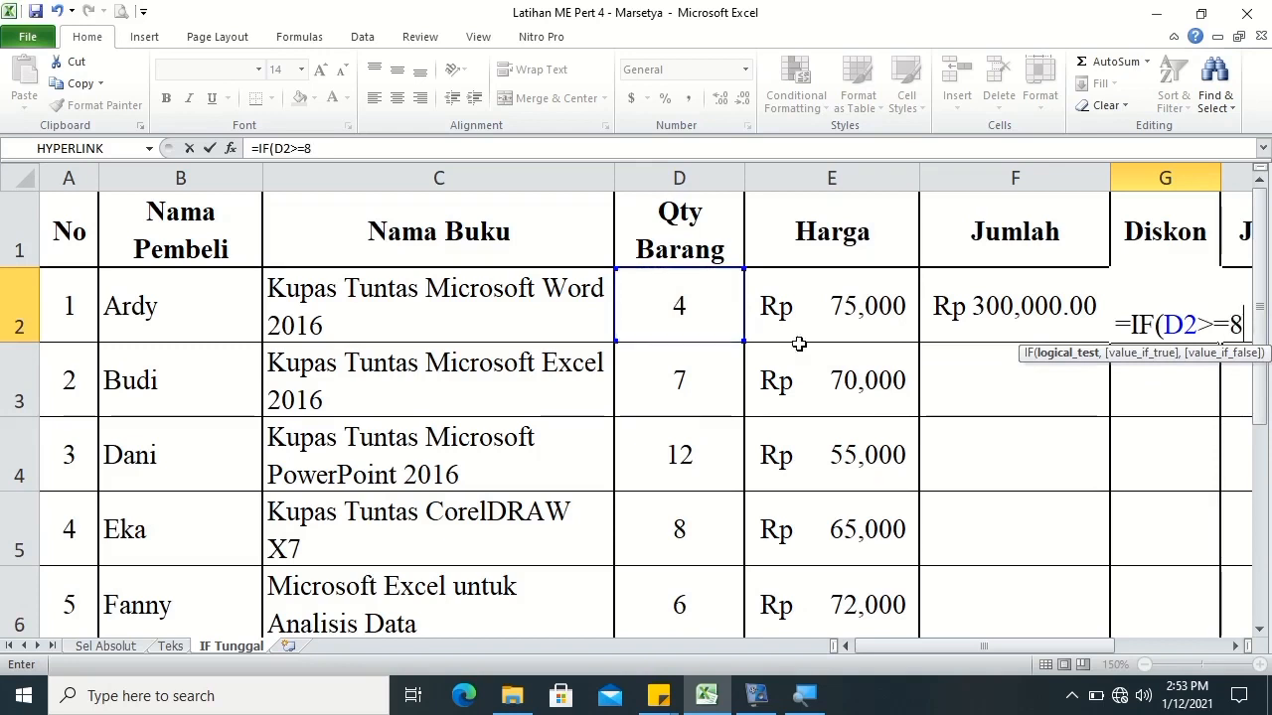
# - Complete the IF formula in G2 with 10% as the value if true and 2% as the value if false
pyautogui.click(1232, 647)
pyautogui.click(1232, 647)
pyautogui.write(',')
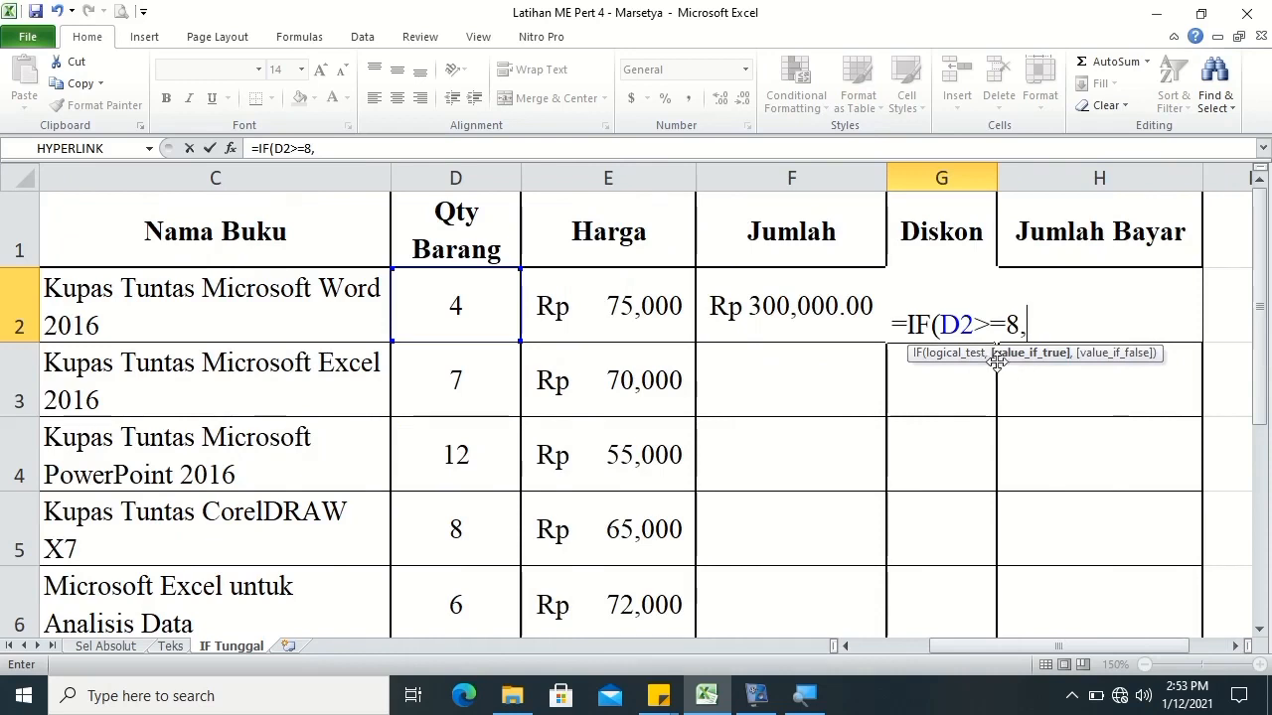
pyautogui.write('1')
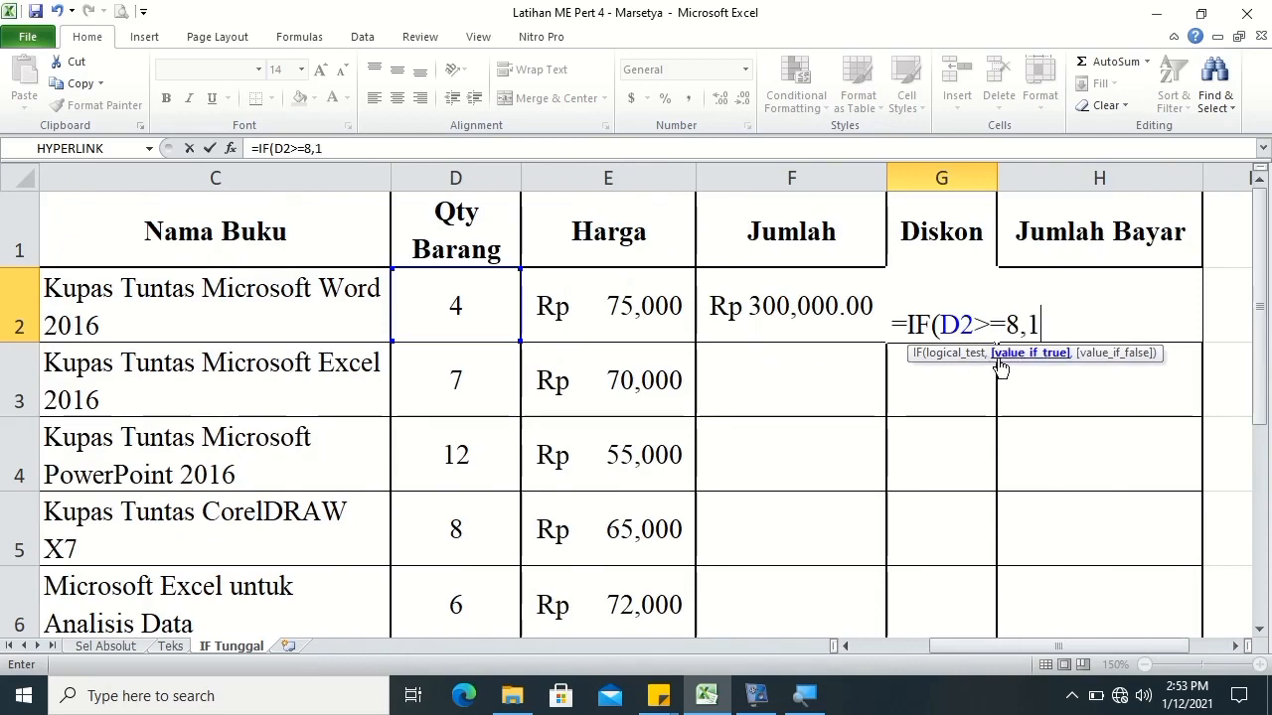
pyautogui.write('0%')
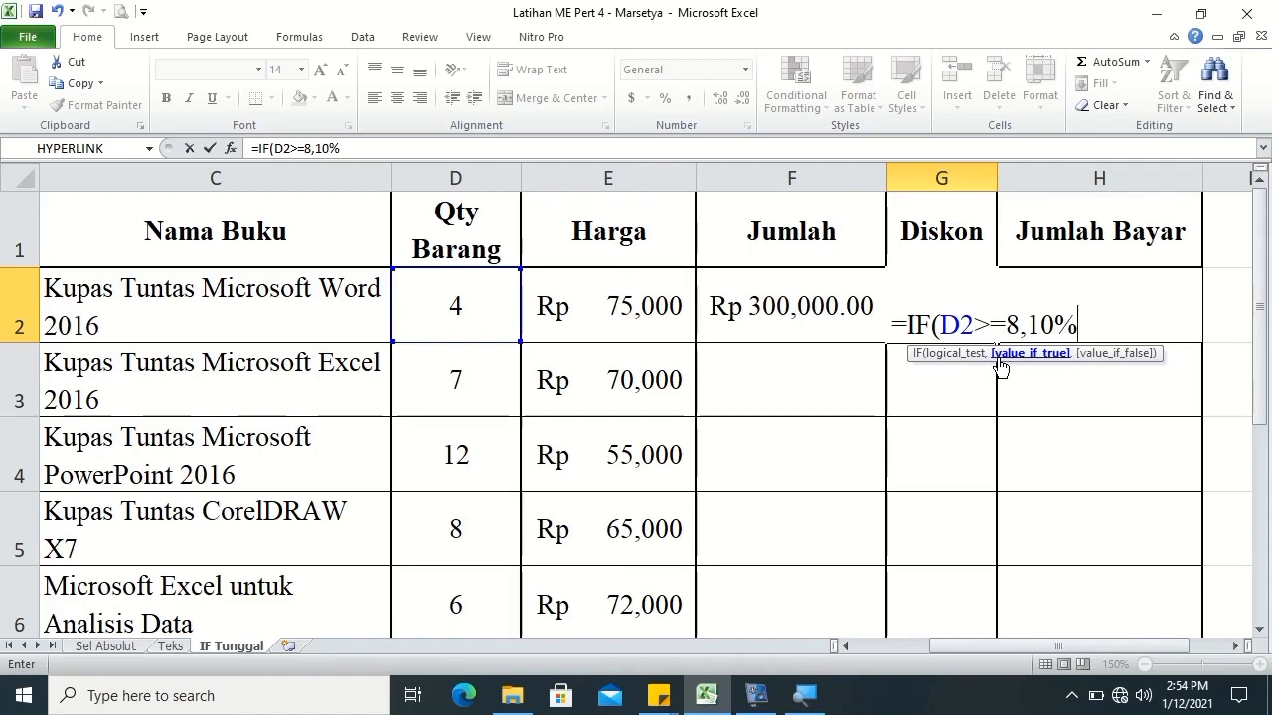
pyautogui.write(',')
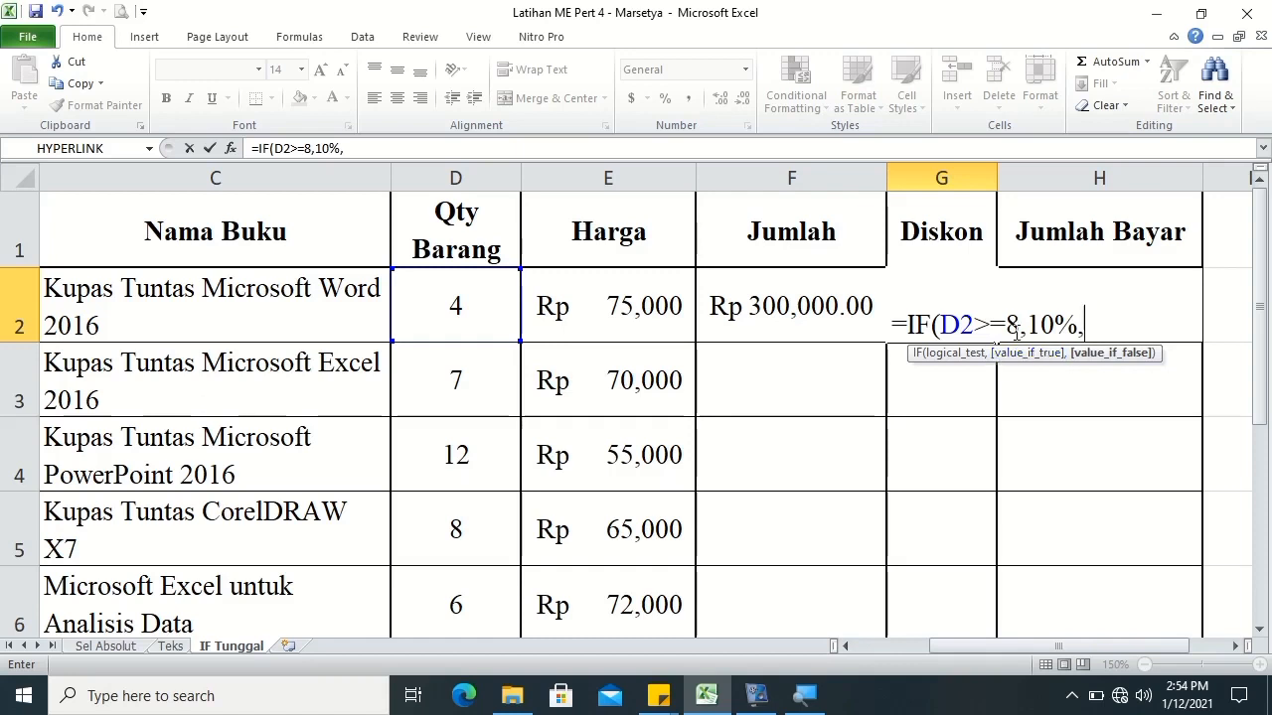
pyautogui.write('2')
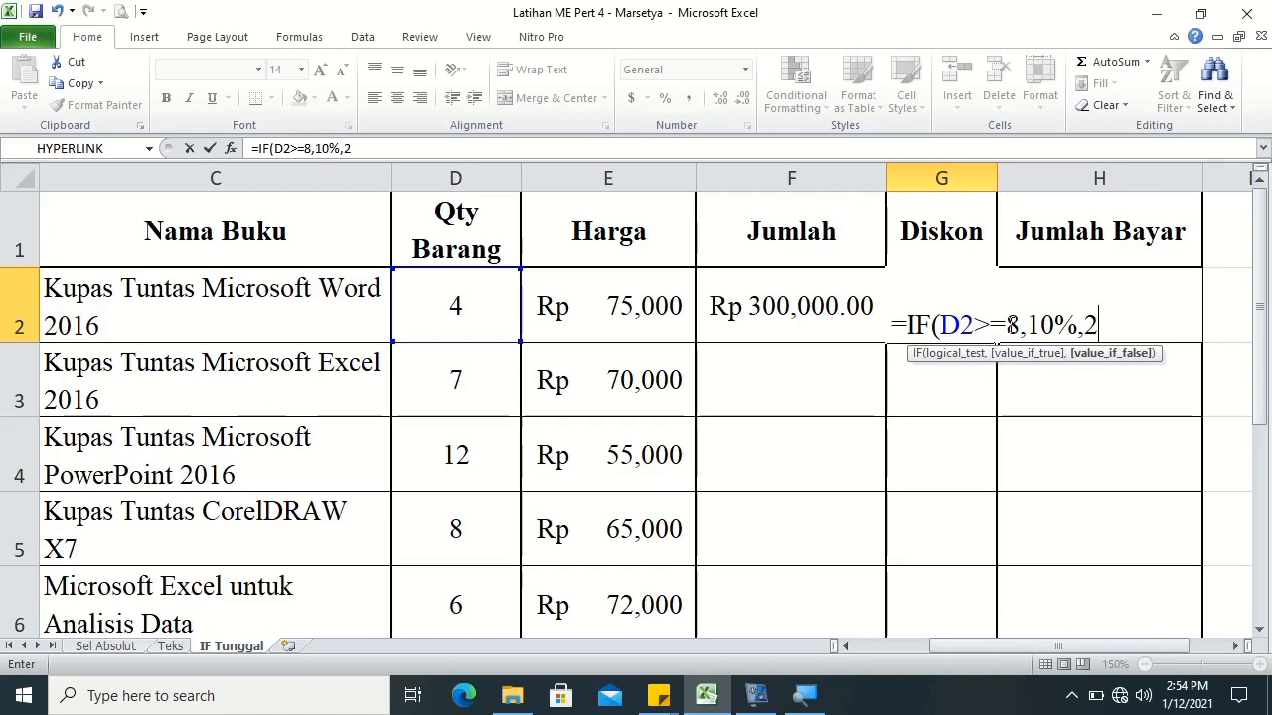
pyautogui.write('%')
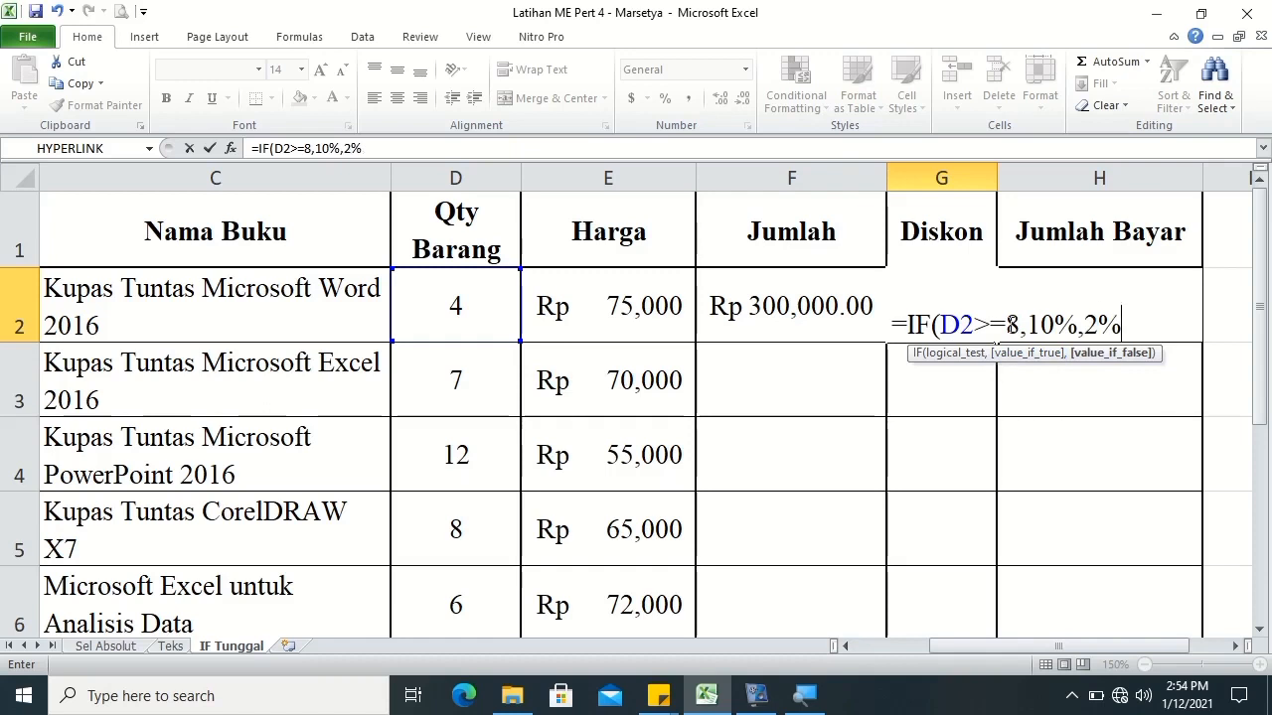
pyautogui.click(1103, 314)
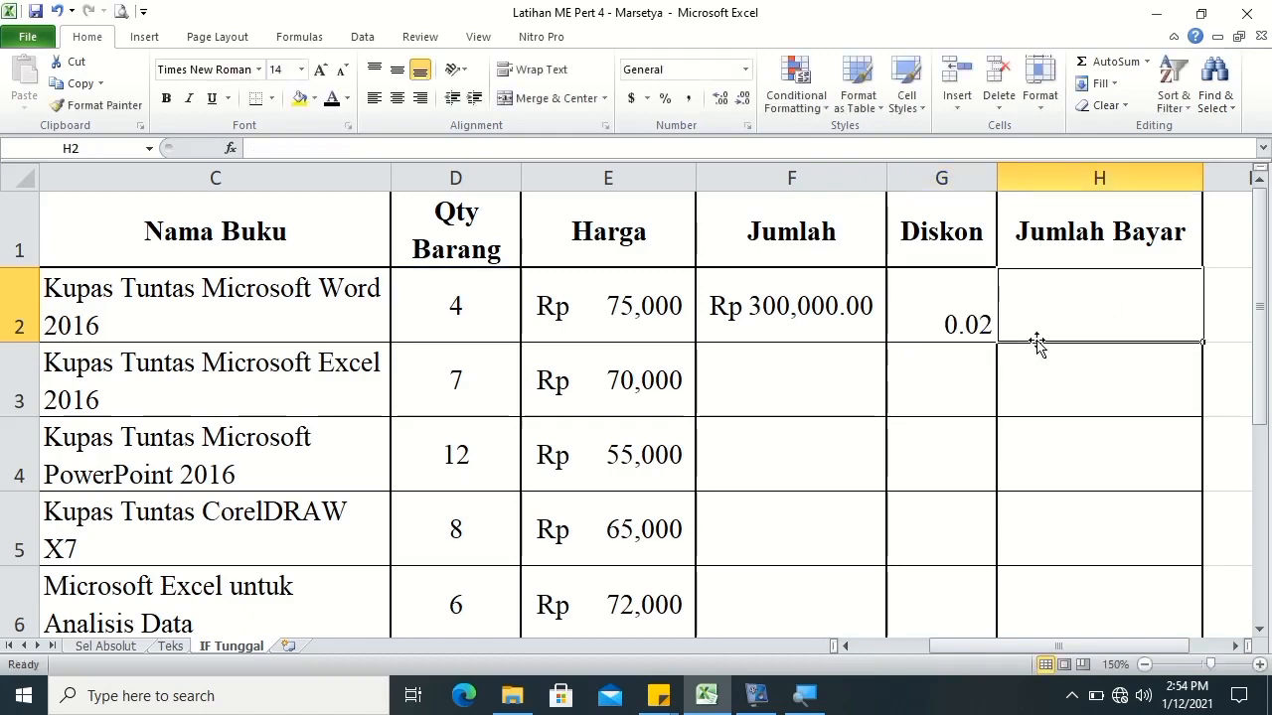
# - Format the Diskon value in G2 as a percentage and centre it vertically and horizontally
pyautogui.click(919, 286)
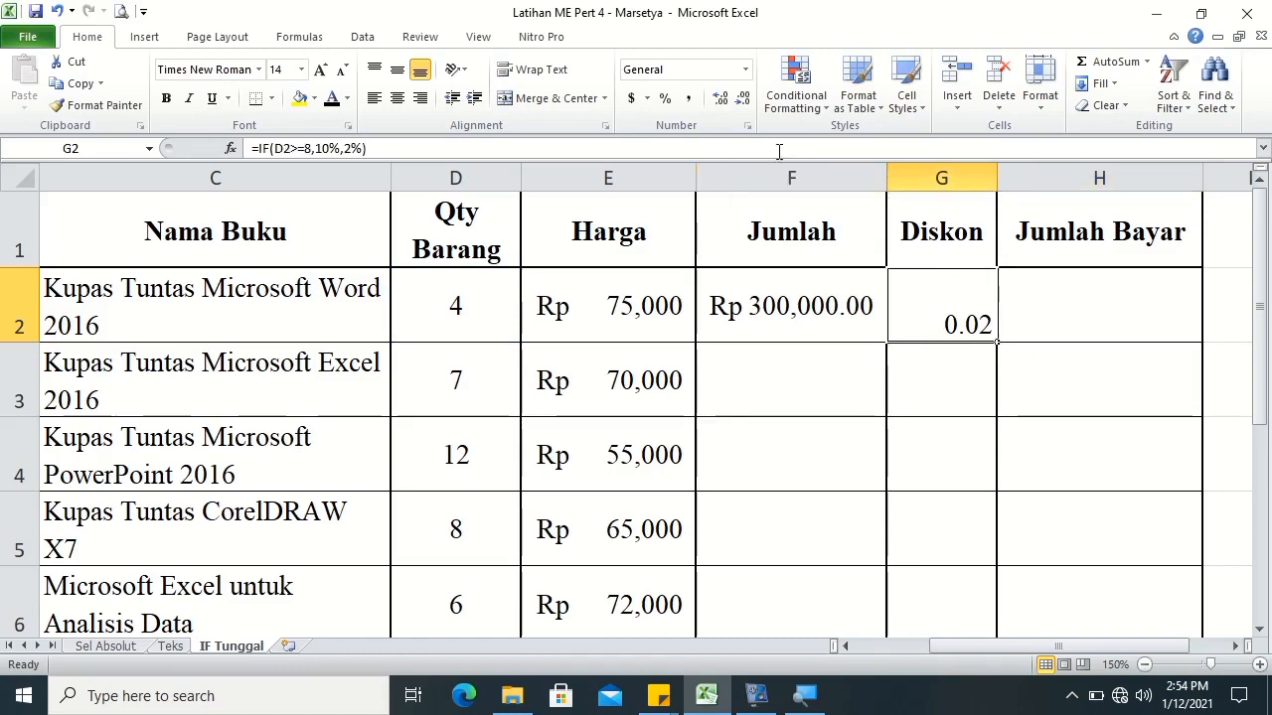
pyautogui.click(671, 106)
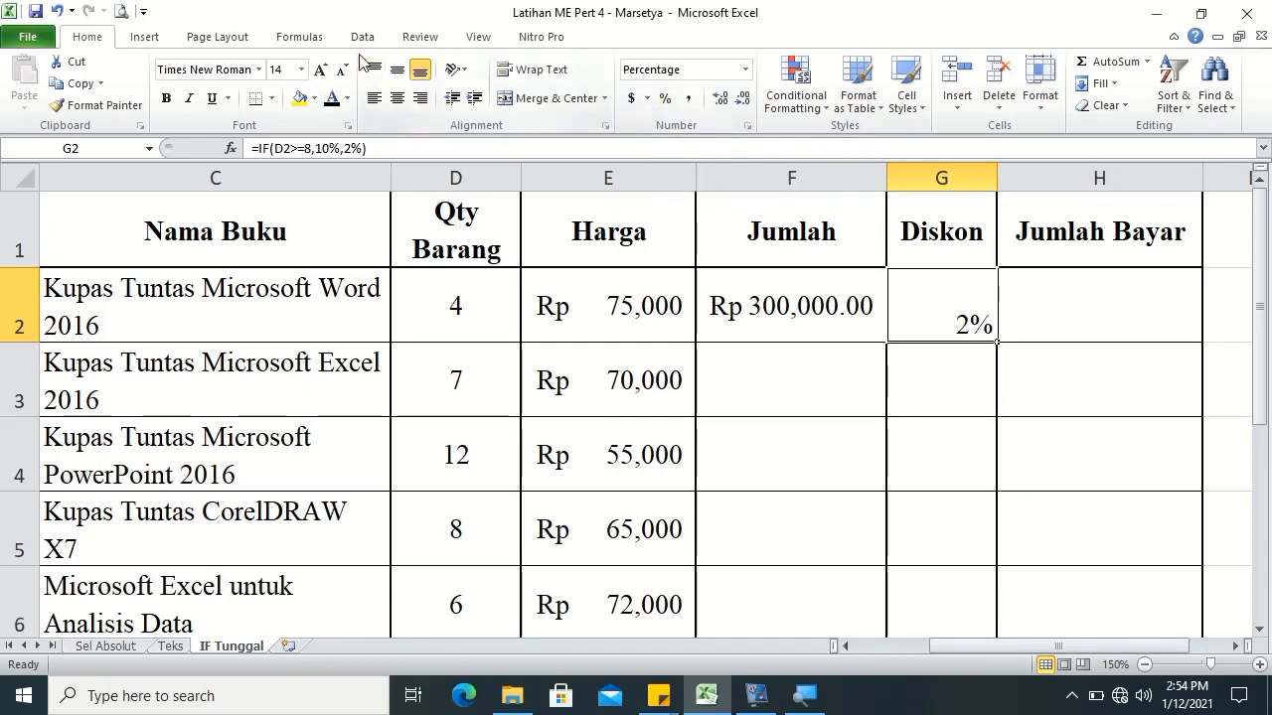
pyautogui.click(398, 71)
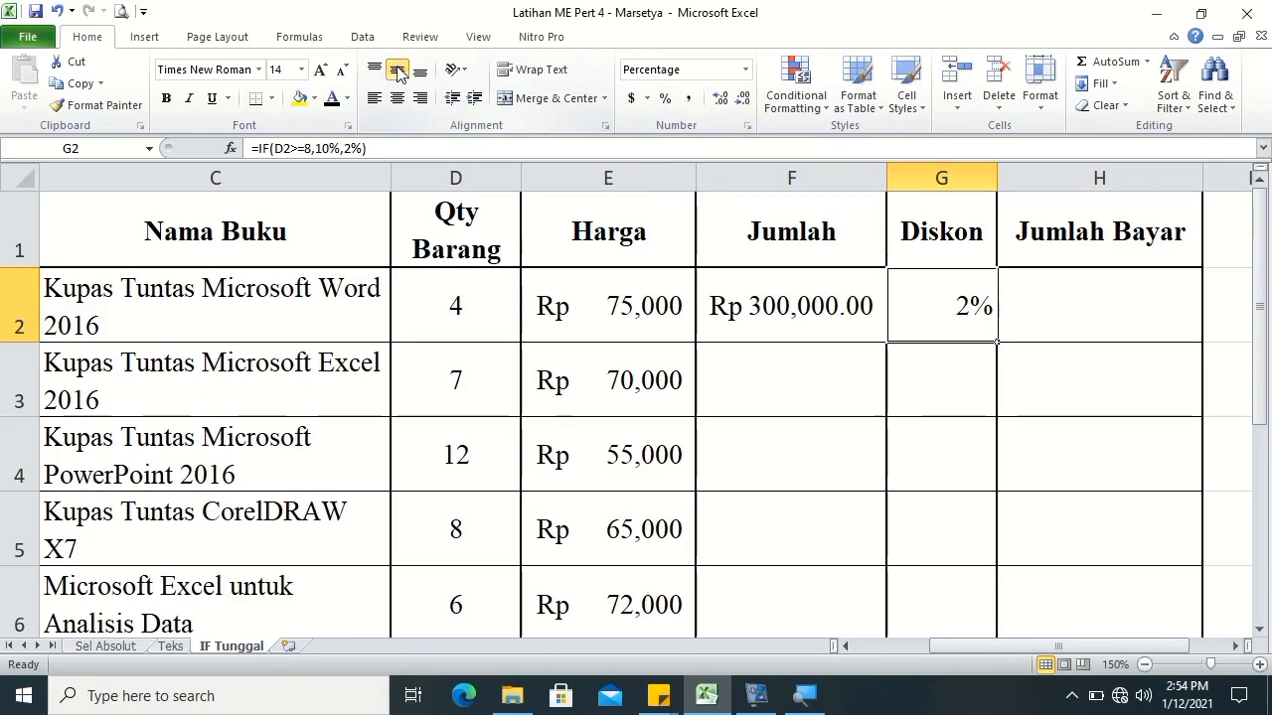
pyautogui.click(396, 100)
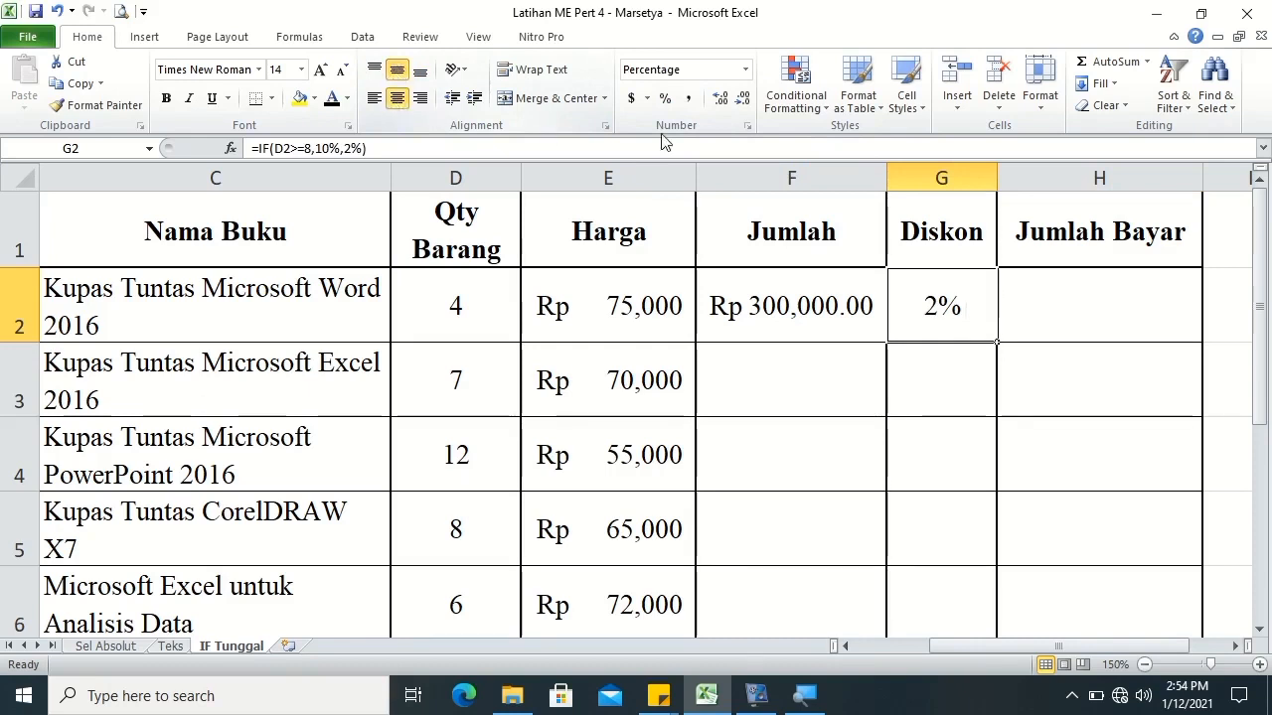
# - Enter the formula =F2-(F2*G2) in cell H2 for the first Jumlah Bayar, accepting the proposed closing parenthesis
pyautogui.click(1112, 312)
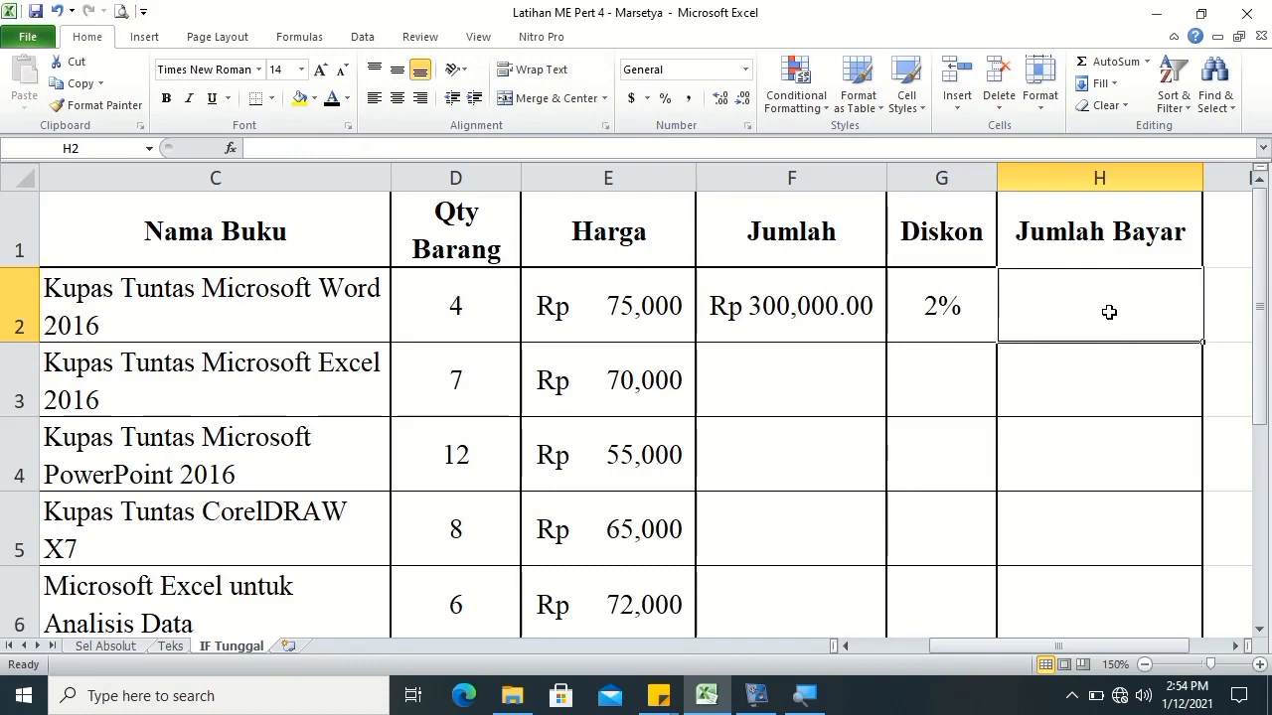
pyautogui.write('=')
pyautogui.click(783, 323)
pyautogui.write('-(')
pyautogui.click(783, 323)
pyautogui.write('*')
pyautogui.click(918, 308)
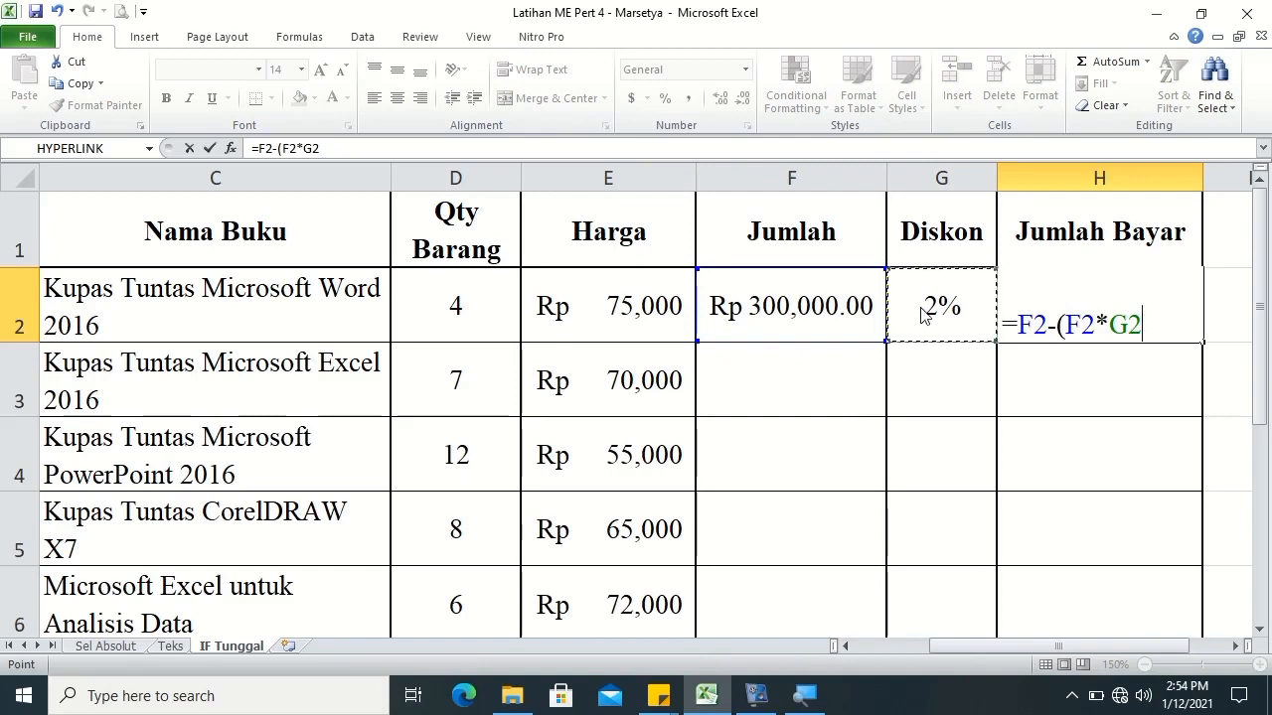
pyautogui.press('Return')
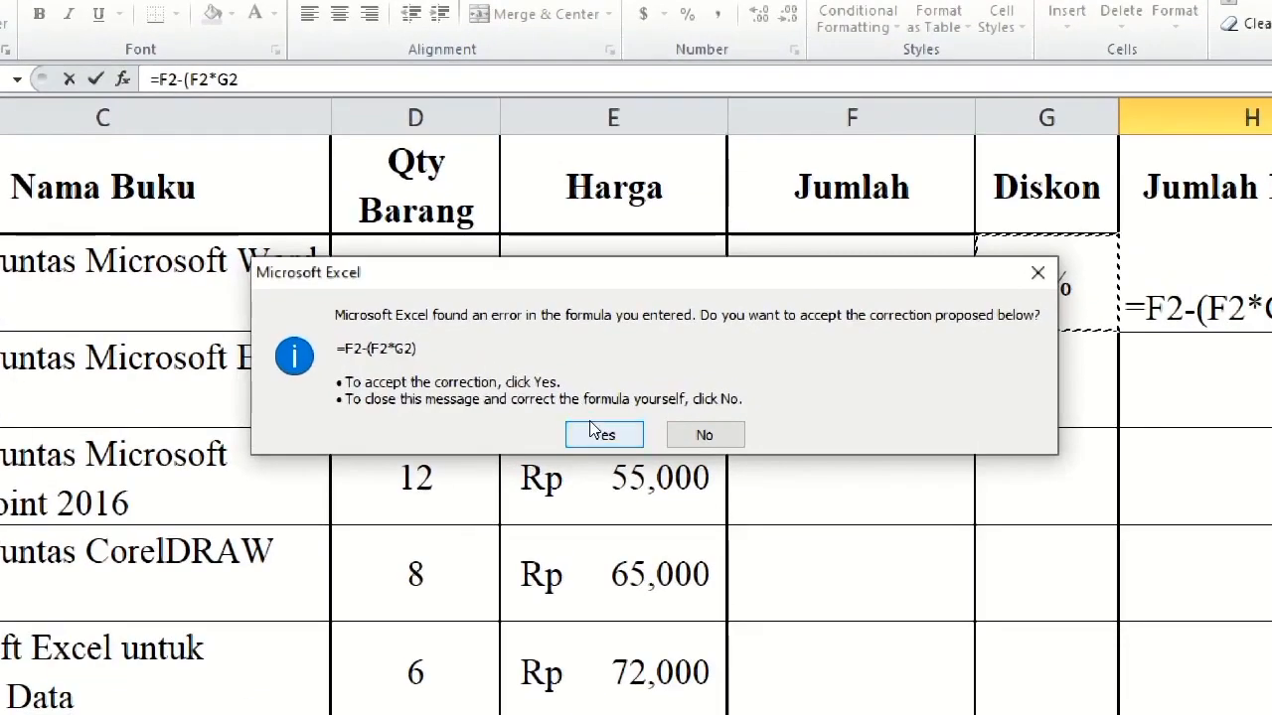
pyautogui.click(596, 433)
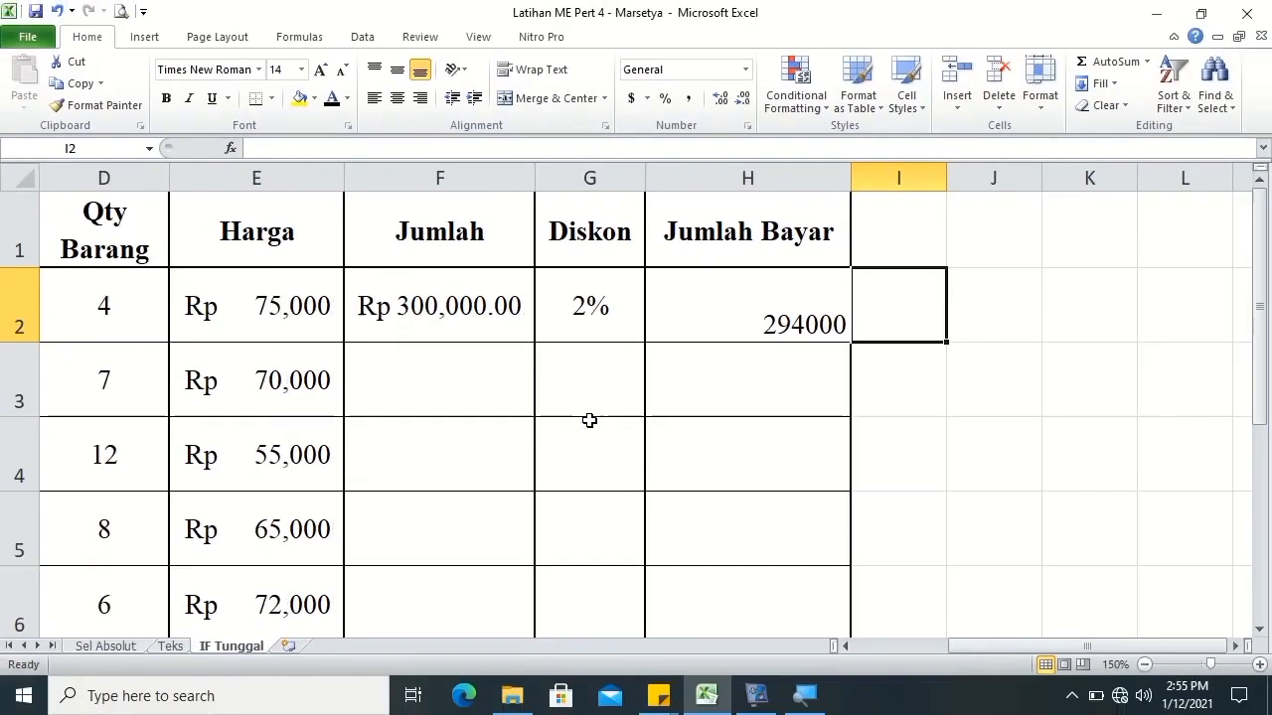
# - Format the Jumlah Bayar value in H2 as Accounting with the Rp Indonesian symbol and centre it vertically
pyautogui.click(687, 319)
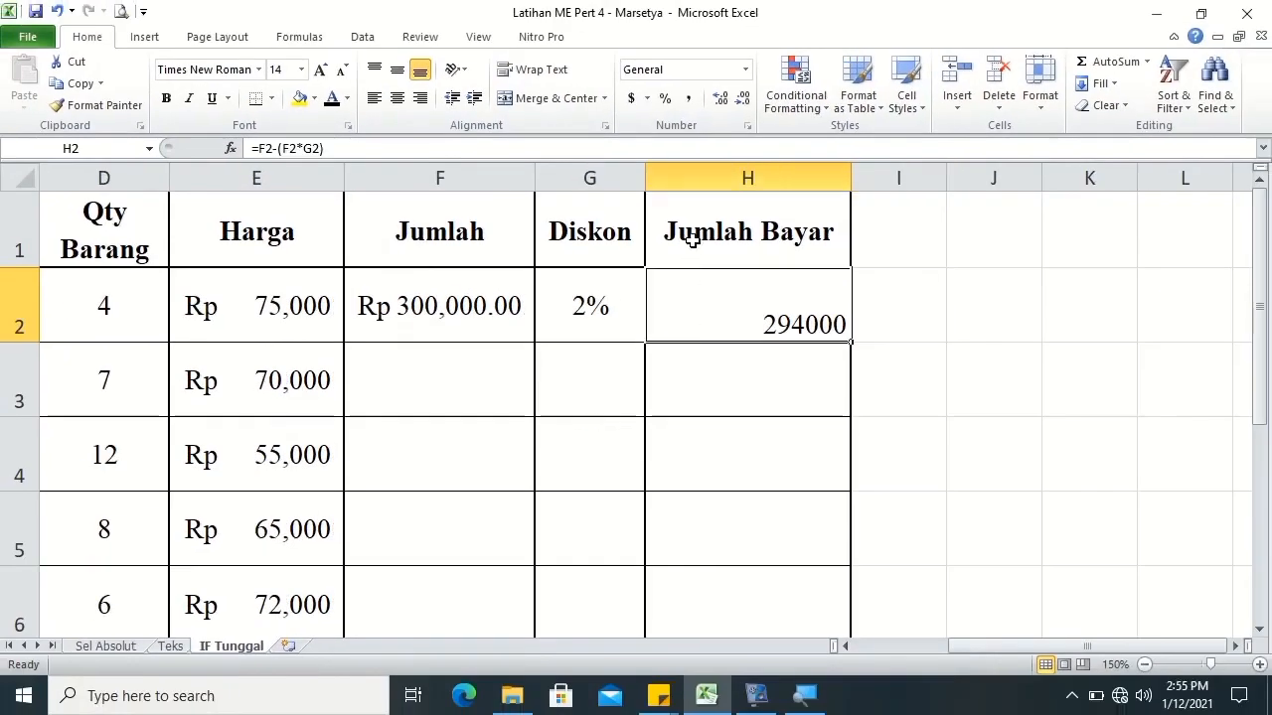
pyautogui.click(647, 99)
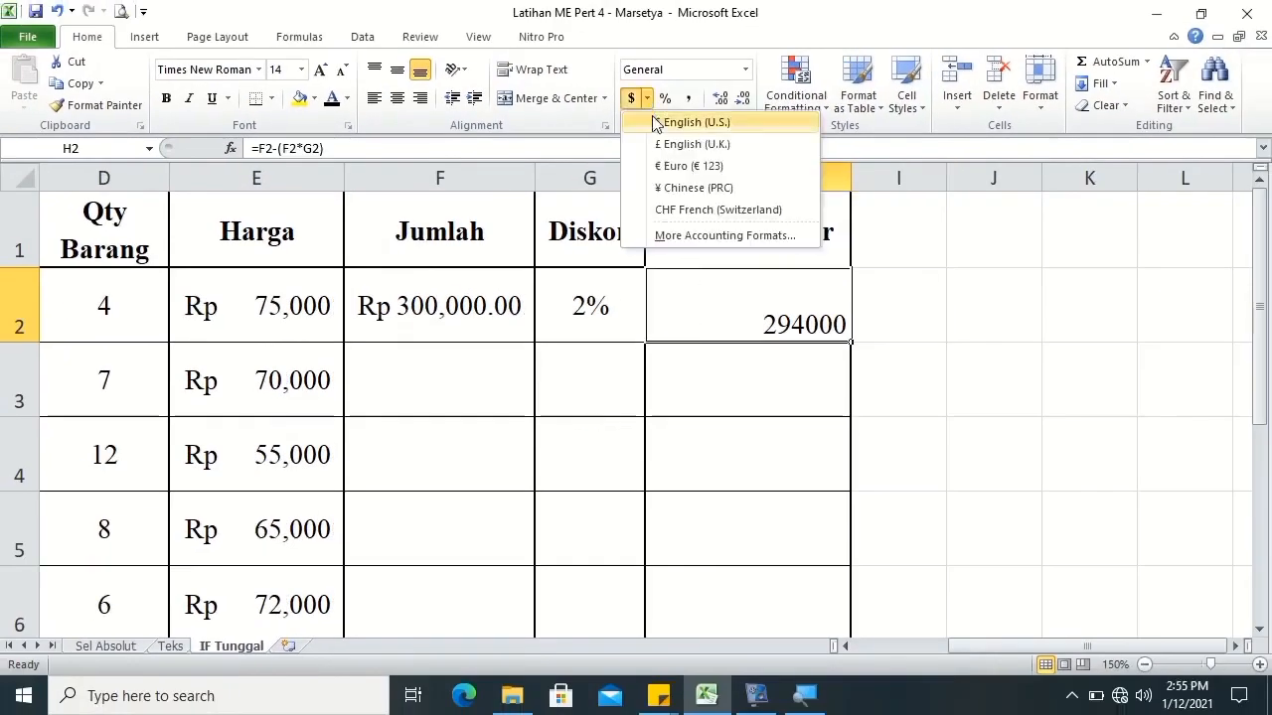
pyautogui.click(662, 239)
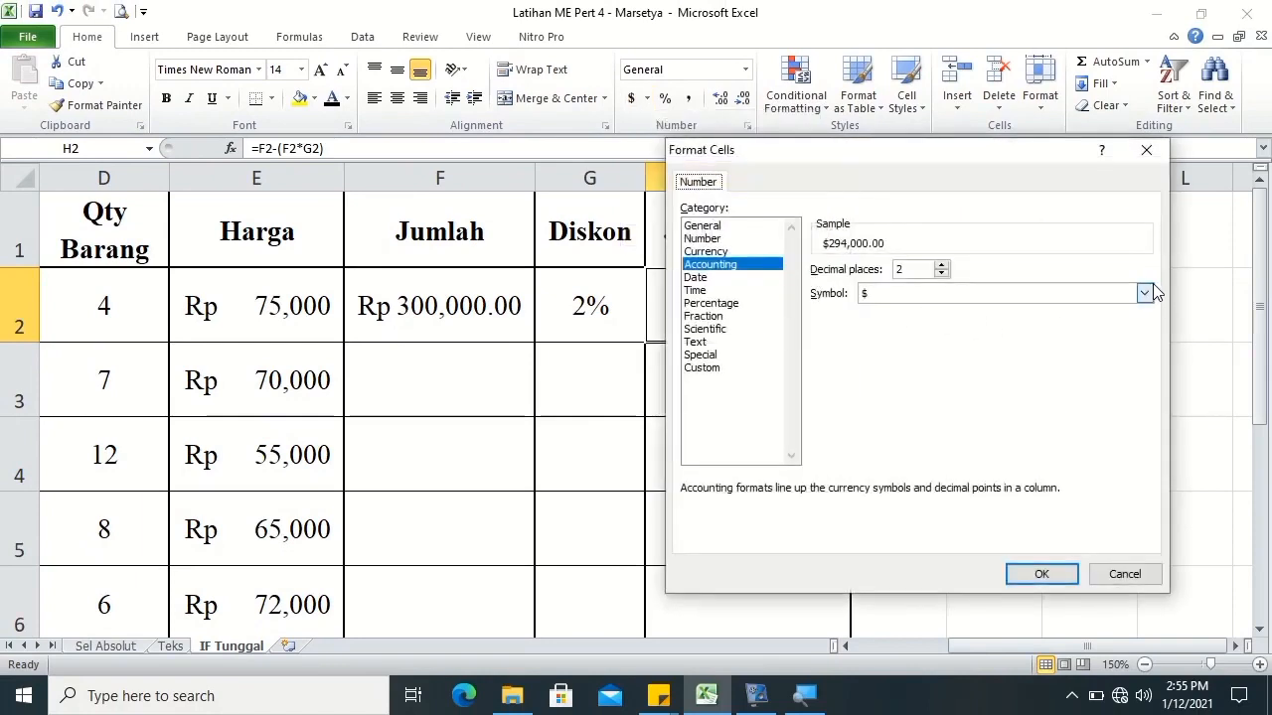
pyautogui.click(1145, 293)
pyautogui.click(1144, 342)
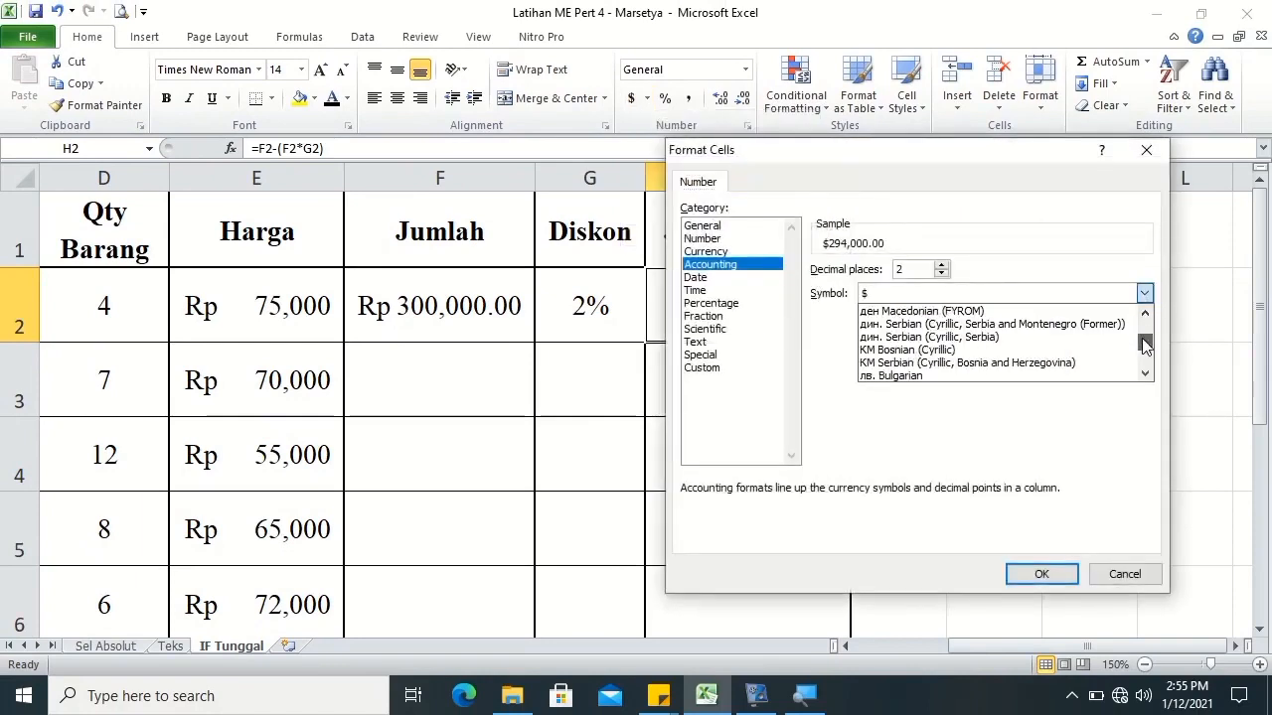
pyautogui.click(1144, 314)
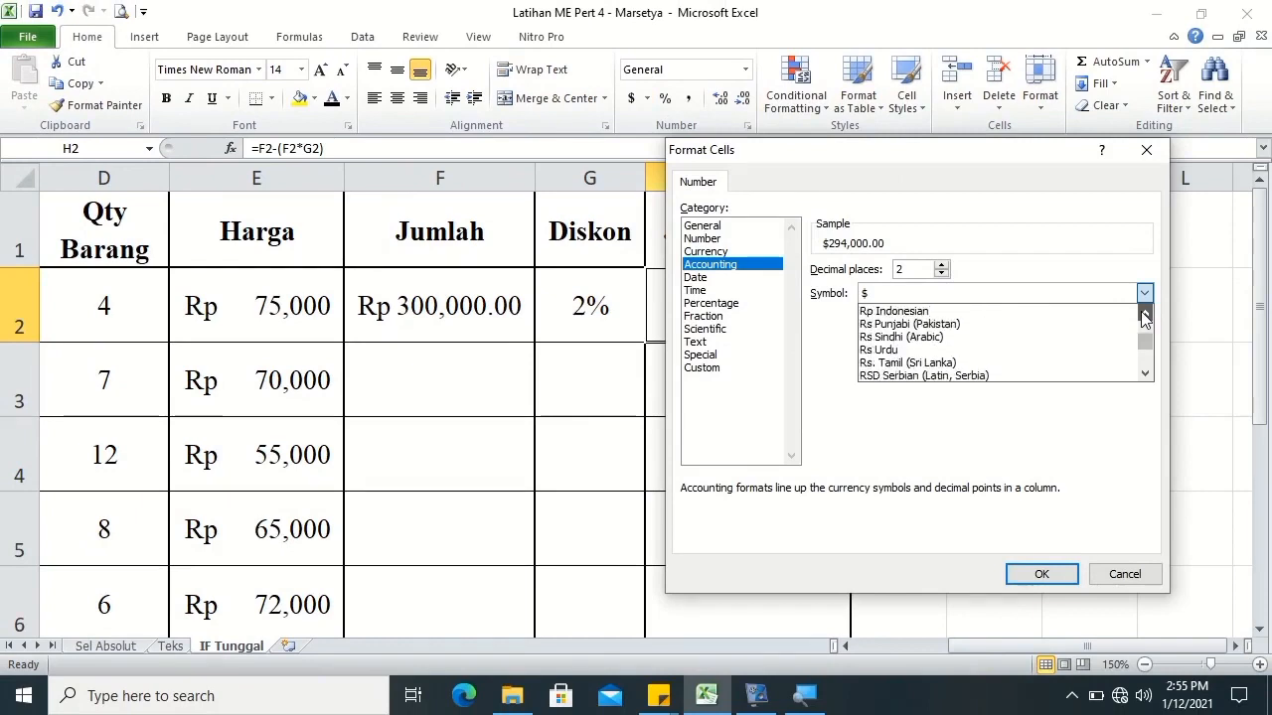
pyautogui.click(1144, 314)
pyautogui.click(1020, 325)
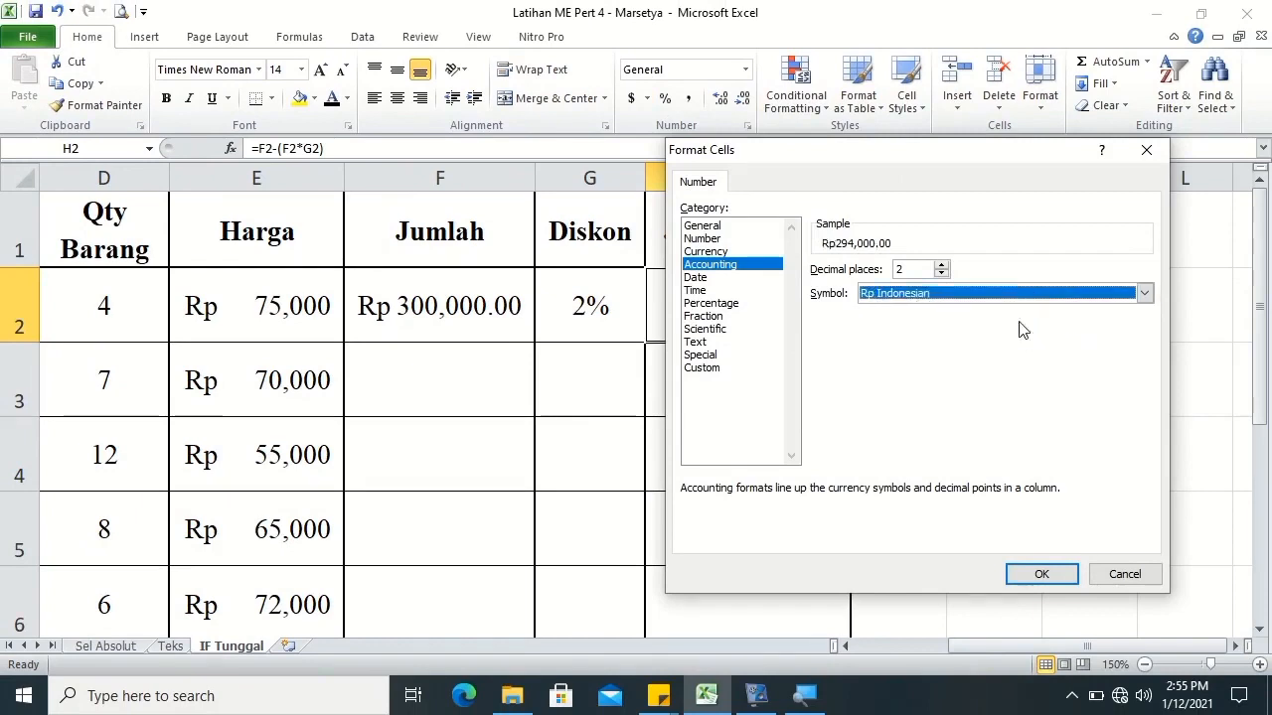
pyautogui.click(1033, 576)
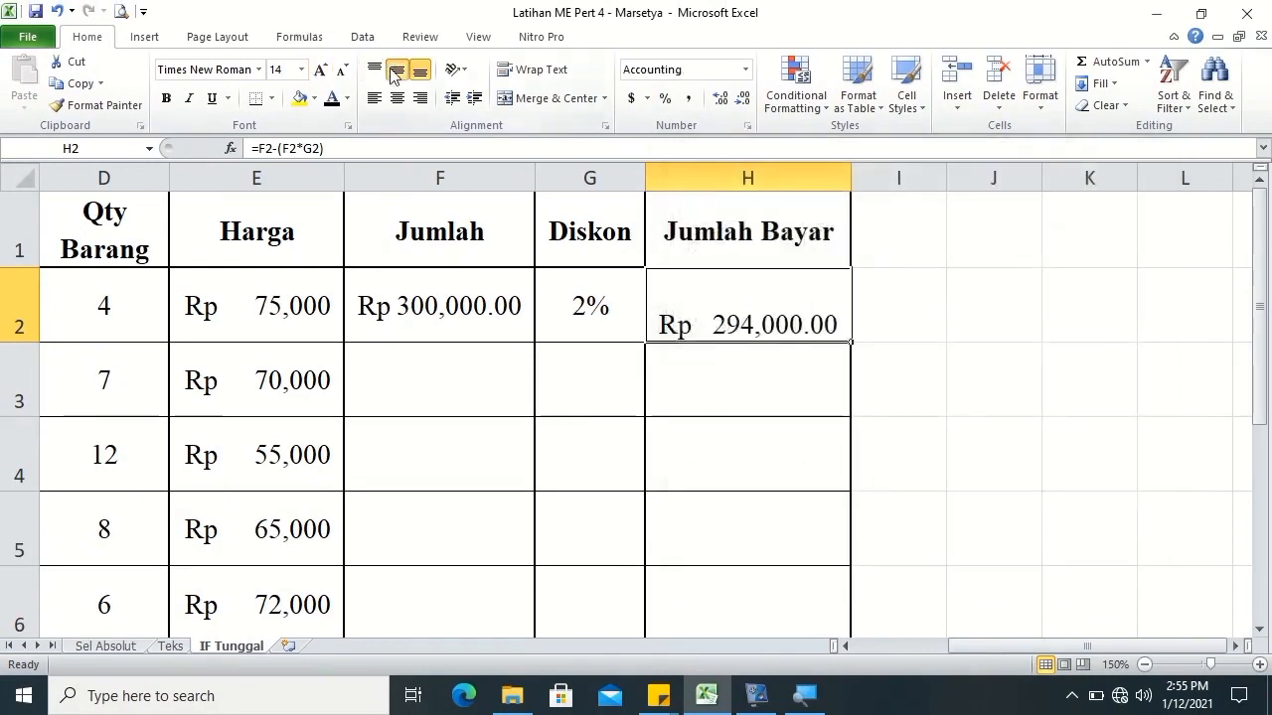
pyautogui.click(396, 75)
# - Fill the F2:H2 formulas down to row 6 and add thin single-line horizontal borders between the rows of F2:H6
pyautogui.moveTo(518, 298); pyautogui.dragTo(820, 540)
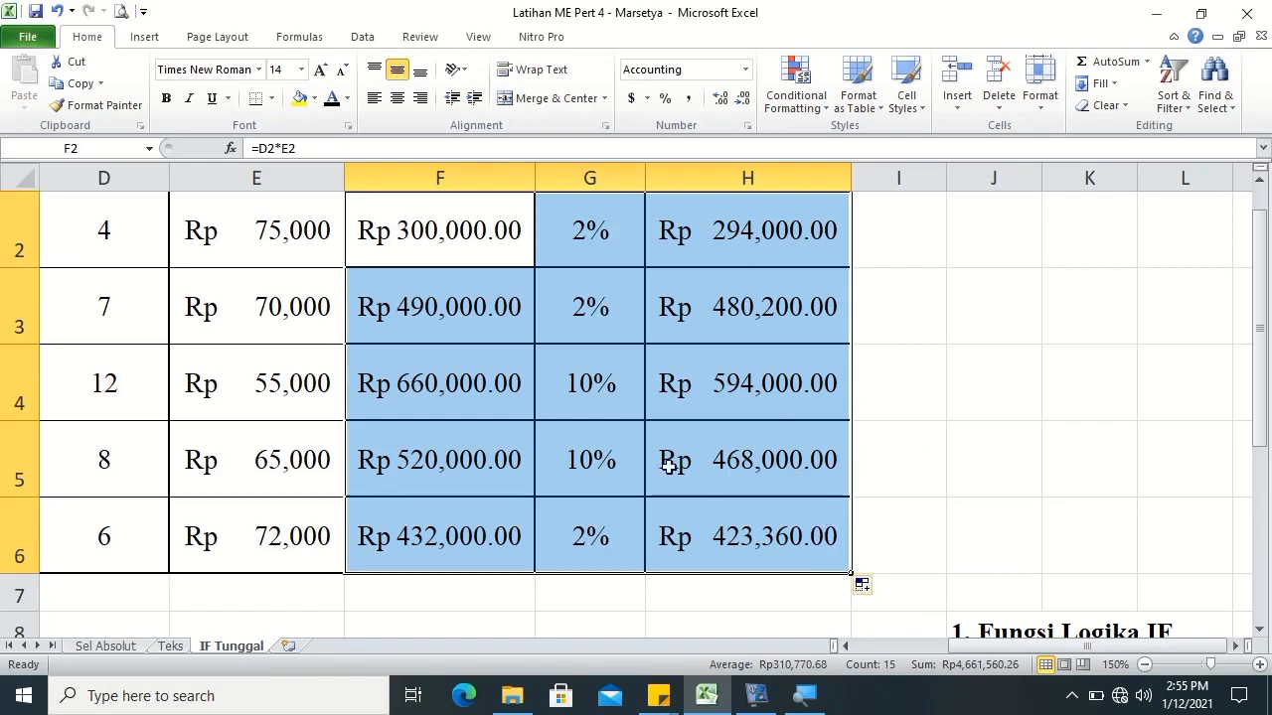
pyautogui.moveTo(1267, 410); pyautogui.dragTo(1258, 357)
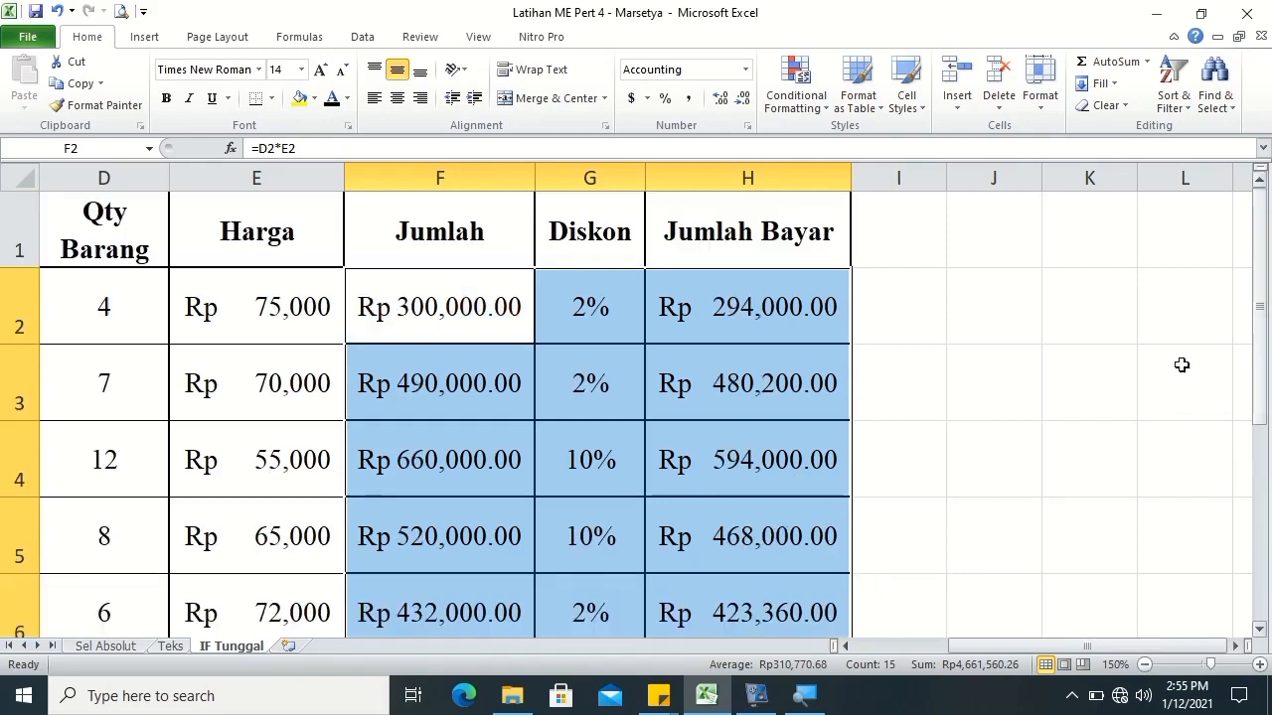
pyautogui.rightClick(728, 322)
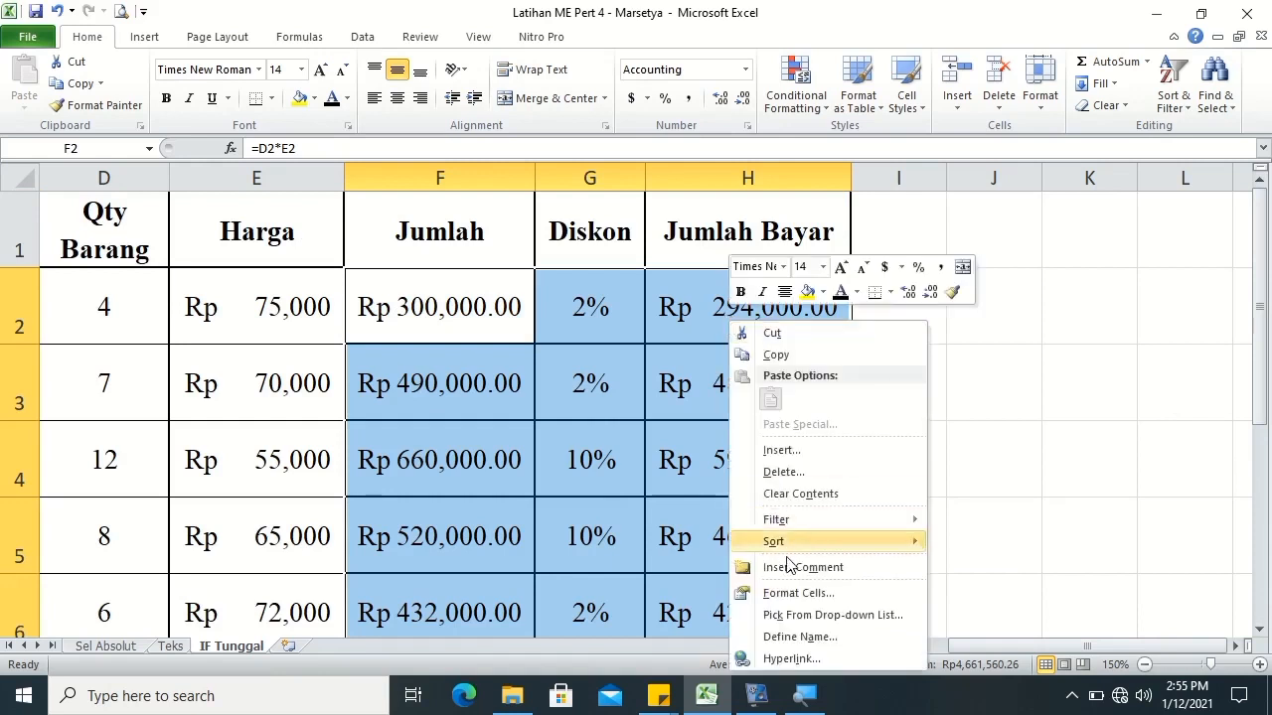
pyautogui.click(760, 590)
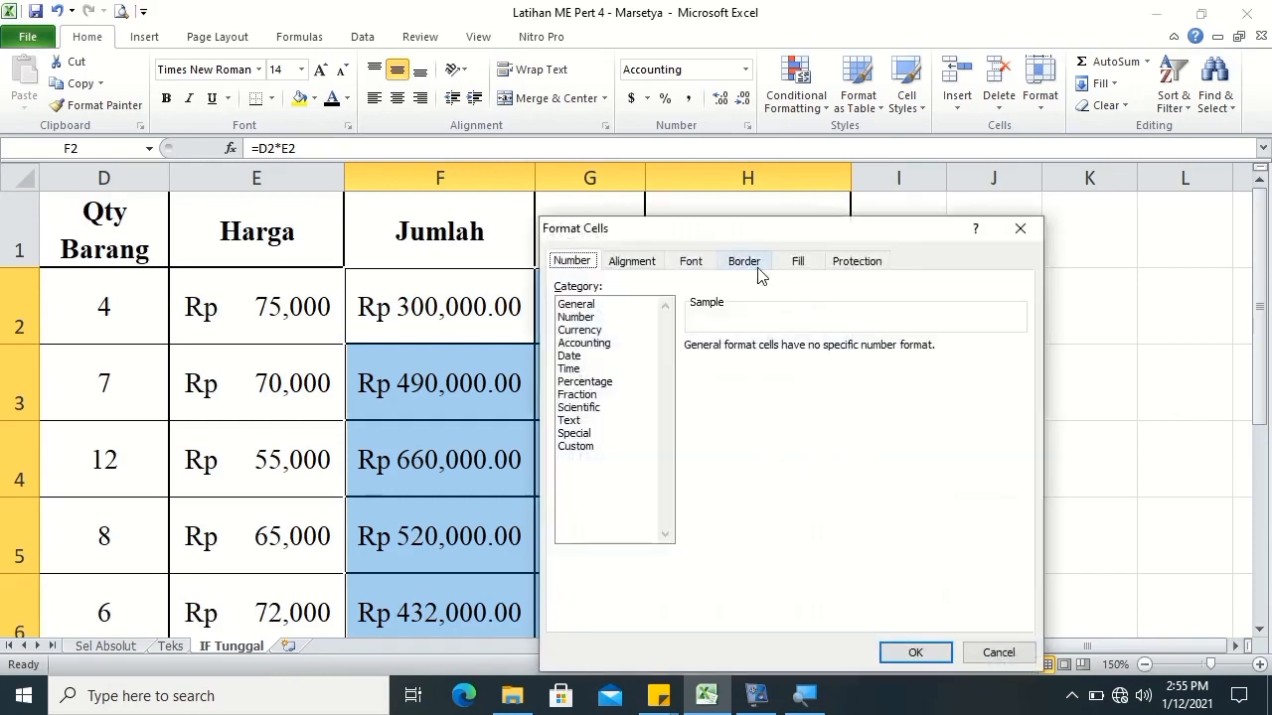
pyautogui.click(744, 261)
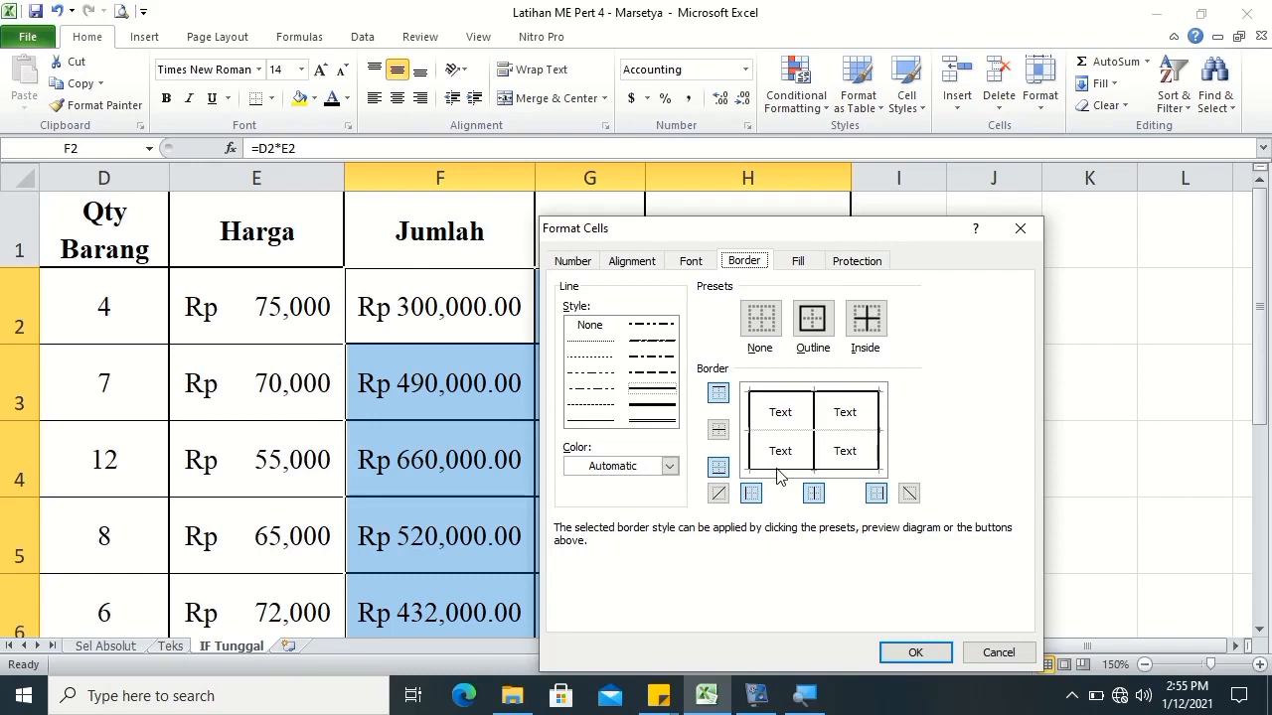
pyautogui.click(608, 421)
pyautogui.click(770, 432)
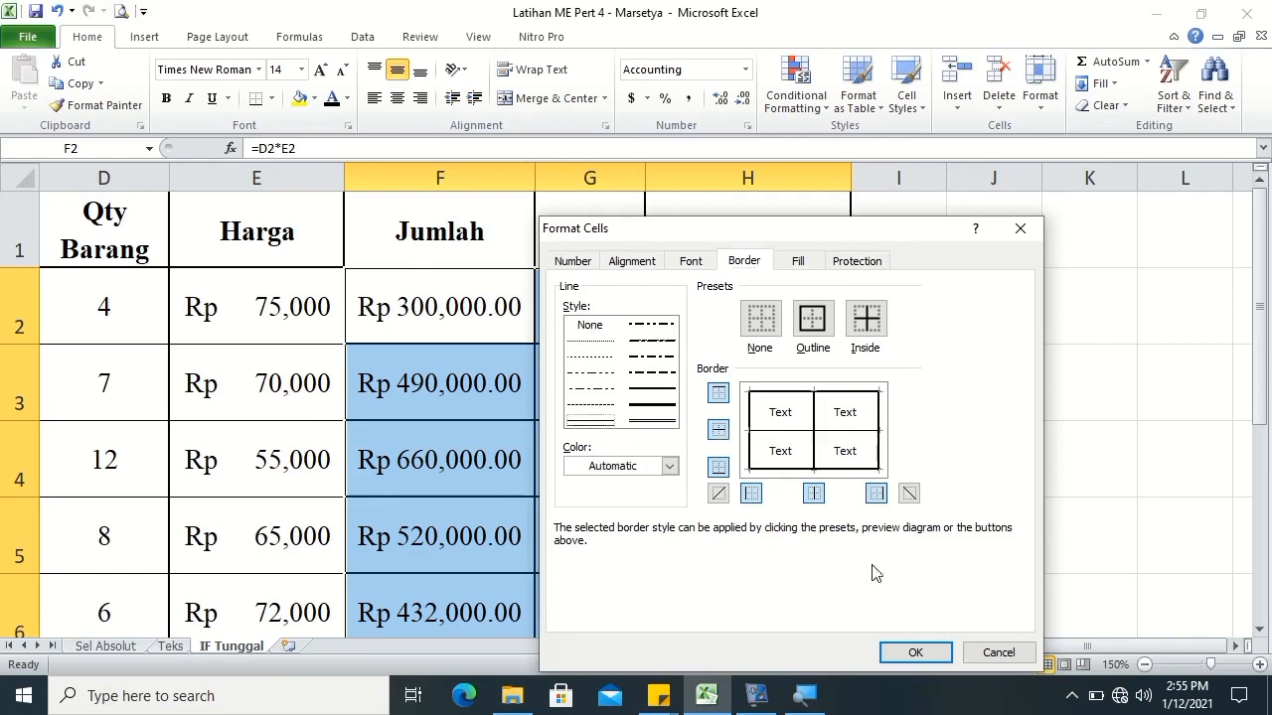
pyautogui.click(914, 653)
pyautogui.click(781, 452)
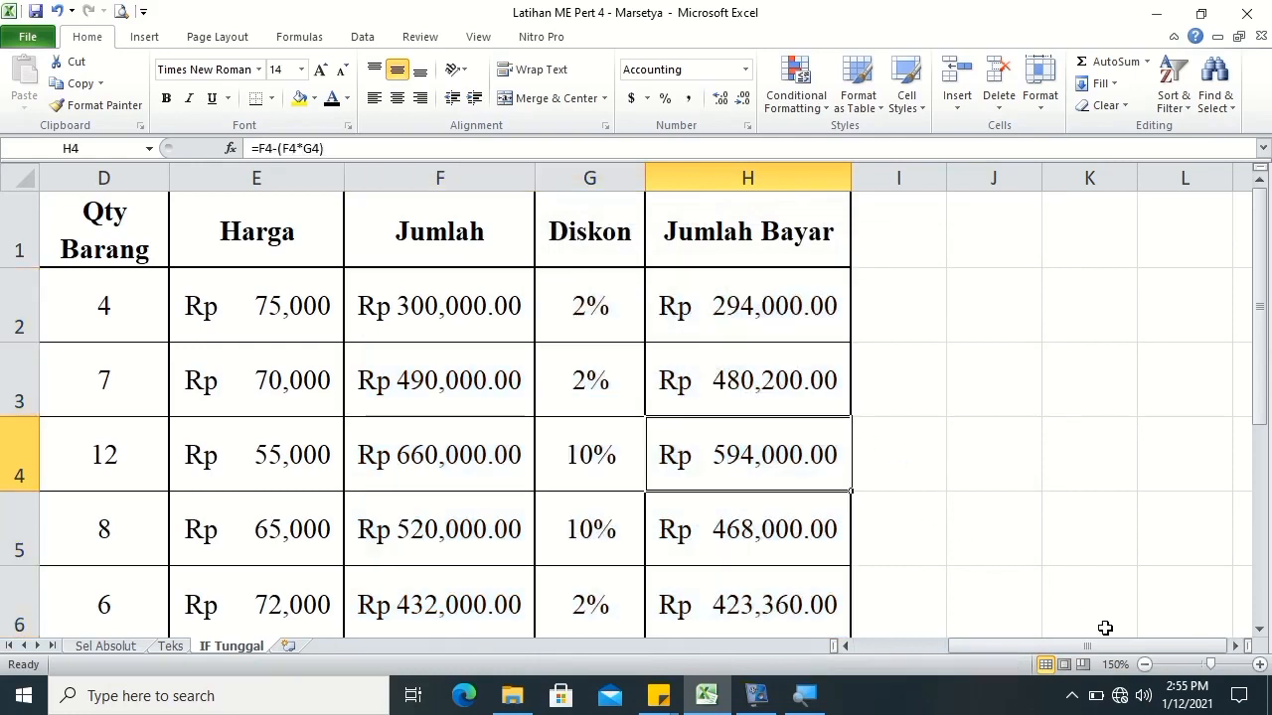
# - Try a quantity of 9 in D3 to test the discount and payment formulas, and undo the change
pyautogui.moveTo(1141, 646); pyautogui.dragTo(1113, 652)
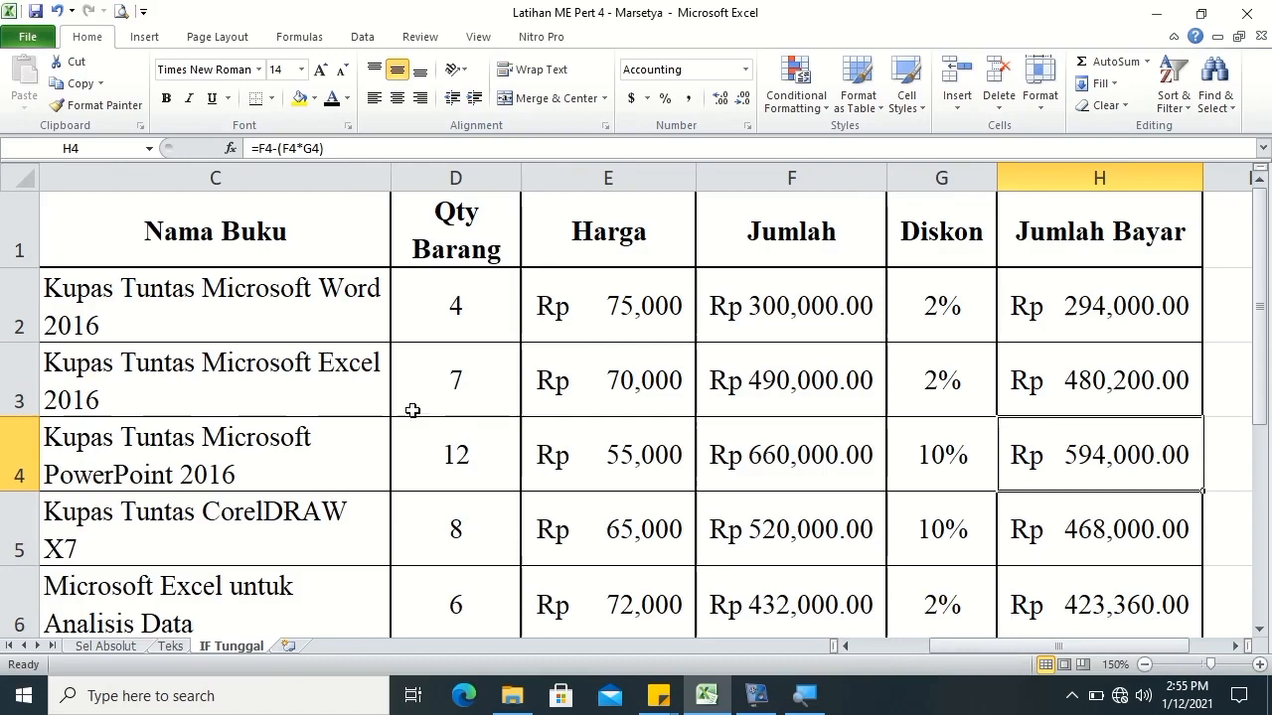
pyautogui.click(456, 393)
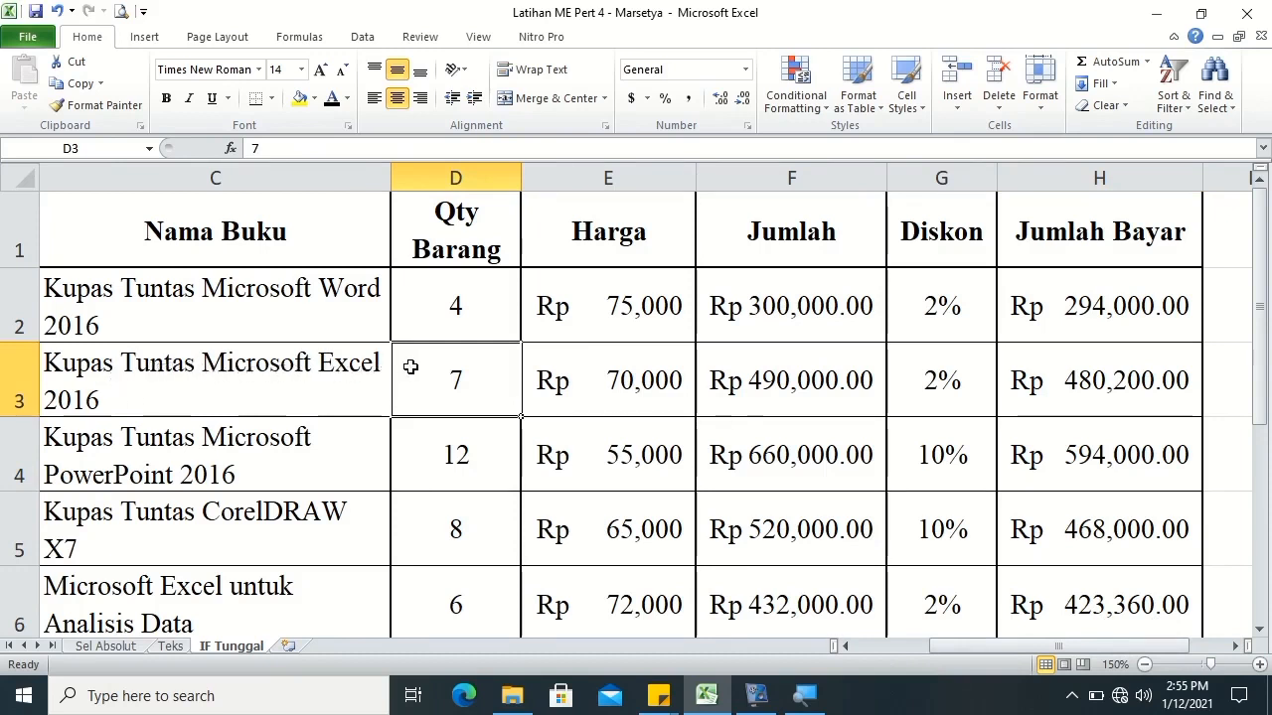
pyautogui.write('9')
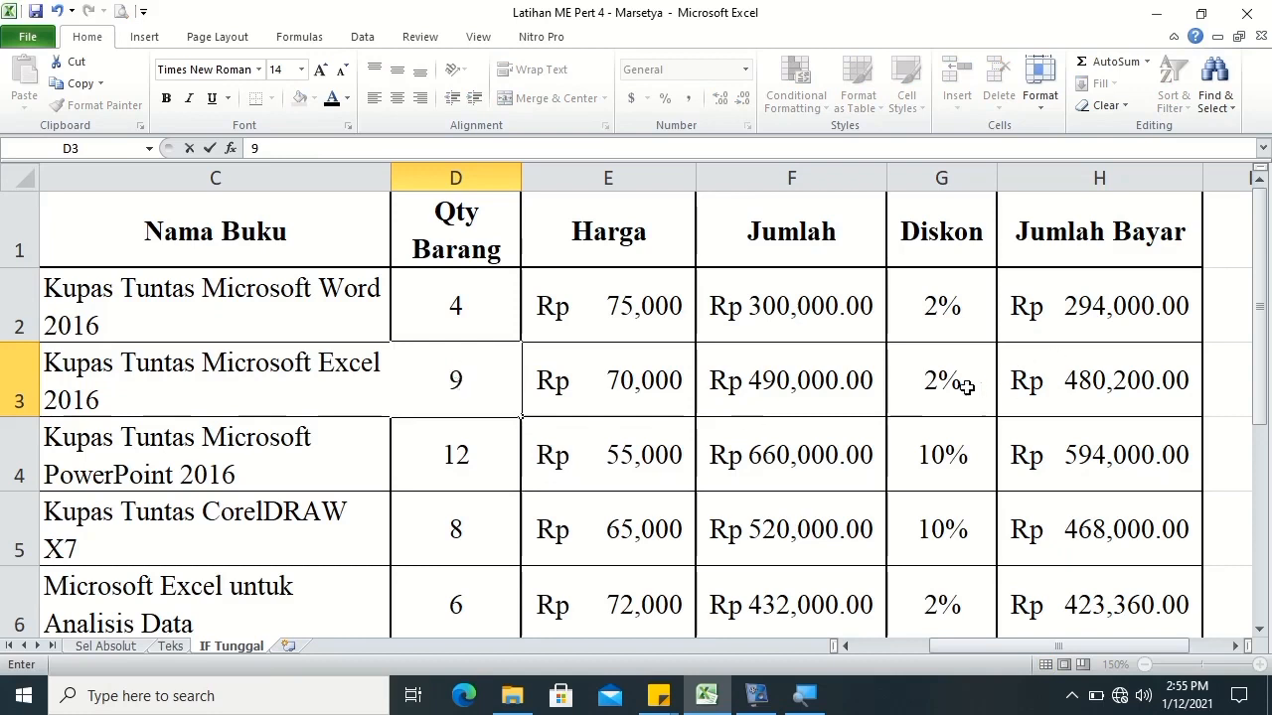
pyautogui.press('Tab')
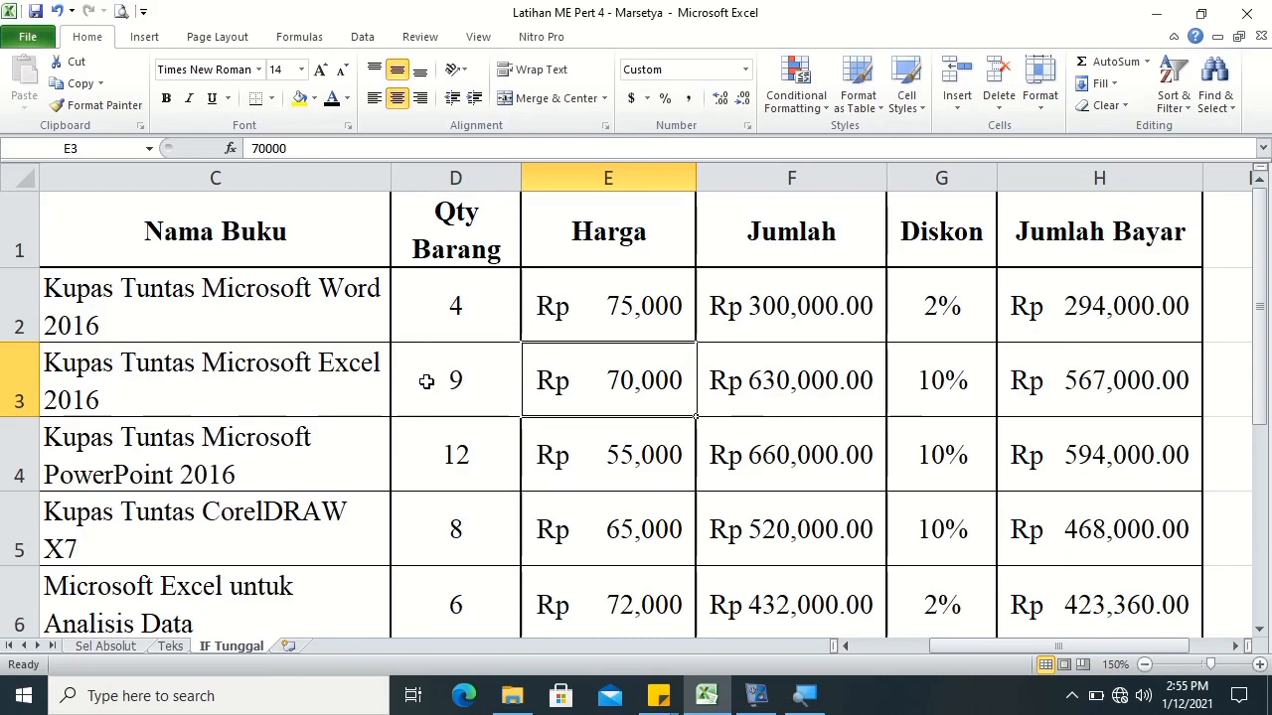
pyautogui.hotkey('ctrl', 'z')
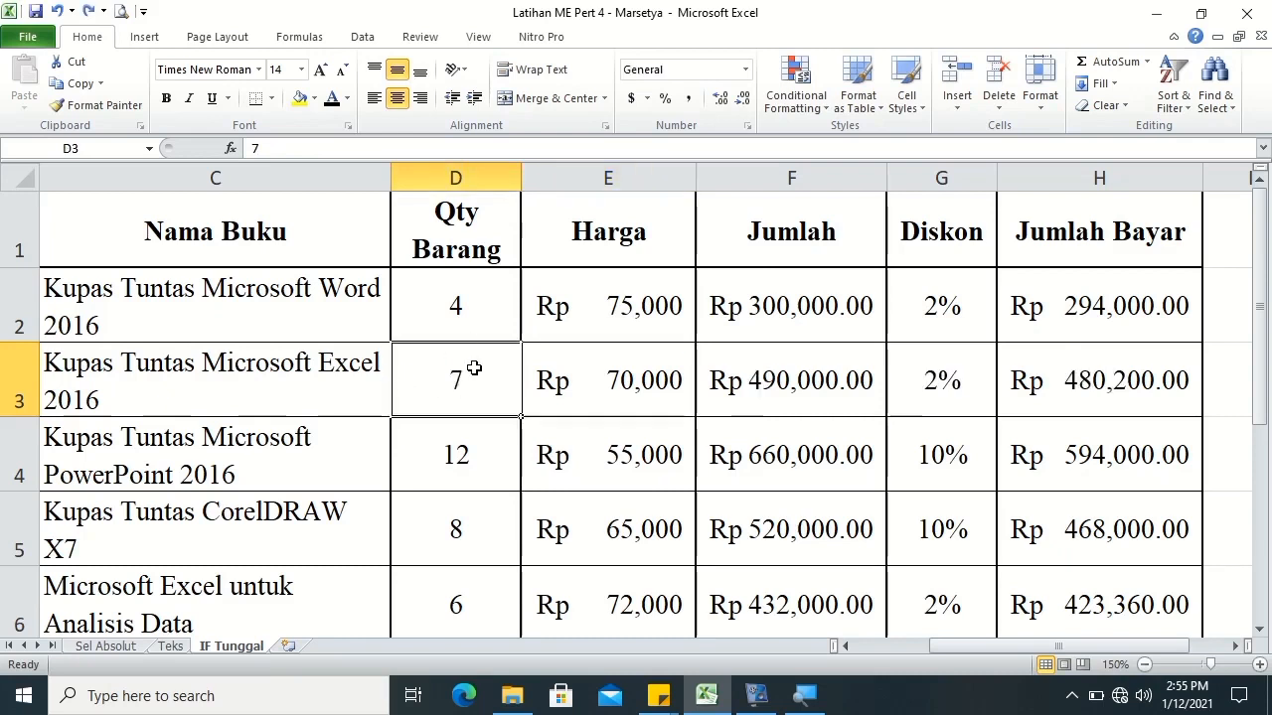
# - Review the IF Cbg sheet's buyer table, the Ketentuan Barang rules and the nested IF syntax notes for two and three conditions
pyautogui.moveTo(1262, 316); pyautogui.dragTo(1260, 231)
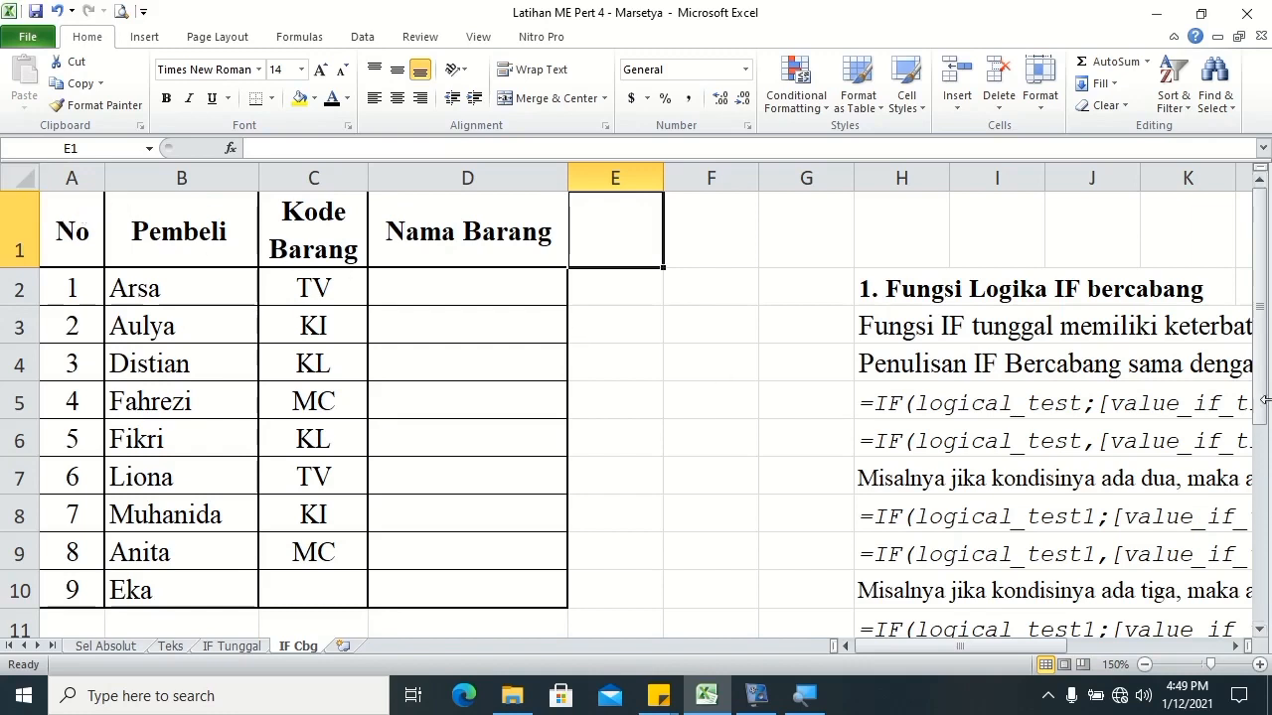
pyautogui.moveTo(1264, 407); pyautogui.dragTo(1262, 591)
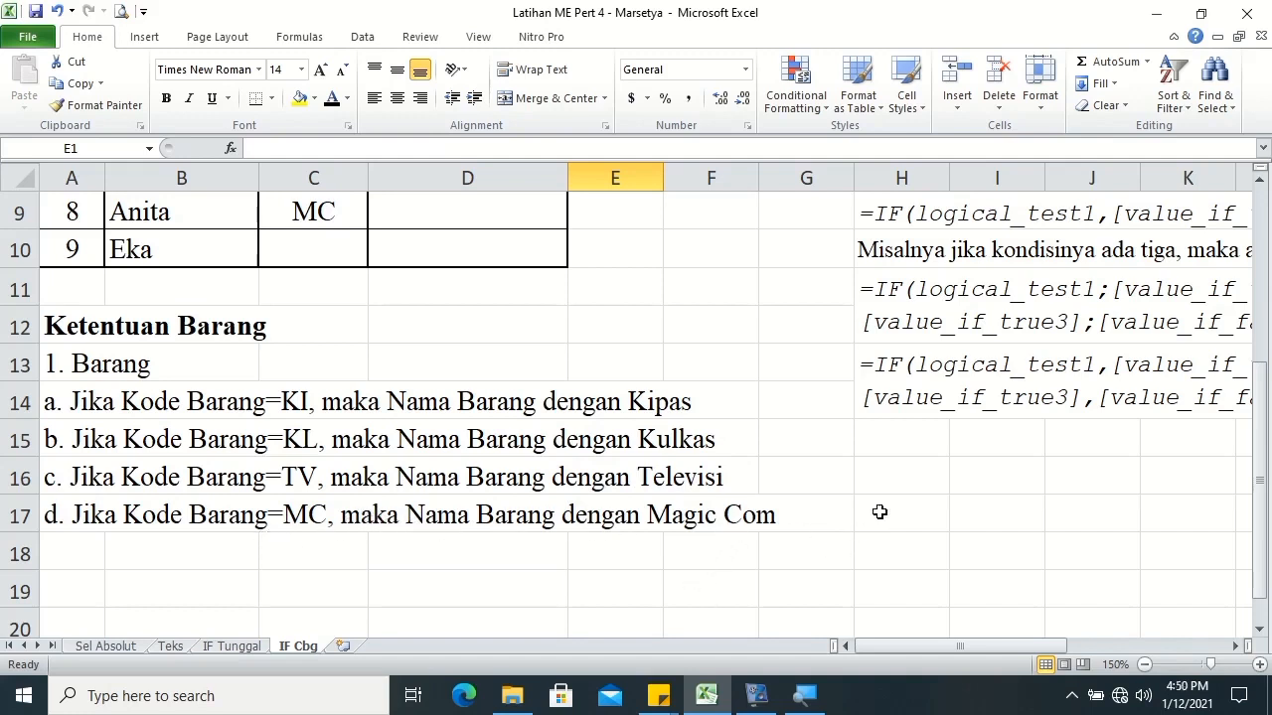
pyautogui.moveTo(1264, 425); pyautogui.dragTo(1267, 239)
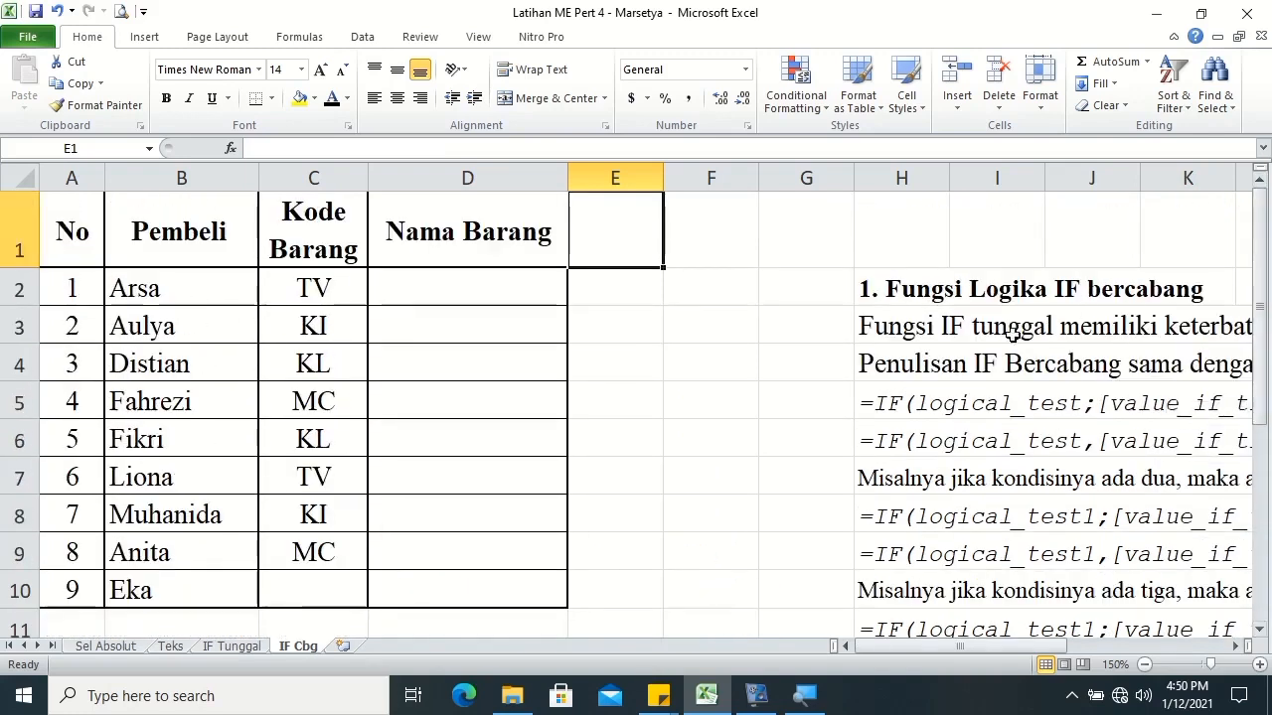
pyautogui.click(1240, 646)
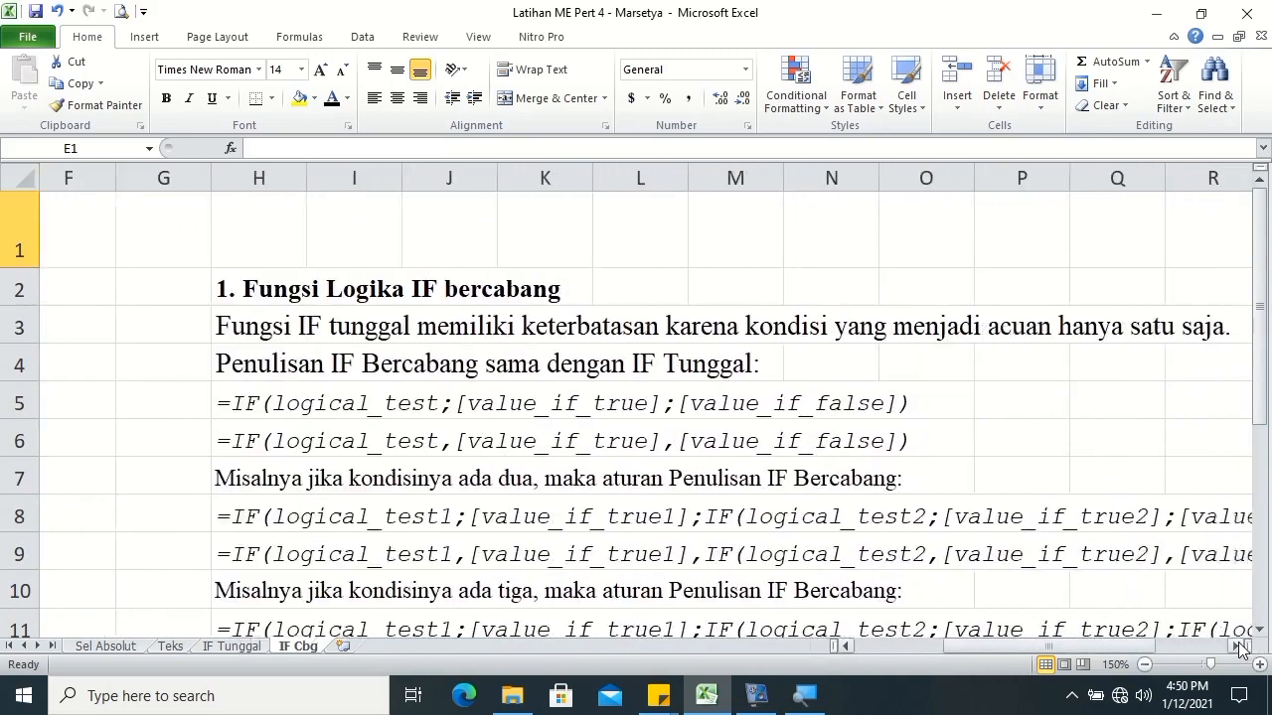
pyautogui.click(1240, 646)
pyautogui.click(1262, 632)
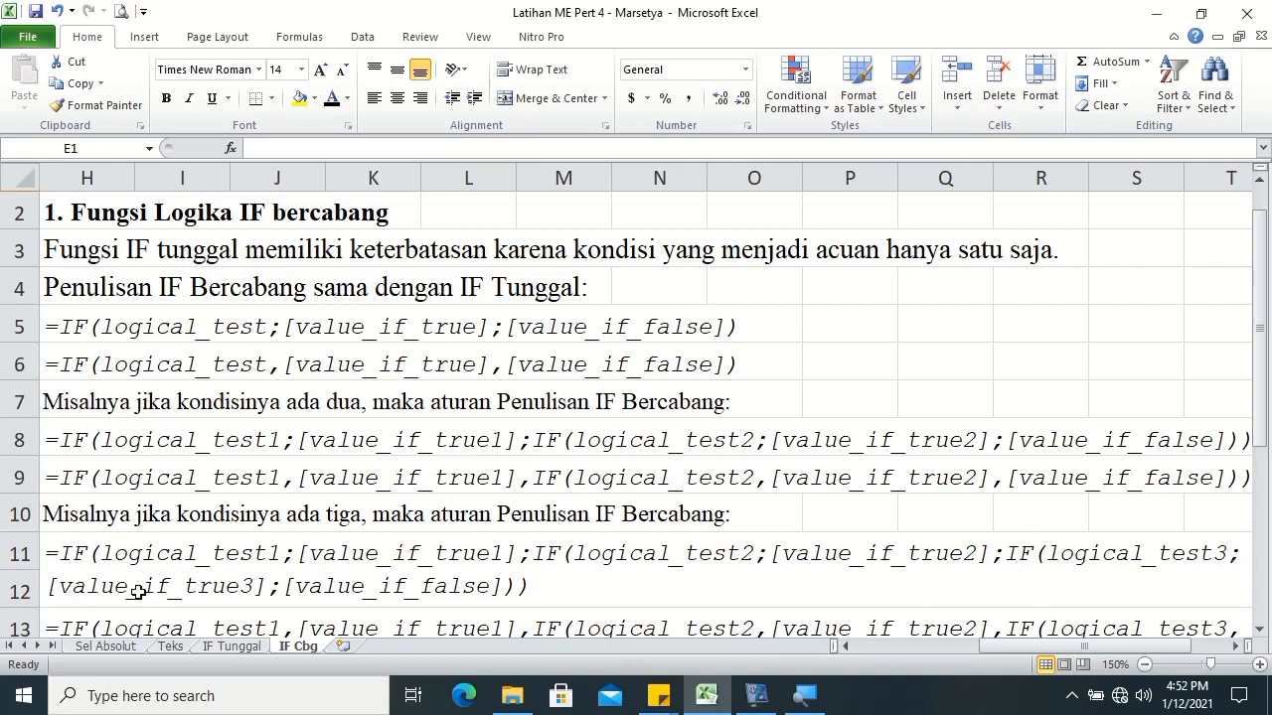
pyautogui.click(1260, 630)
pyautogui.click(1260, 630)
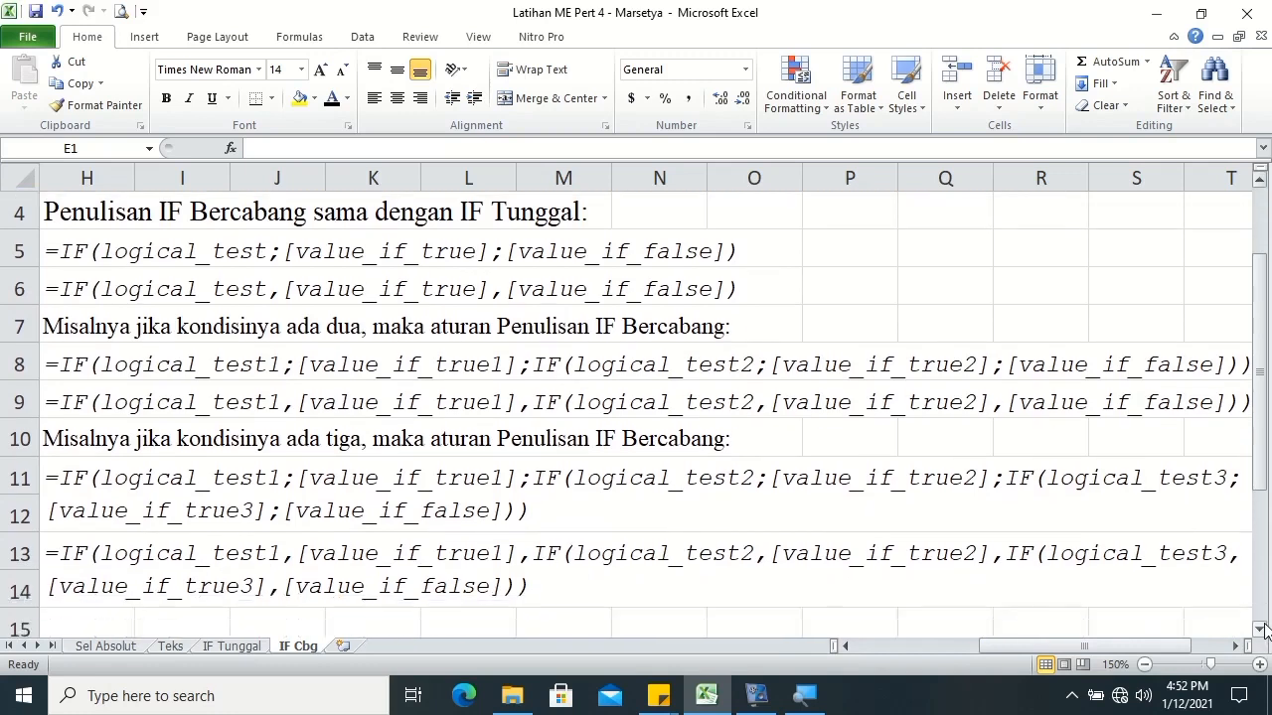
pyautogui.click(1260, 630)
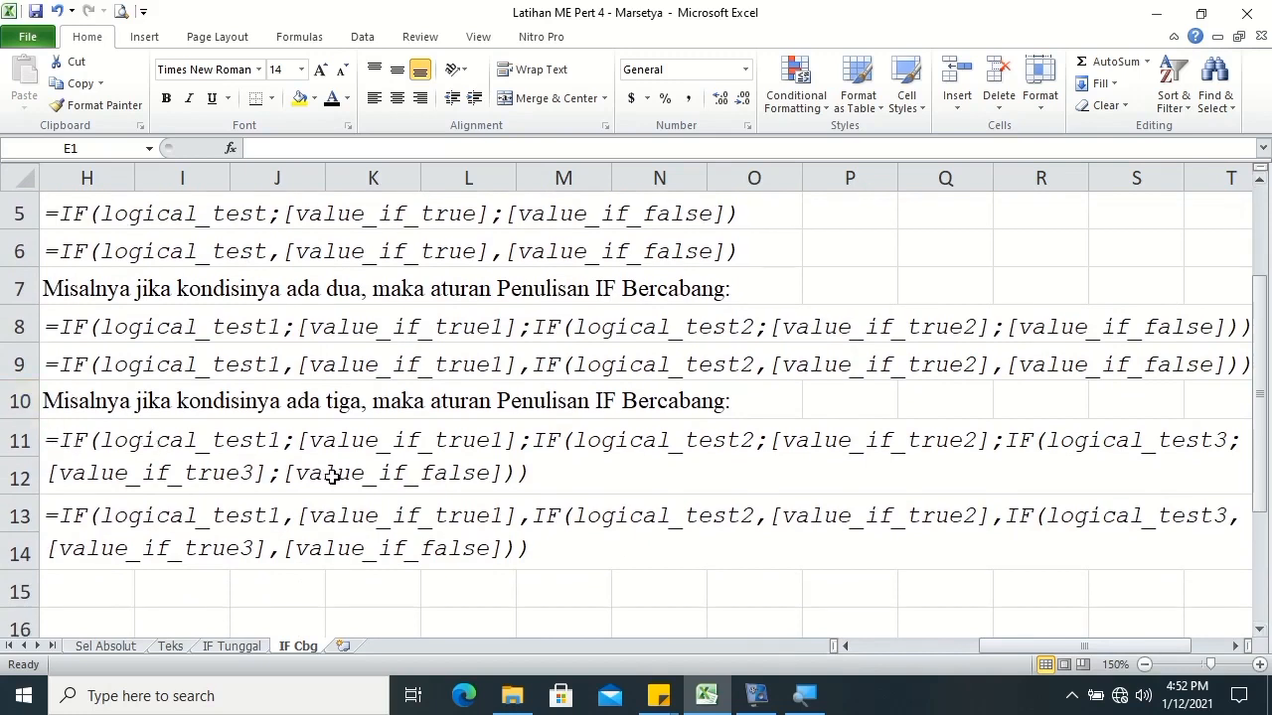
# - Add a closing parenthesis to the end of both three-condition IF syntax examples, in H11 and H13
pyautogui.click(60, 440)
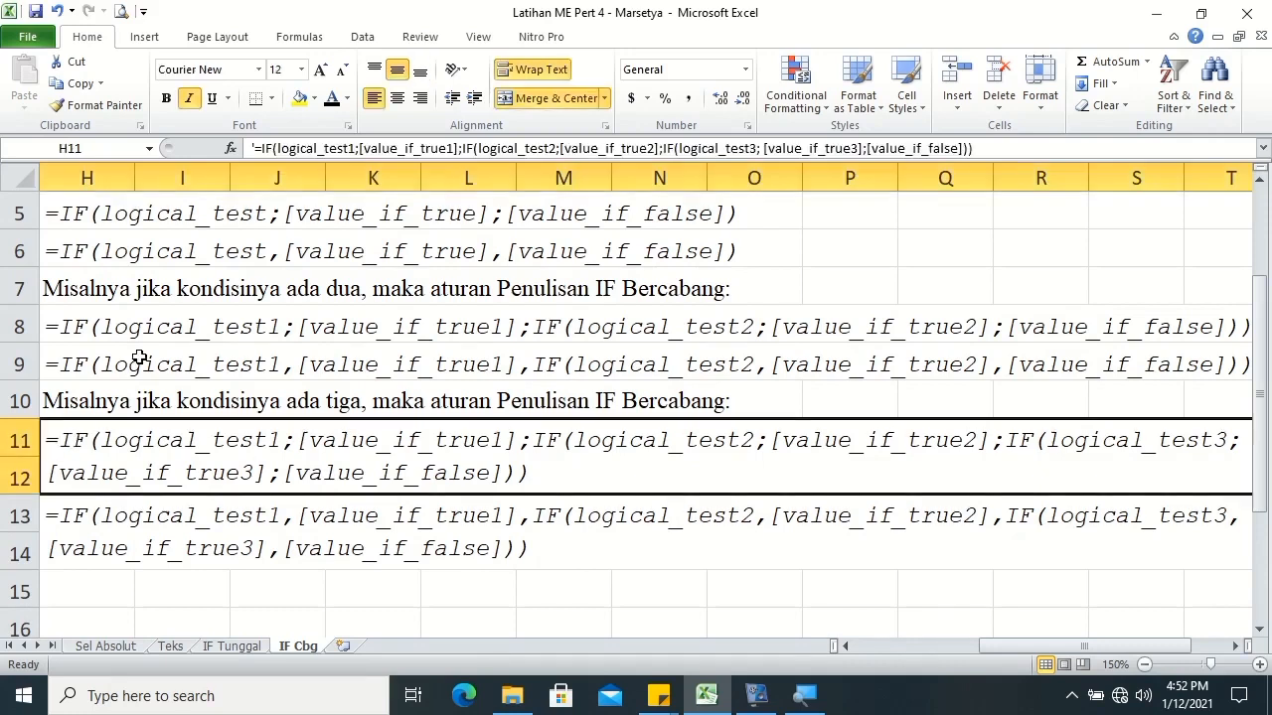
pyautogui.click(1008, 147)
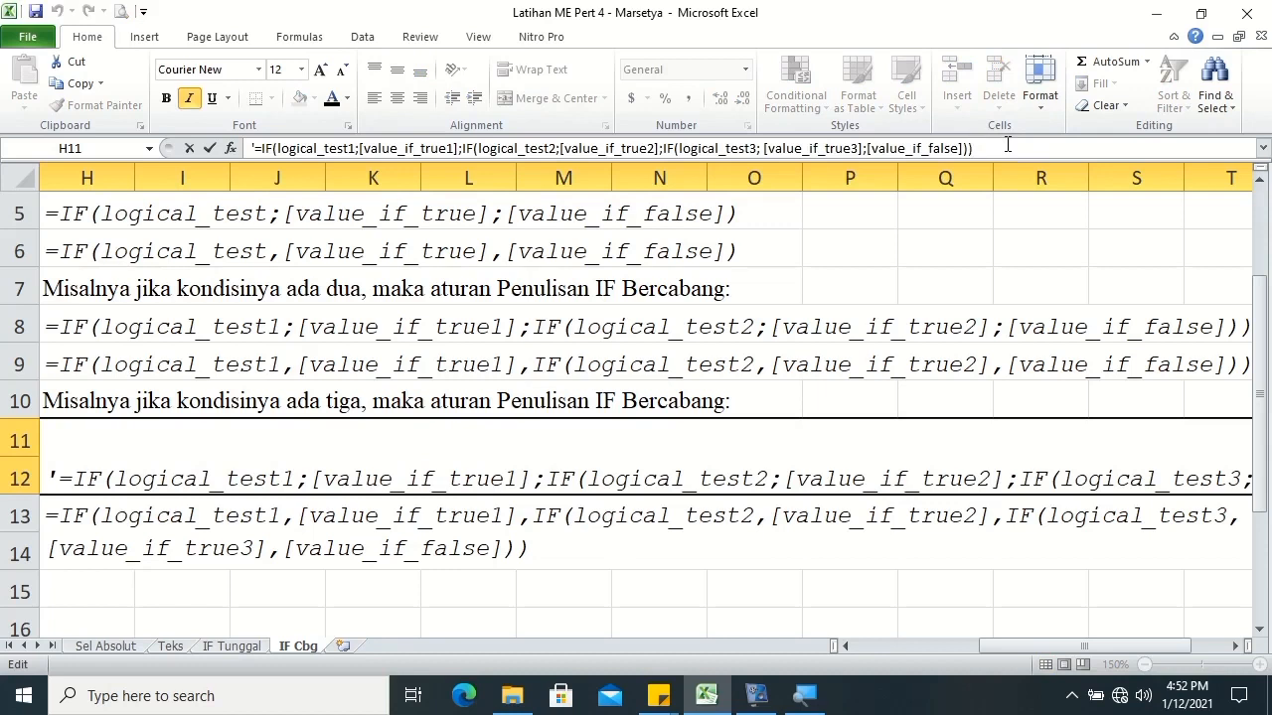
pyautogui.write(')')
pyautogui.press('Return')
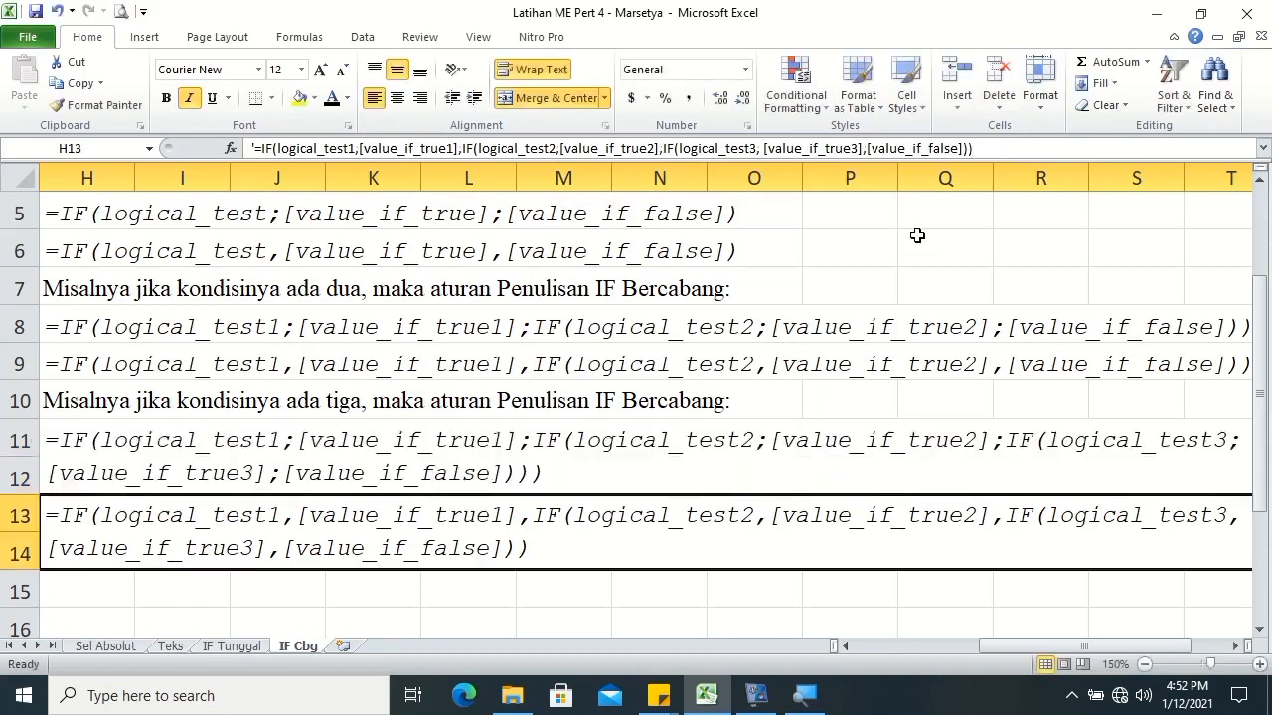
pyautogui.doubleClick(633, 549)
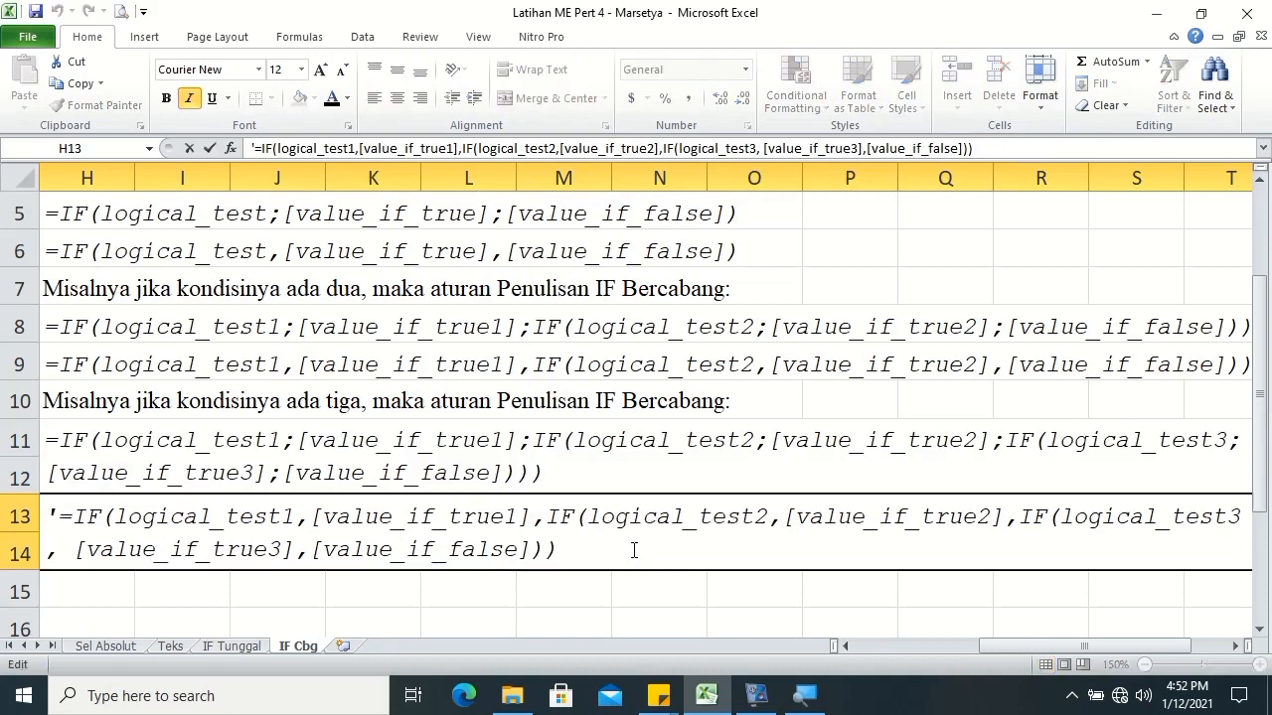
pyautogui.write(')')
pyautogui.press('Return')
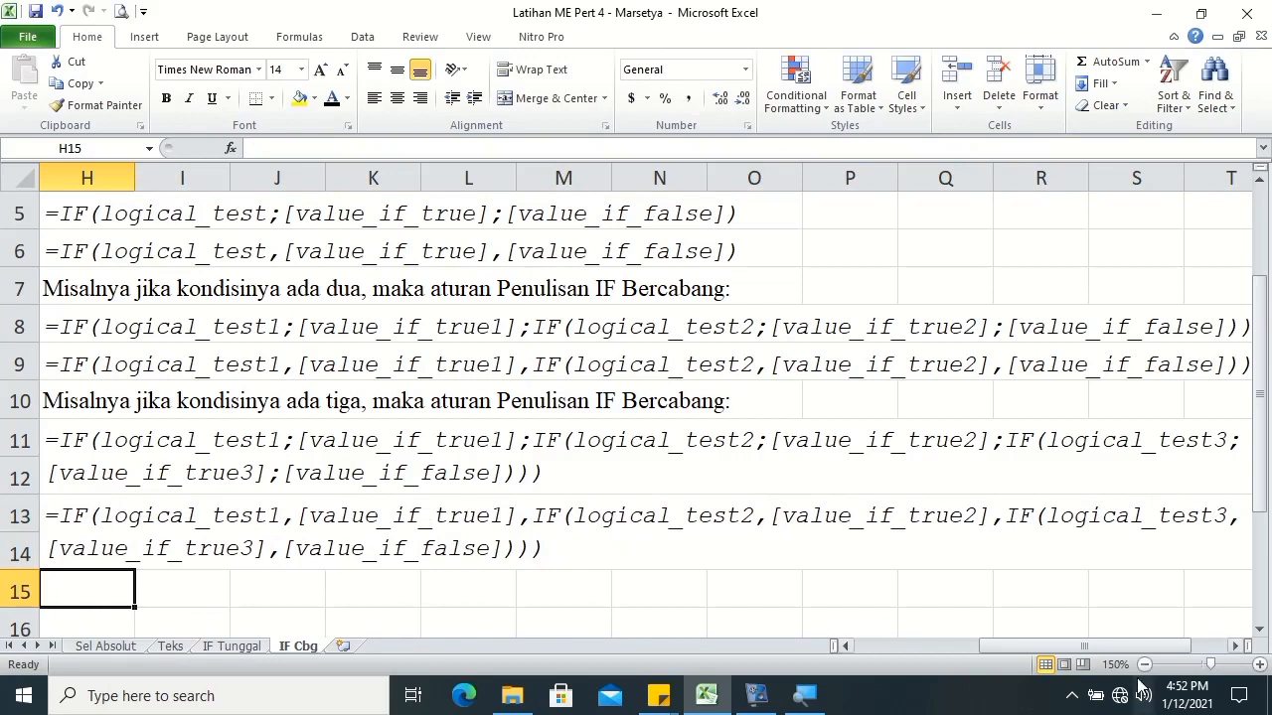
# - Start an IF formula in D2 that returns "Kipas" when the item code in C2 equals "ki"
pyautogui.moveTo(1085, 654); pyautogui.dragTo(960, 654)
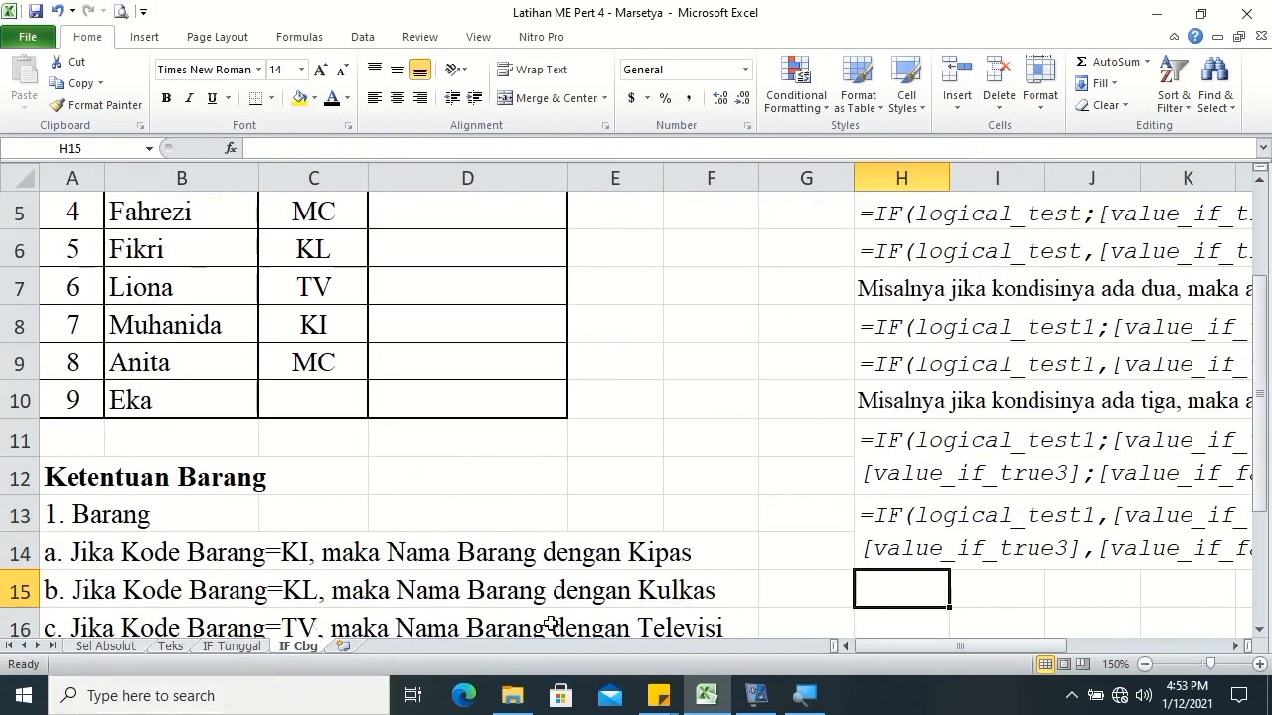
pyautogui.moveTo(1264, 395); pyautogui.dragTo(1265, 348)
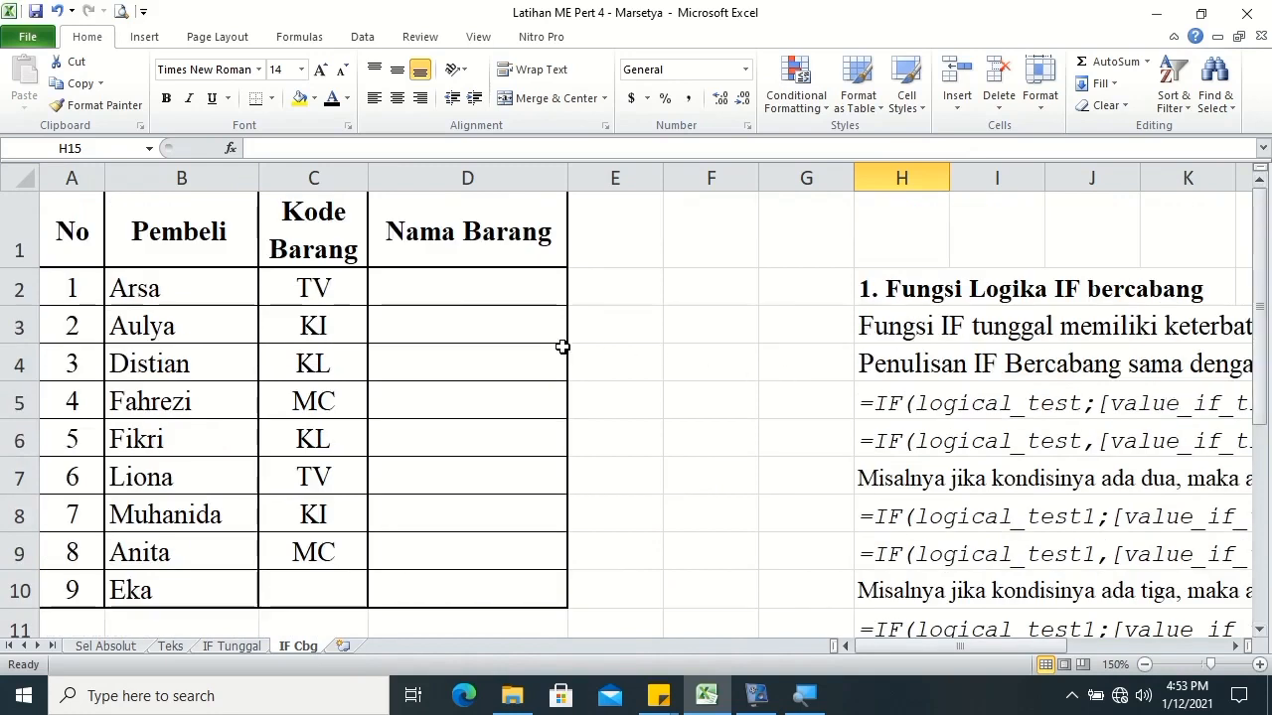
pyautogui.click(460, 286)
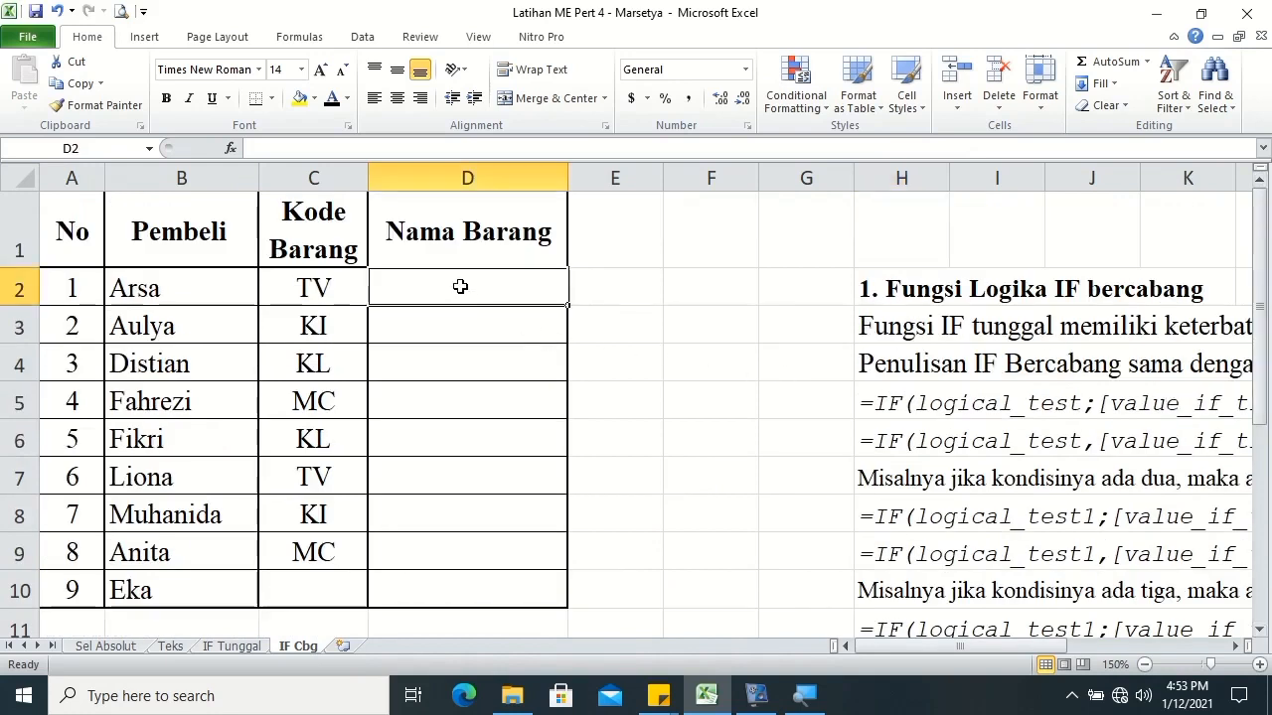
pyautogui.write('=if')
pyautogui.press('Tab')
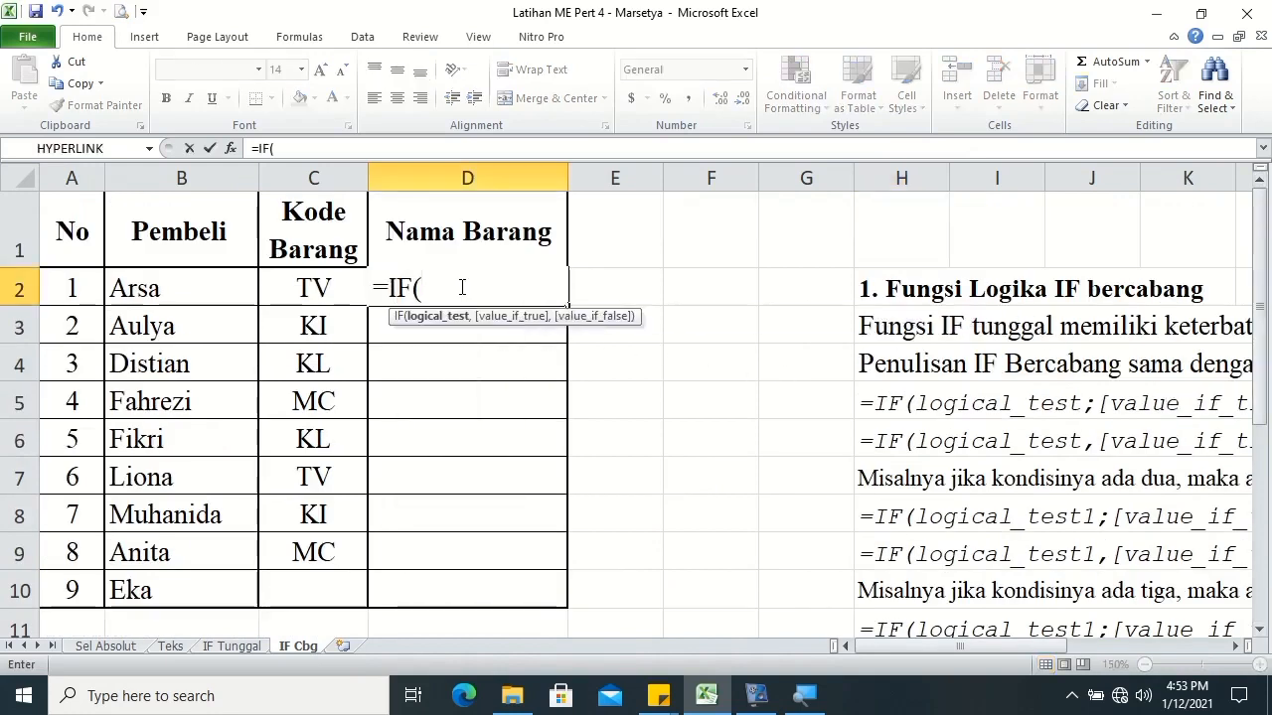
pyautogui.click(316, 293)
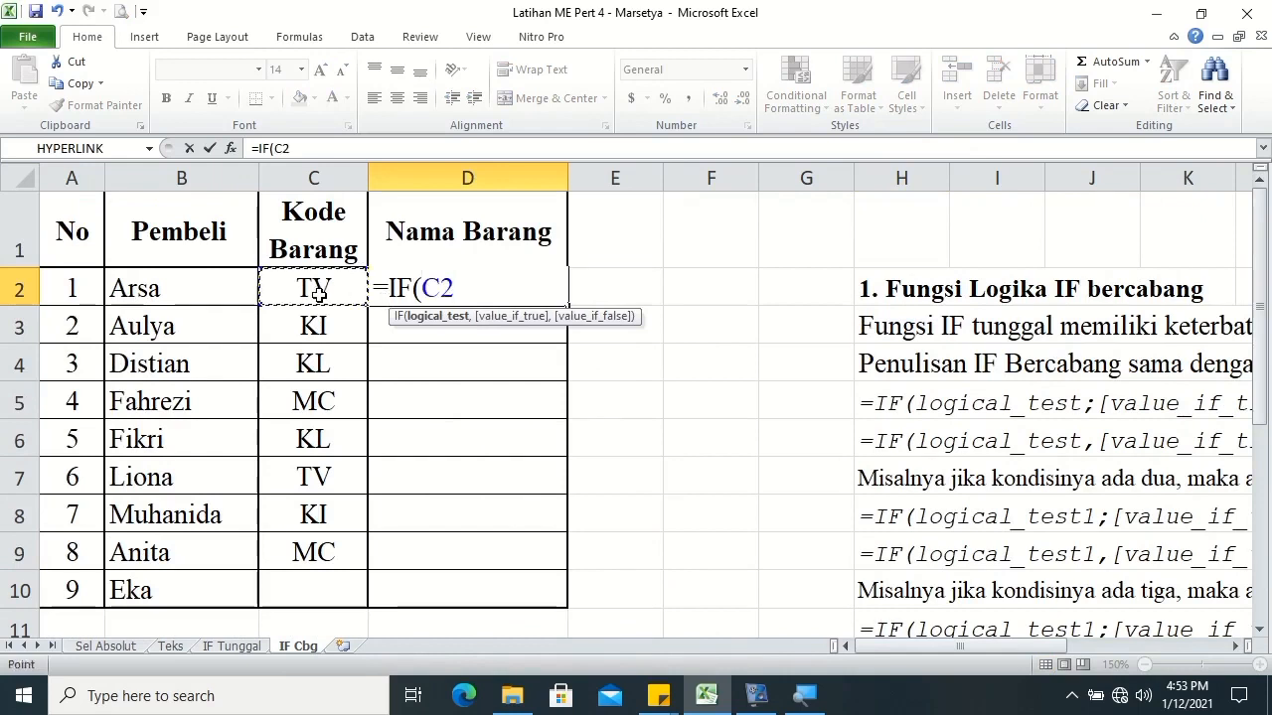
pyautogui.write('=')
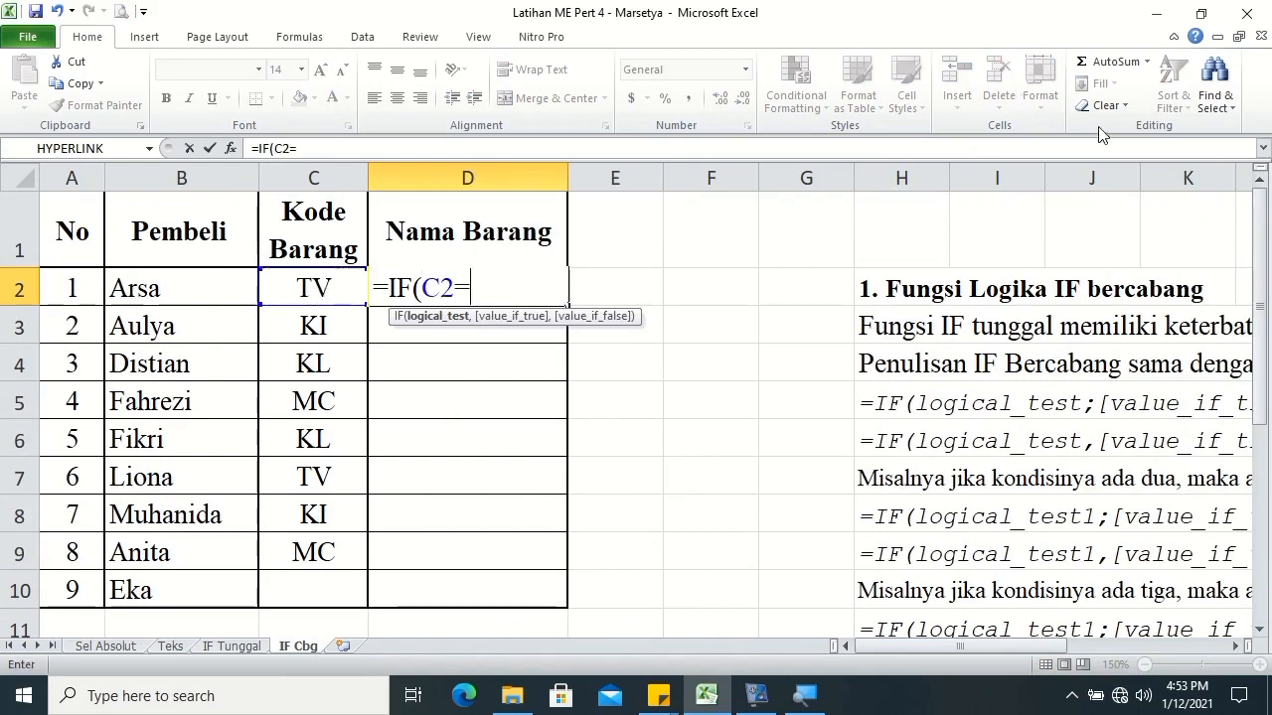
pyautogui.moveTo(1264, 253); pyautogui.dragTo(1249, 183)
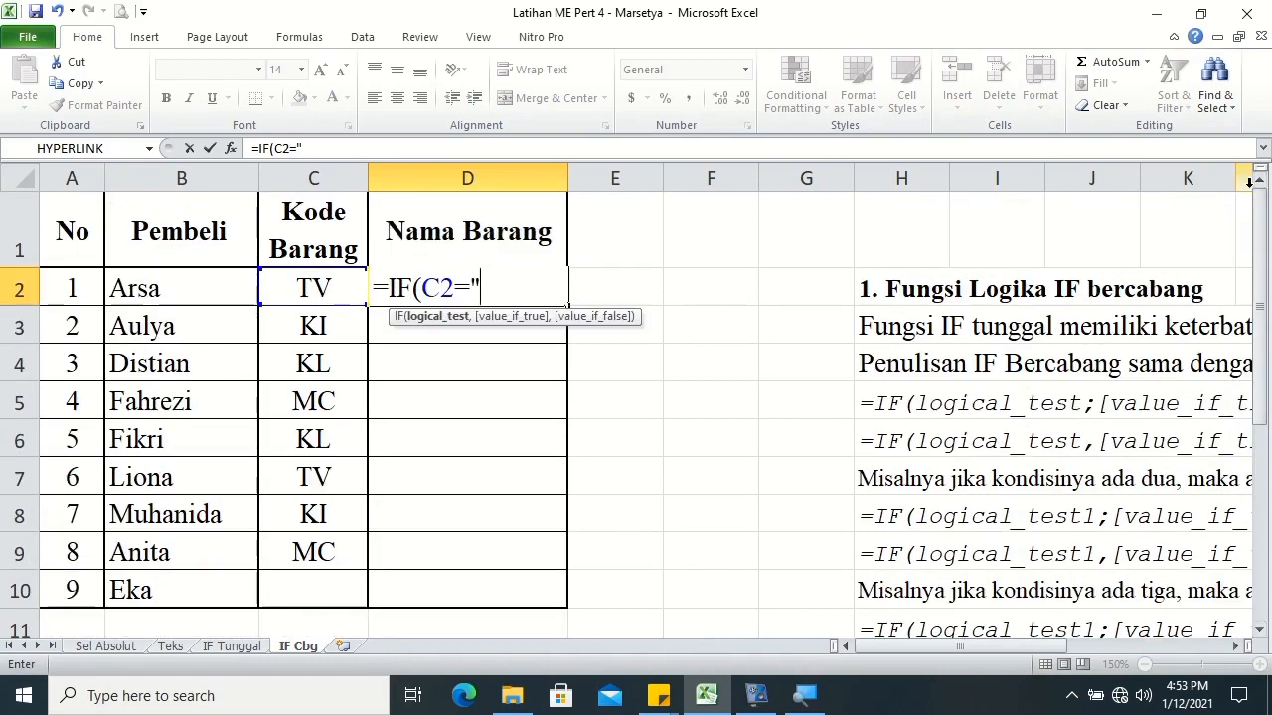
pyautogui.write('K')
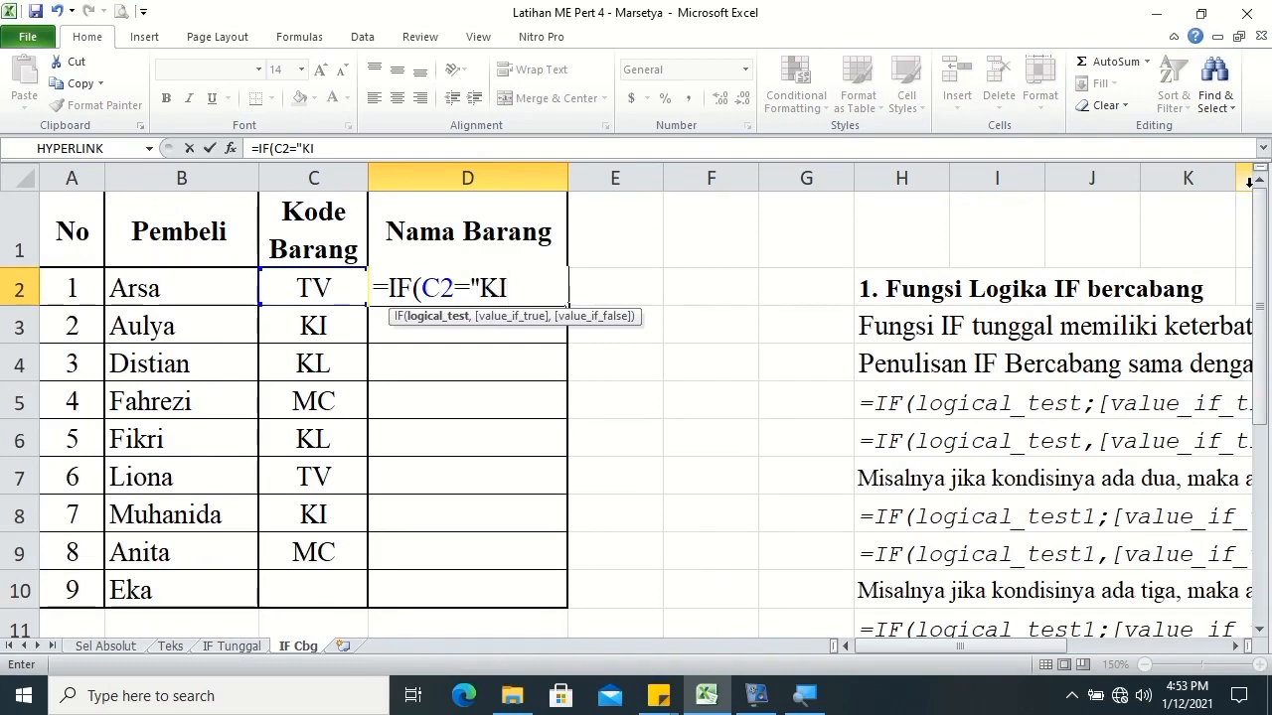
pyautogui.press('BackSpace')
pyautogui.write('ki",')
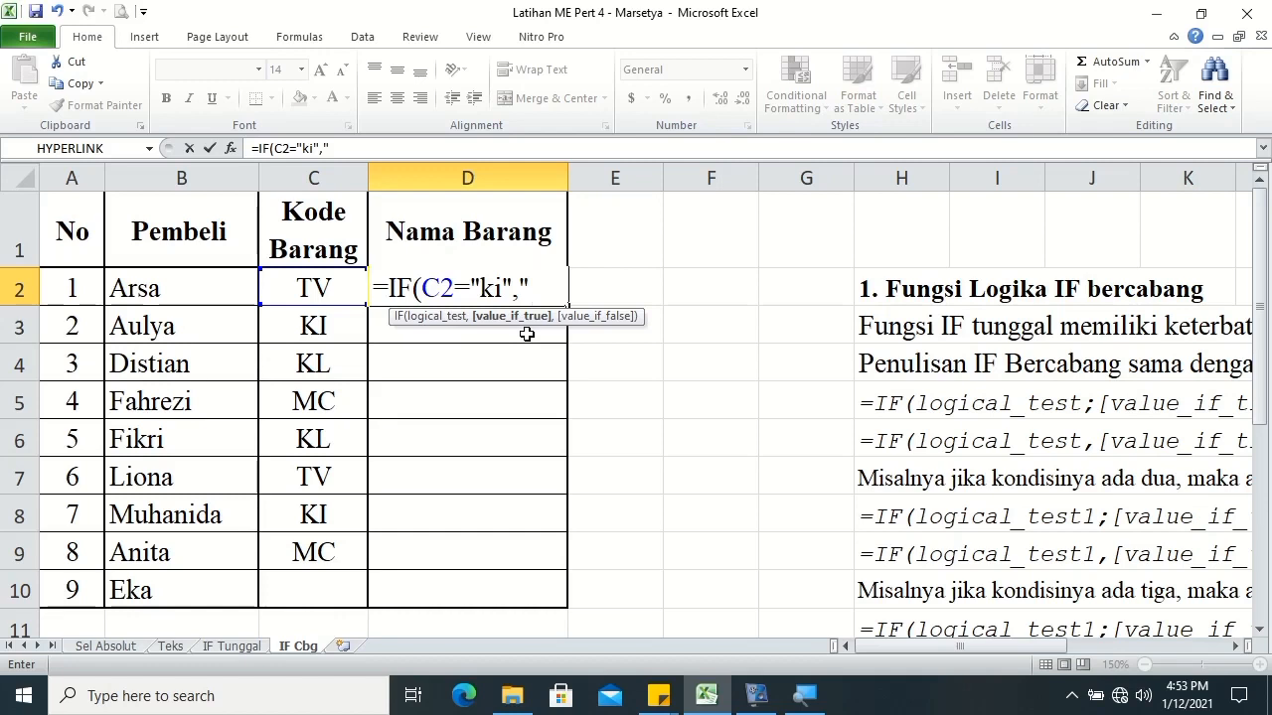
pyautogui.write('ipas",')
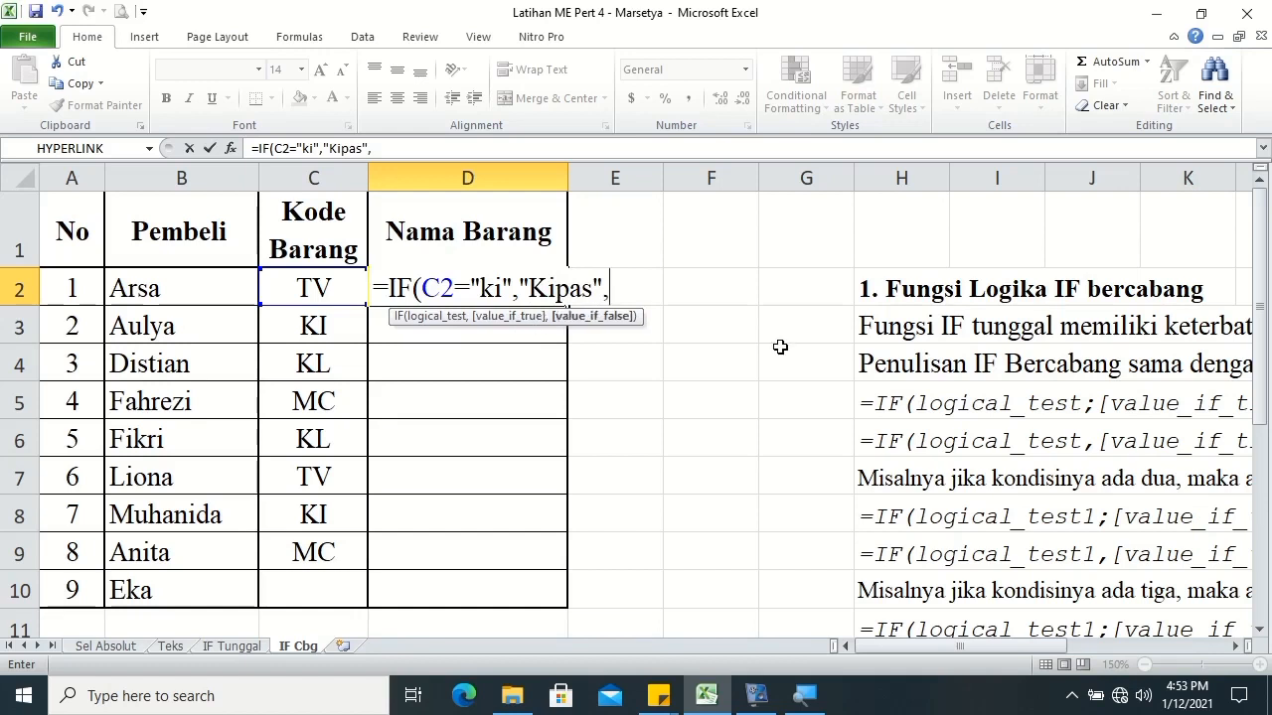
# - Nest a second IF in the D2 formula that returns "Kulkas" when C2 equals "KL"
pyautogui.write('IF(')
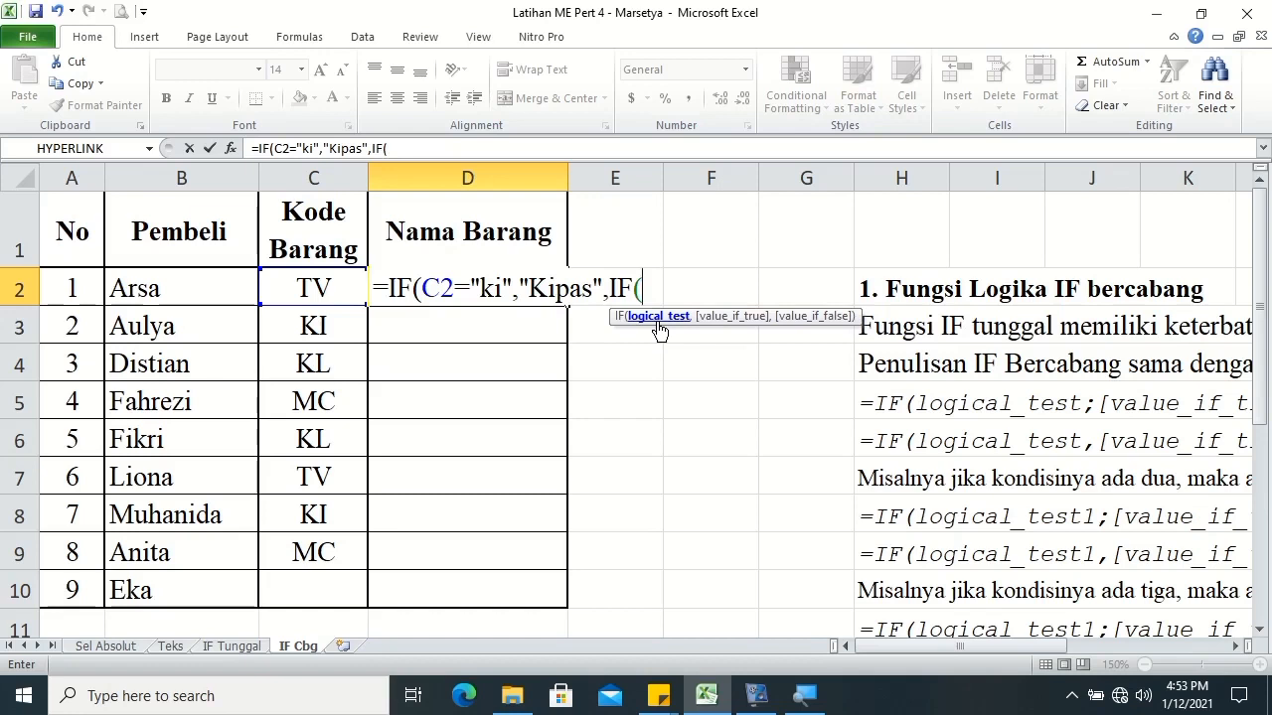
pyautogui.click(308, 293)
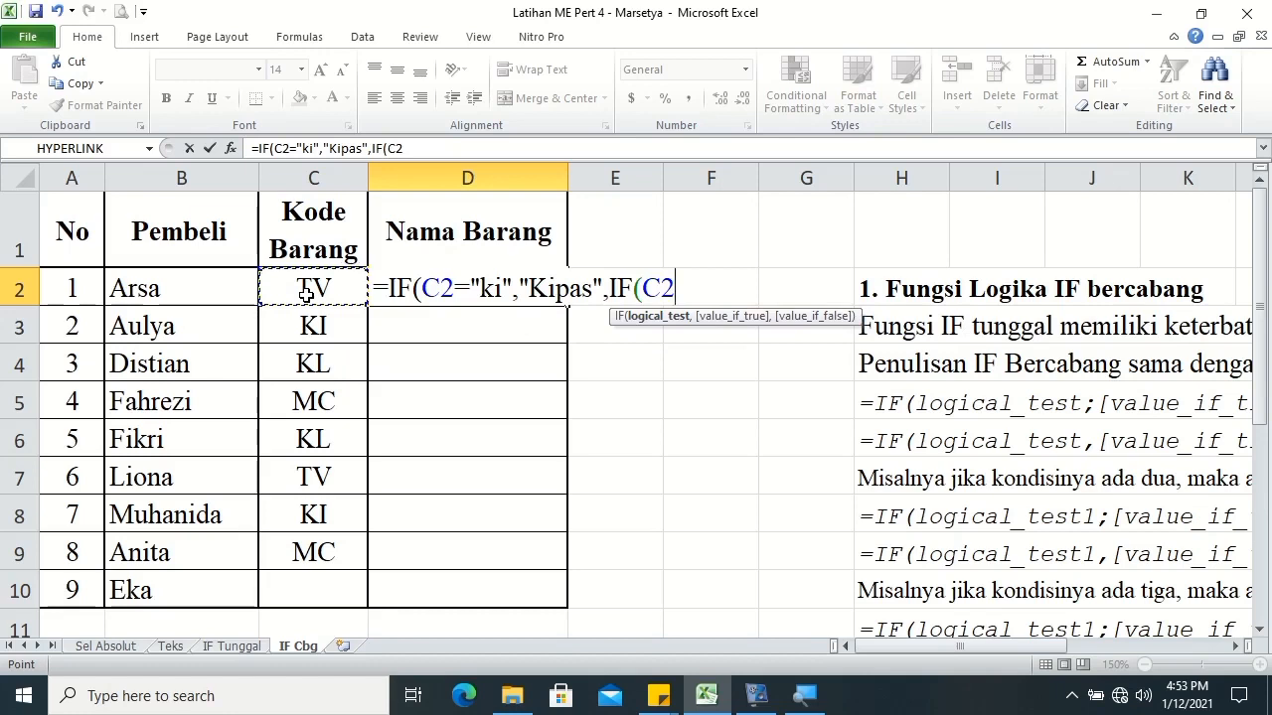
pyautogui.write('="')
pyautogui.moveTo(1263, 228); pyautogui.dragTo(1260, 167)
pyautogui.write('K')
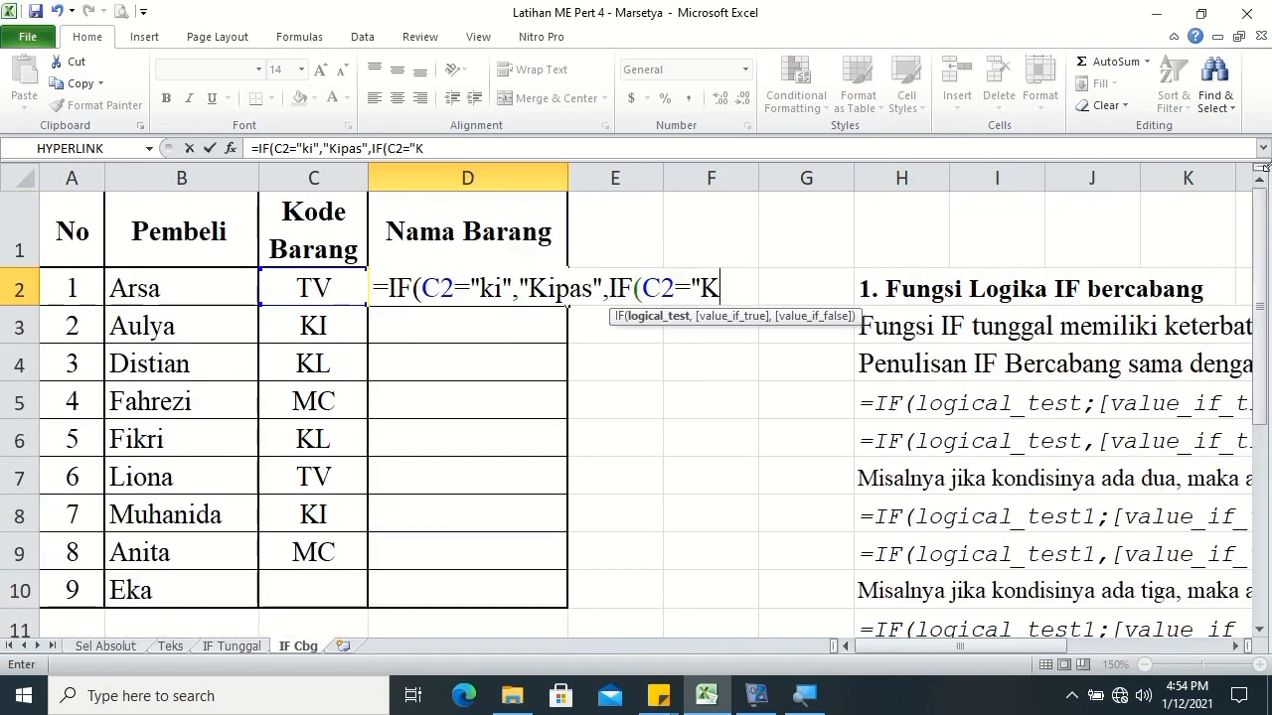
pyautogui.write('L",')
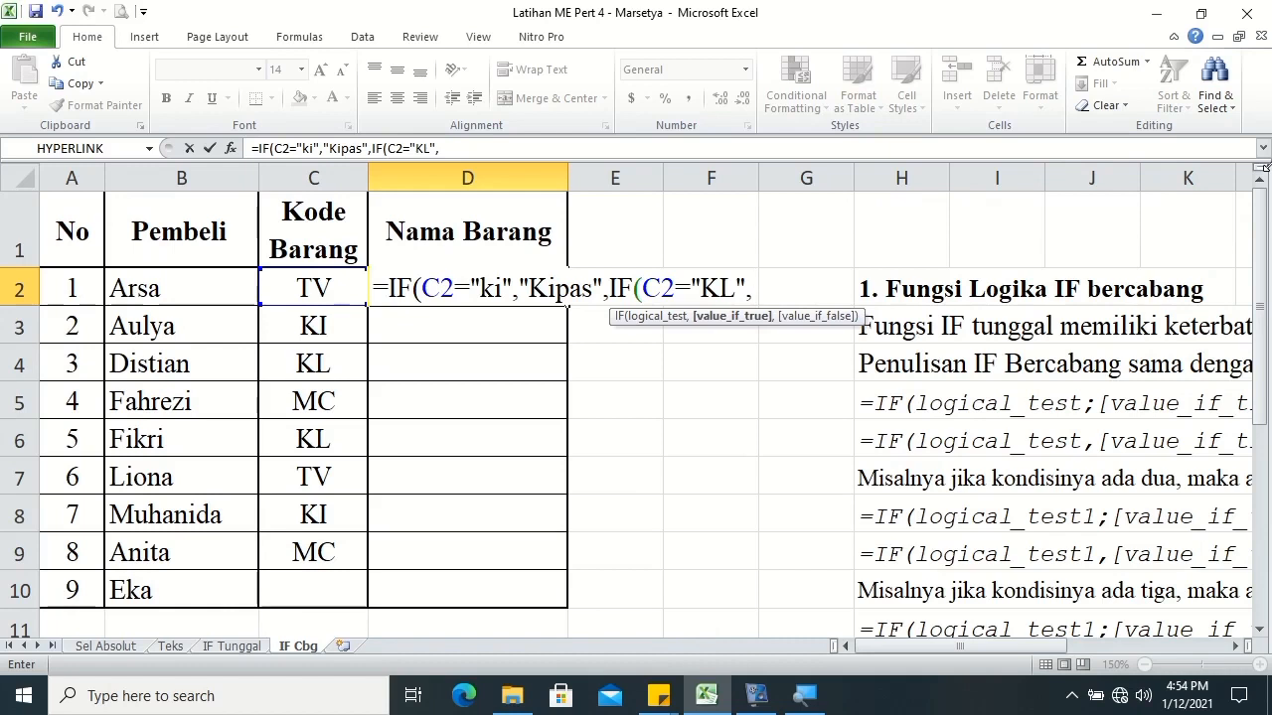
pyautogui.write('"K')
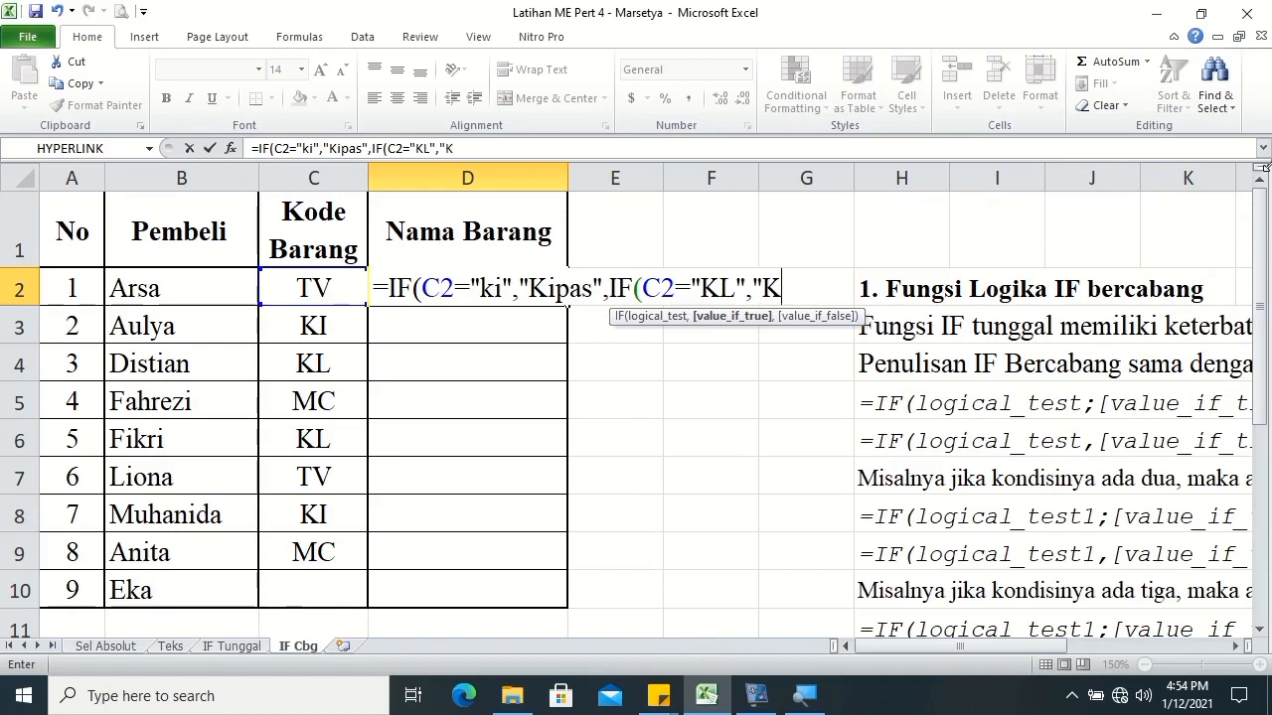
pyautogui.write('ulkas"')
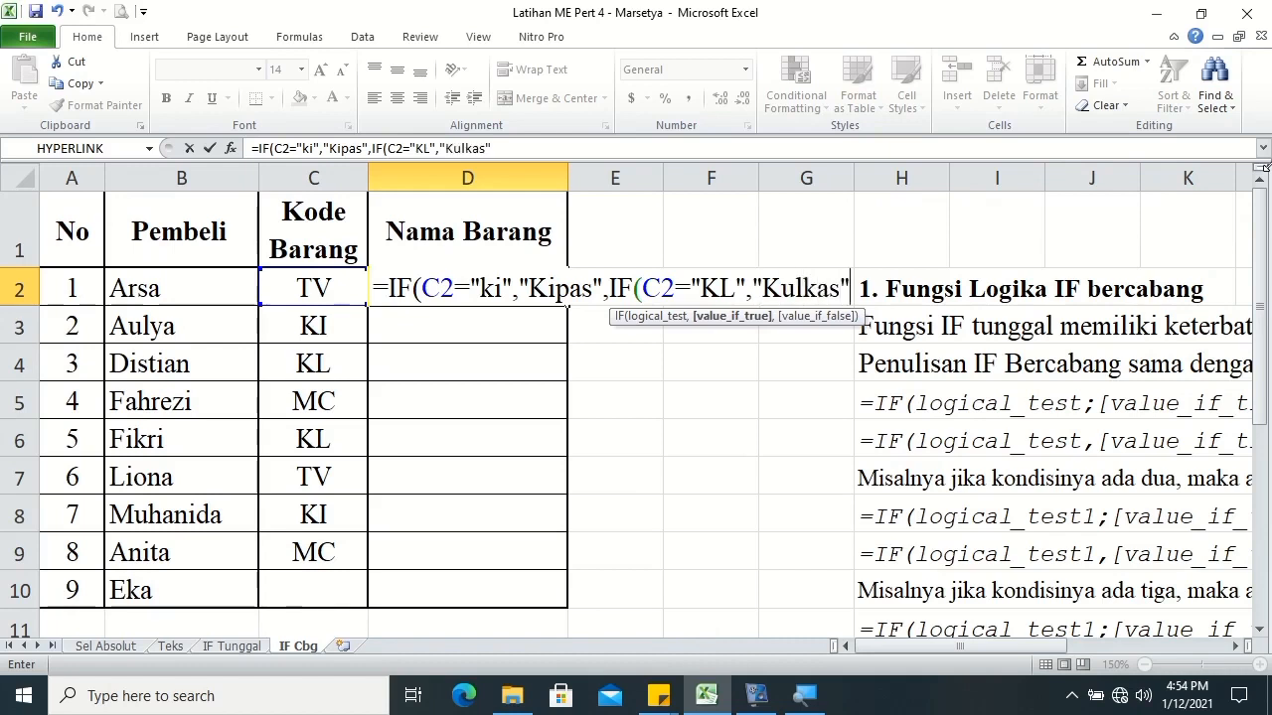
pyautogui.write(',')
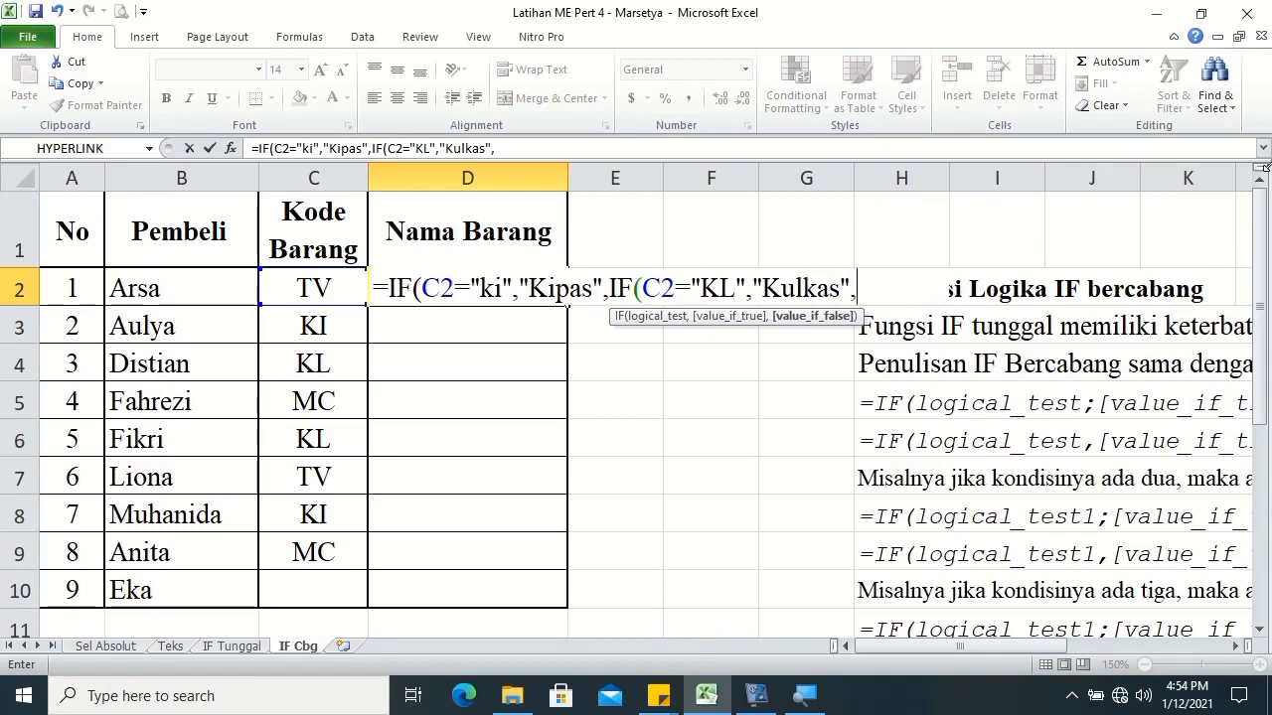
# - Nest a third IF in the D2 formula that returns "Televisi" when C2 equals "TV"
pyautogui.write('if')
pyautogui.press('Tab')
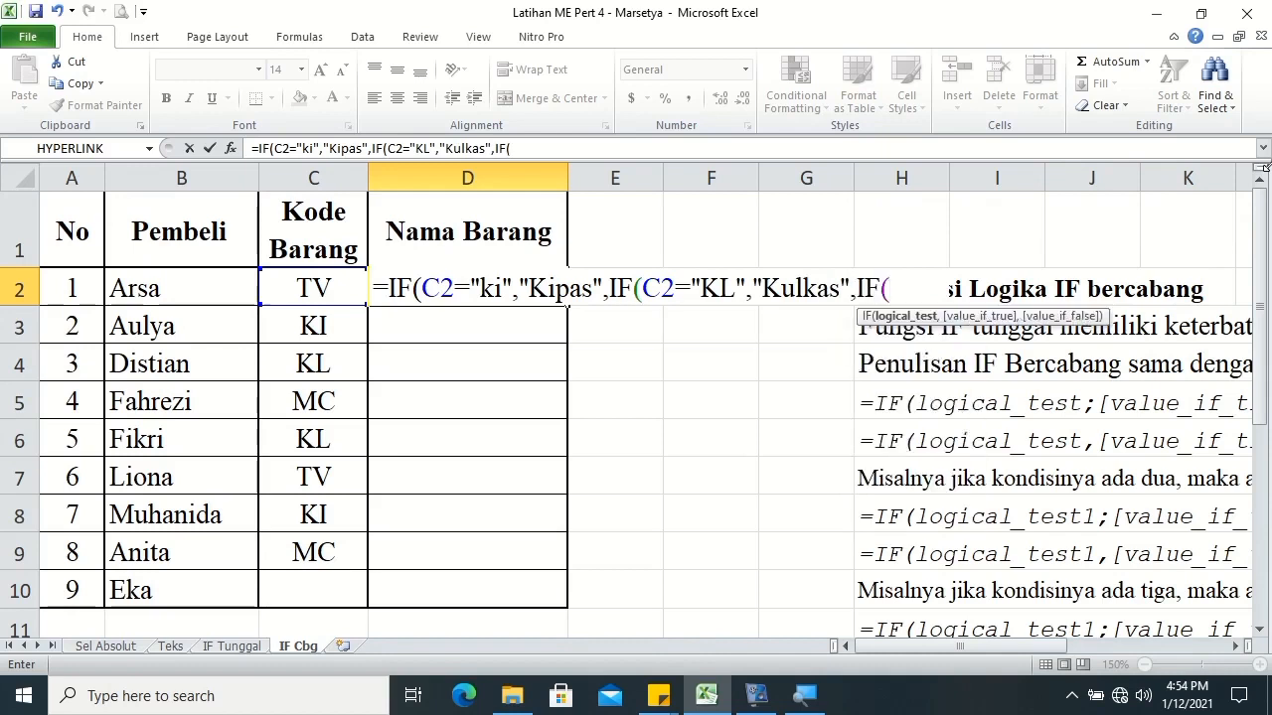
pyautogui.click(313, 287)
pyautogui.write('="TV","')
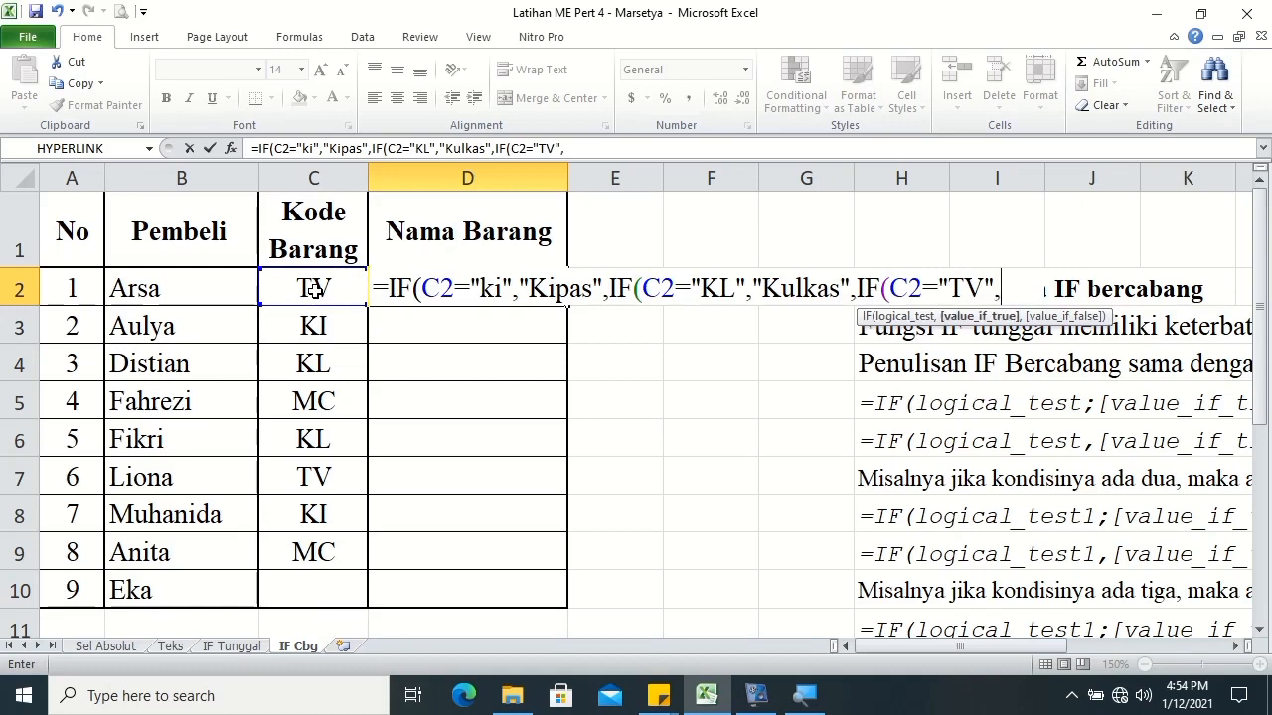
pyautogui.write('Tele')
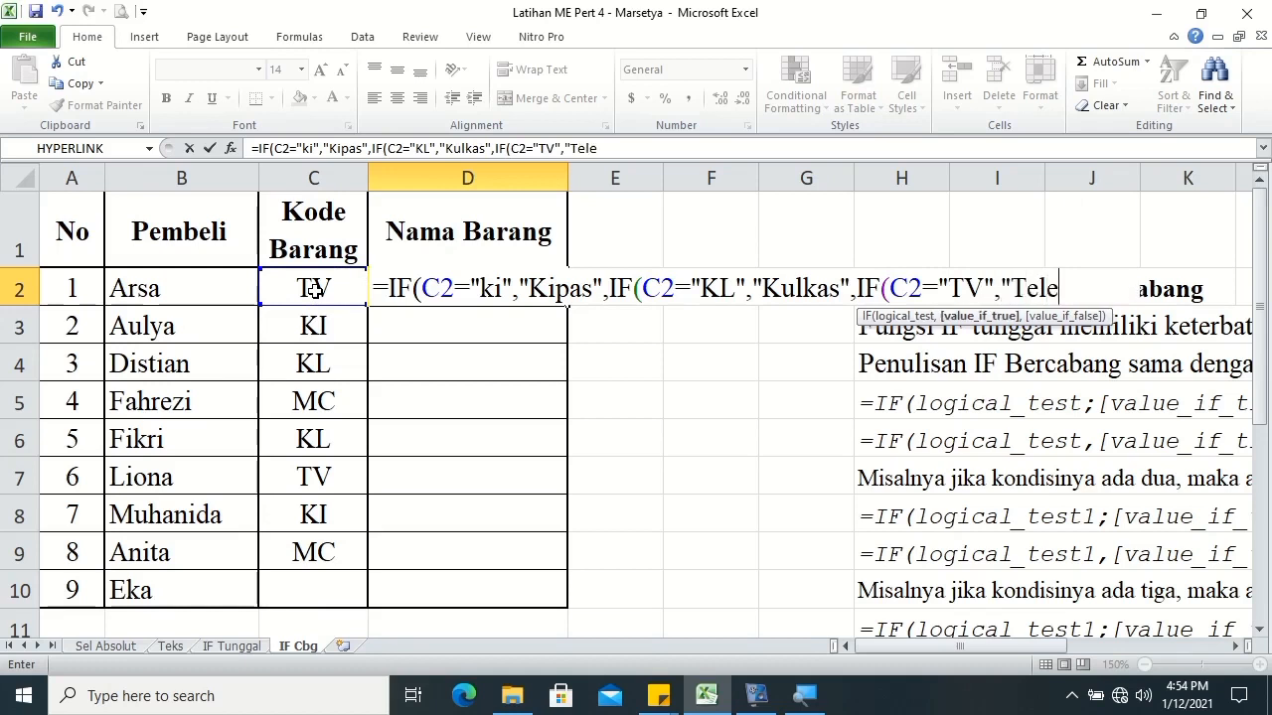
pyautogui.write('visi",if')
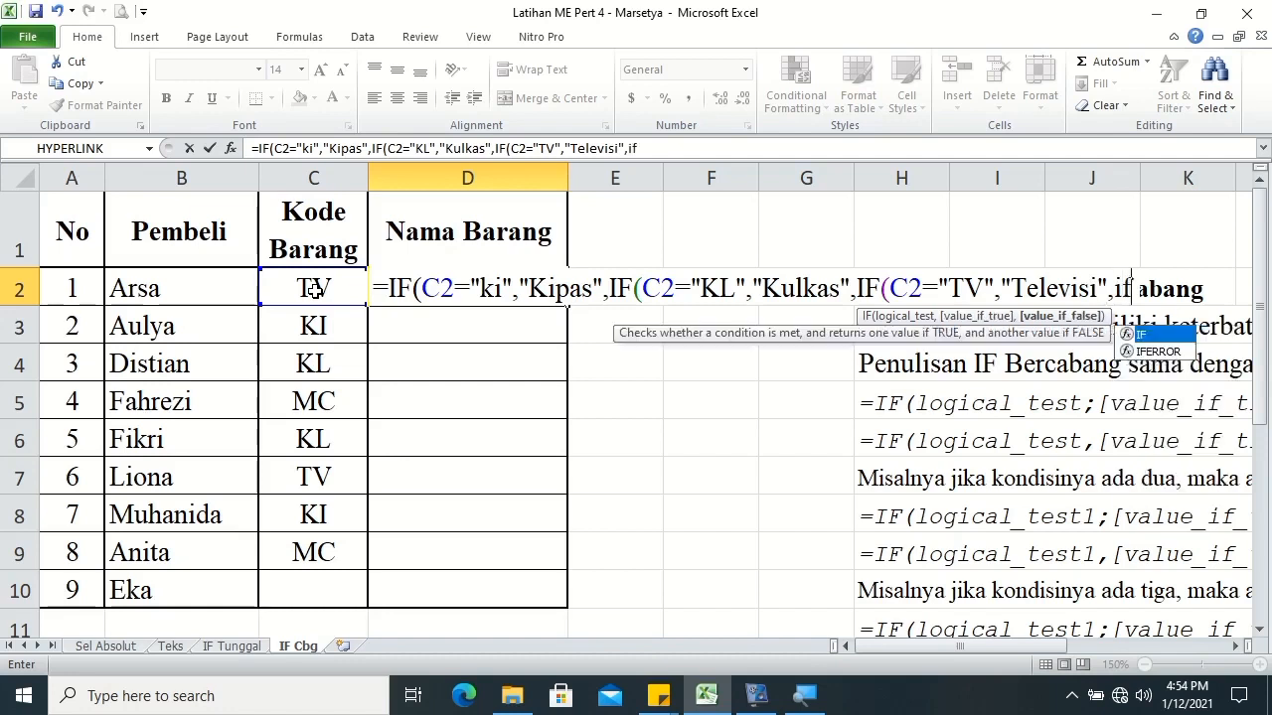
# - Complete the fourth nested IF condition in D2 so that C2="MC" returns "Magic Com"
pyautogui.press('Tab')
pyautogui.click(314, 288)
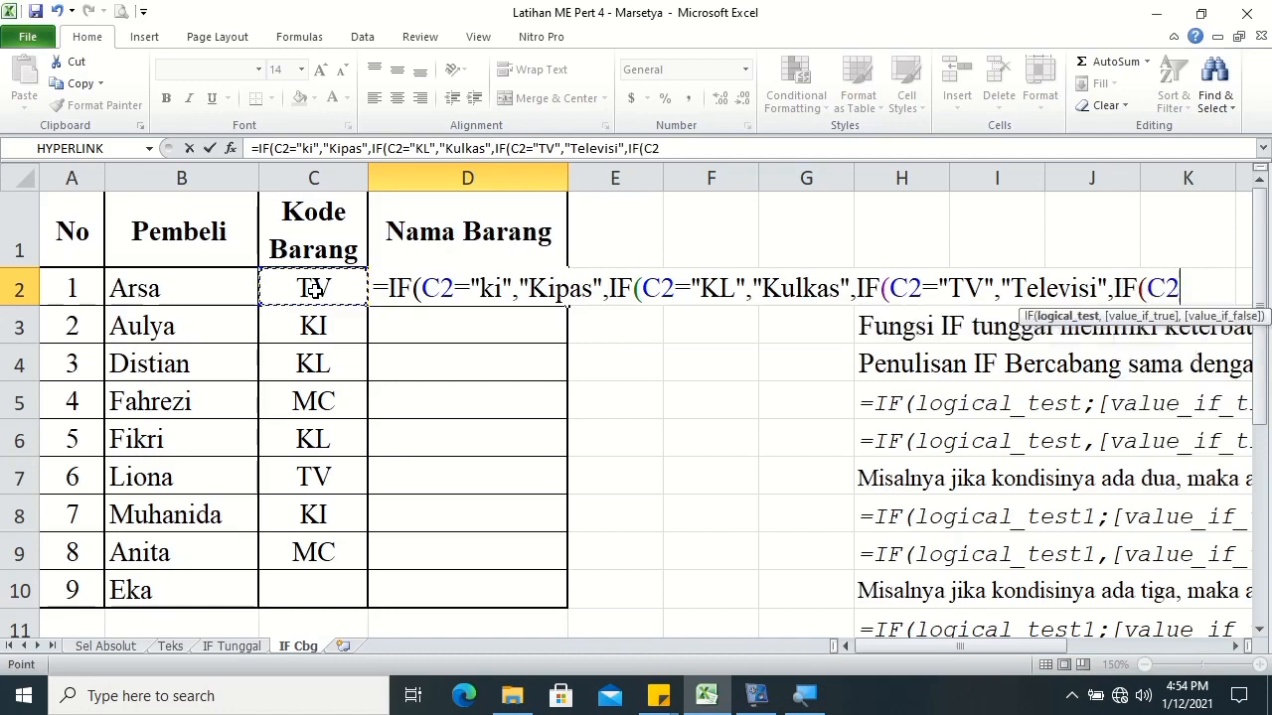
pyautogui.write('=')
pyautogui.write('"M')
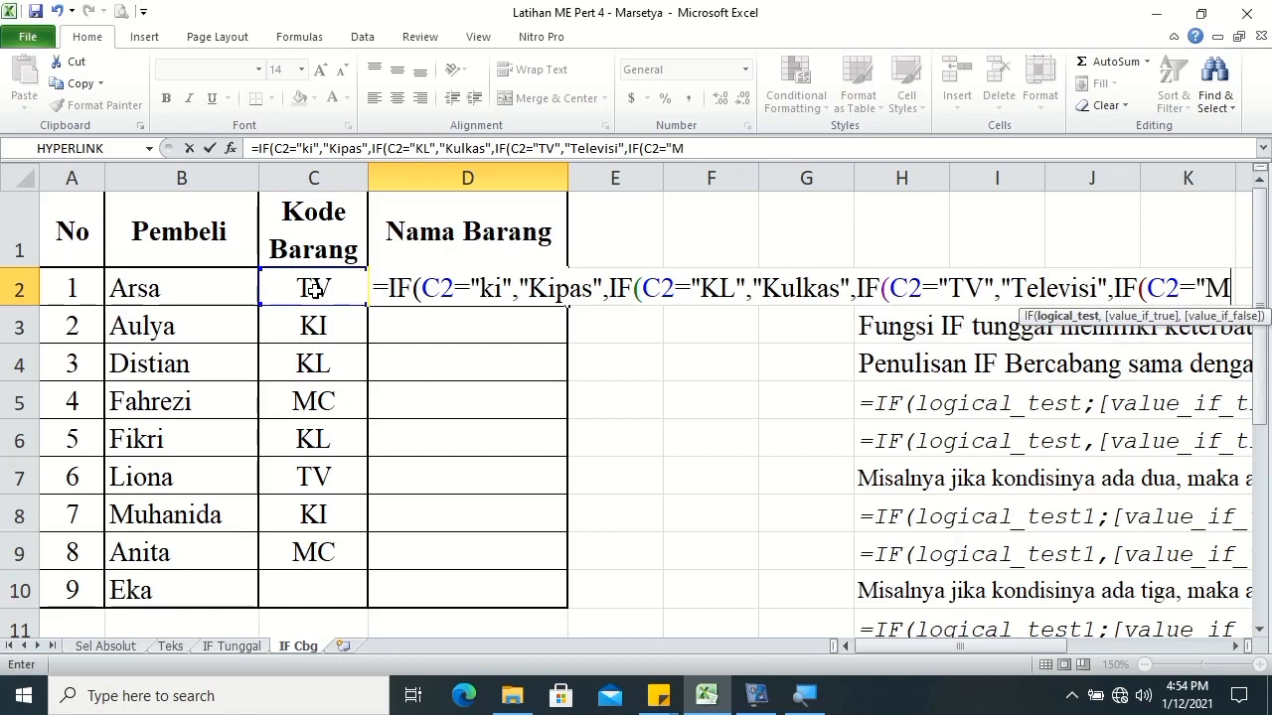
pyautogui.write('C",')
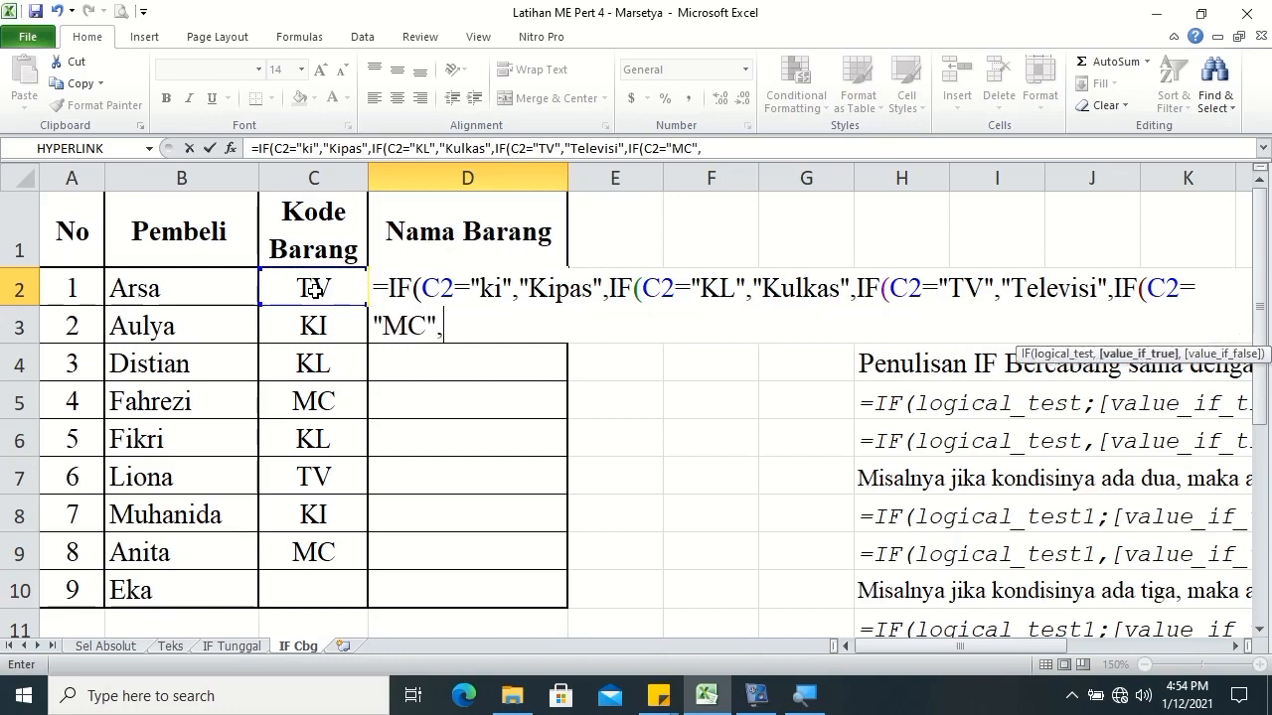
pyautogui.write('"Magic Com",')
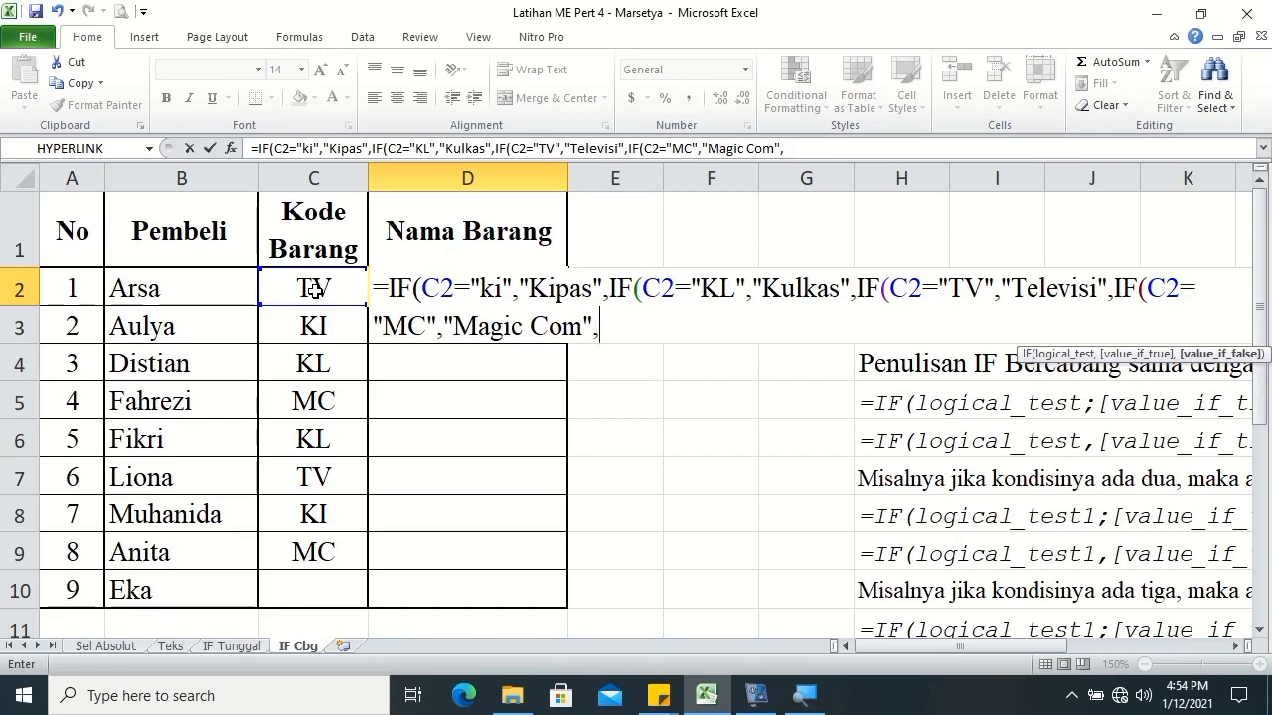
# - Finish the D2 formula with the fallback text "Kode barang kosong/salah" and accept the proposed correction that adds the four closing parentheses
pyautogui.write('"Kode')
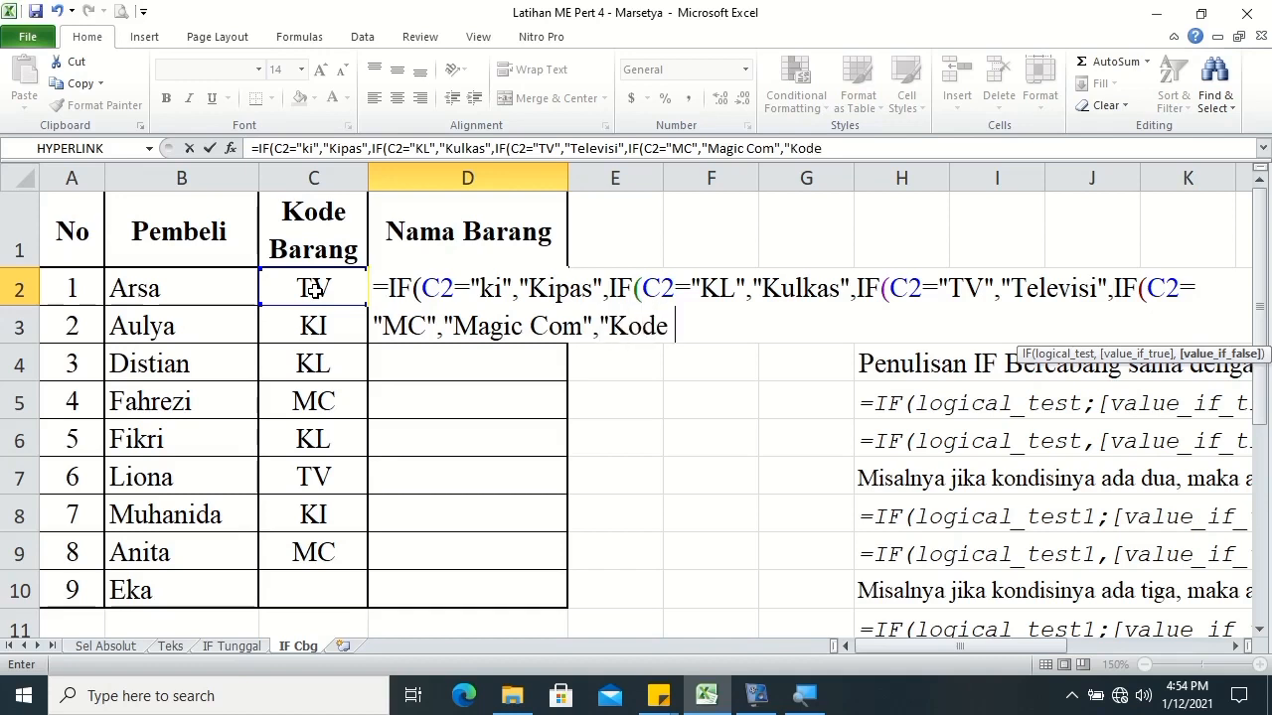
pyautogui.write(' baran')
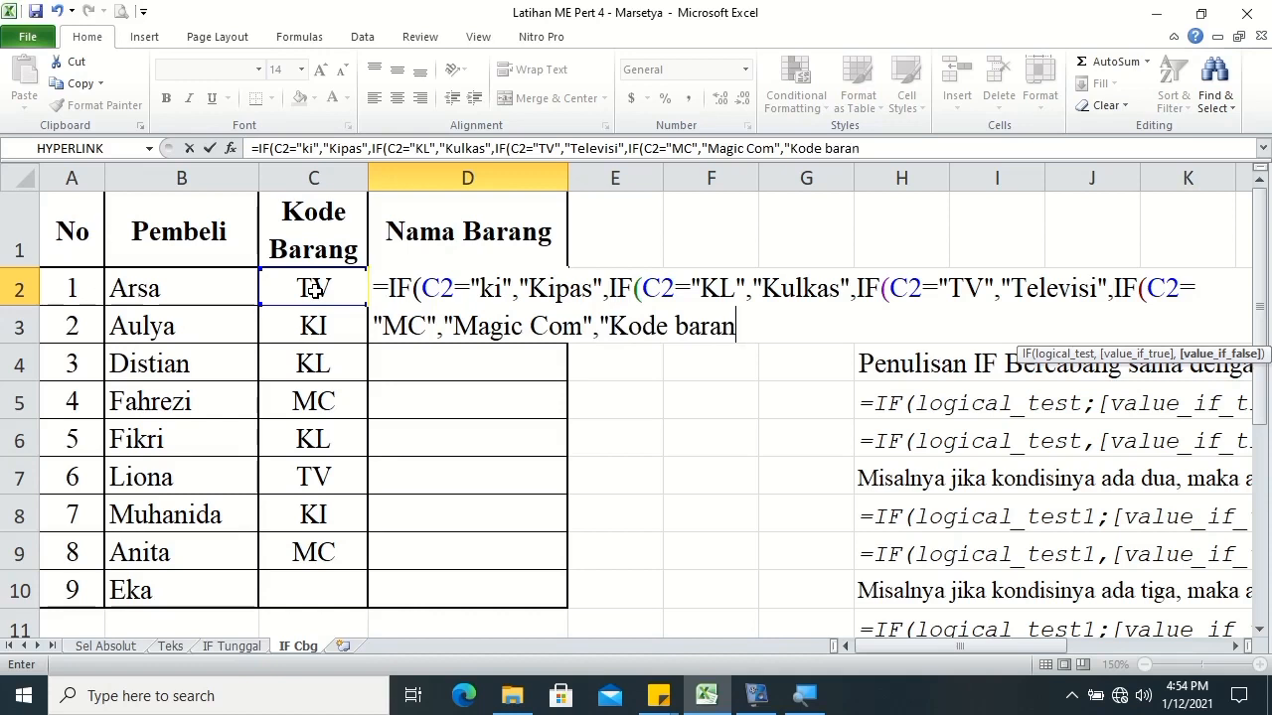
pyautogui.write('g koson')
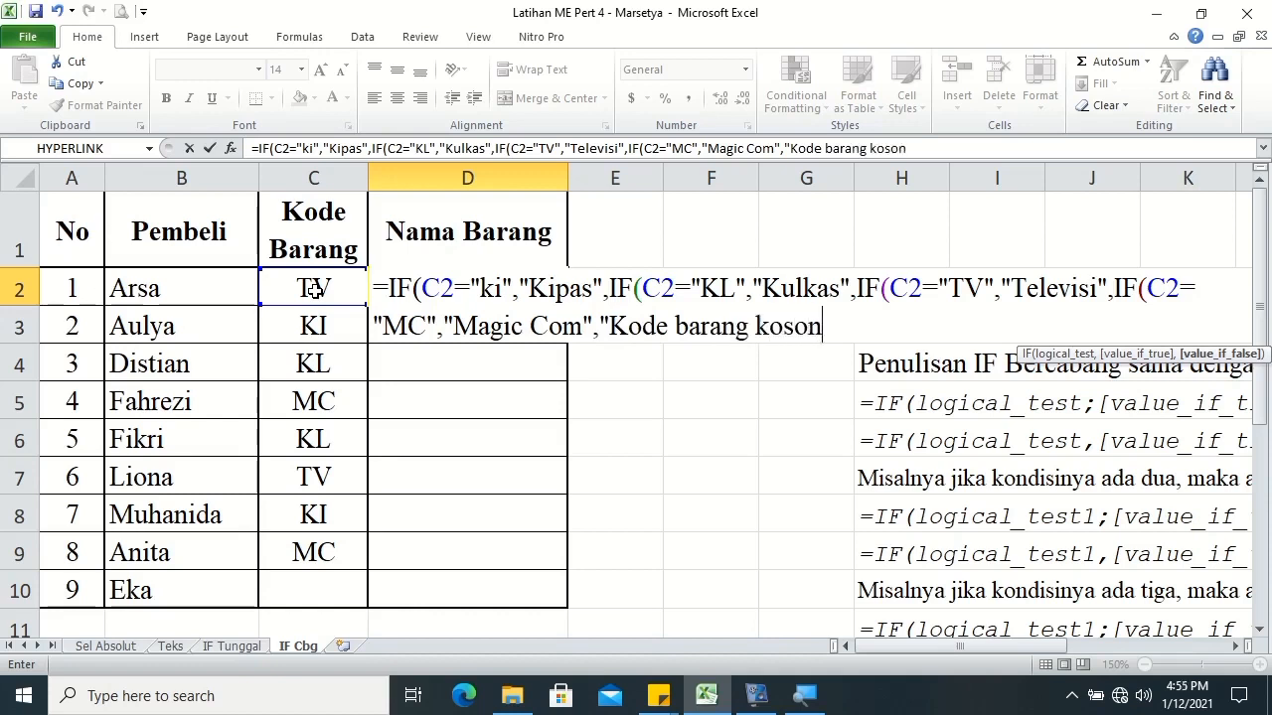
pyautogui.write('g/salaj')
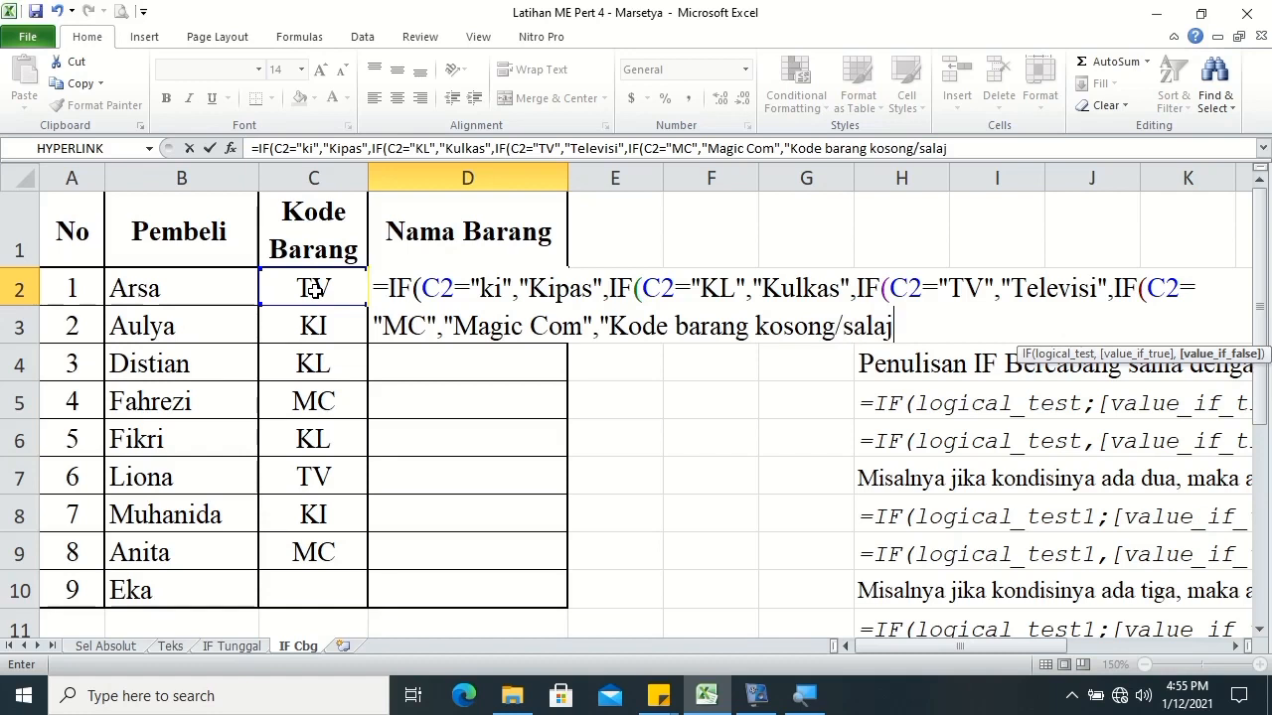
pyautogui.press('BackSpace')
pyautogui.write('h"')
pyautogui.press('Return')
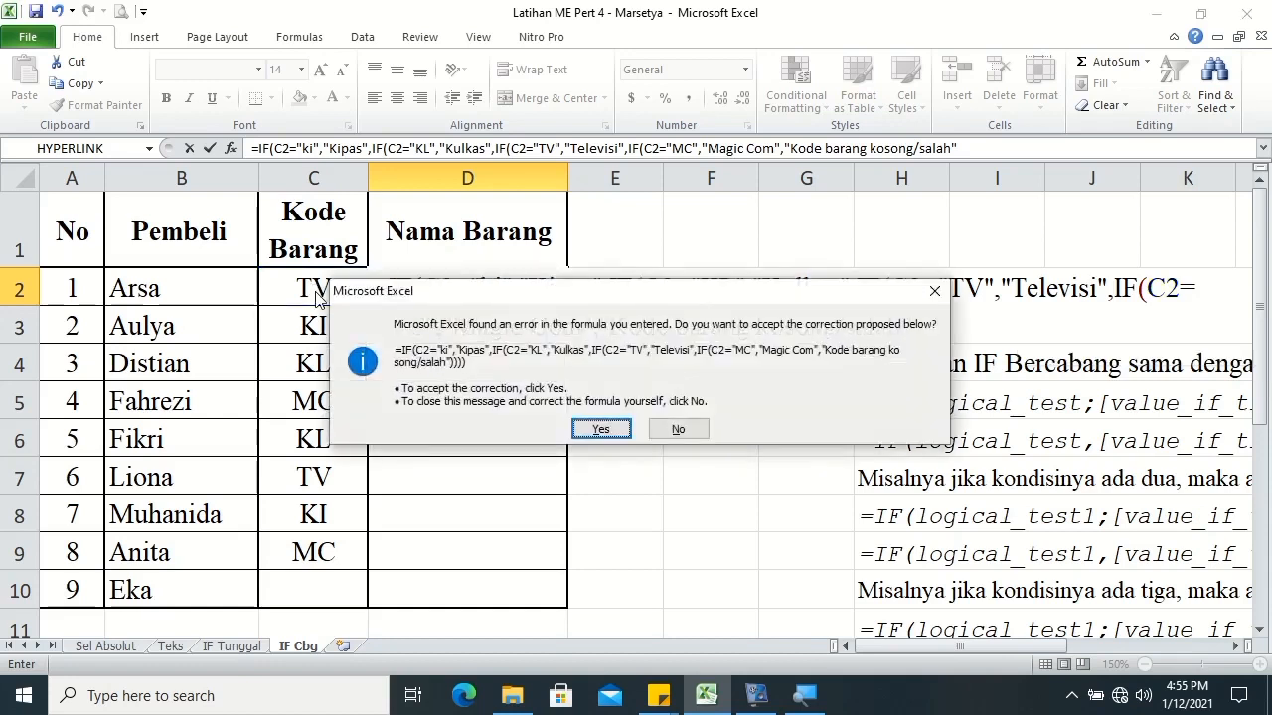
pyautogui.click(601, 431)
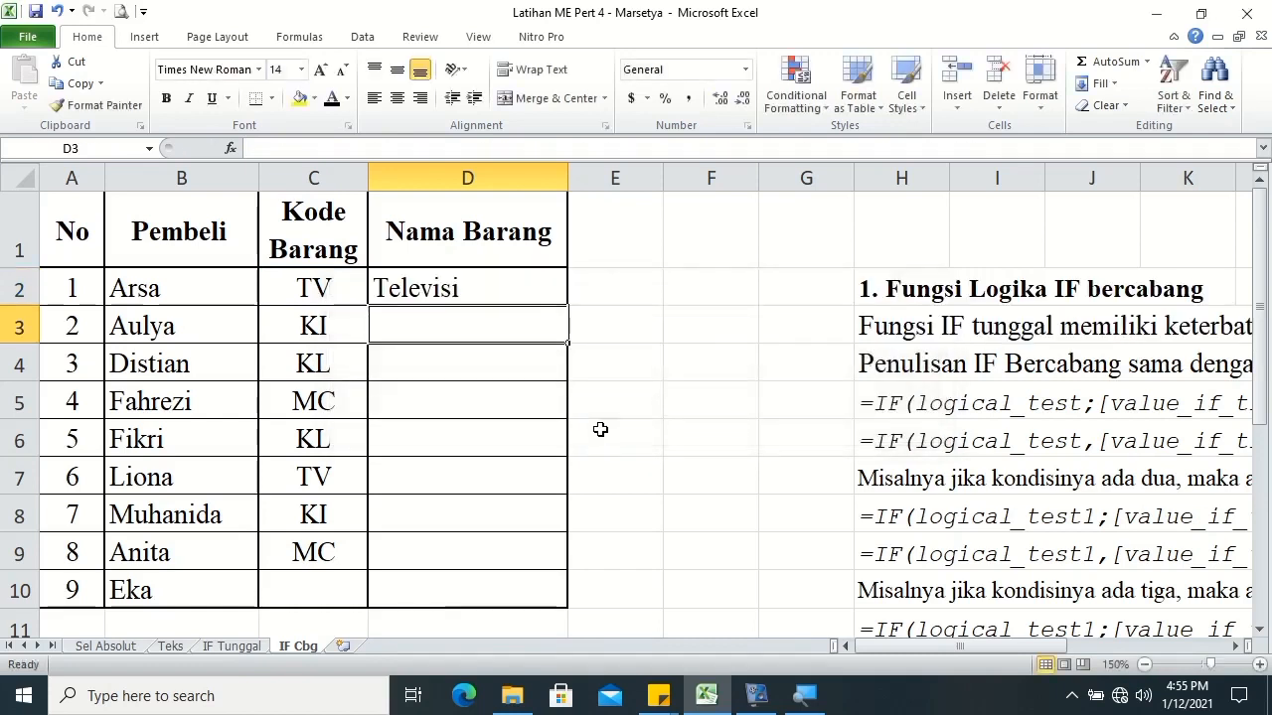
# - Fill the D2 formula down to D10 and wrap the text in D10
pyautogui.click(537, 296)
pyautogui.moveTo(568, 305); pyautogui.dragTo(556, 607)
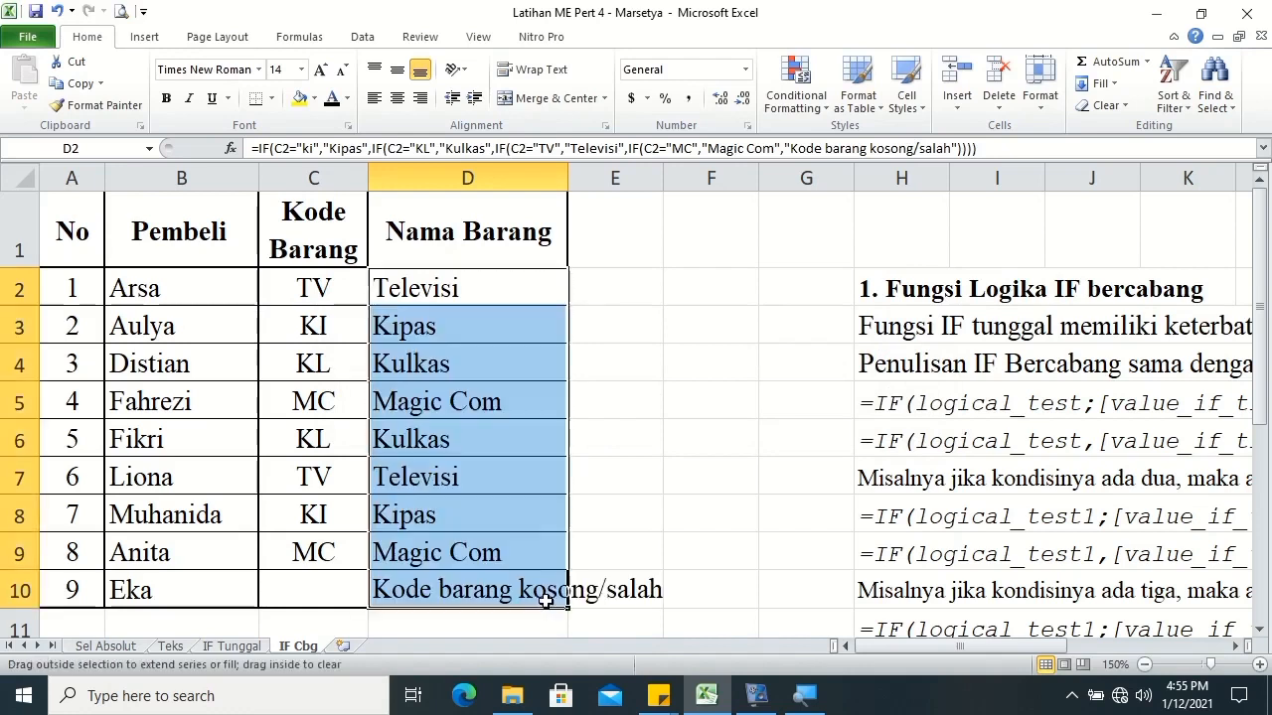
pyautogui.click(517, 590)
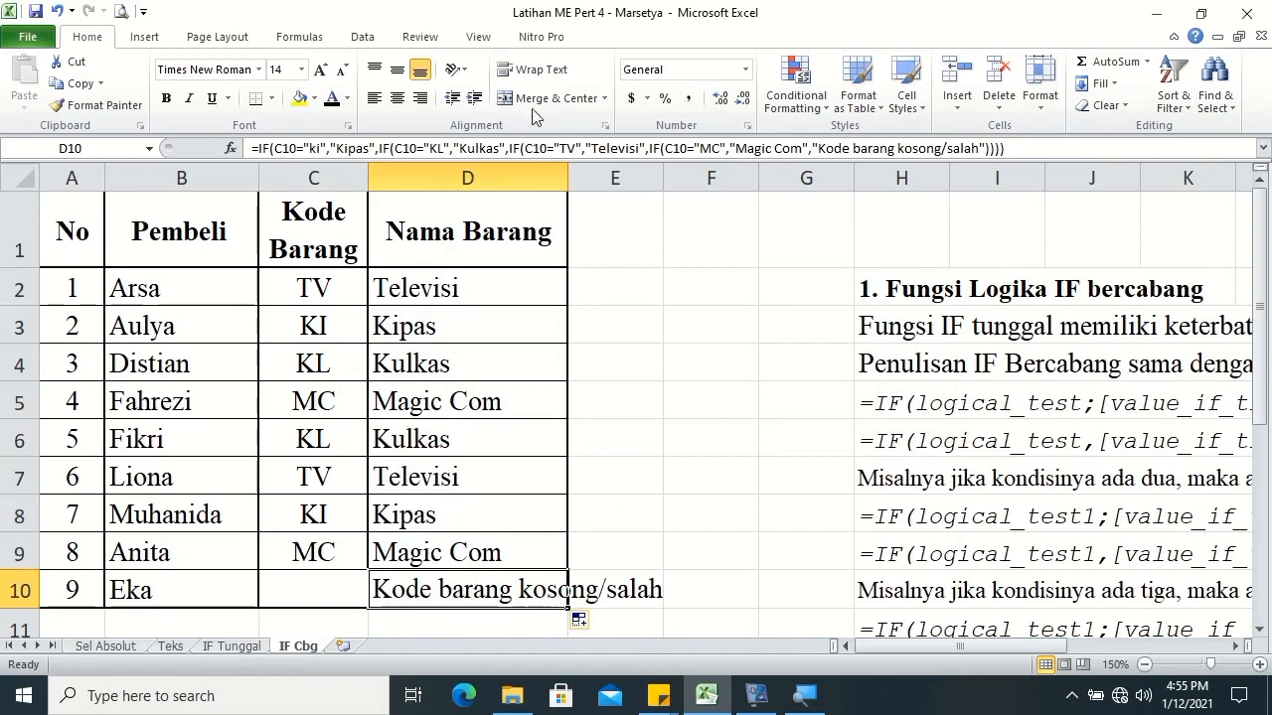
pyautogui.click(532, 71)
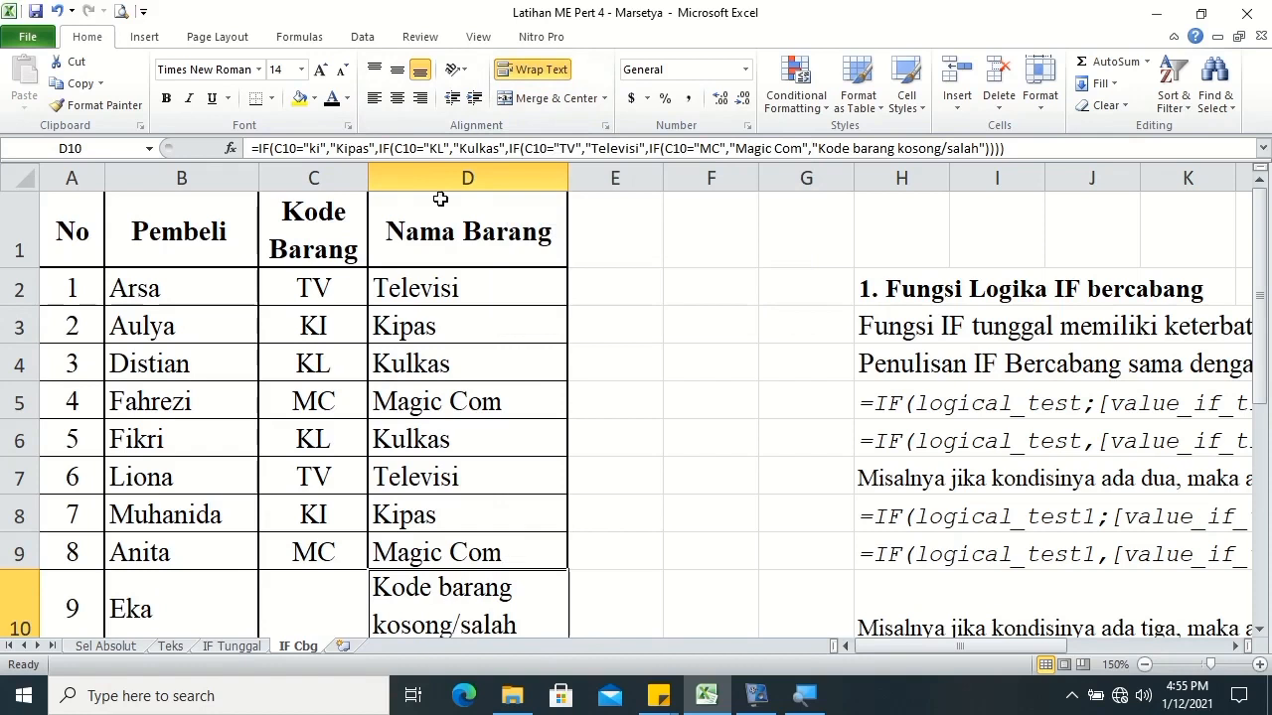
pyautogui.moveTo(1262, 234); pyautogui.dragTo(1262, 251)
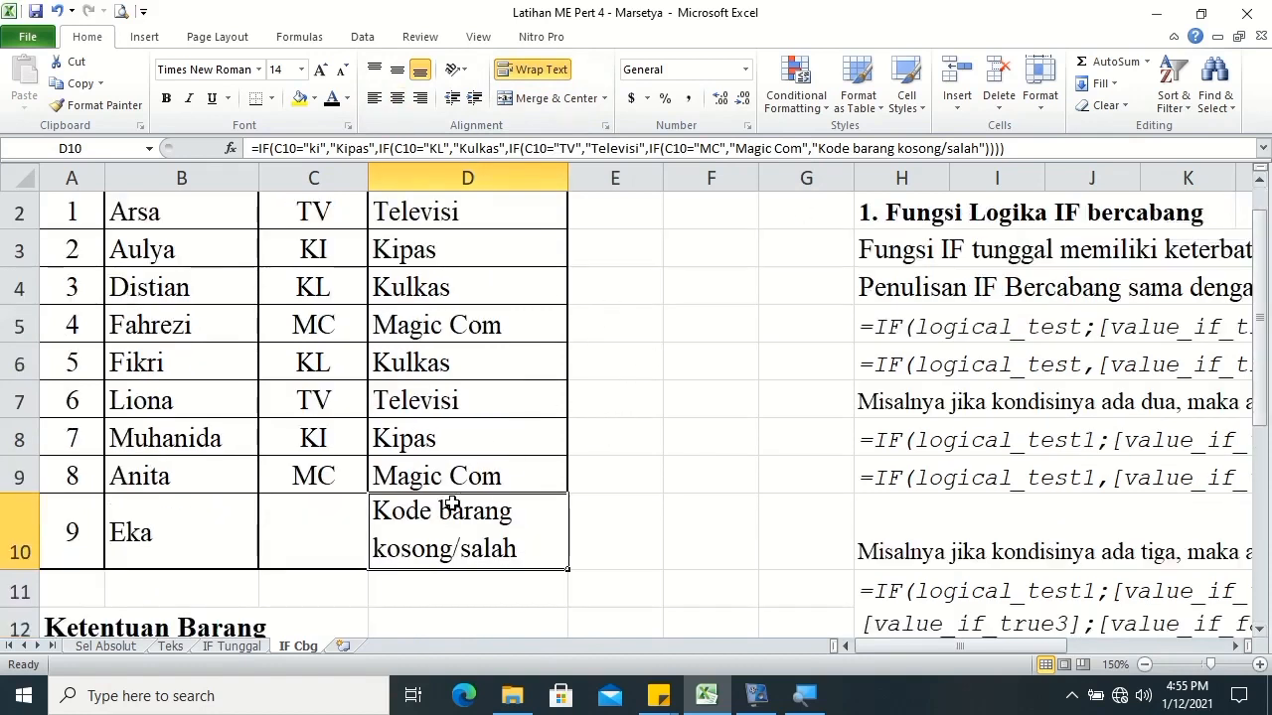
# - Test the Nama Barang formula by entering the code "mc" in C3, and undo that entry
pyautogui.moveTo(1260, 263); pyautogui.dragTo(1260, 244)
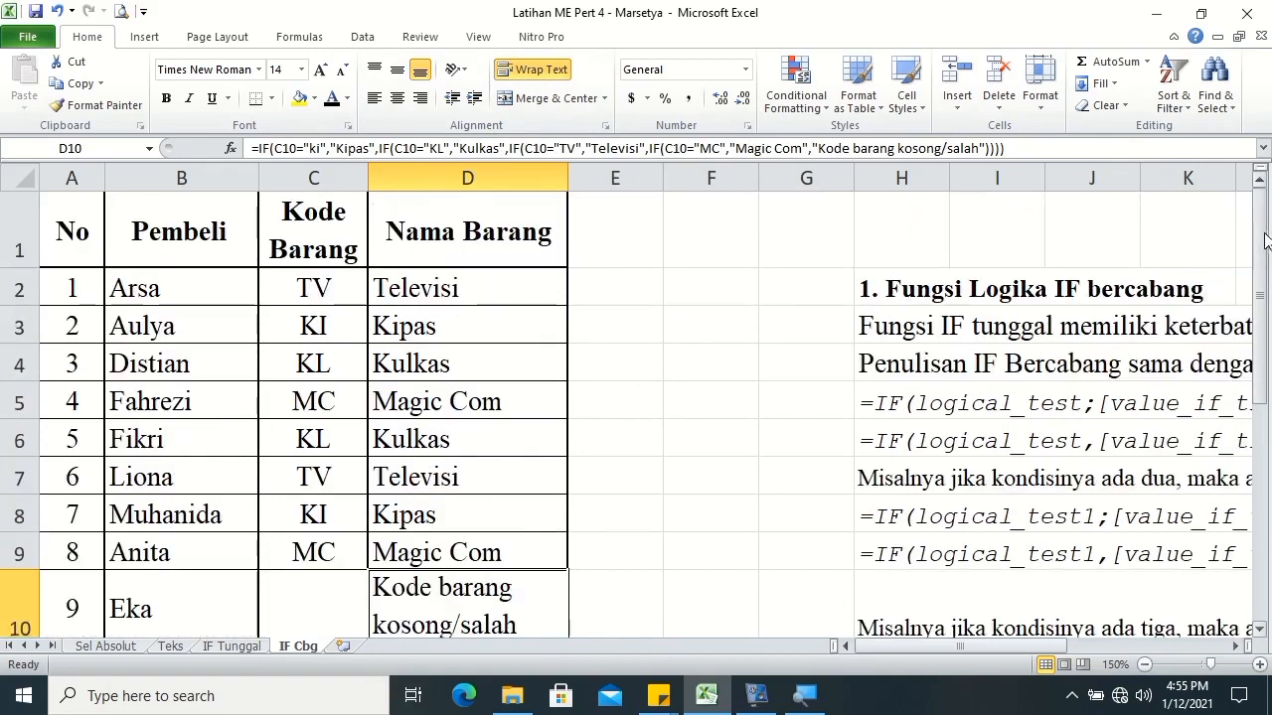
pyautogui.click(318, 323)
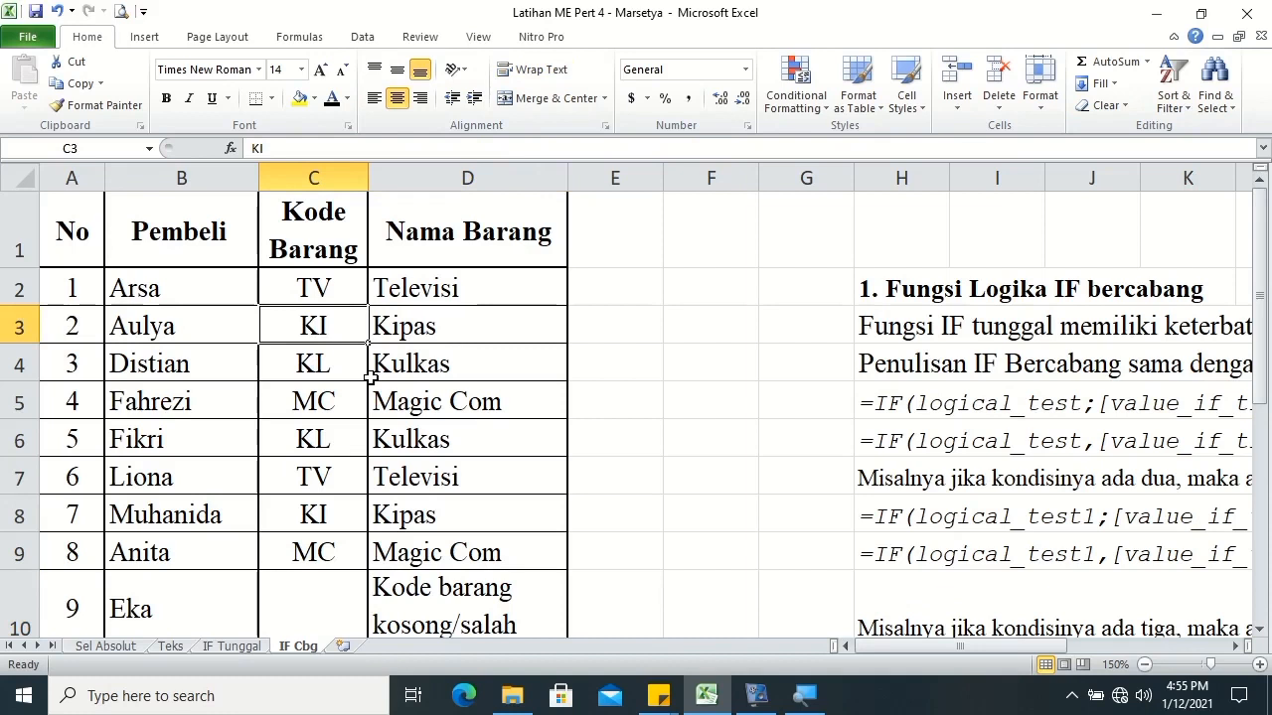
pyautogui.write('mc')
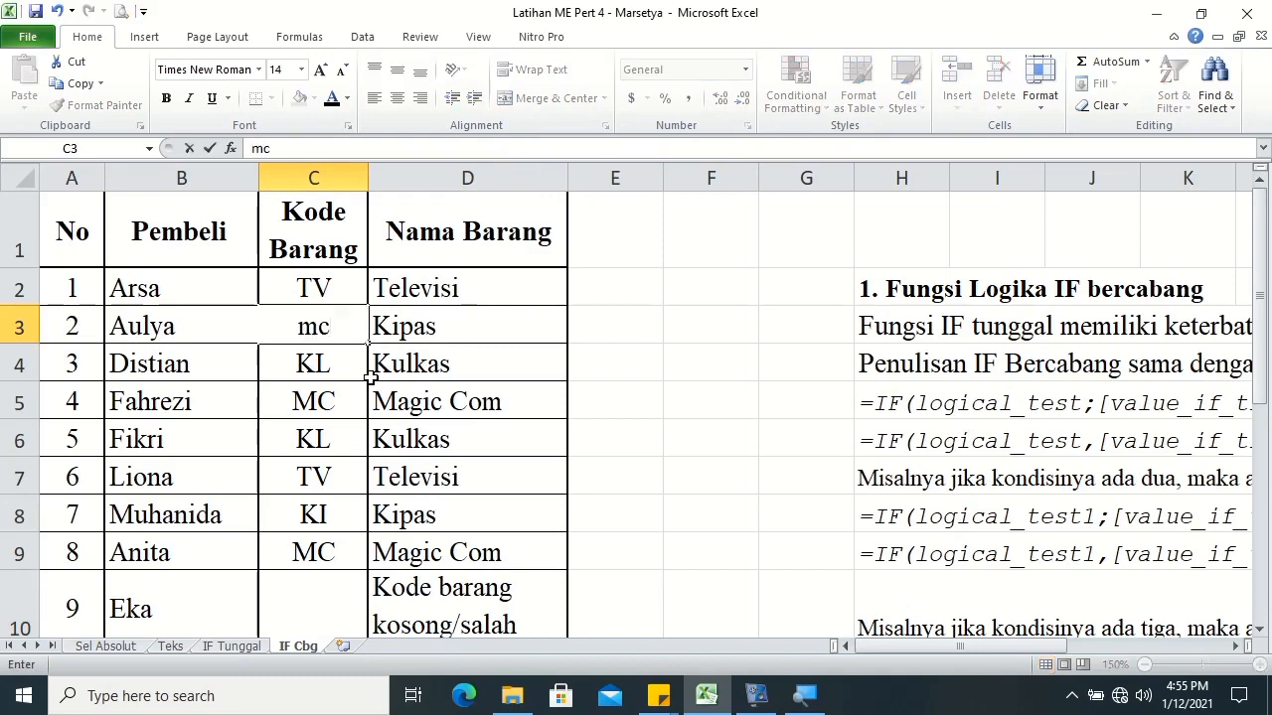
pyautogui.press('Return')
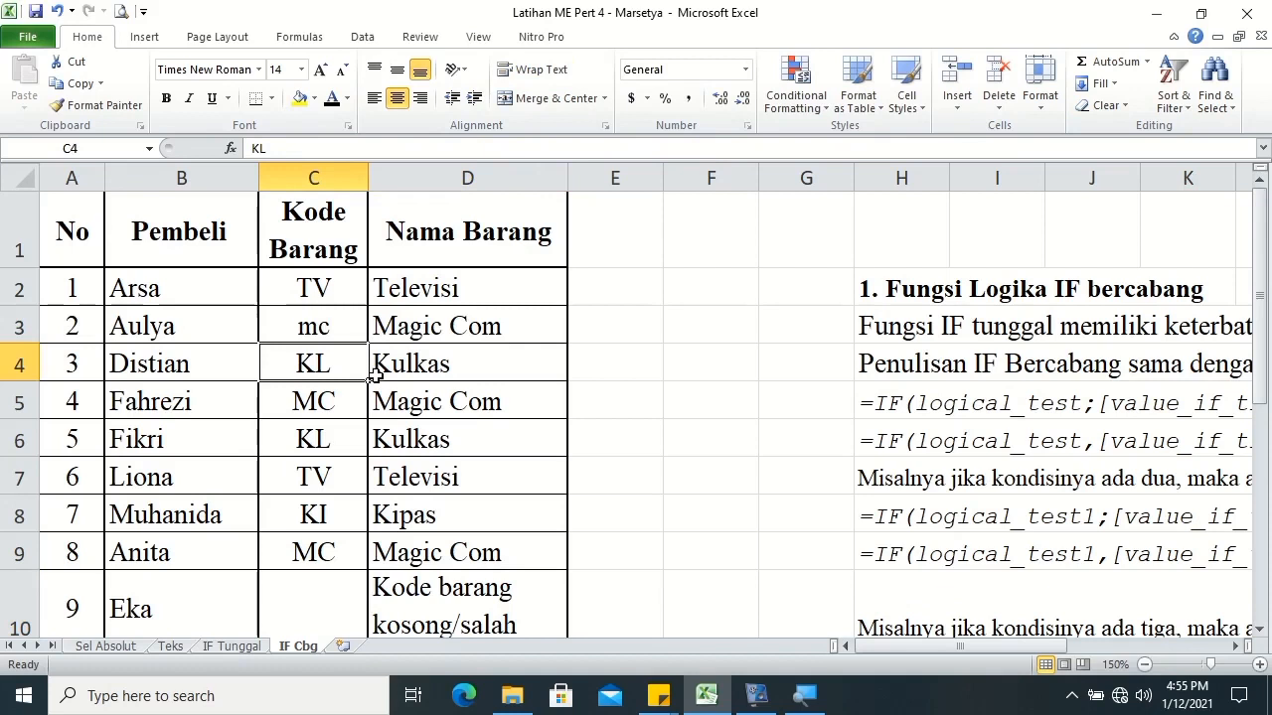
pyautogui.hotkey('ctrl', 'z')
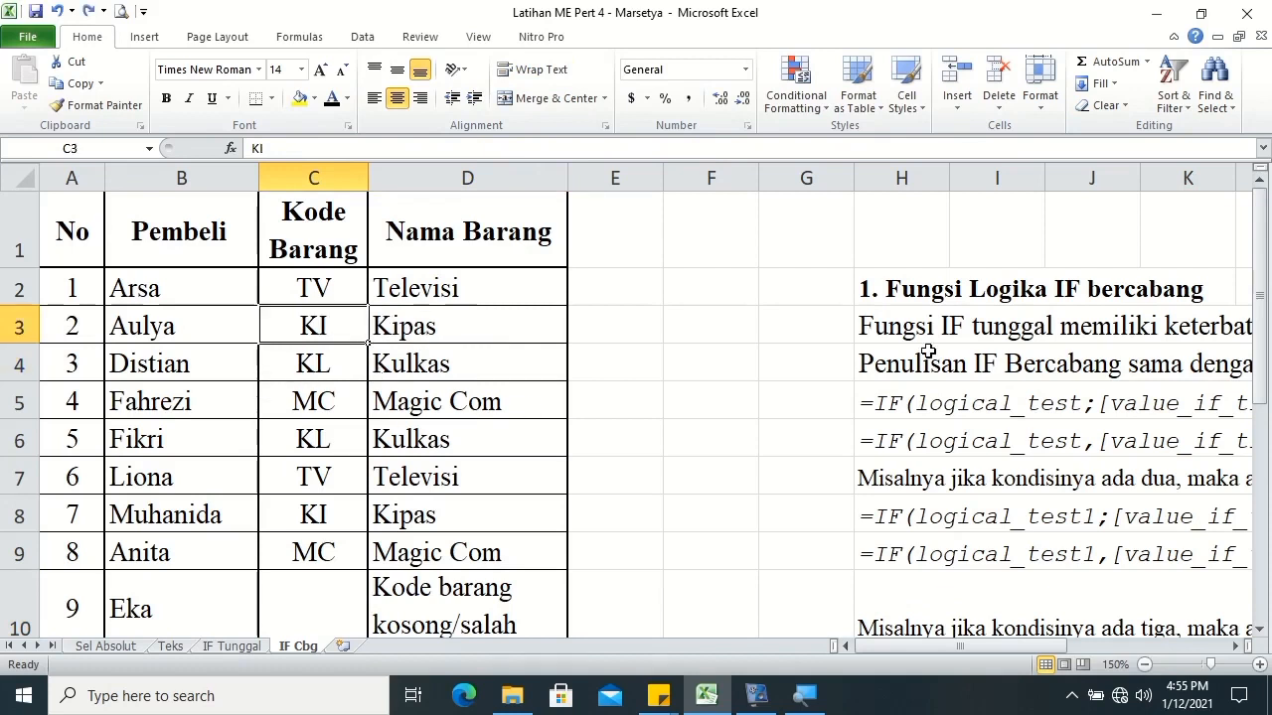
pyautogui.moveTo(1262, 276); pyautogui.dragTo(1263, 277)
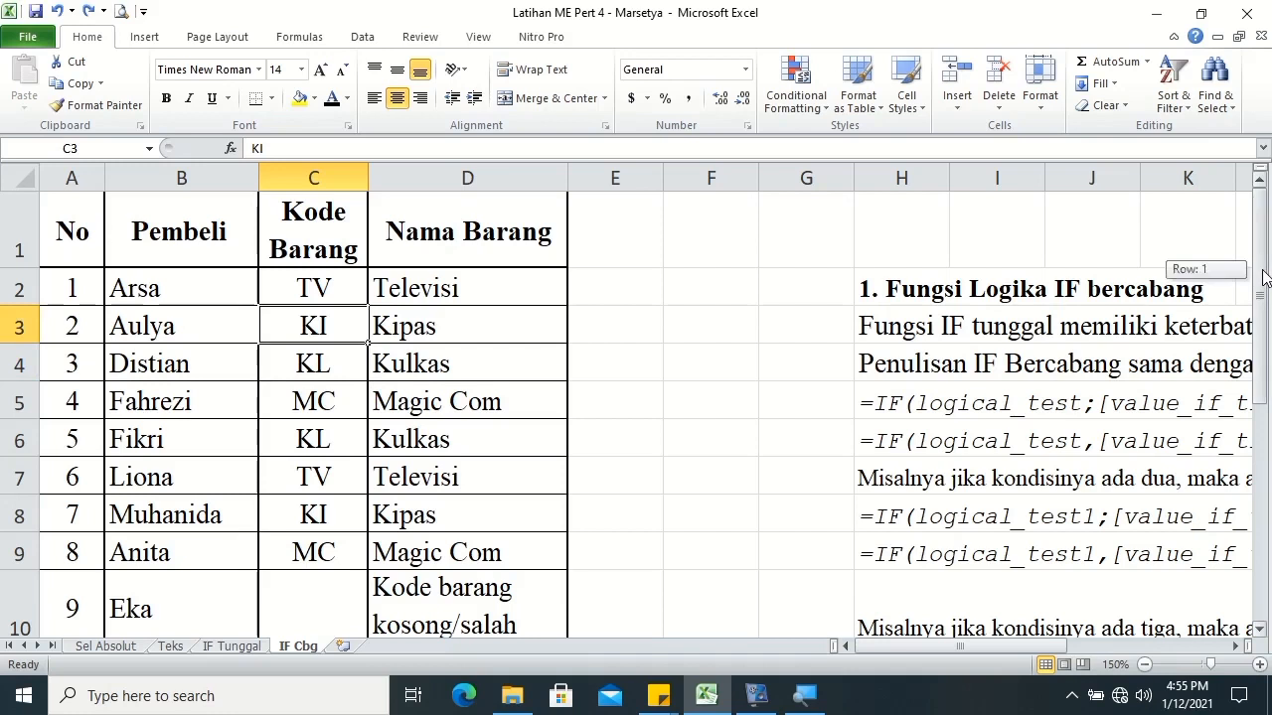
pyautogui.moveTo(1264, 277)
pyautogui.mouseDown()
pyautogui.moveTo(1263, 428)
pyautogui.moveTo(1266, 269)
pyautogui.mouseUp()
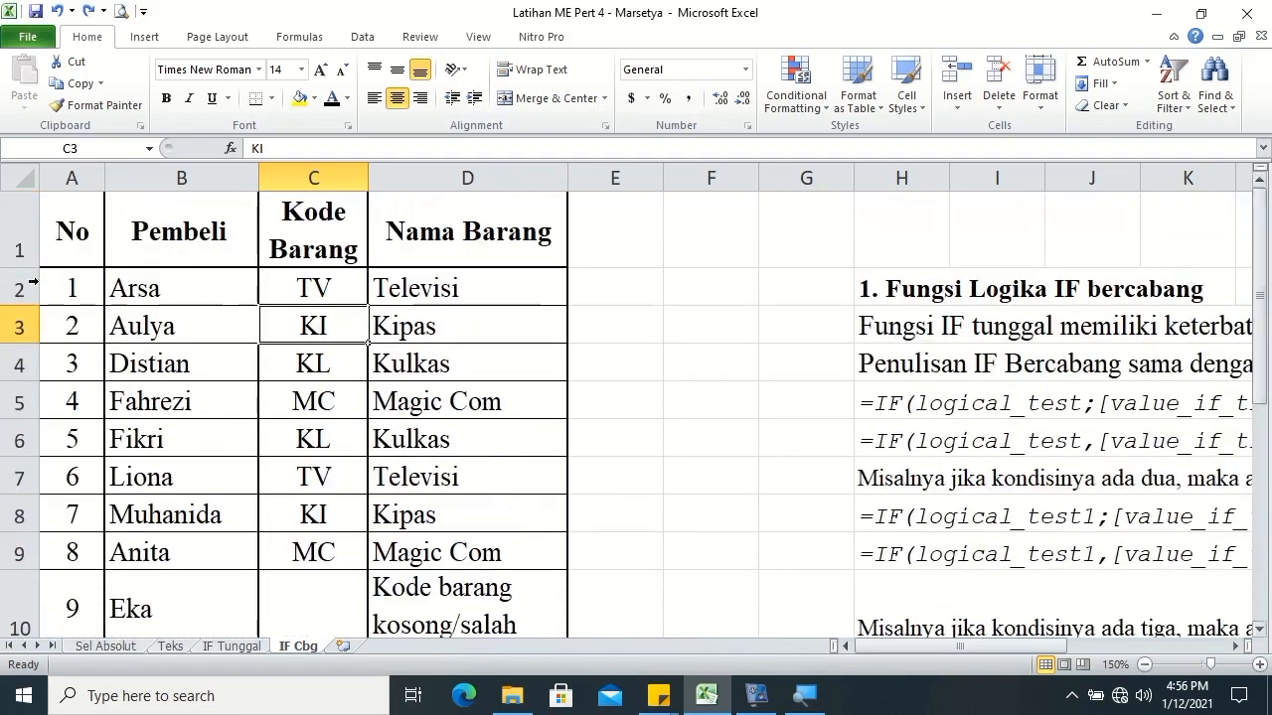